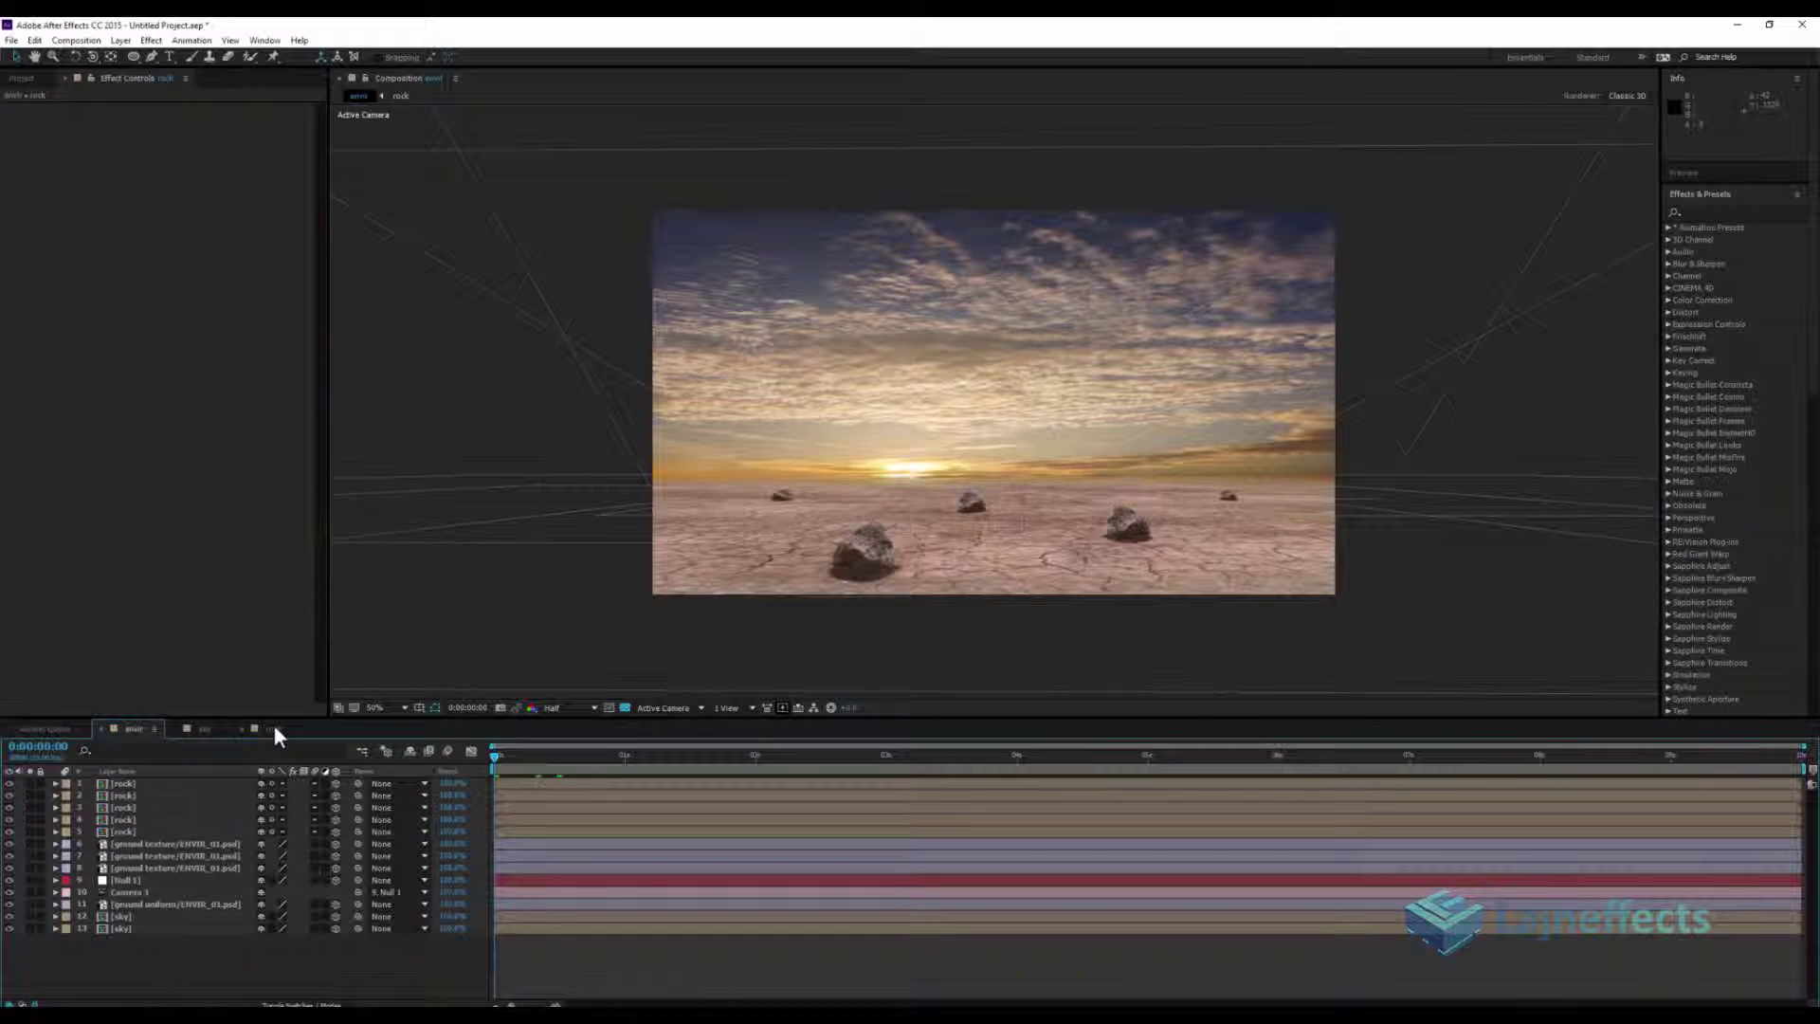
Open the rock composition and orbit Custom View 1 to see the rock edge-on
click(270, 727)
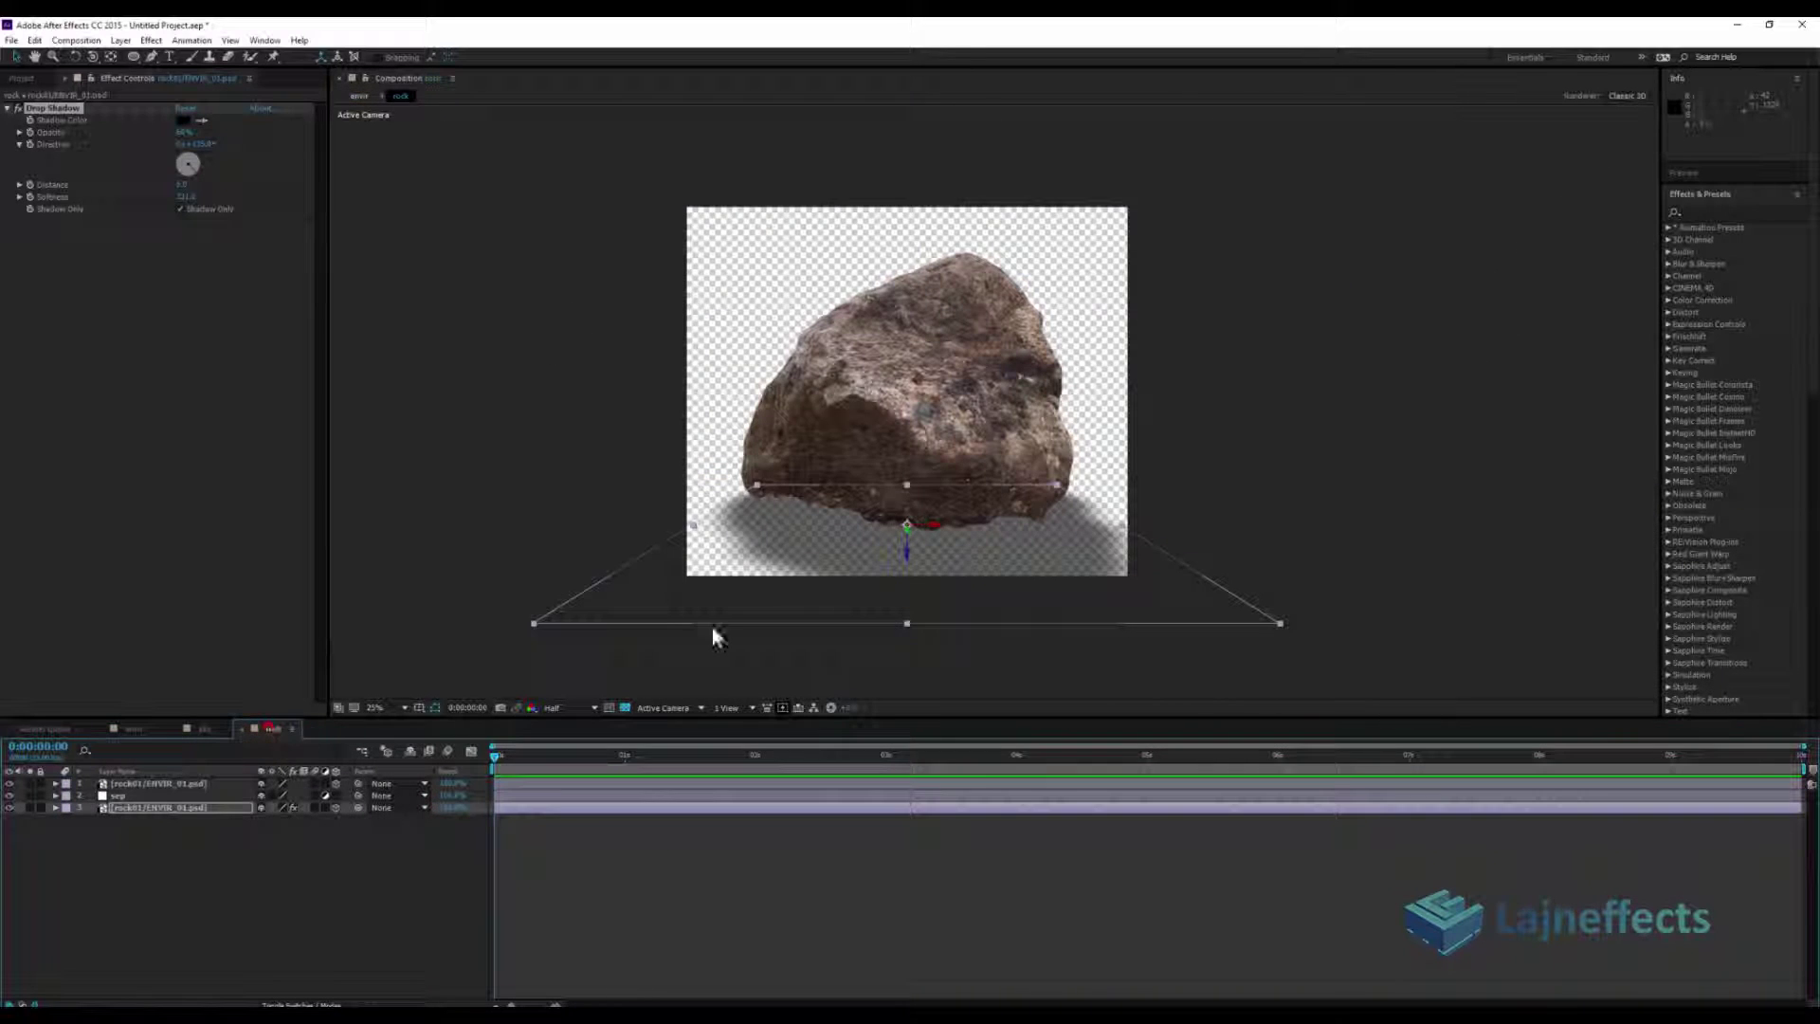
click(665, 706)
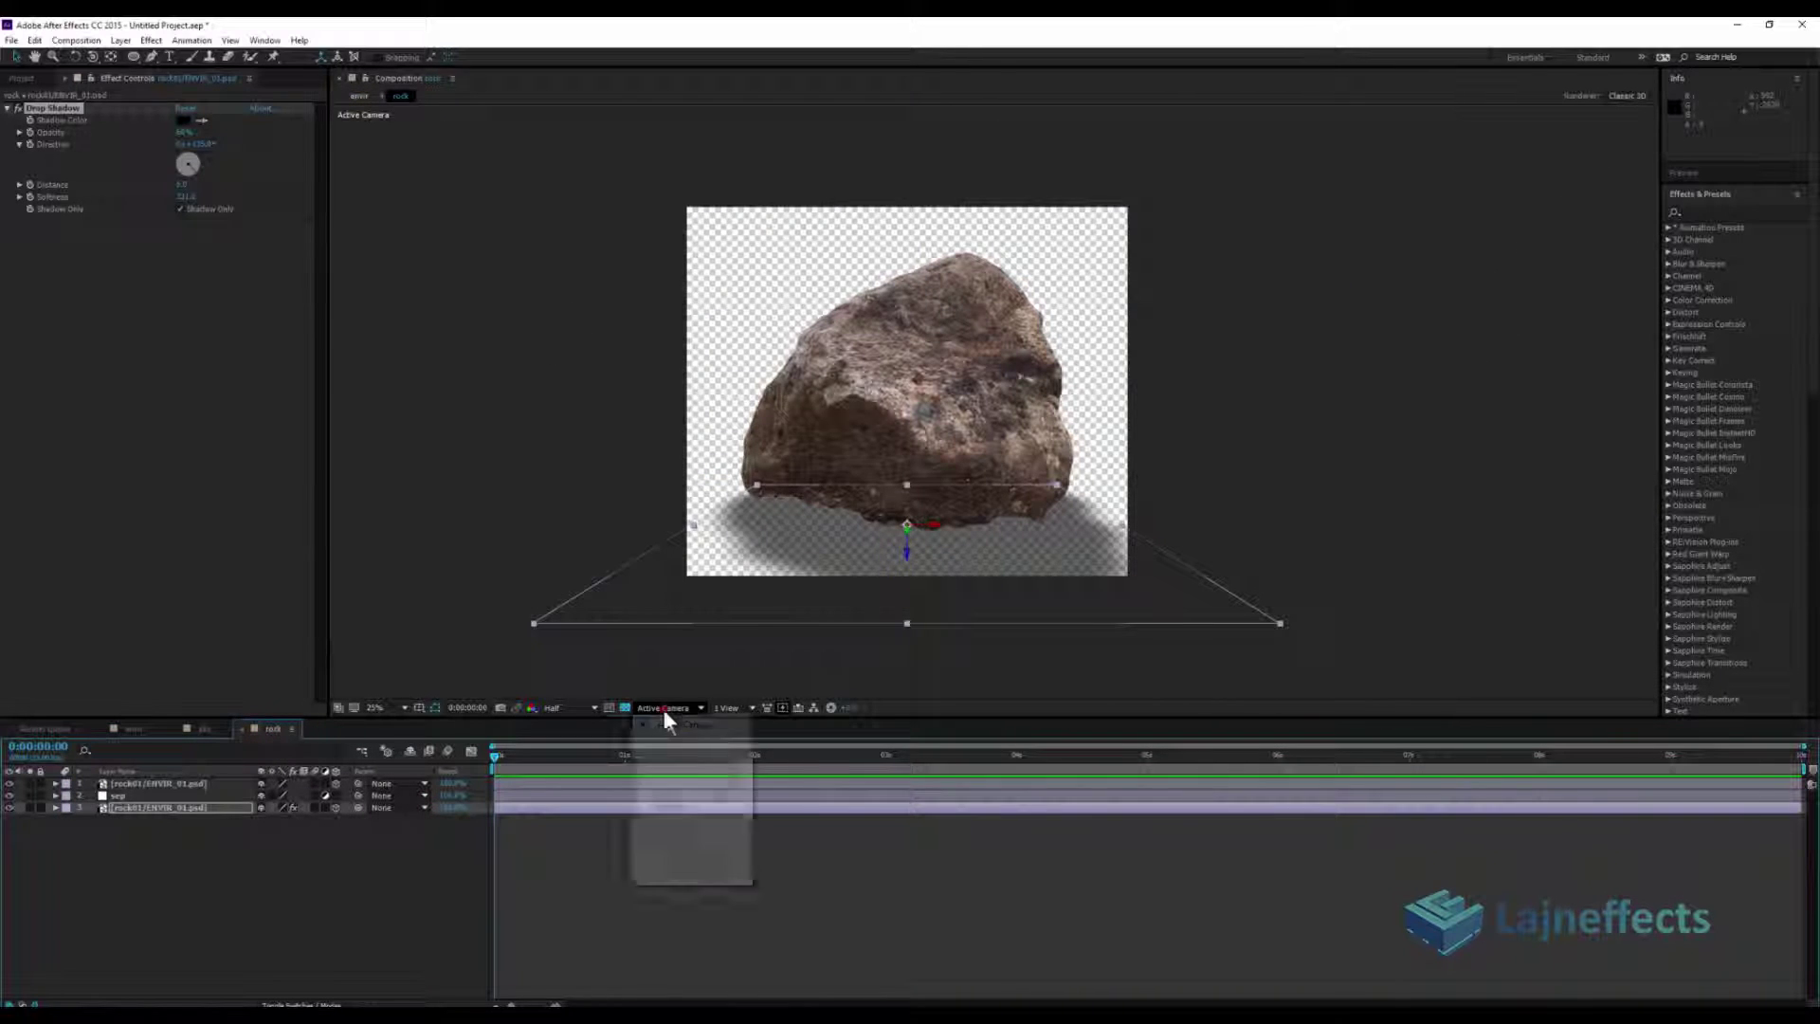
click(691, 846)
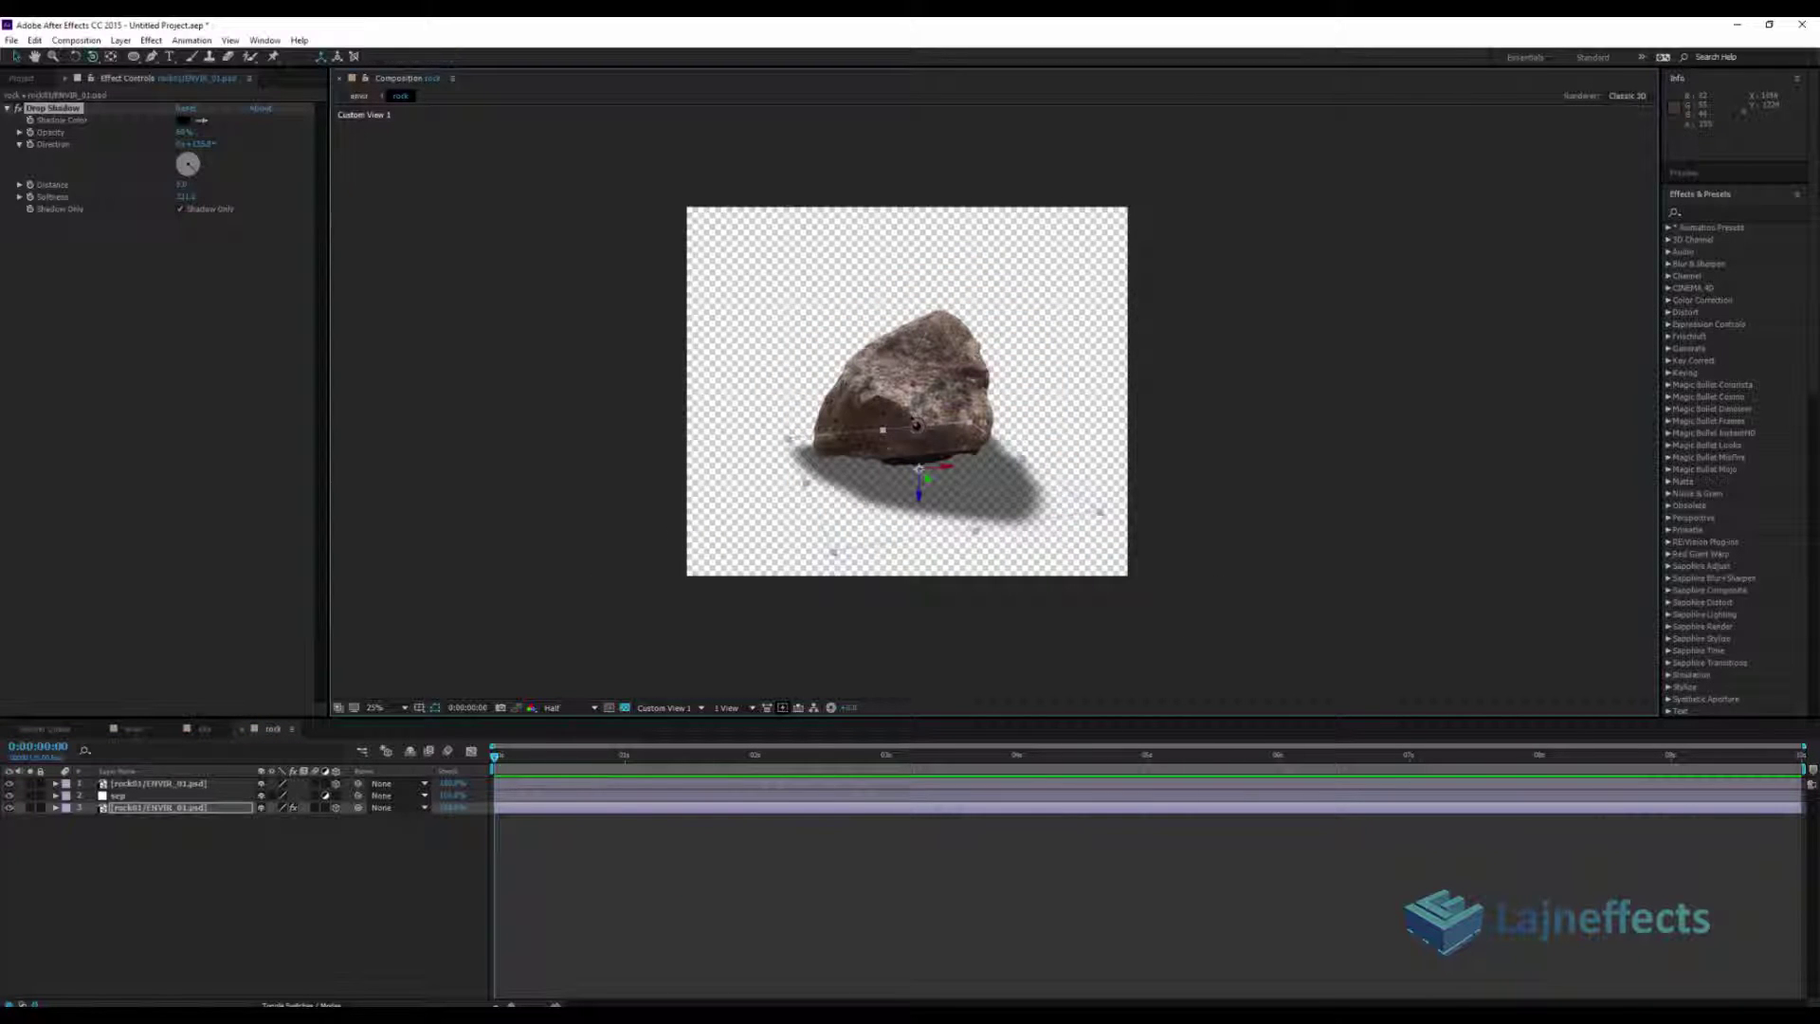
drag(917, 427, 957, 423)
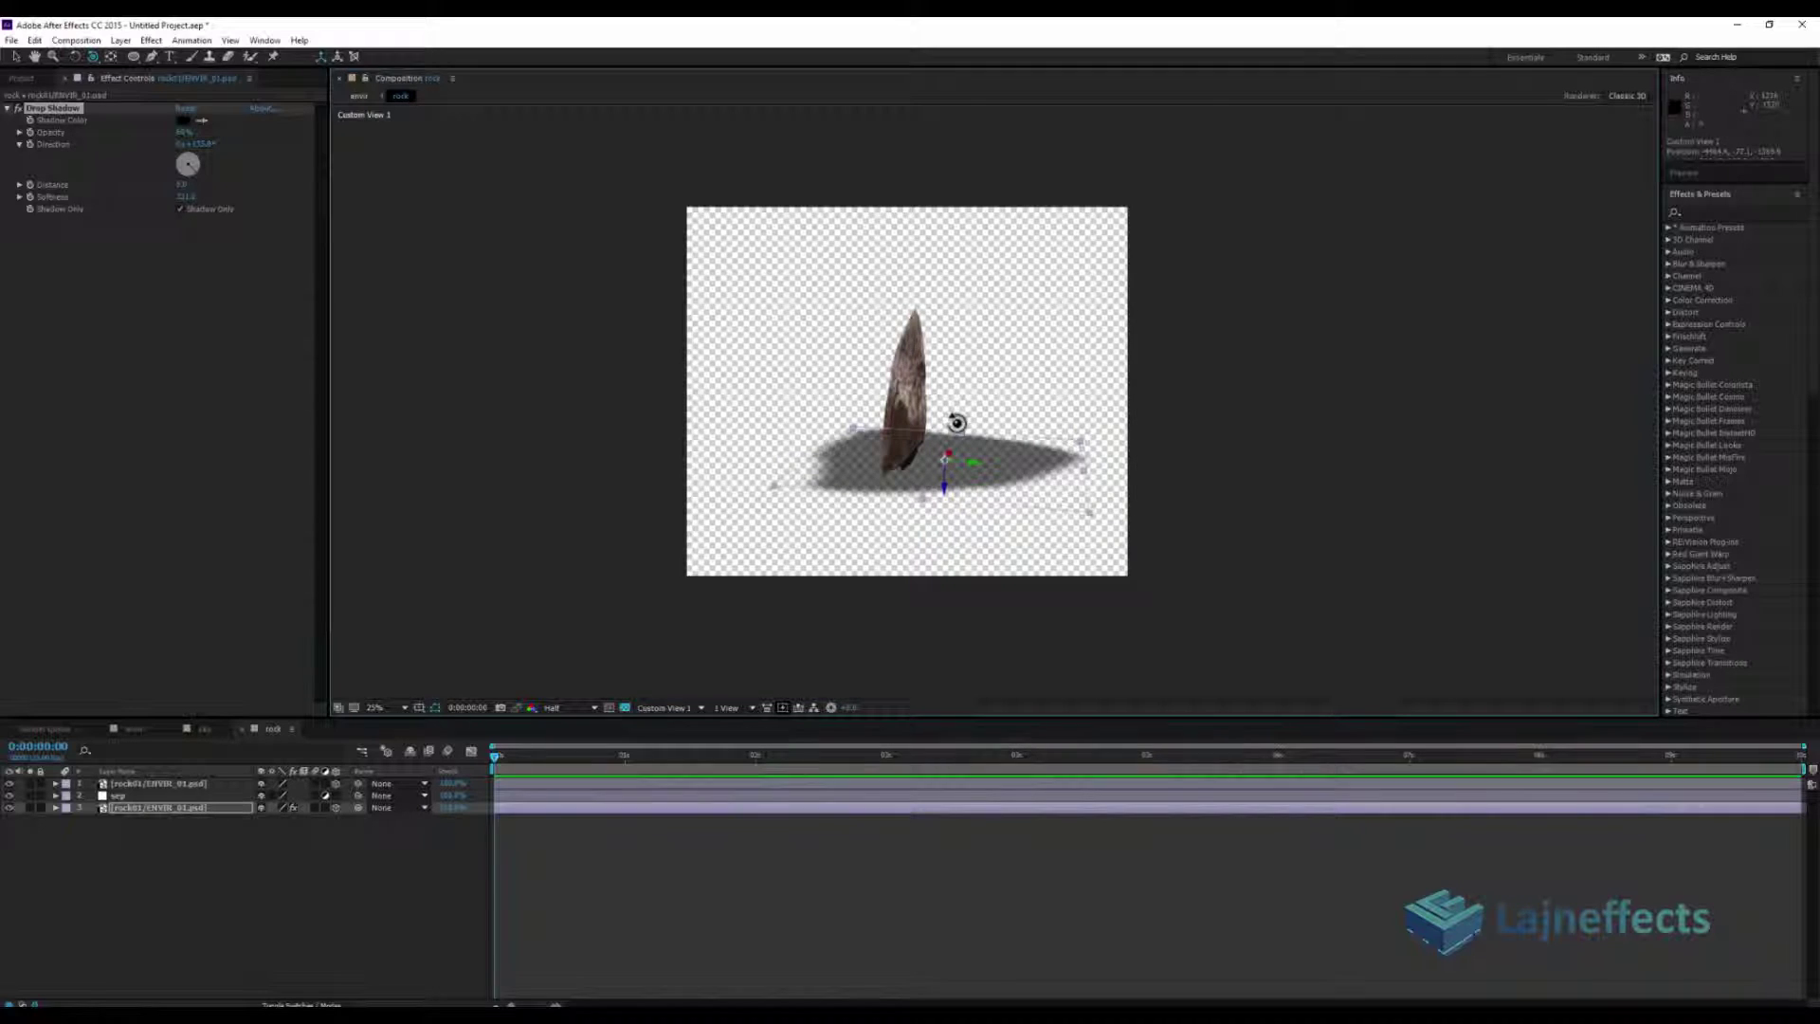
Move the shadow layer further right, then return to the Active Camera view
key(v)
drag(965, 458, 1054, 459)
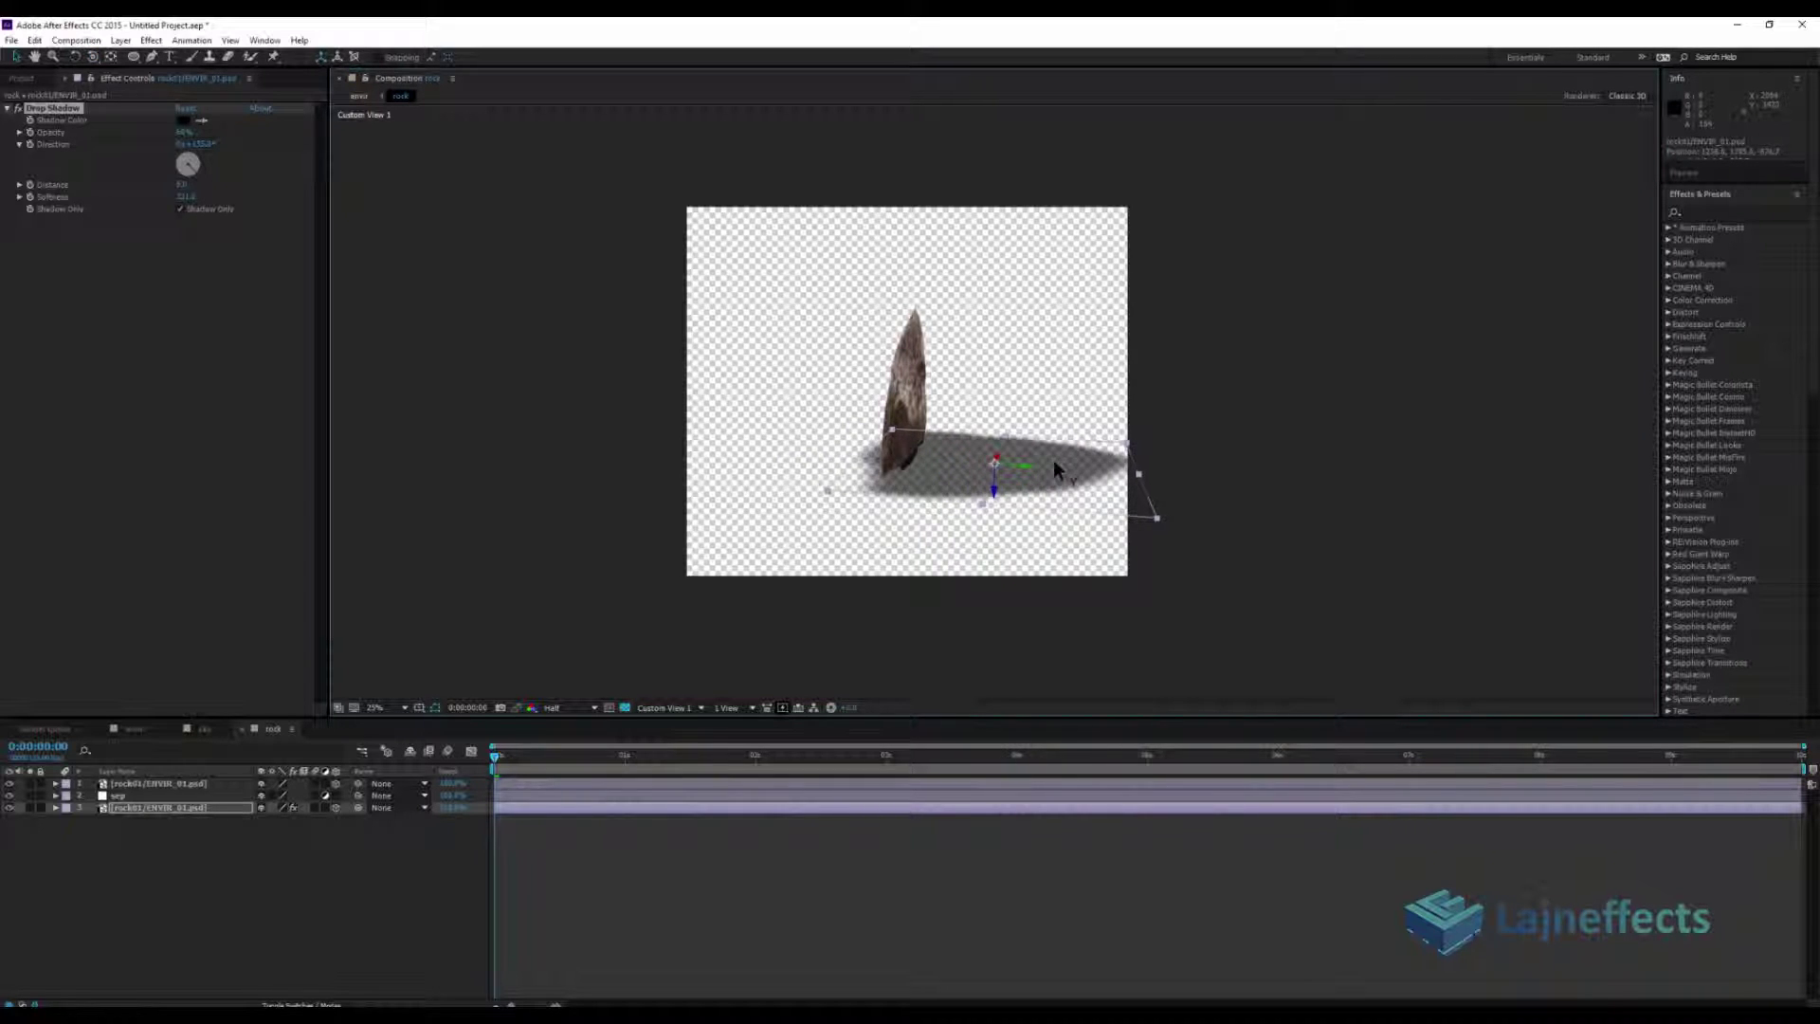
click(669, 707)
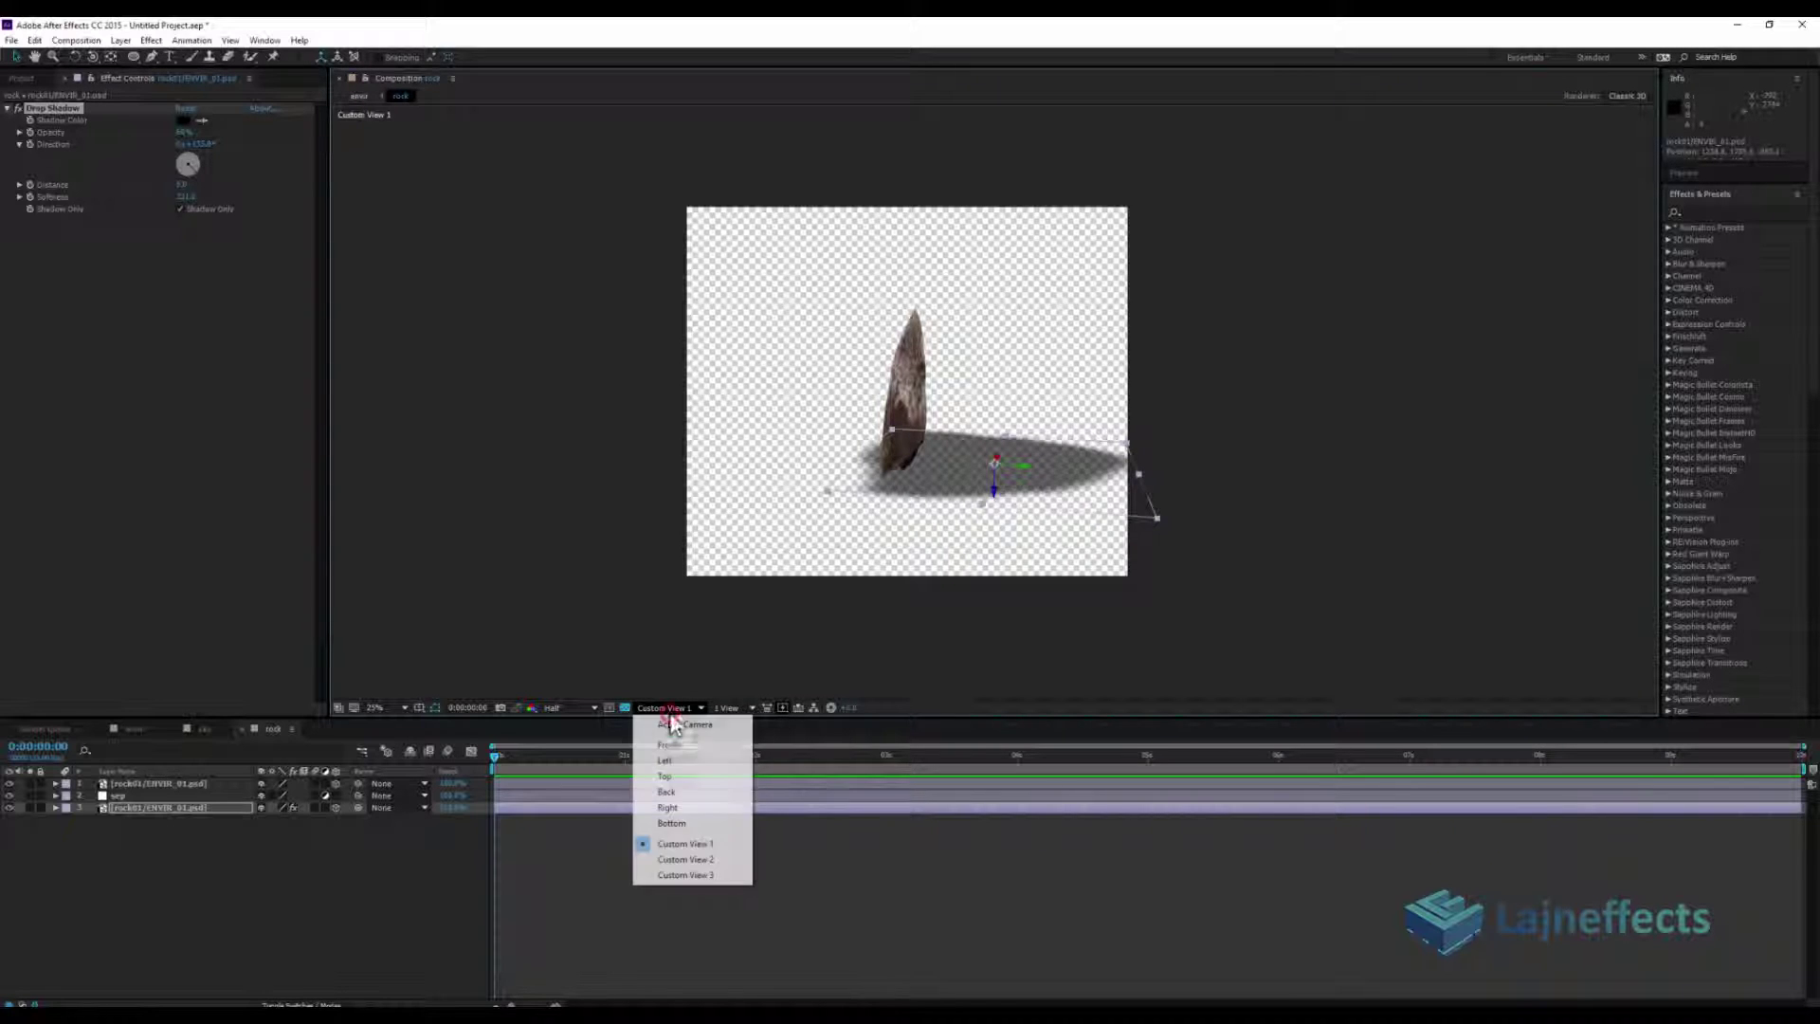
click(677, 726)
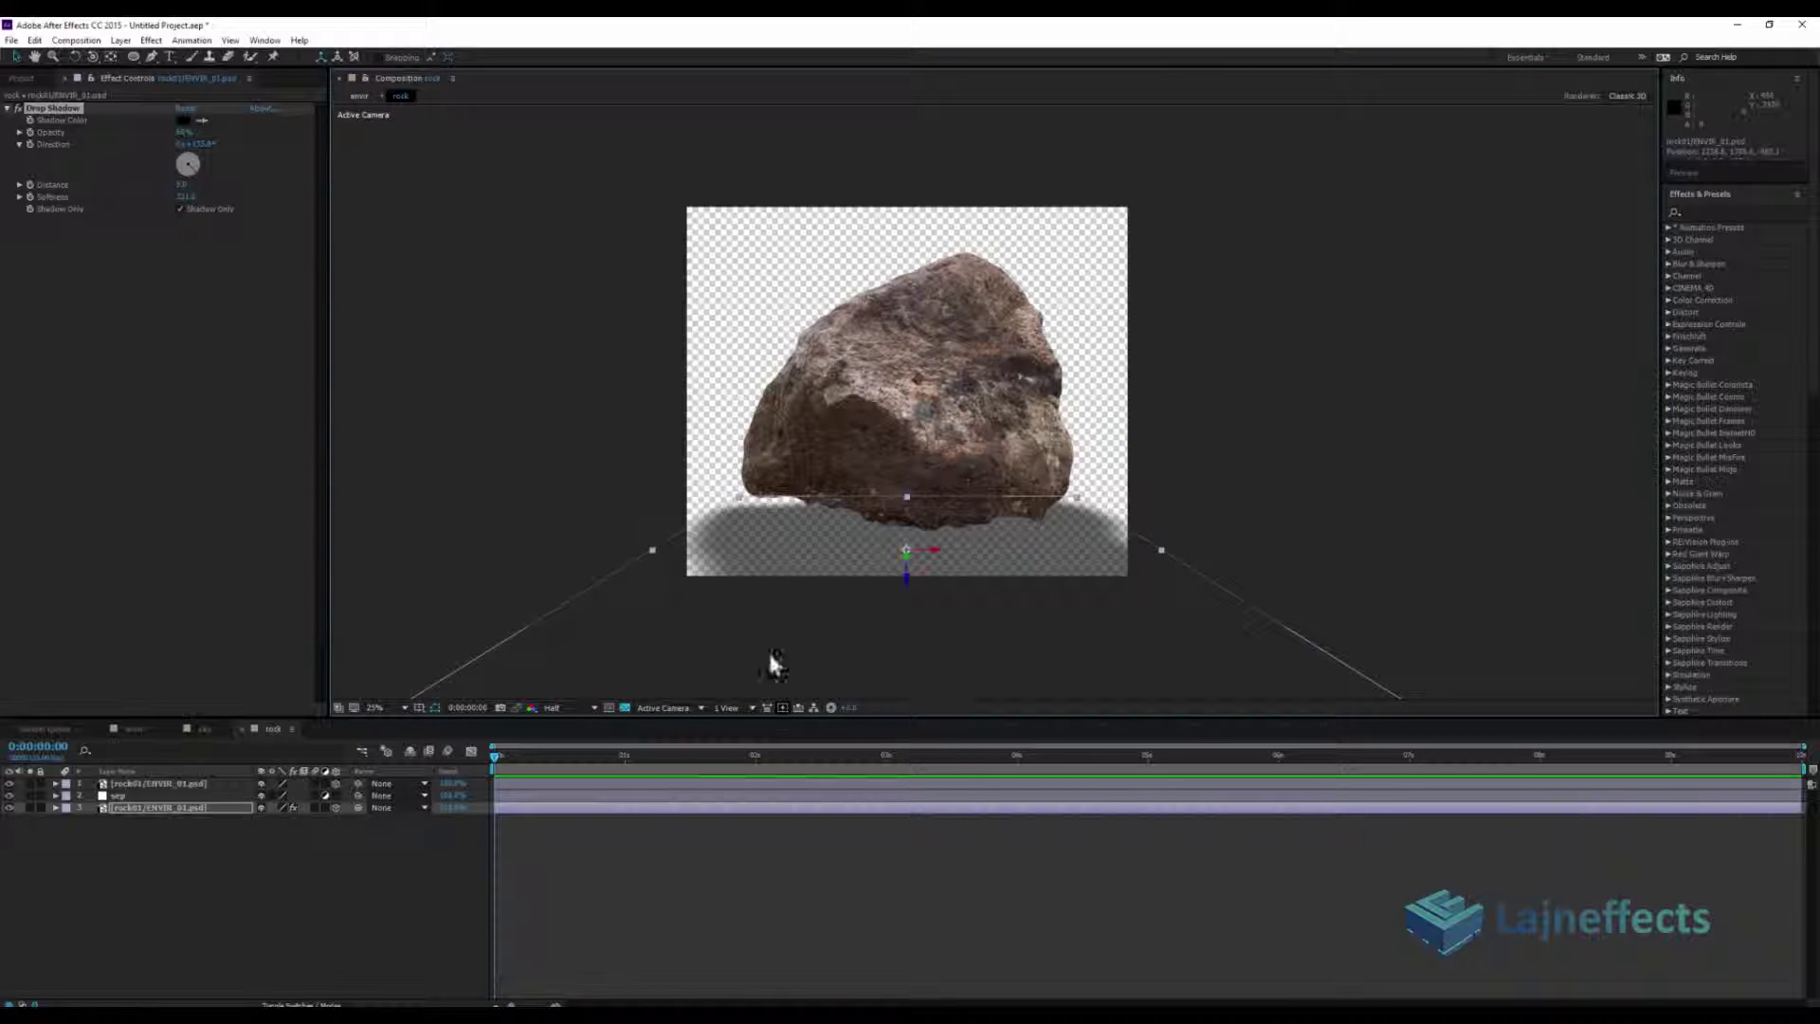
Duplicate the rock layer with Ctrl+D
click(582, 841)
click(568, 808)
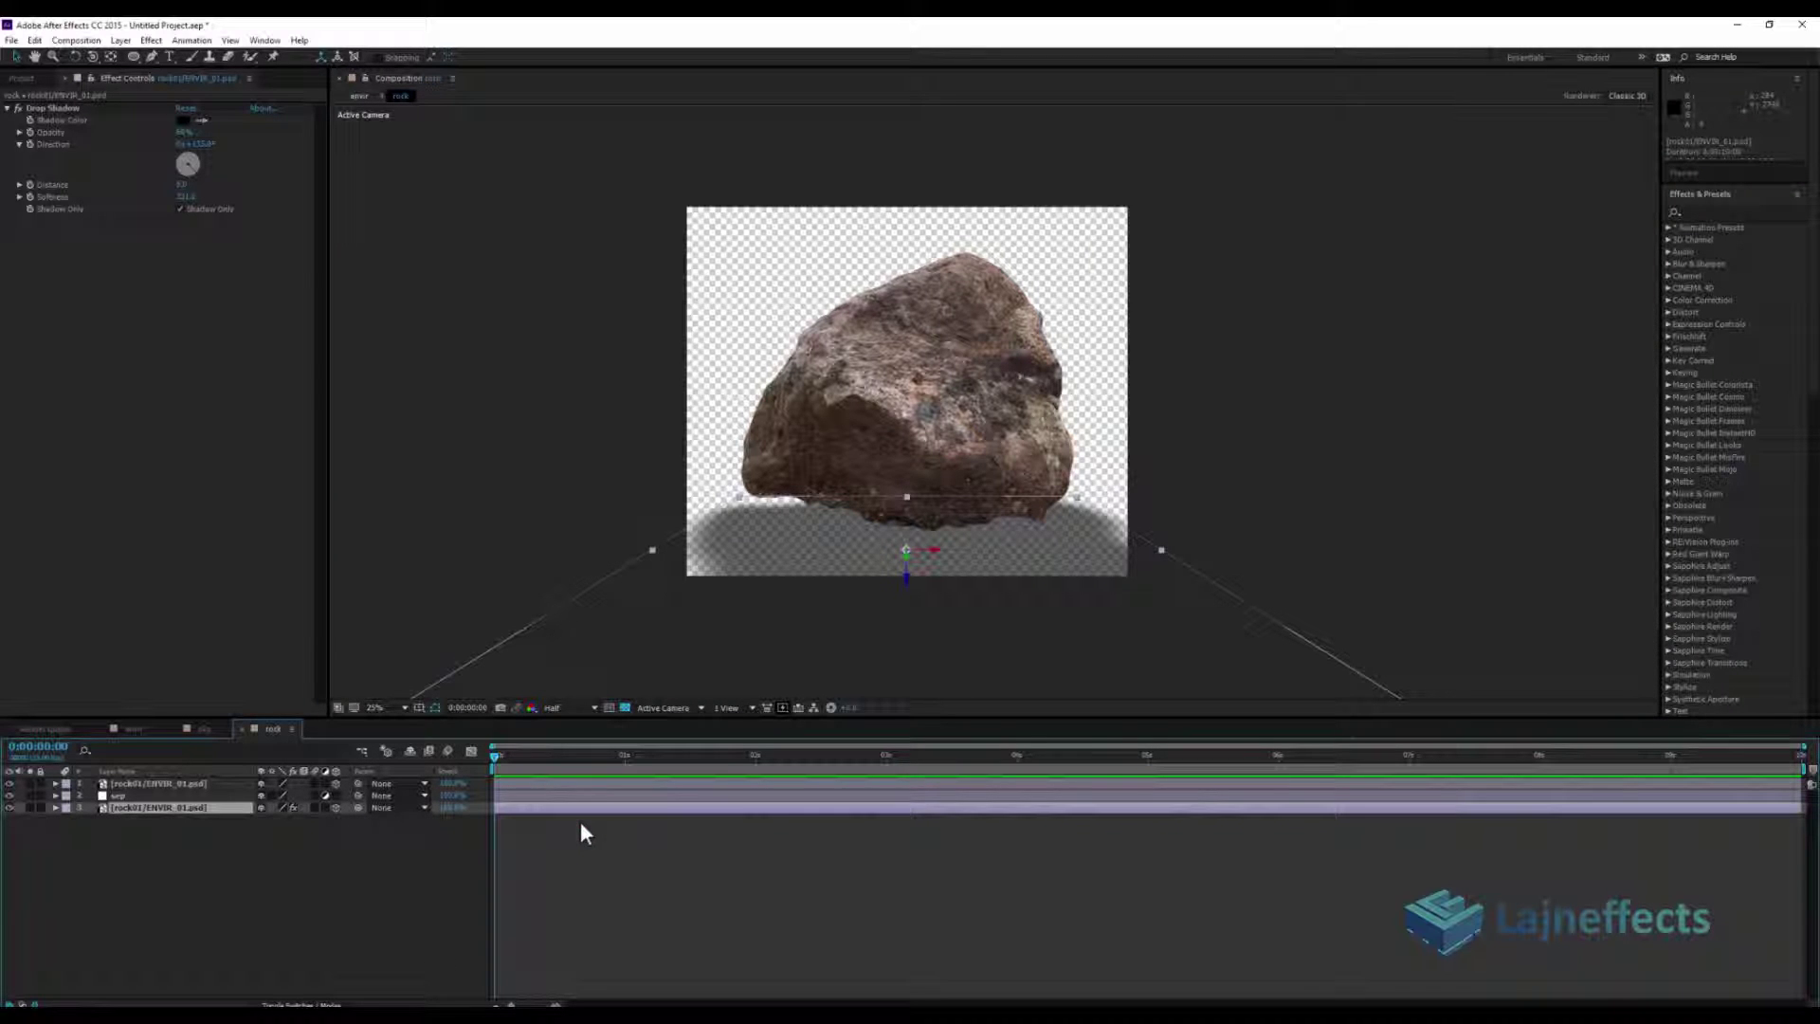
key(ctrl+d)
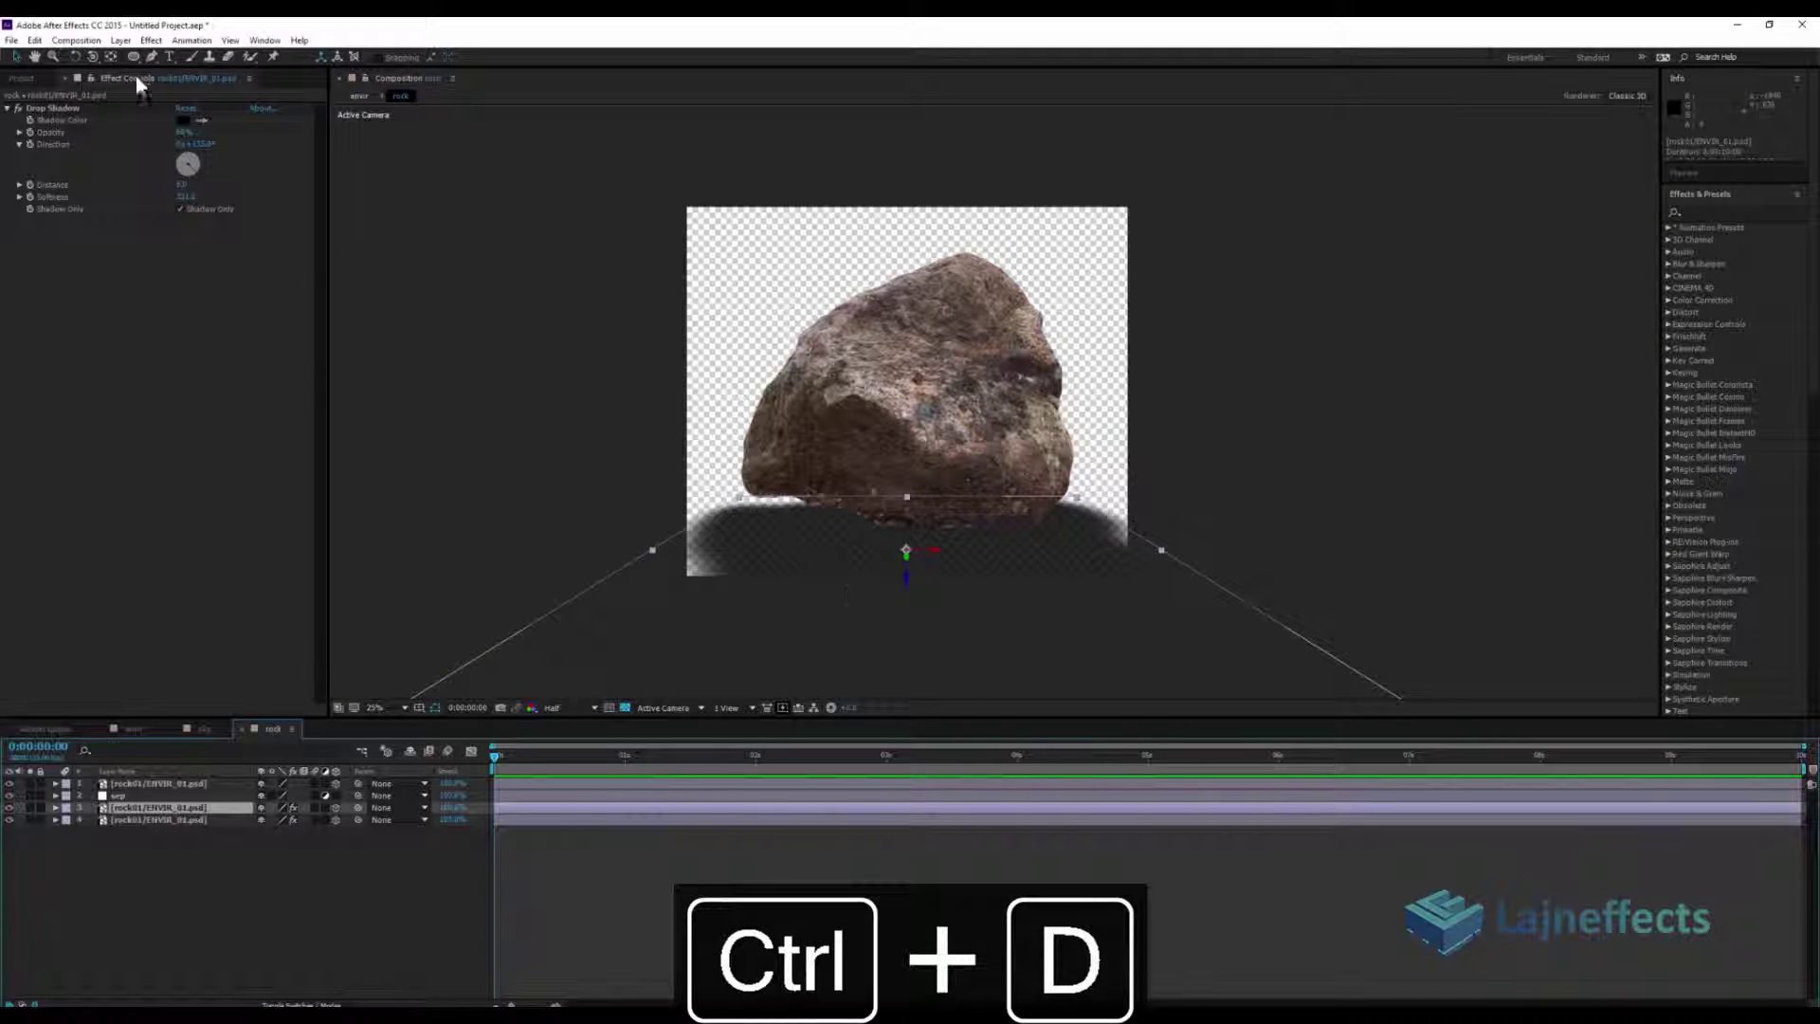
Switch to Custom View 1 and orbit around the rock and its shadow
click(134, 56)
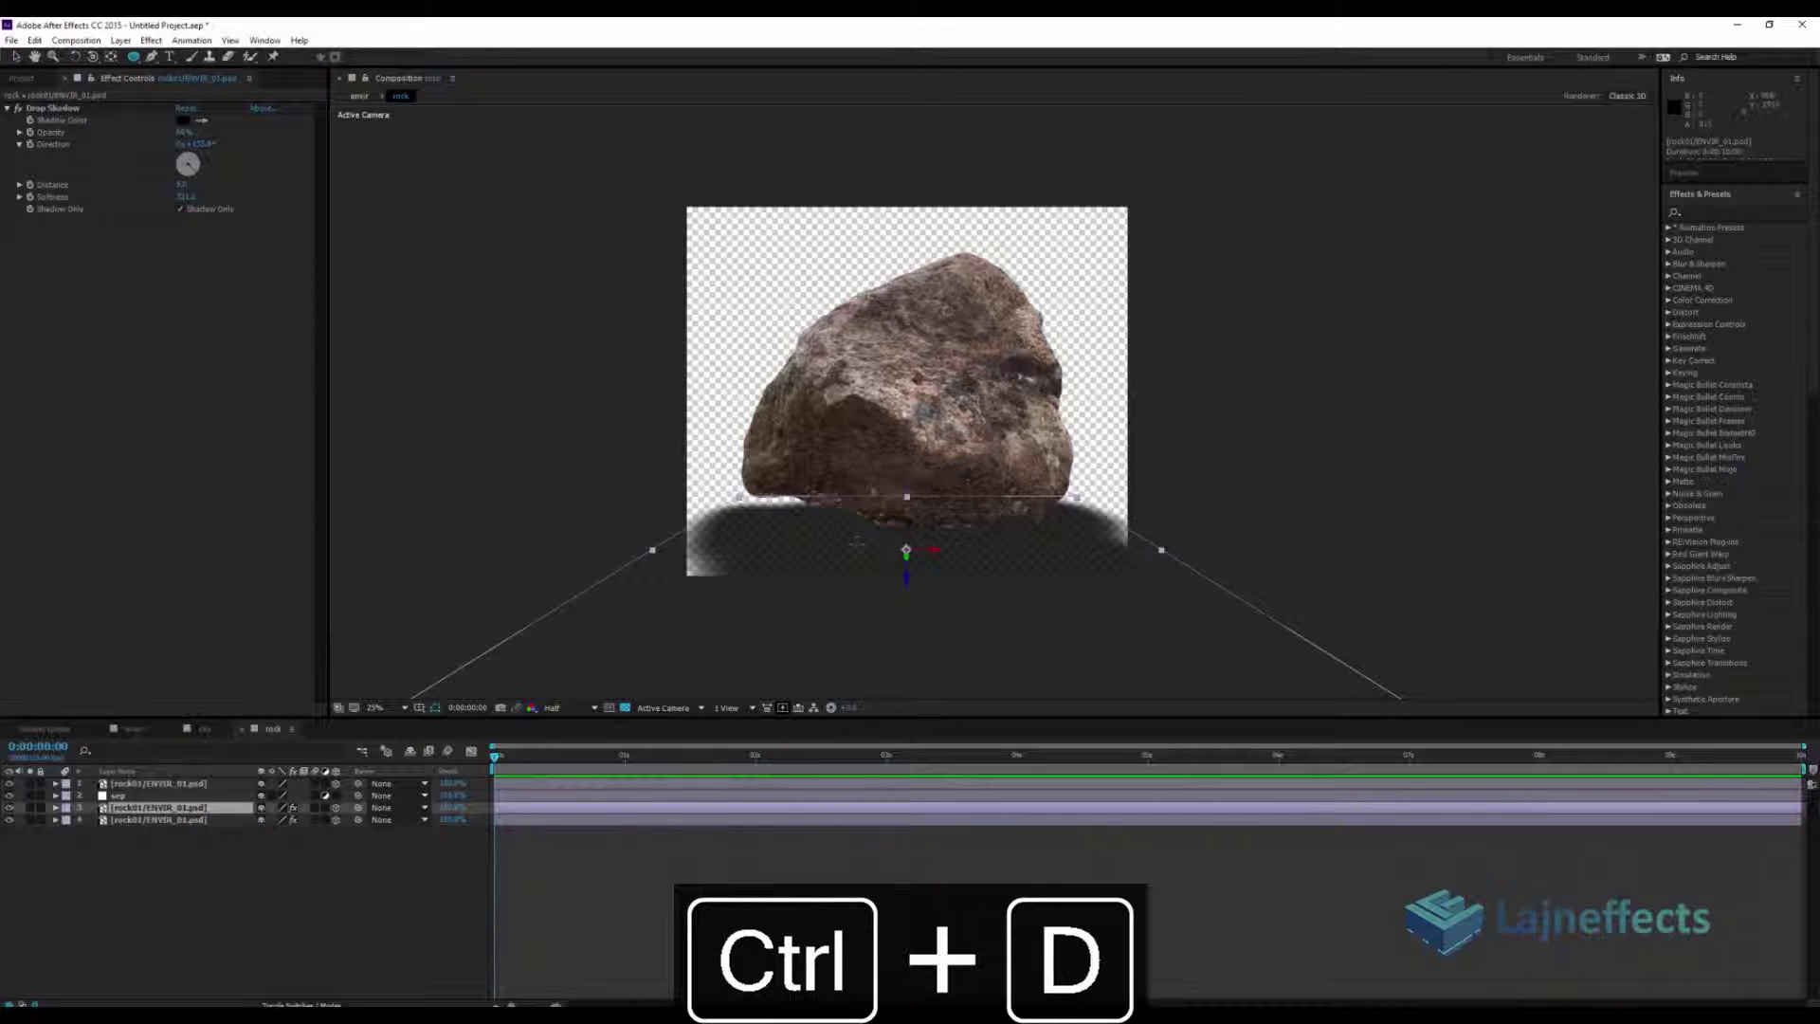
click(667, 707)
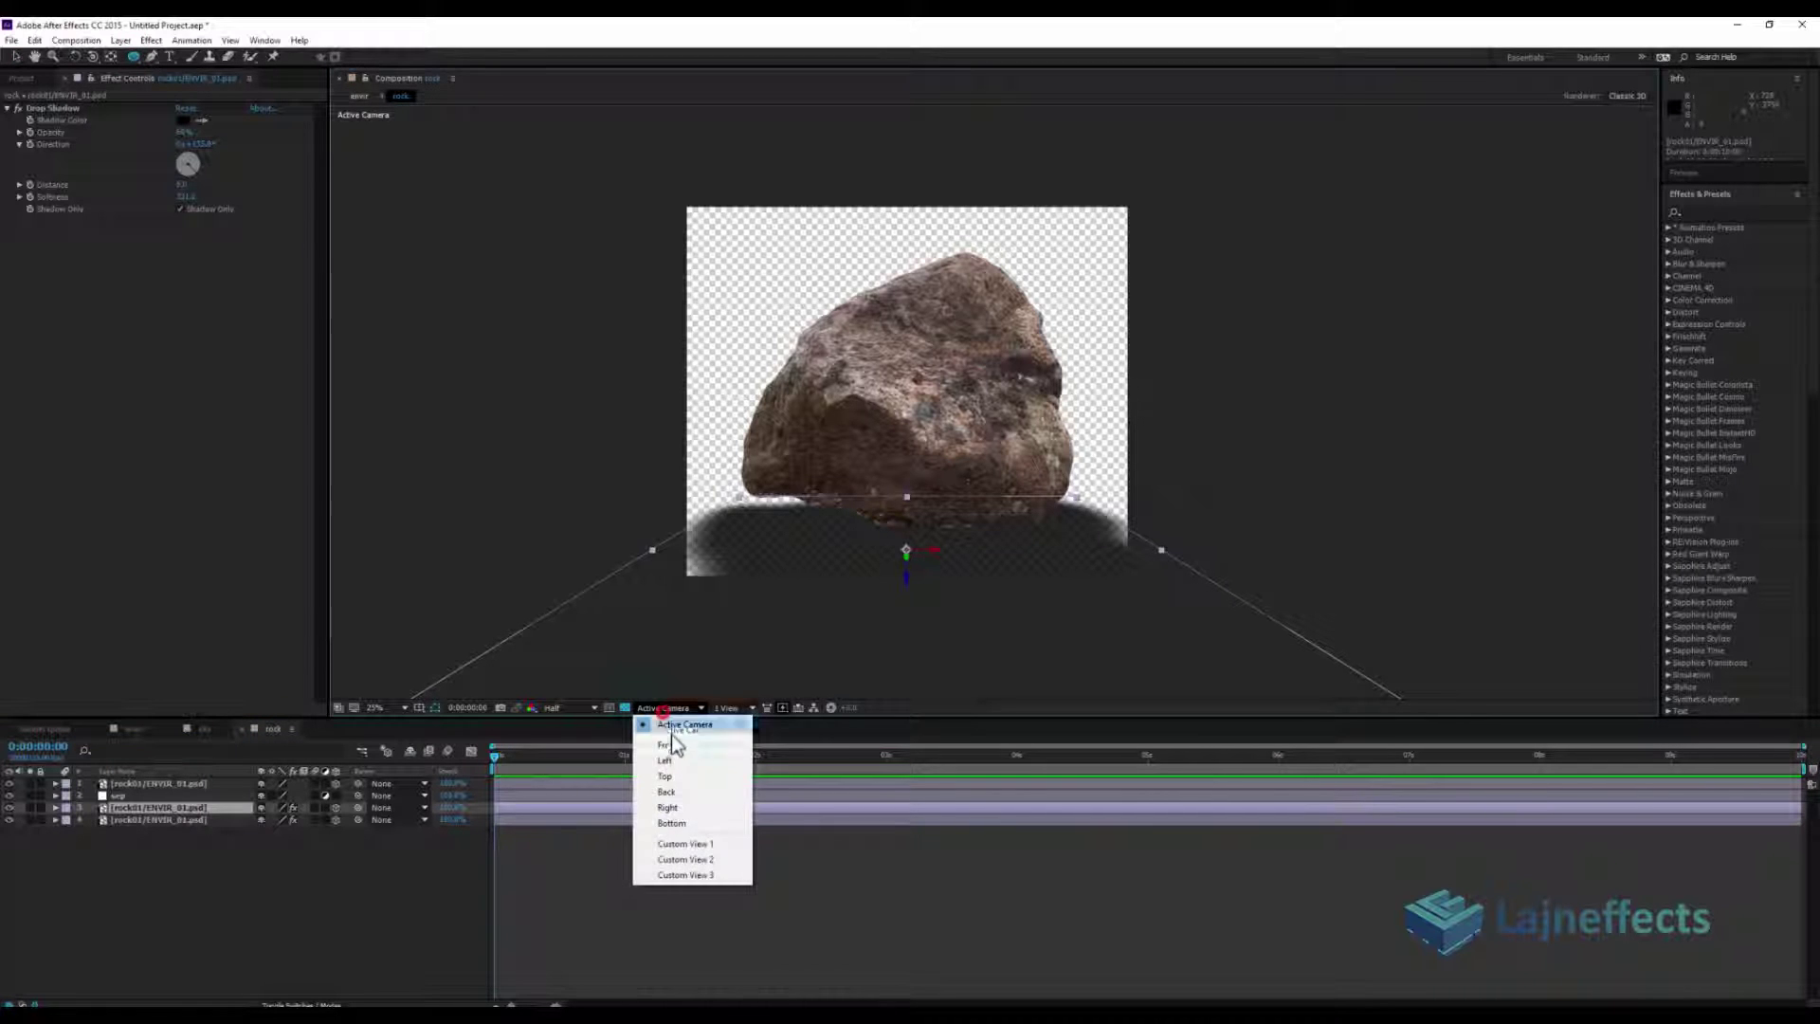
click(687, 844)
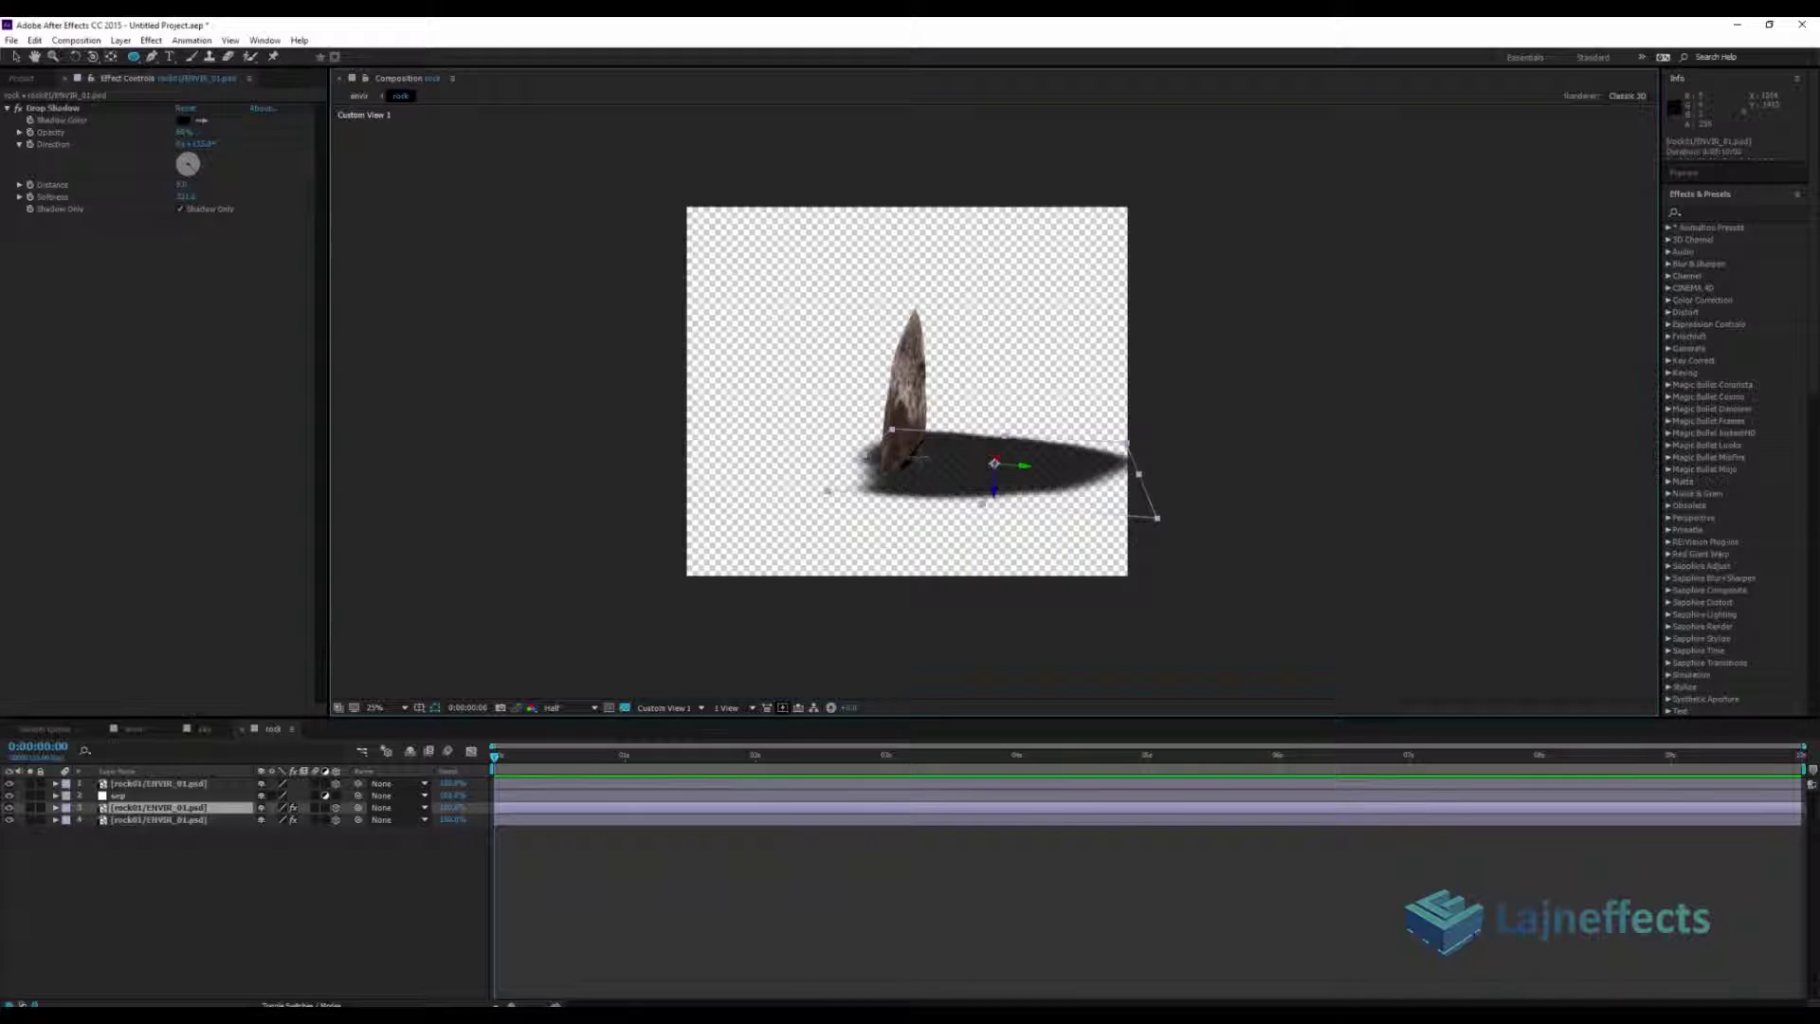
key(c)
drag(917, 447, 854, 462)
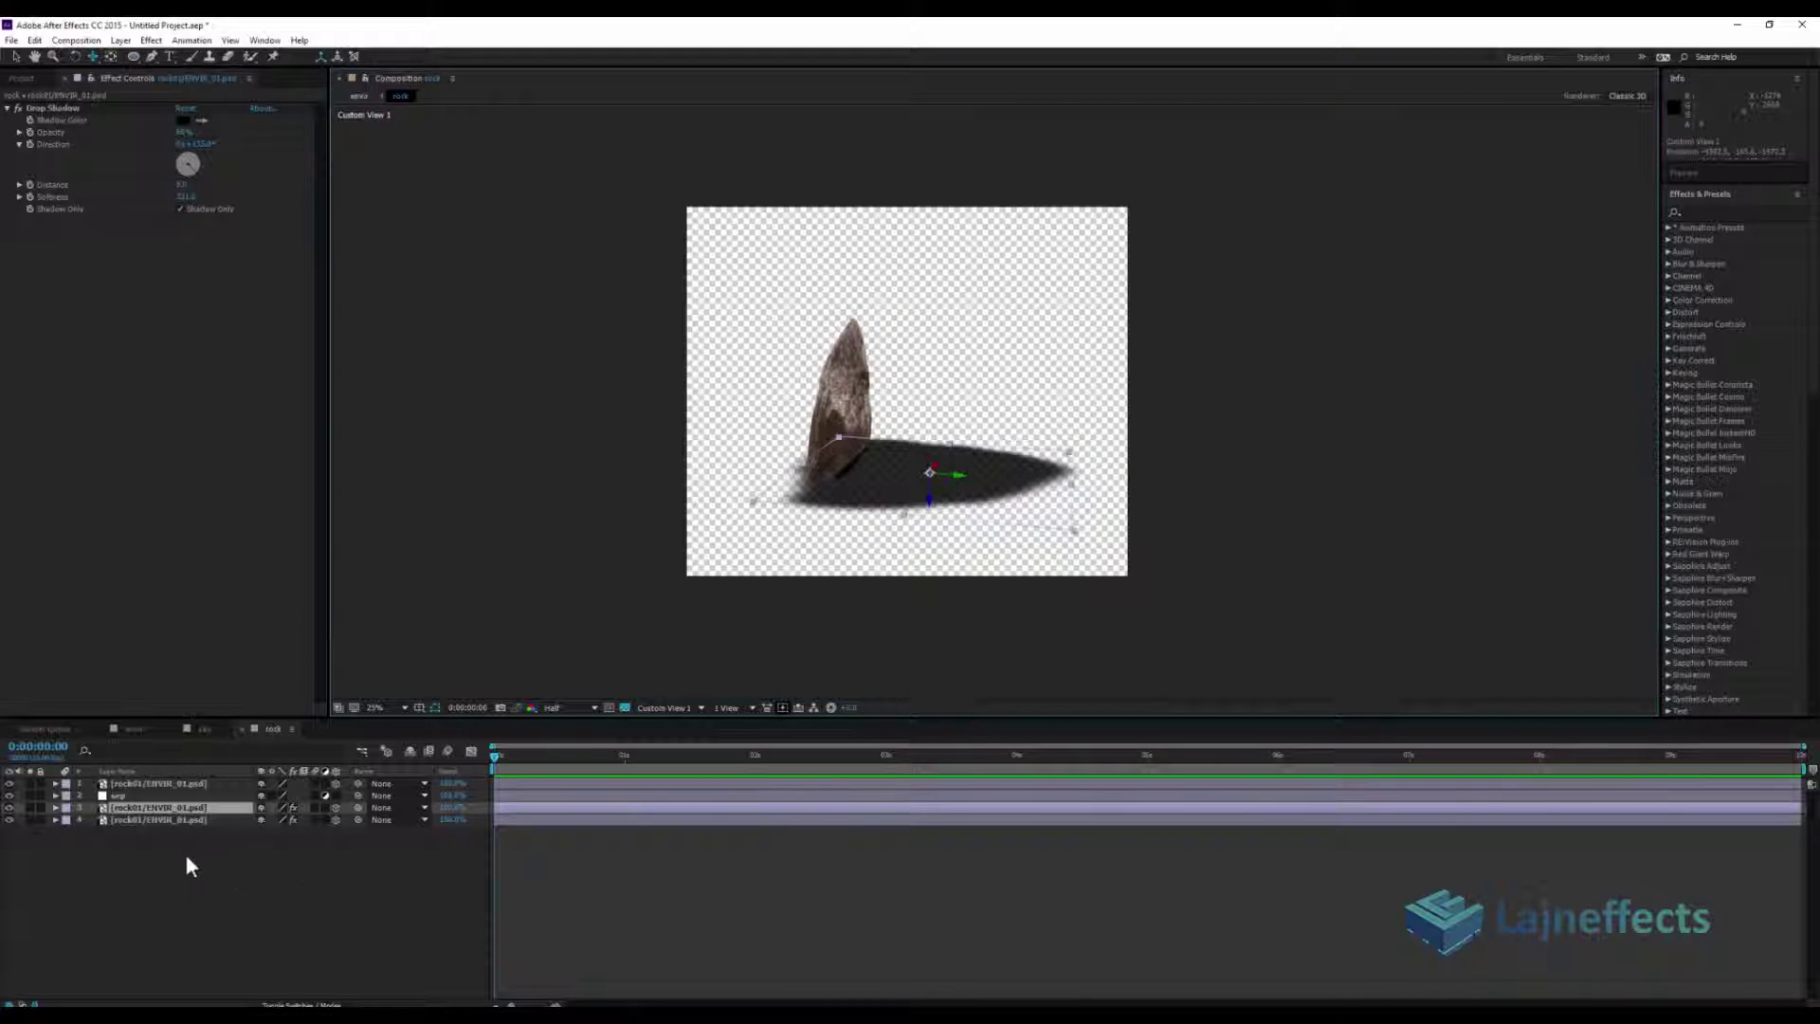
Draw an elliptical mask around the shadow and raise its Mask Feather heavily
click(132, 55)
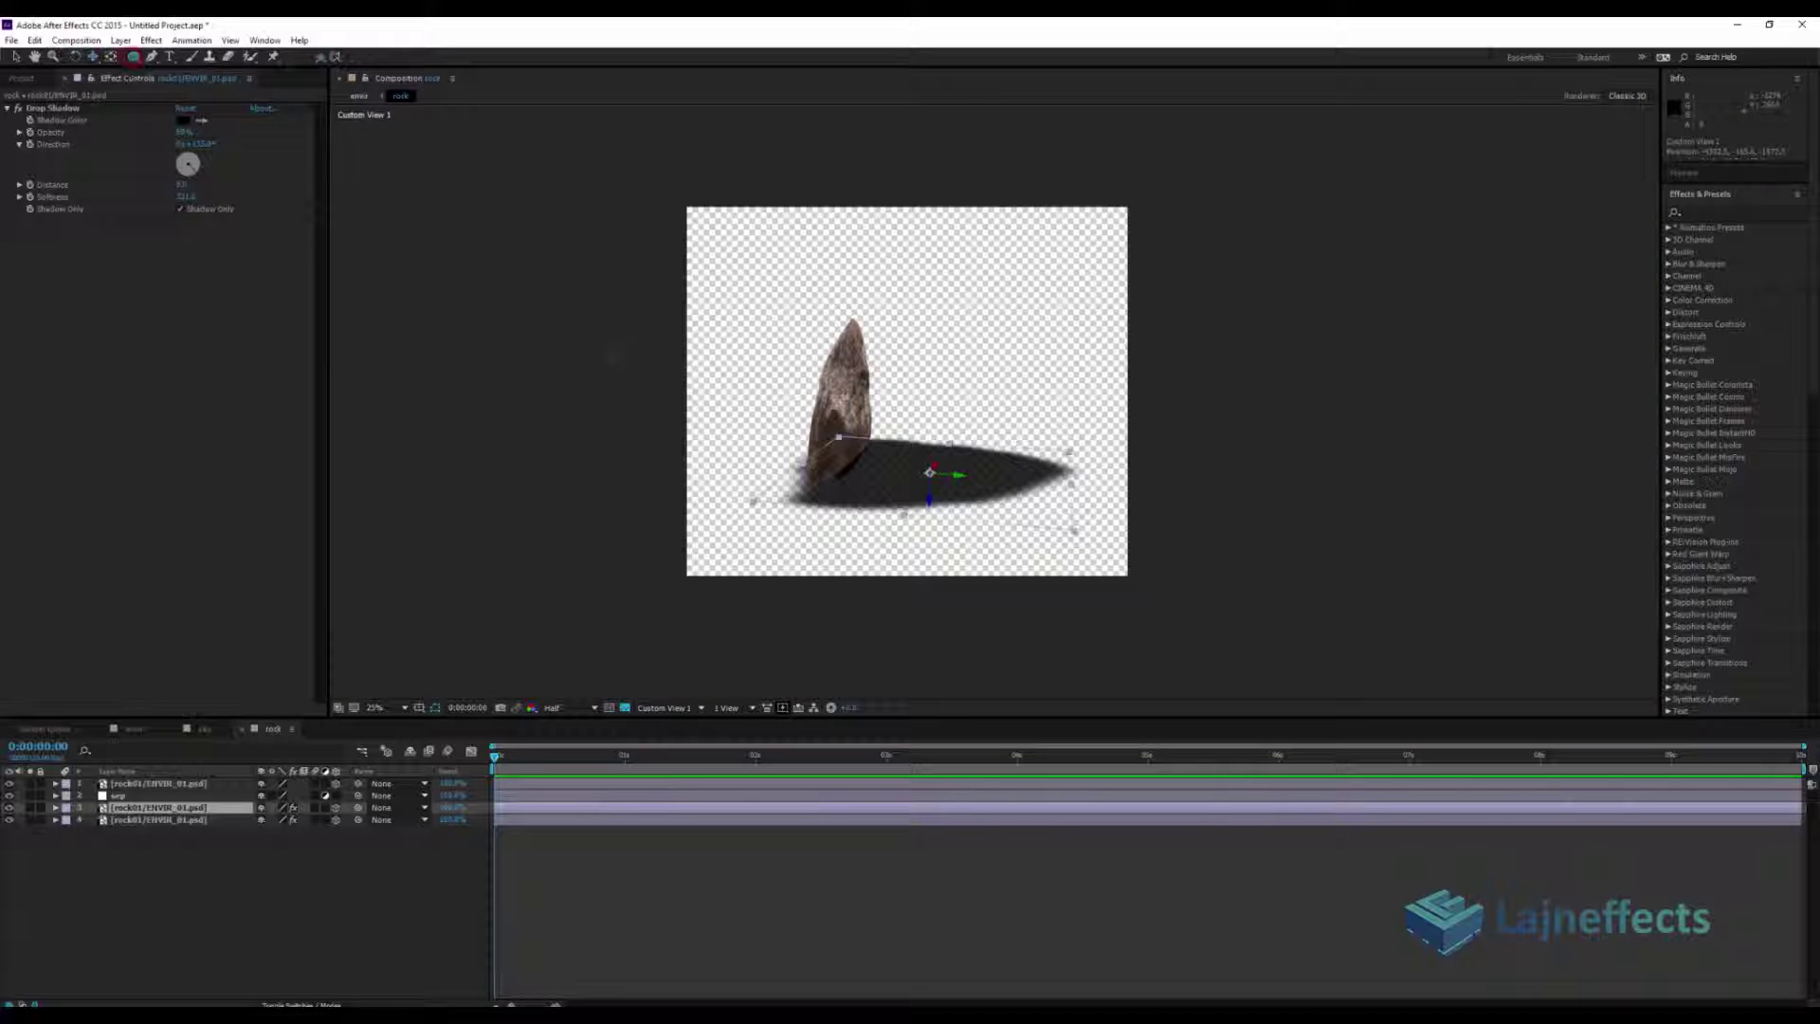
drag(713, 407, 877, 541)
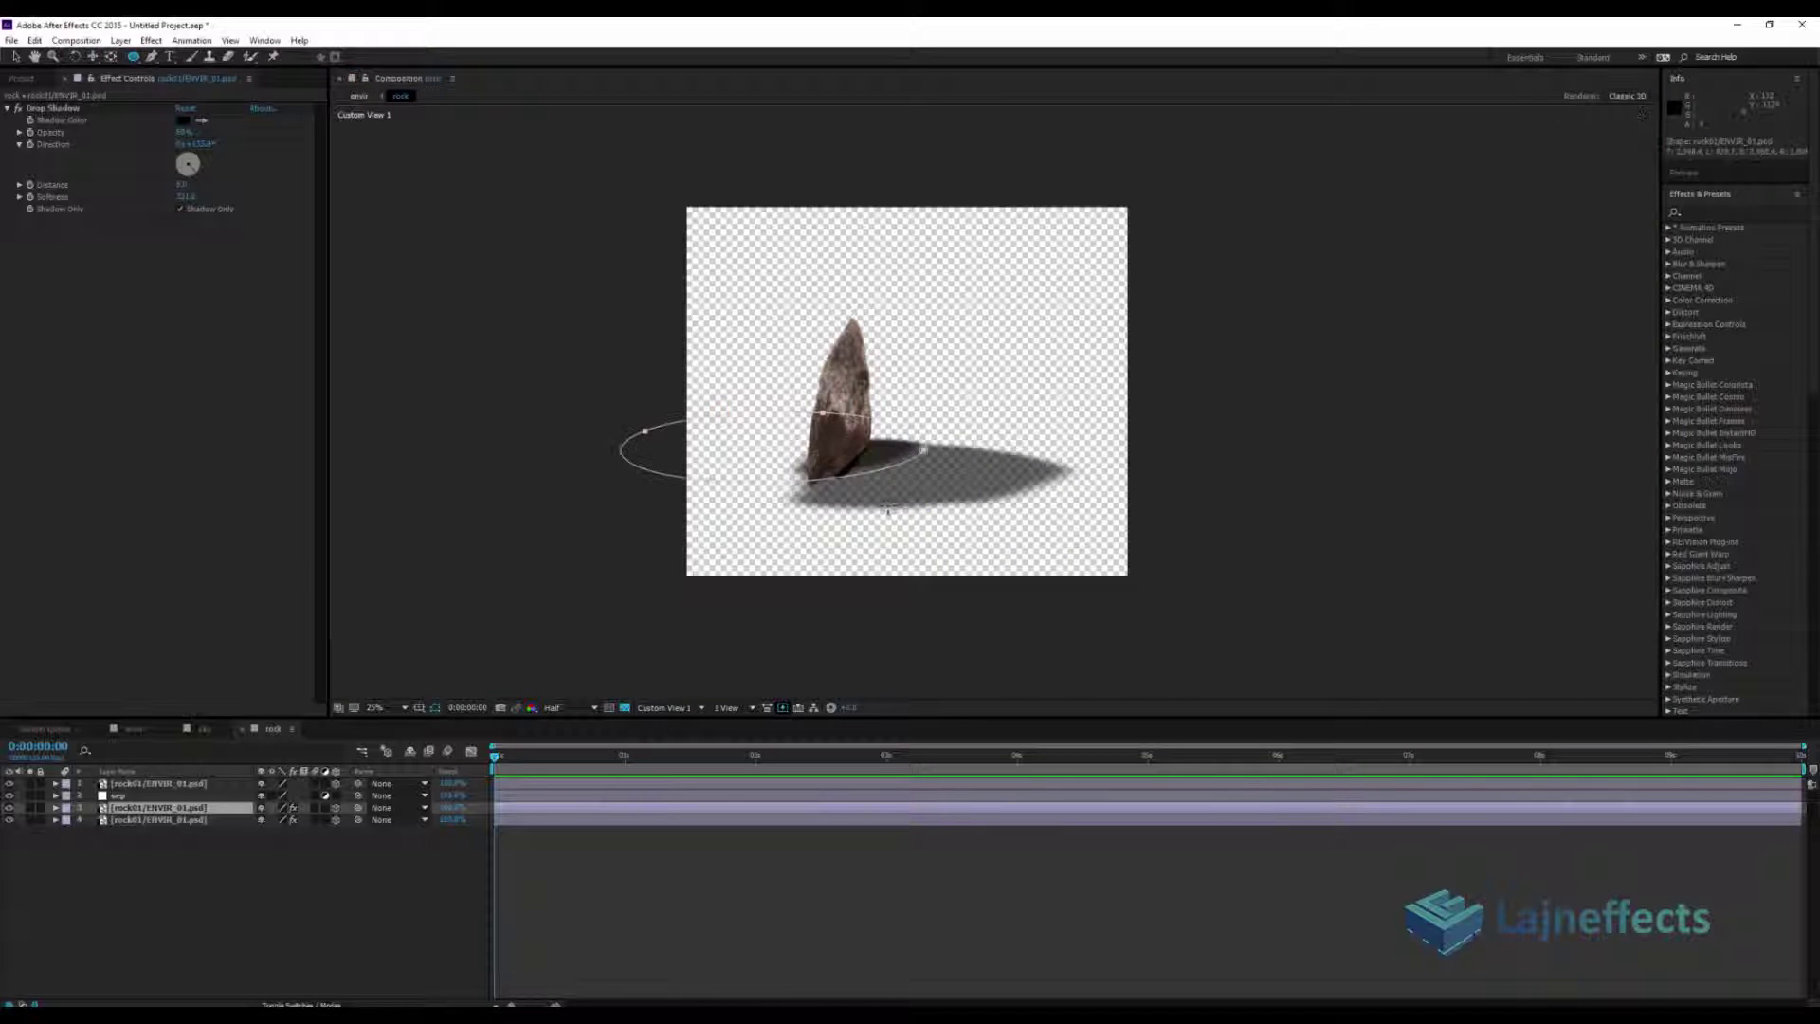
key(ctrl+grave)
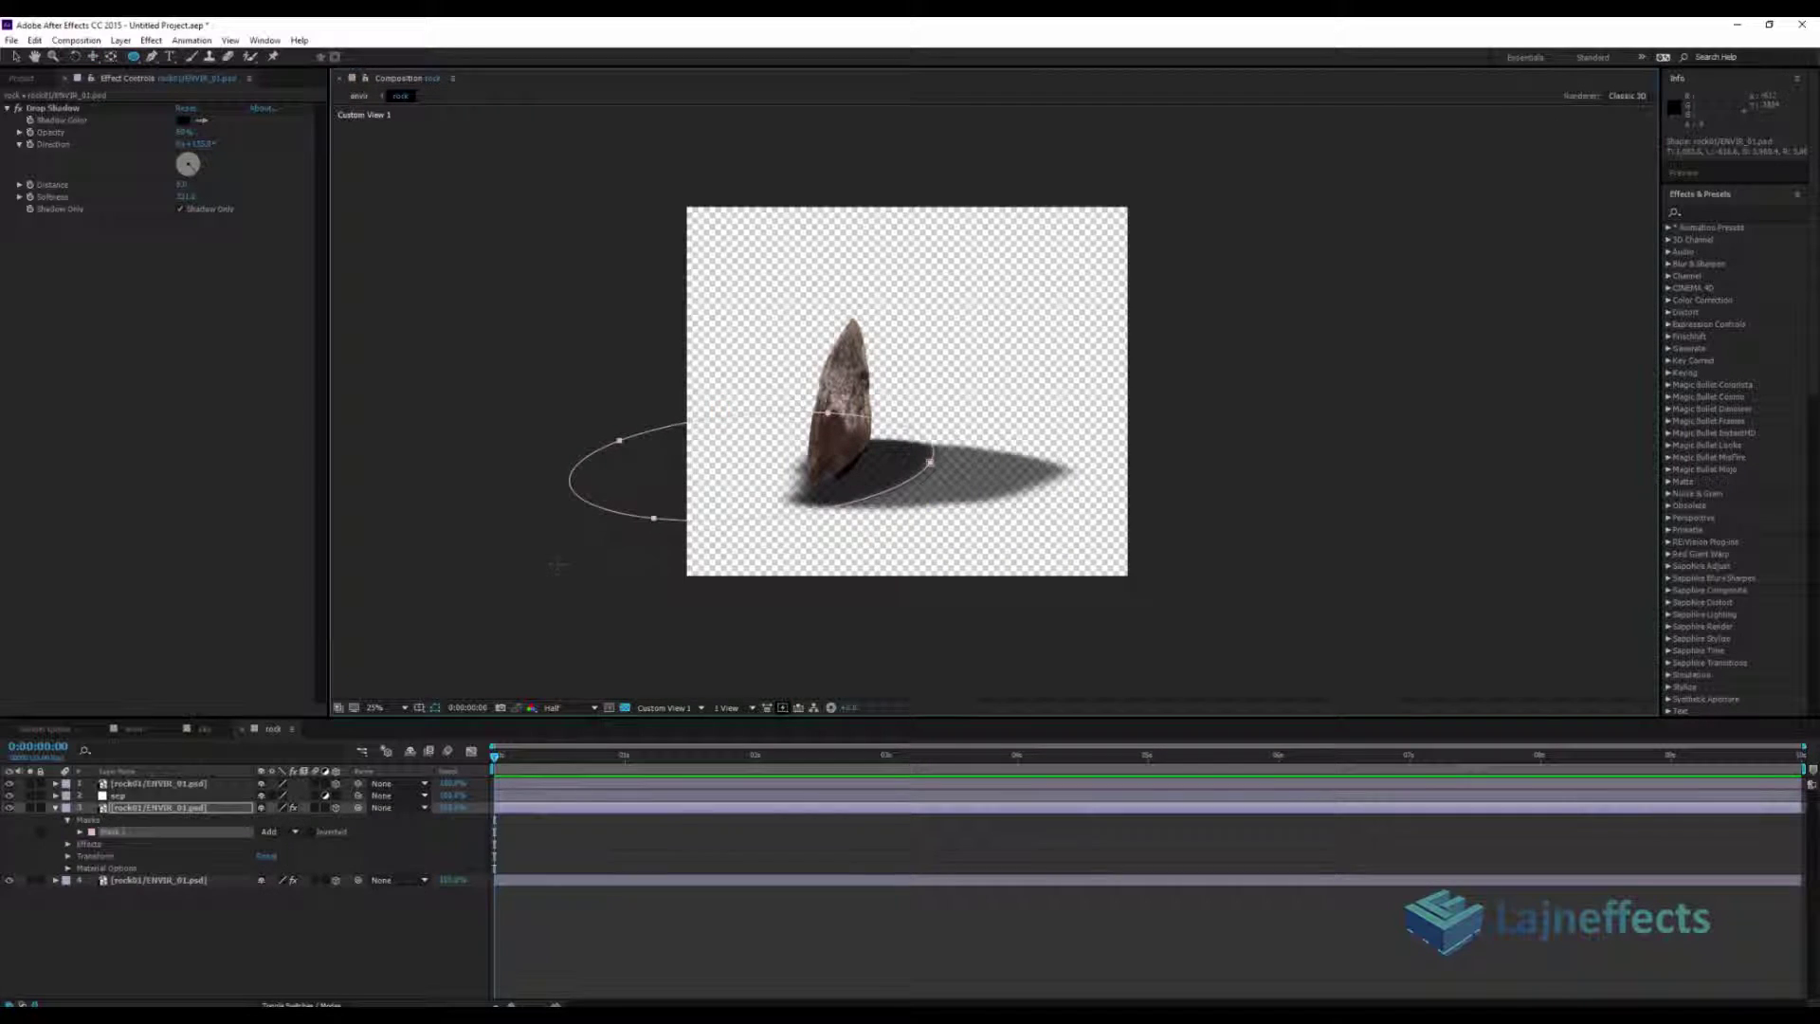
key(m)
key(m)
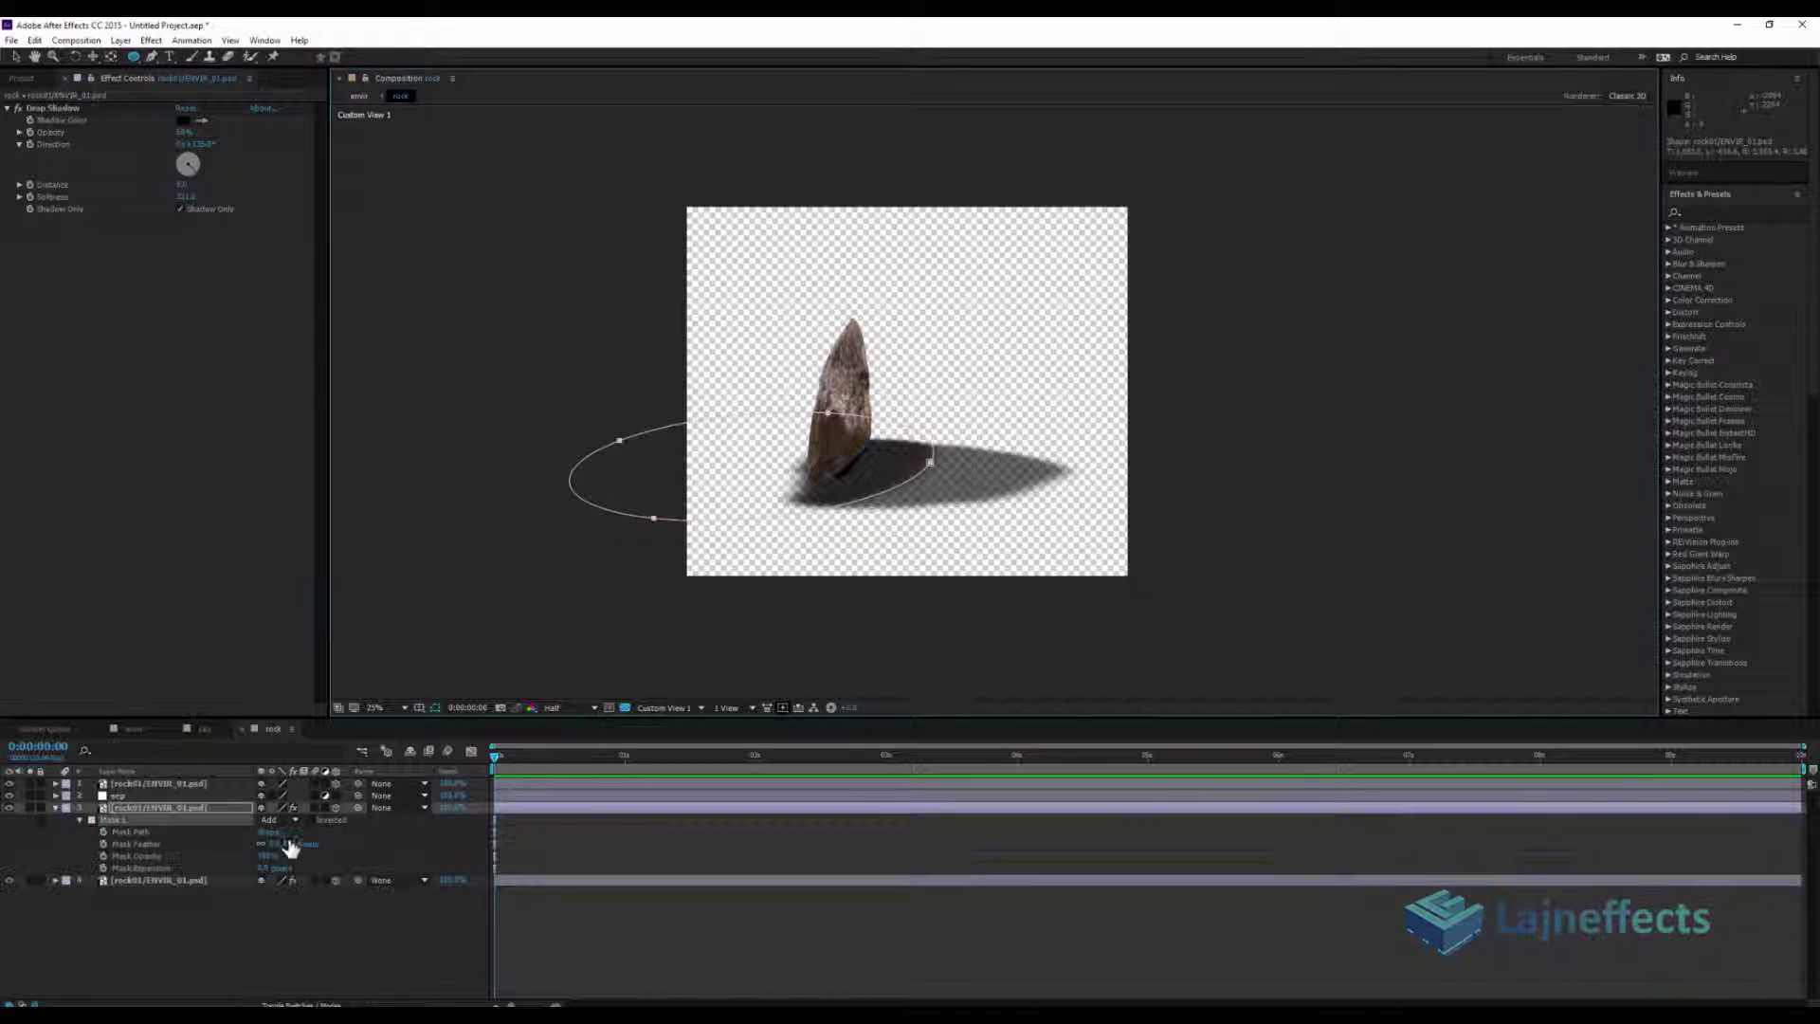
drag(288, 848, 370, 847)
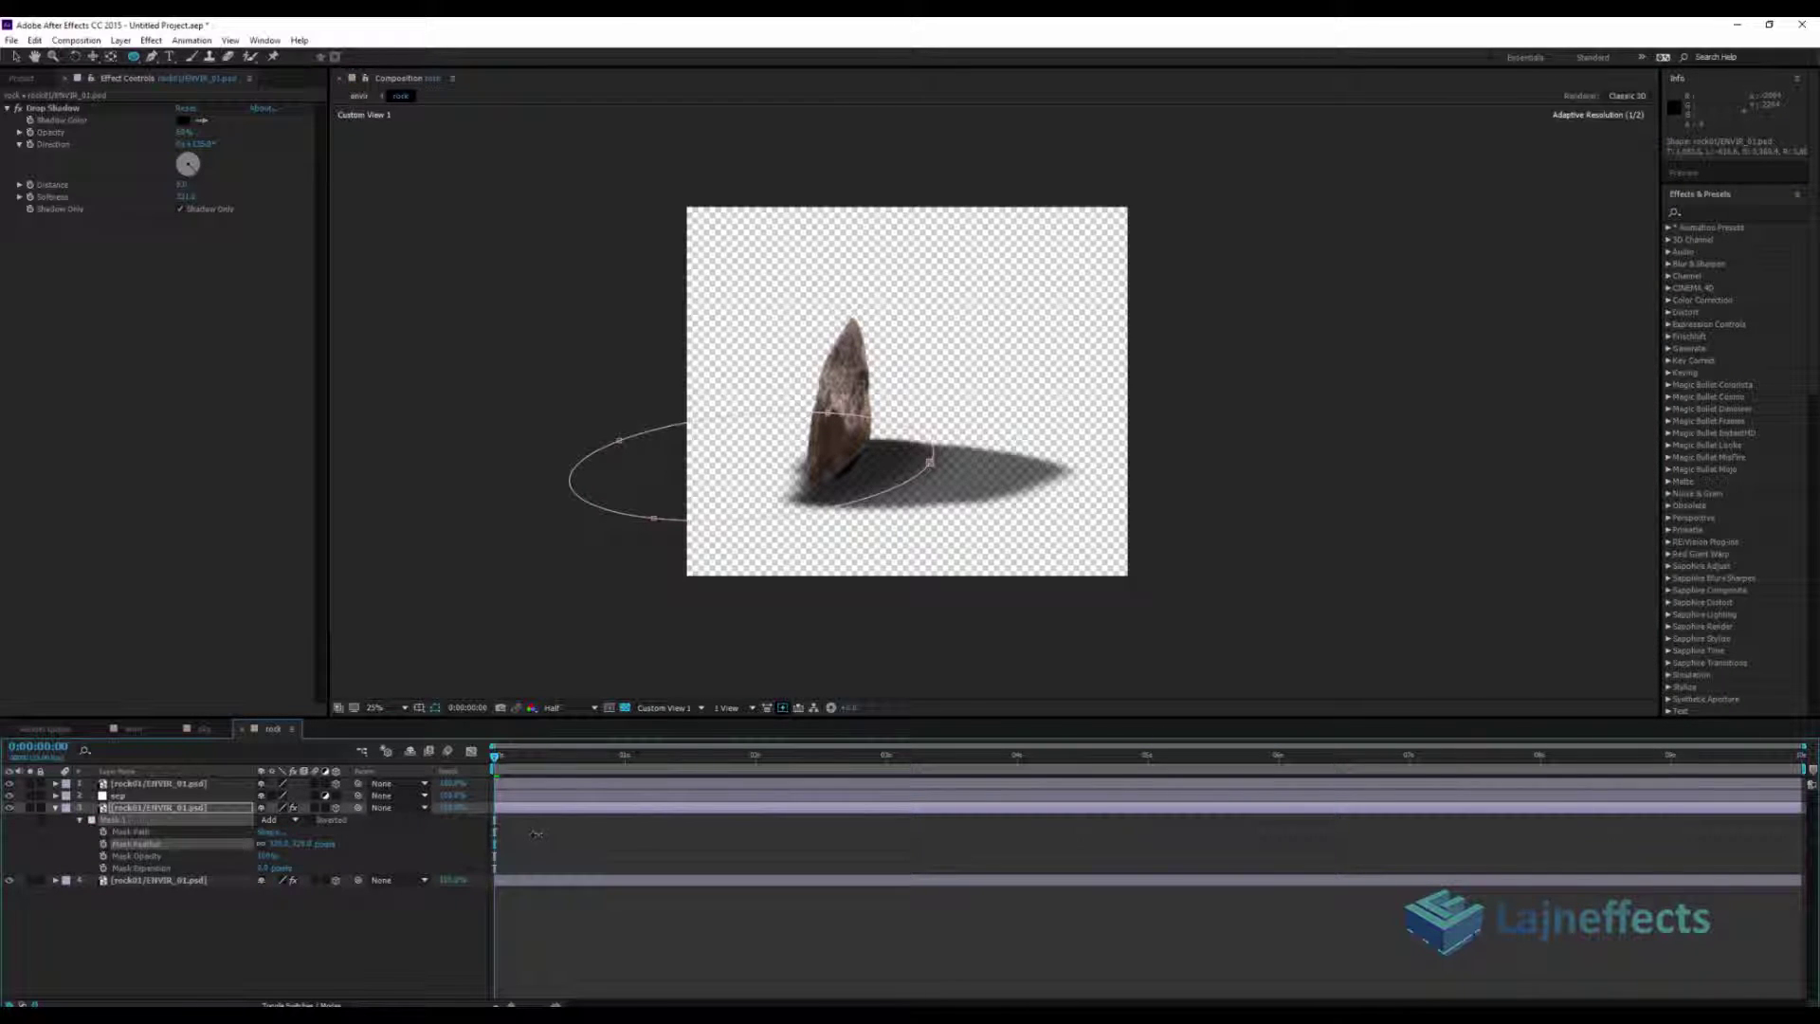
click(575, 918)
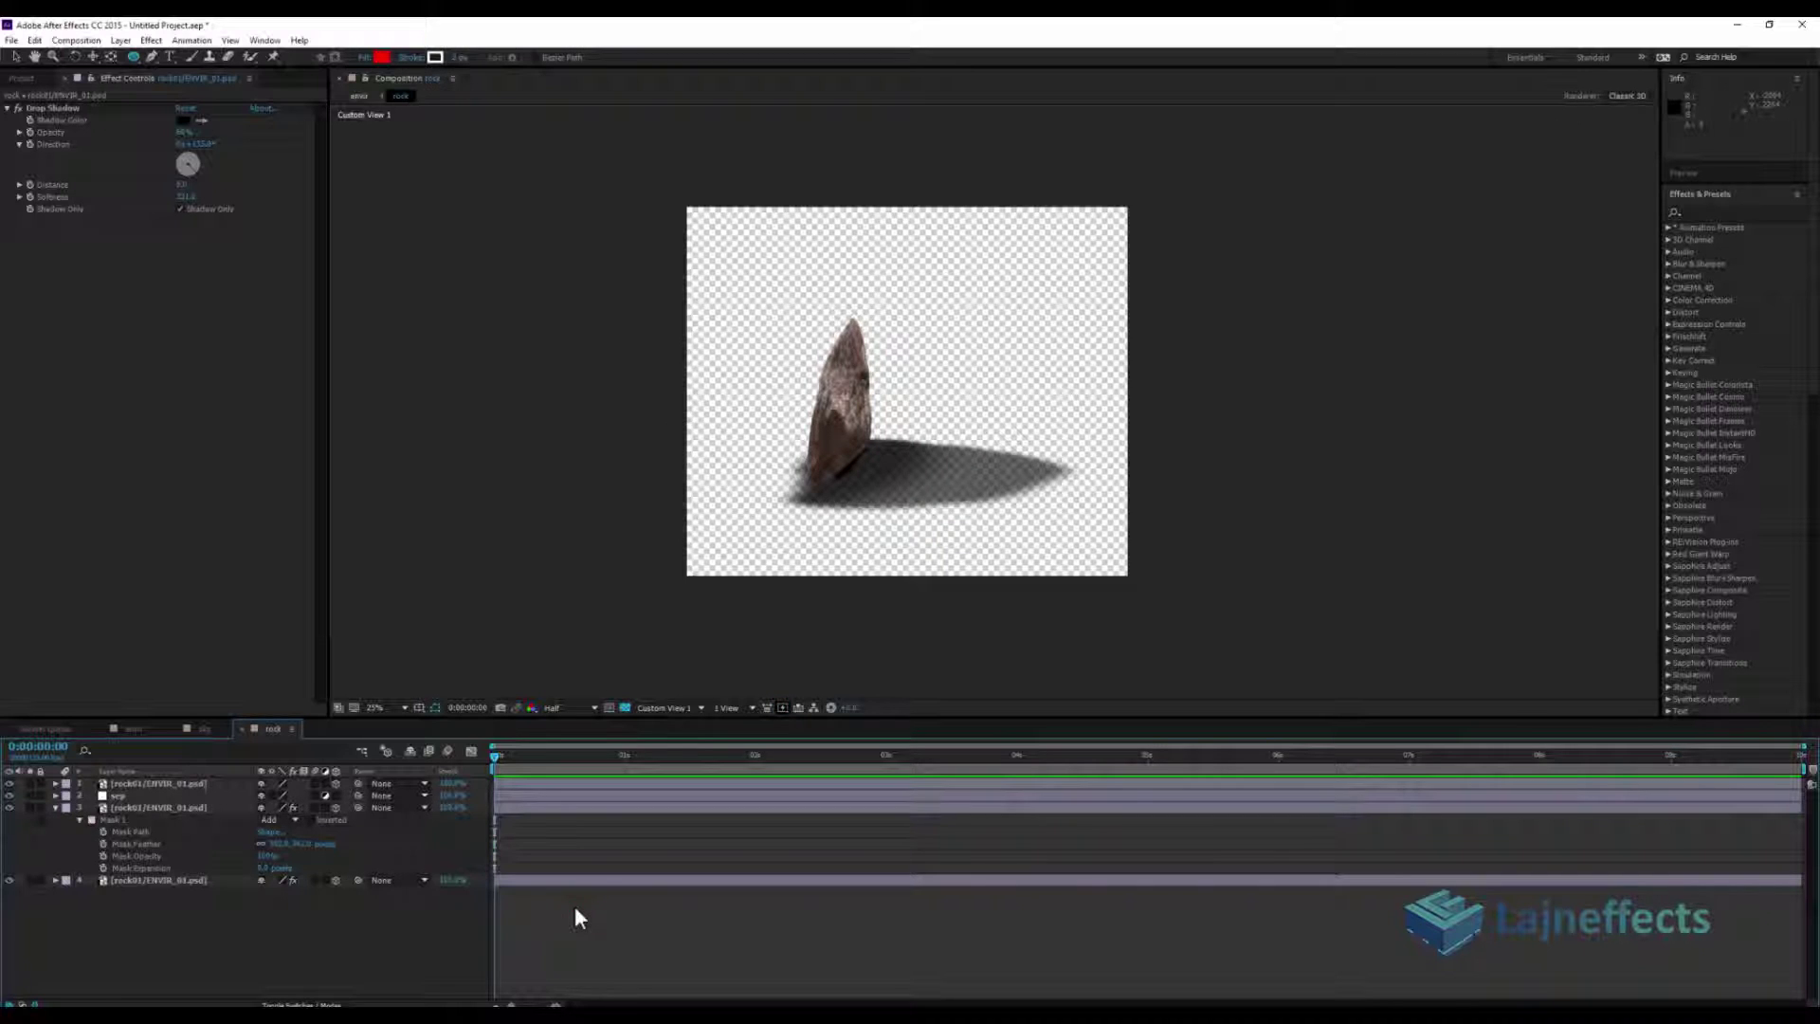
Drag plant/ENVIR_01.psd from the Project panel into the envir desert composition
click(139, 730)
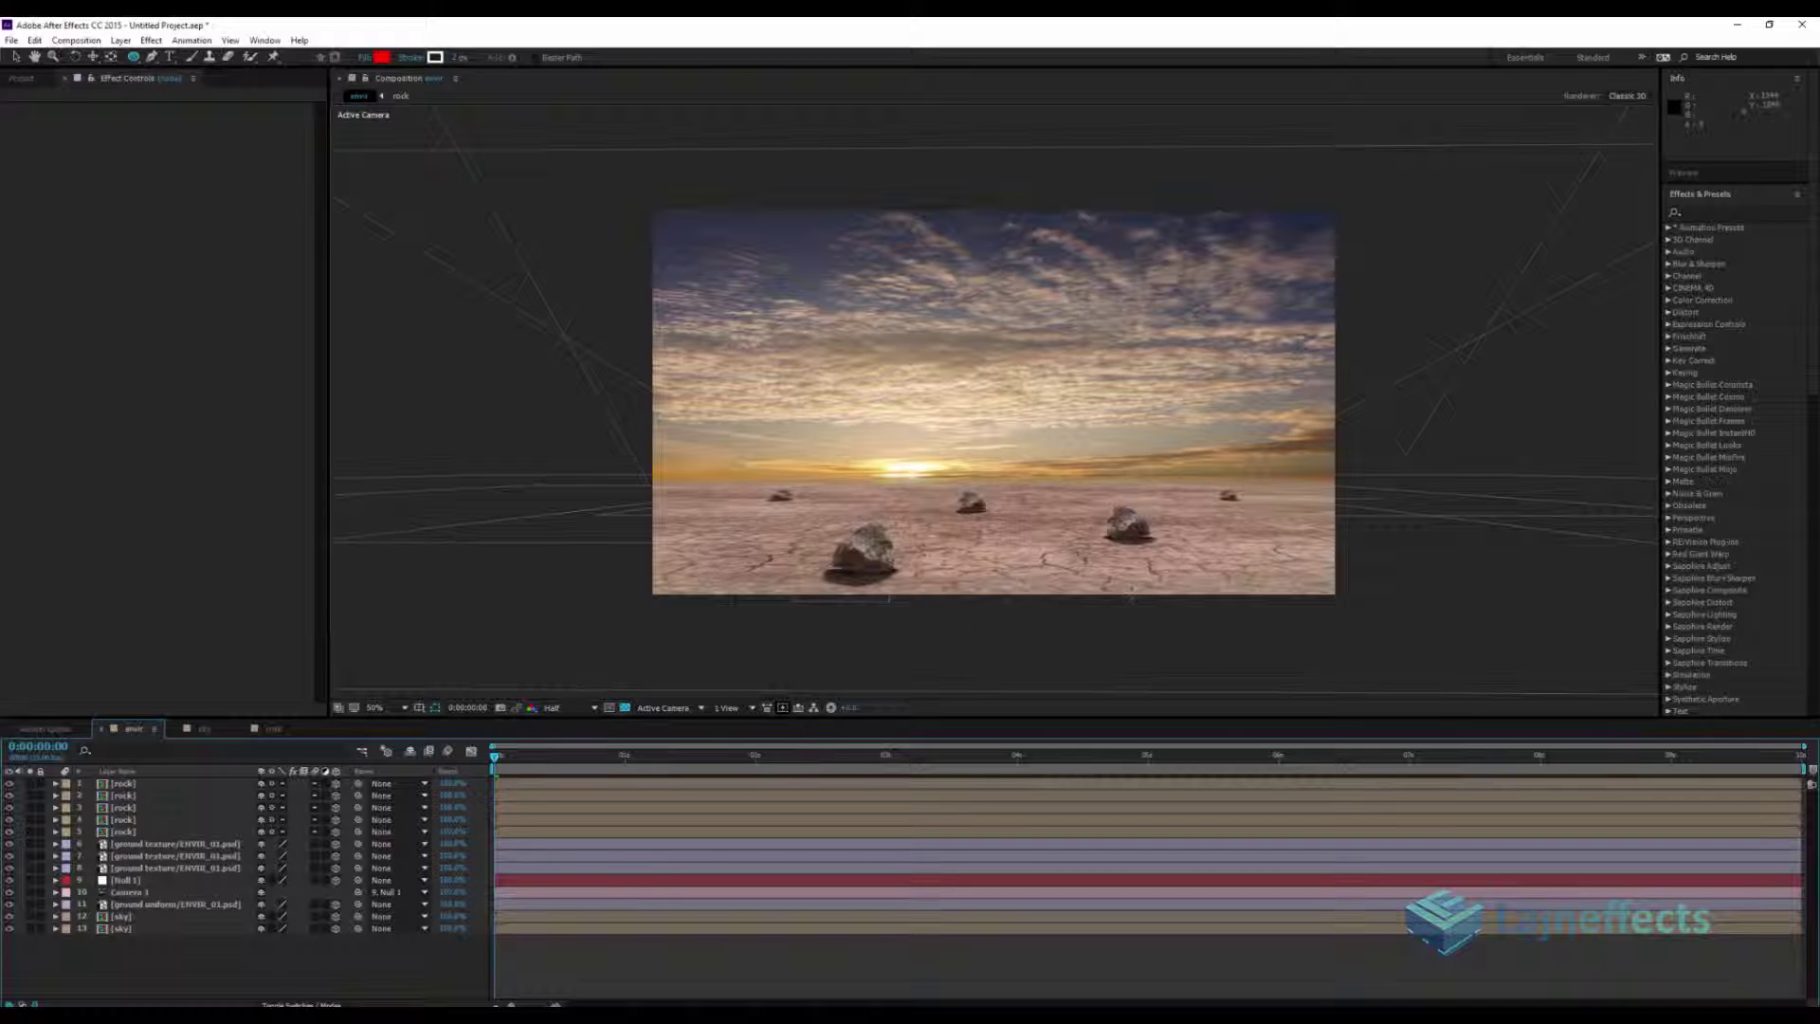
click(744, 961)
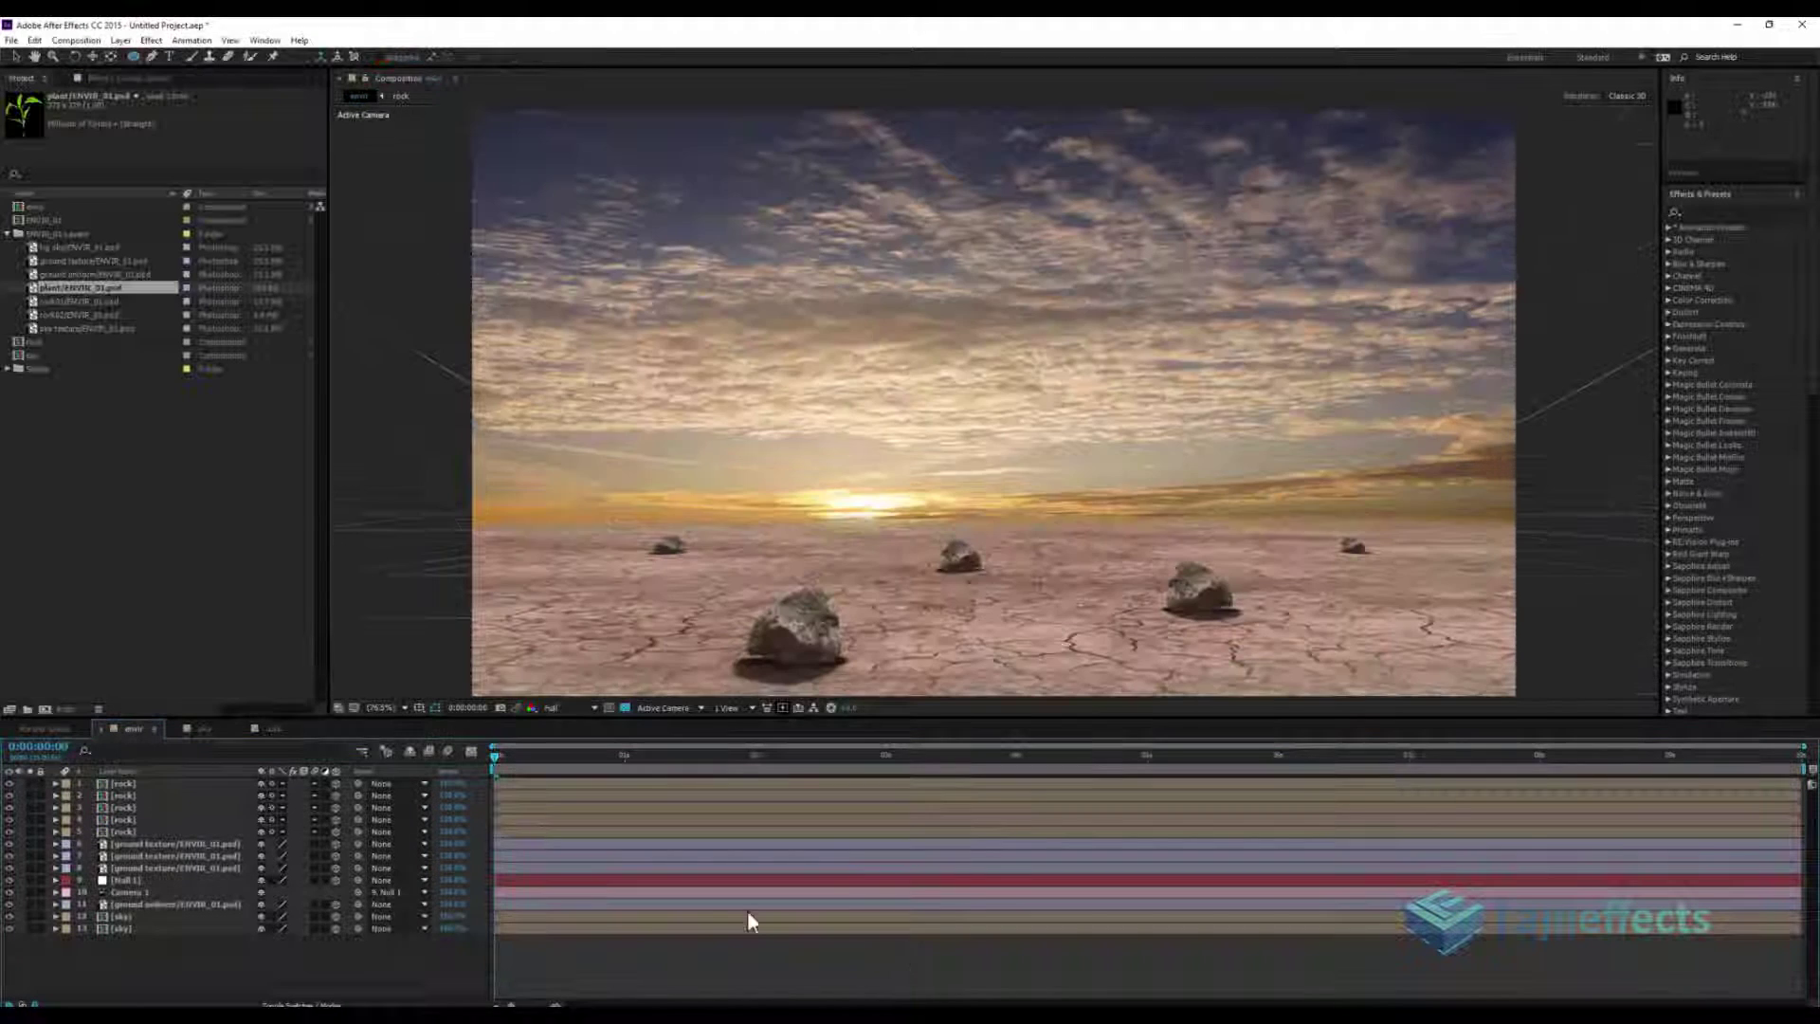
click(137, 458)
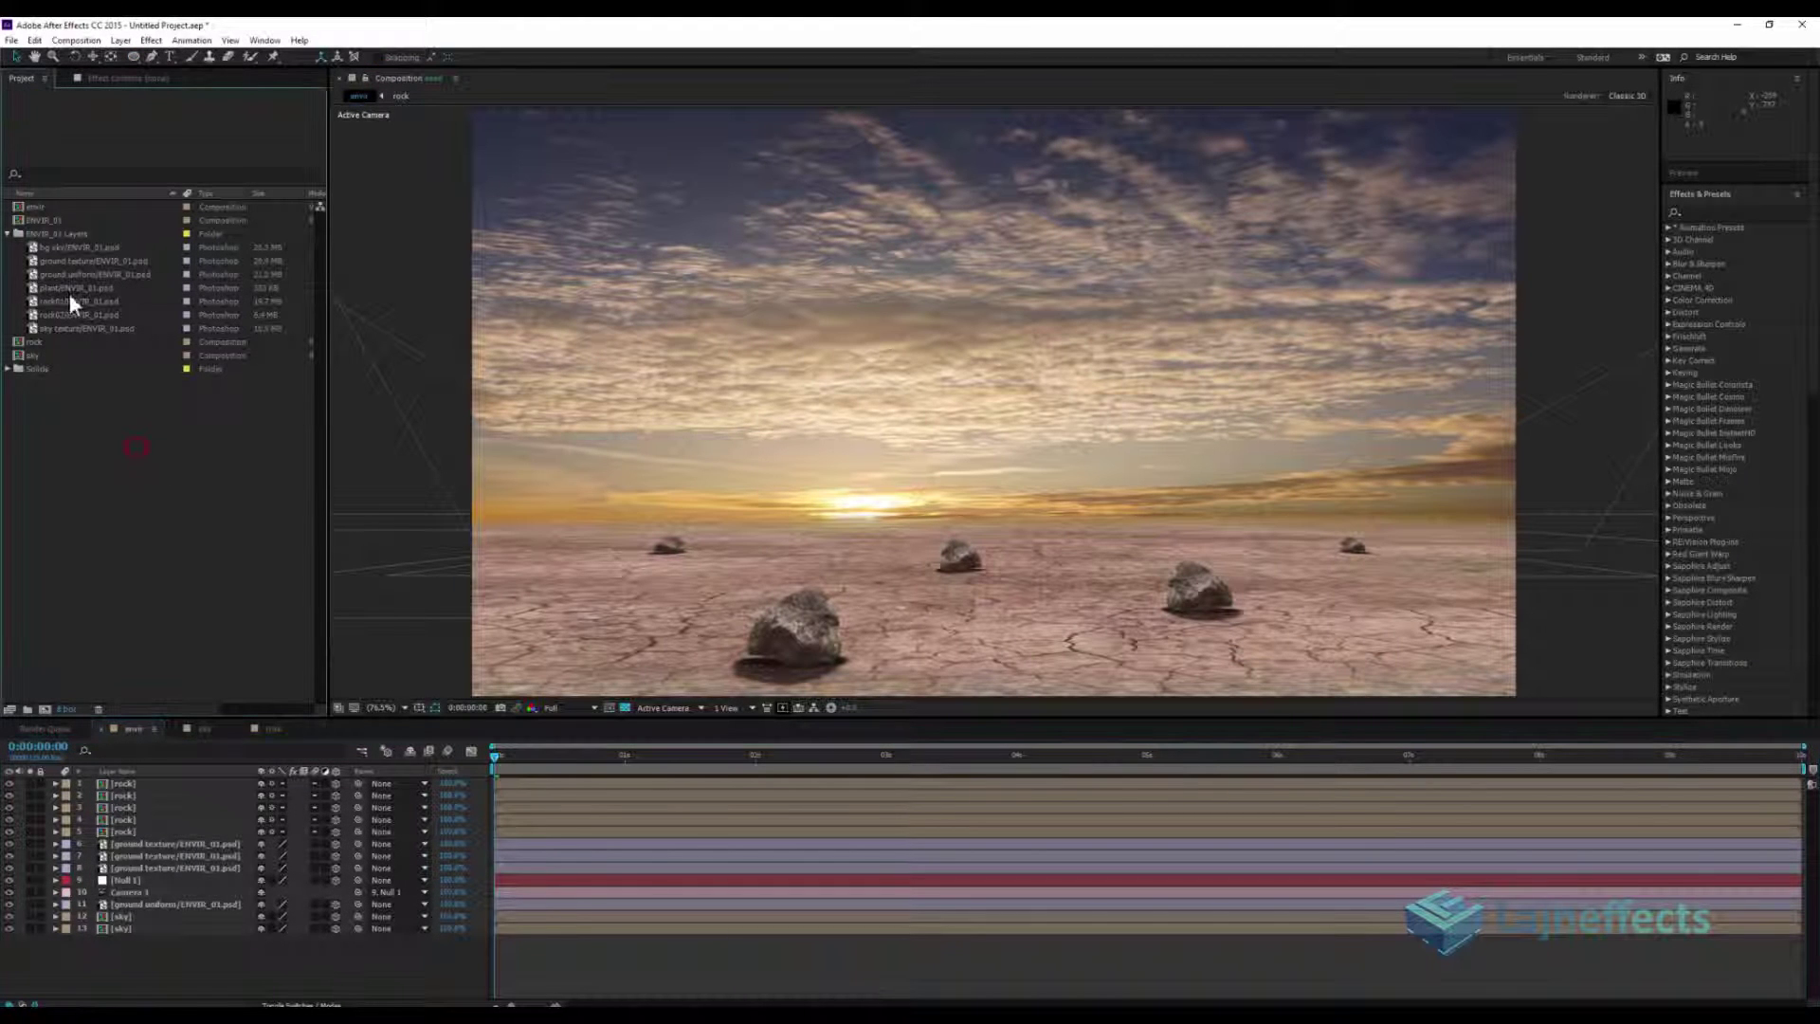
drag(71, 290, 961, 570)
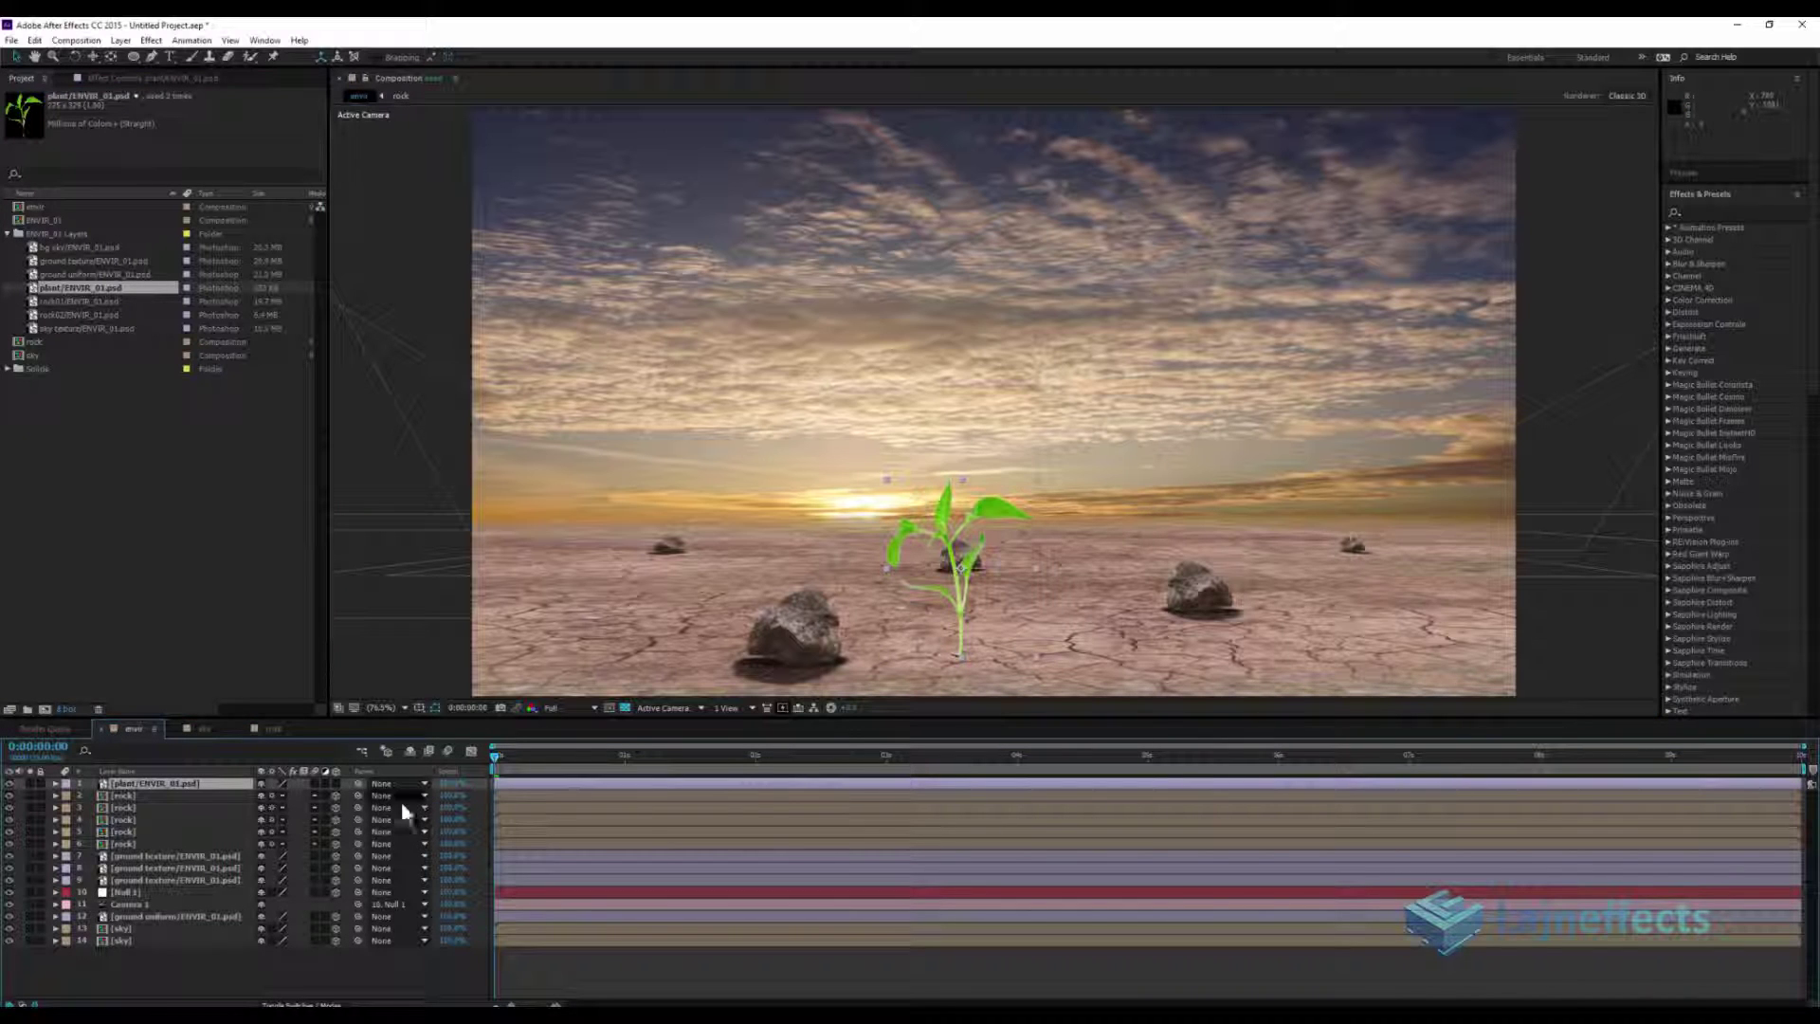
Enable 3D on the plant layer and position it in depth within the scene
click(339, 785)
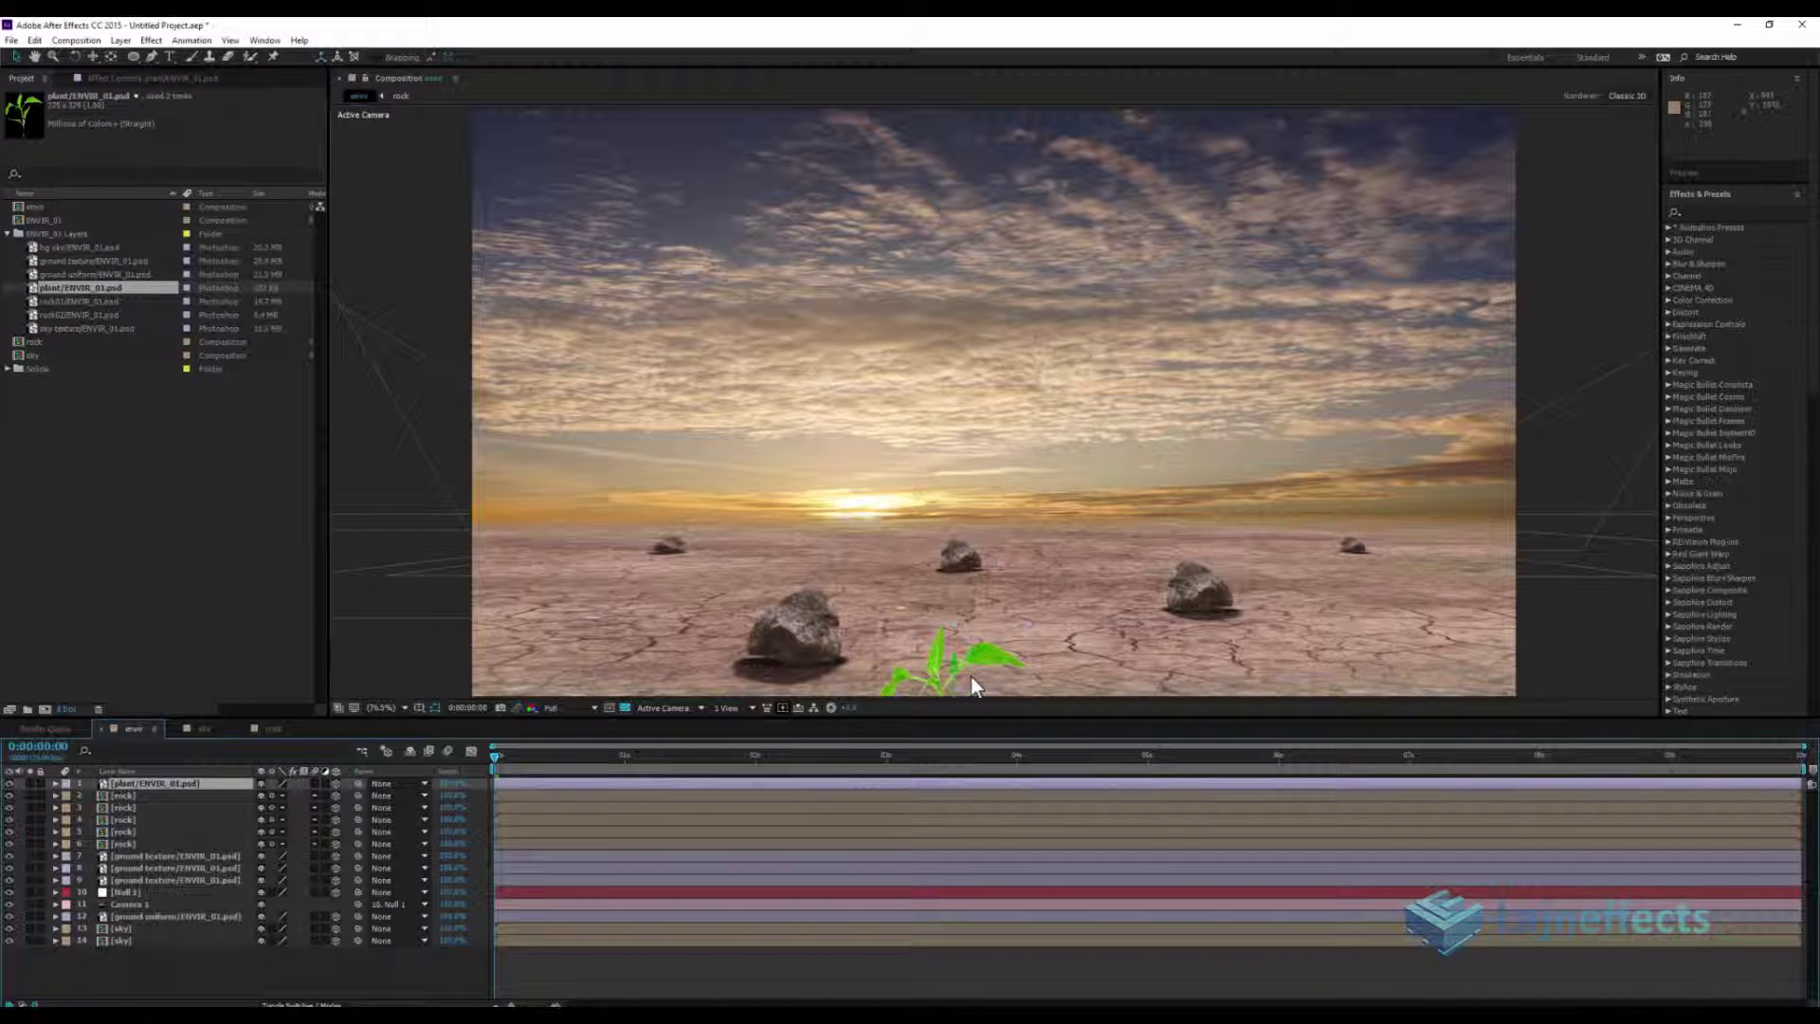
drag(989, 653, 1008, 521)
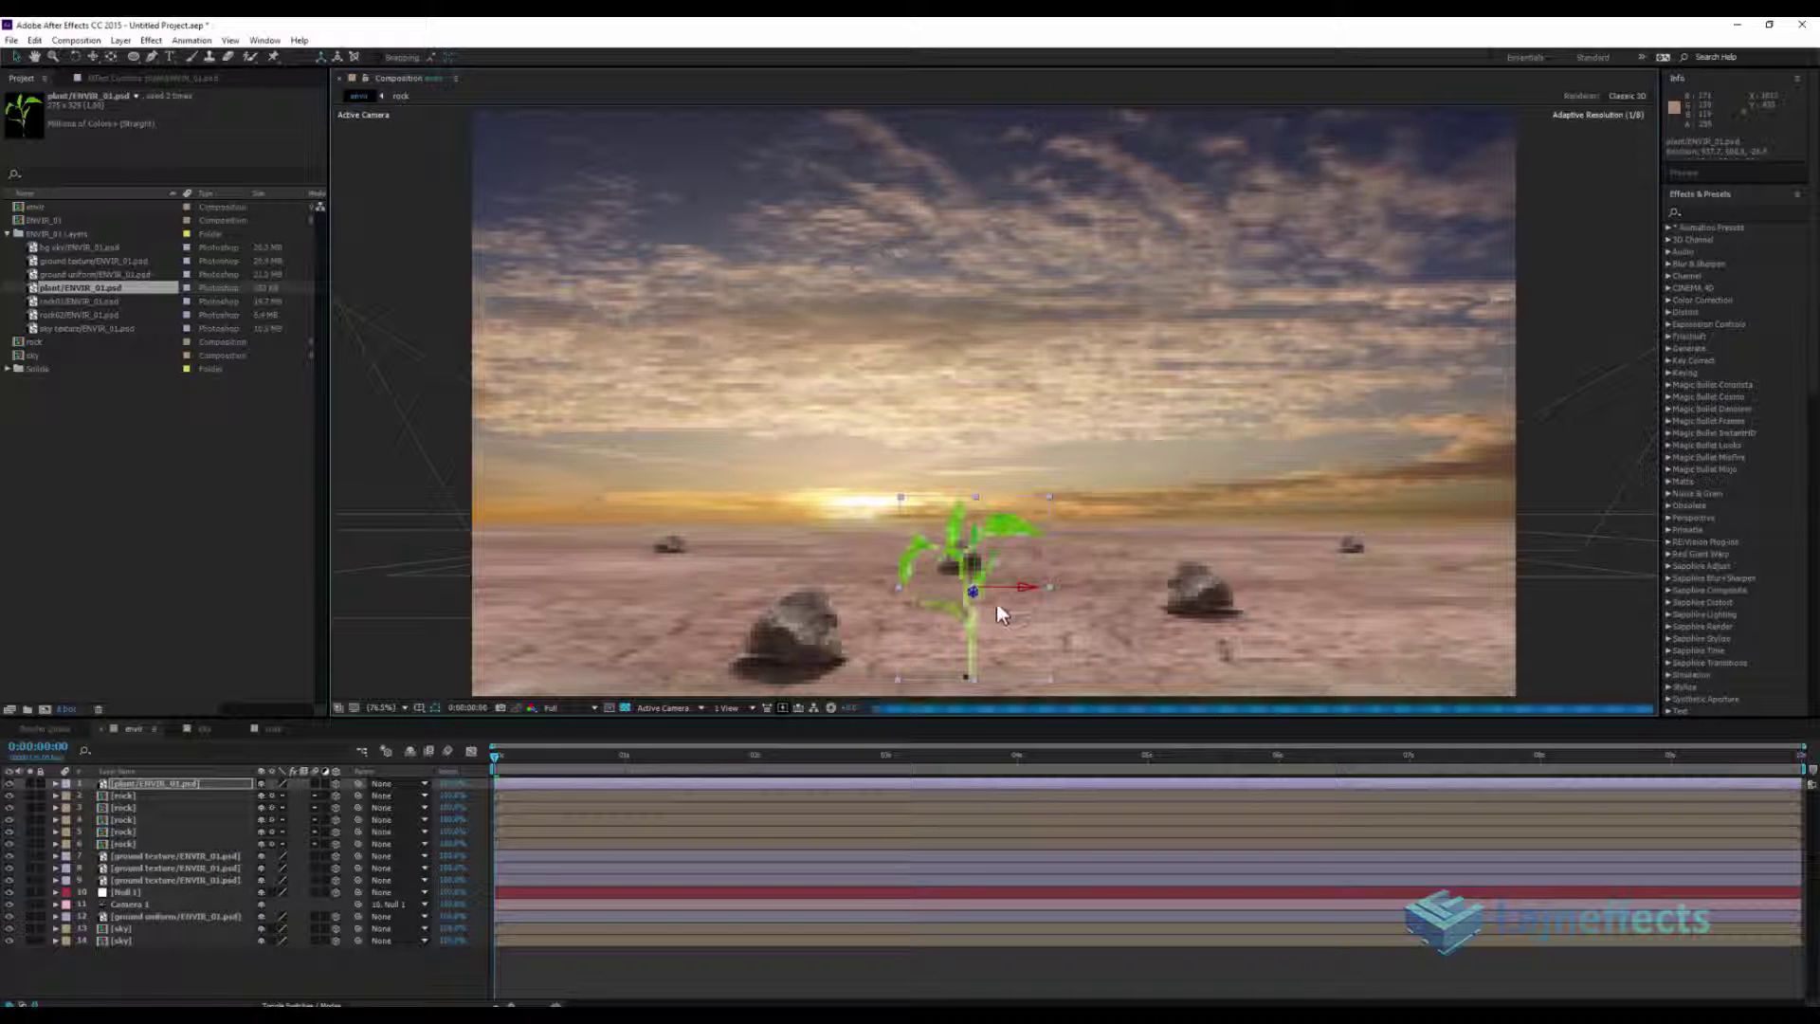
drag(978, 595, 1138, 310)
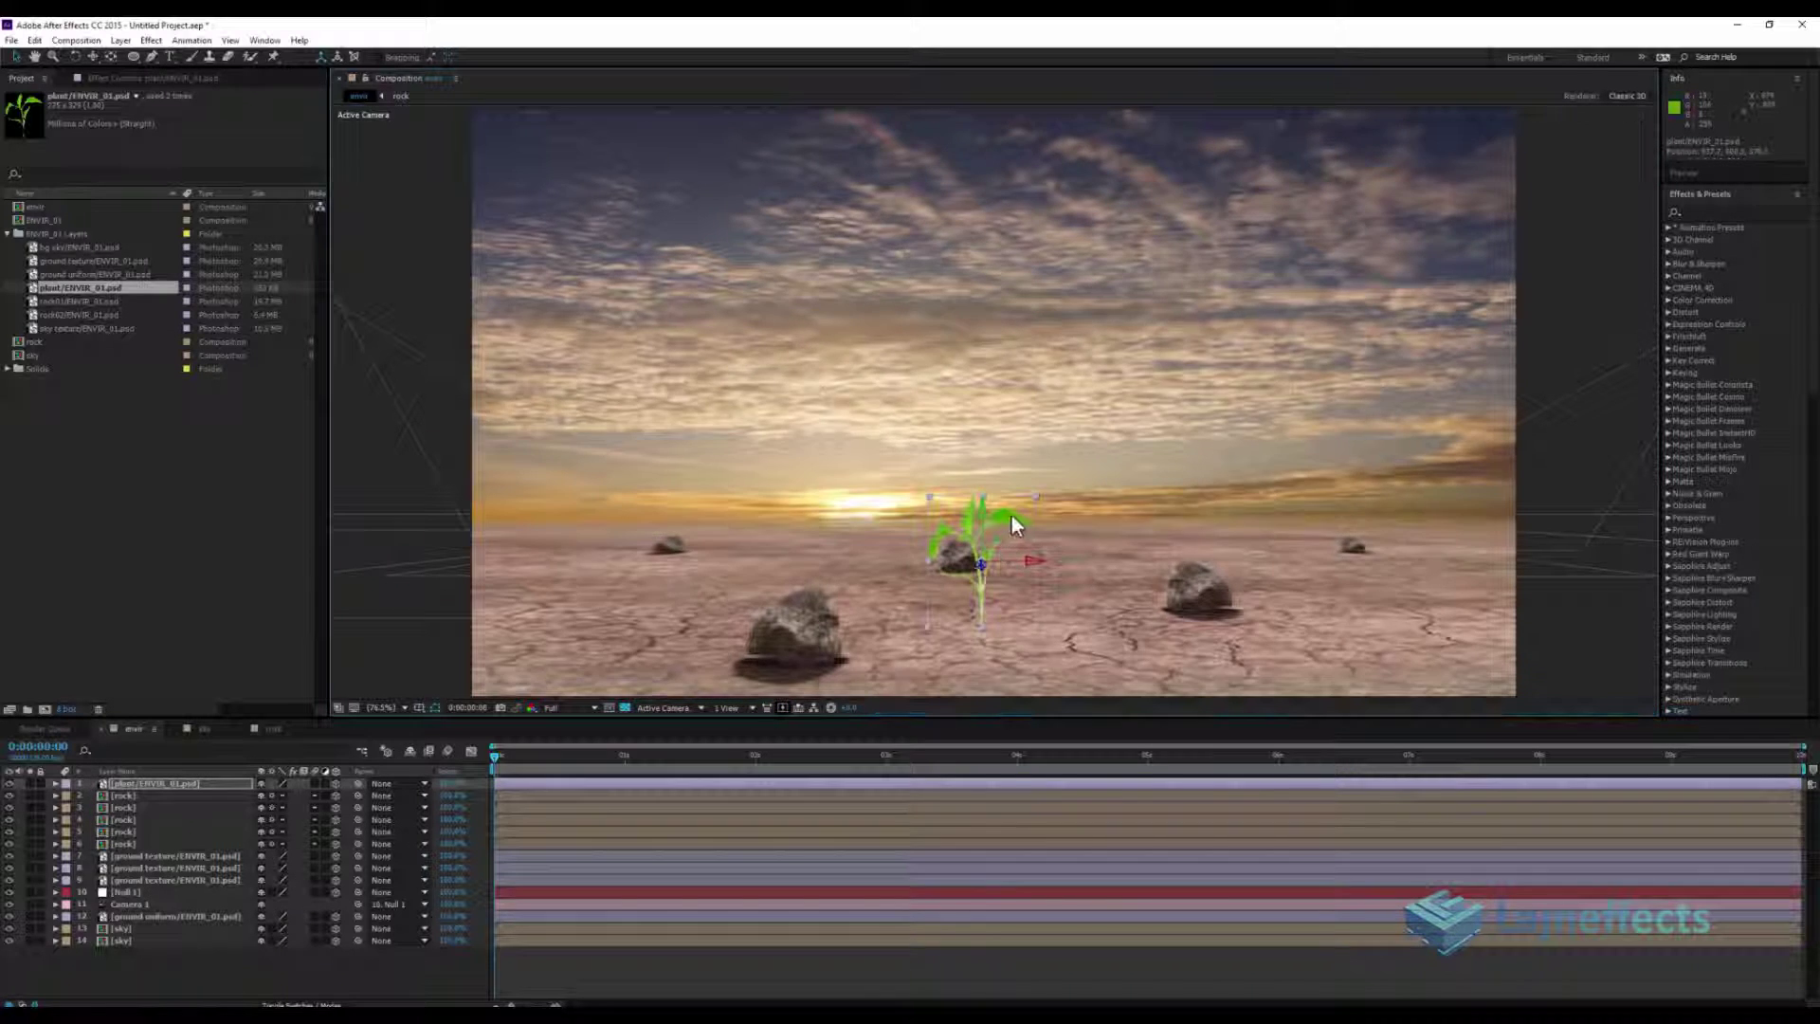
mouse_move(1011, 515)
mouse_down()
mouse_move(1011, 597)
mouse_move(988, 617)
mouse_up()
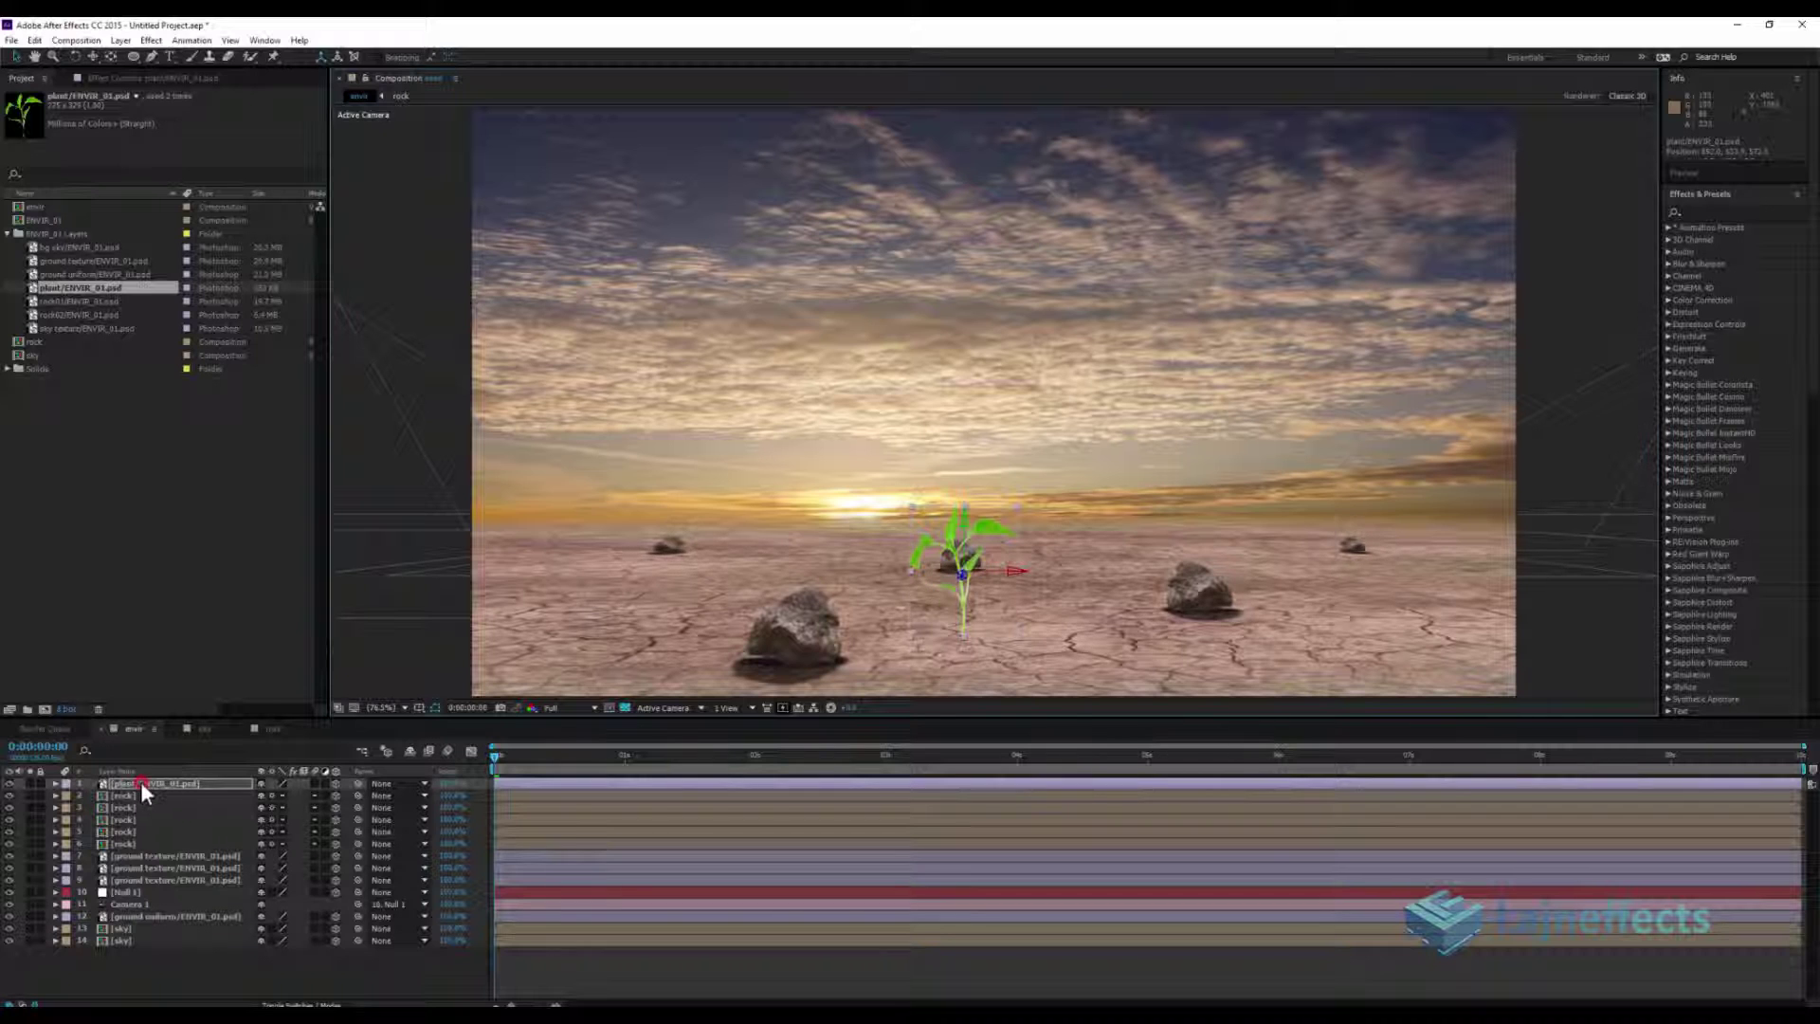
Move the plant layer below the rocks and rotate it upright beside the centre rock
drag(140, 780, 140, 854)
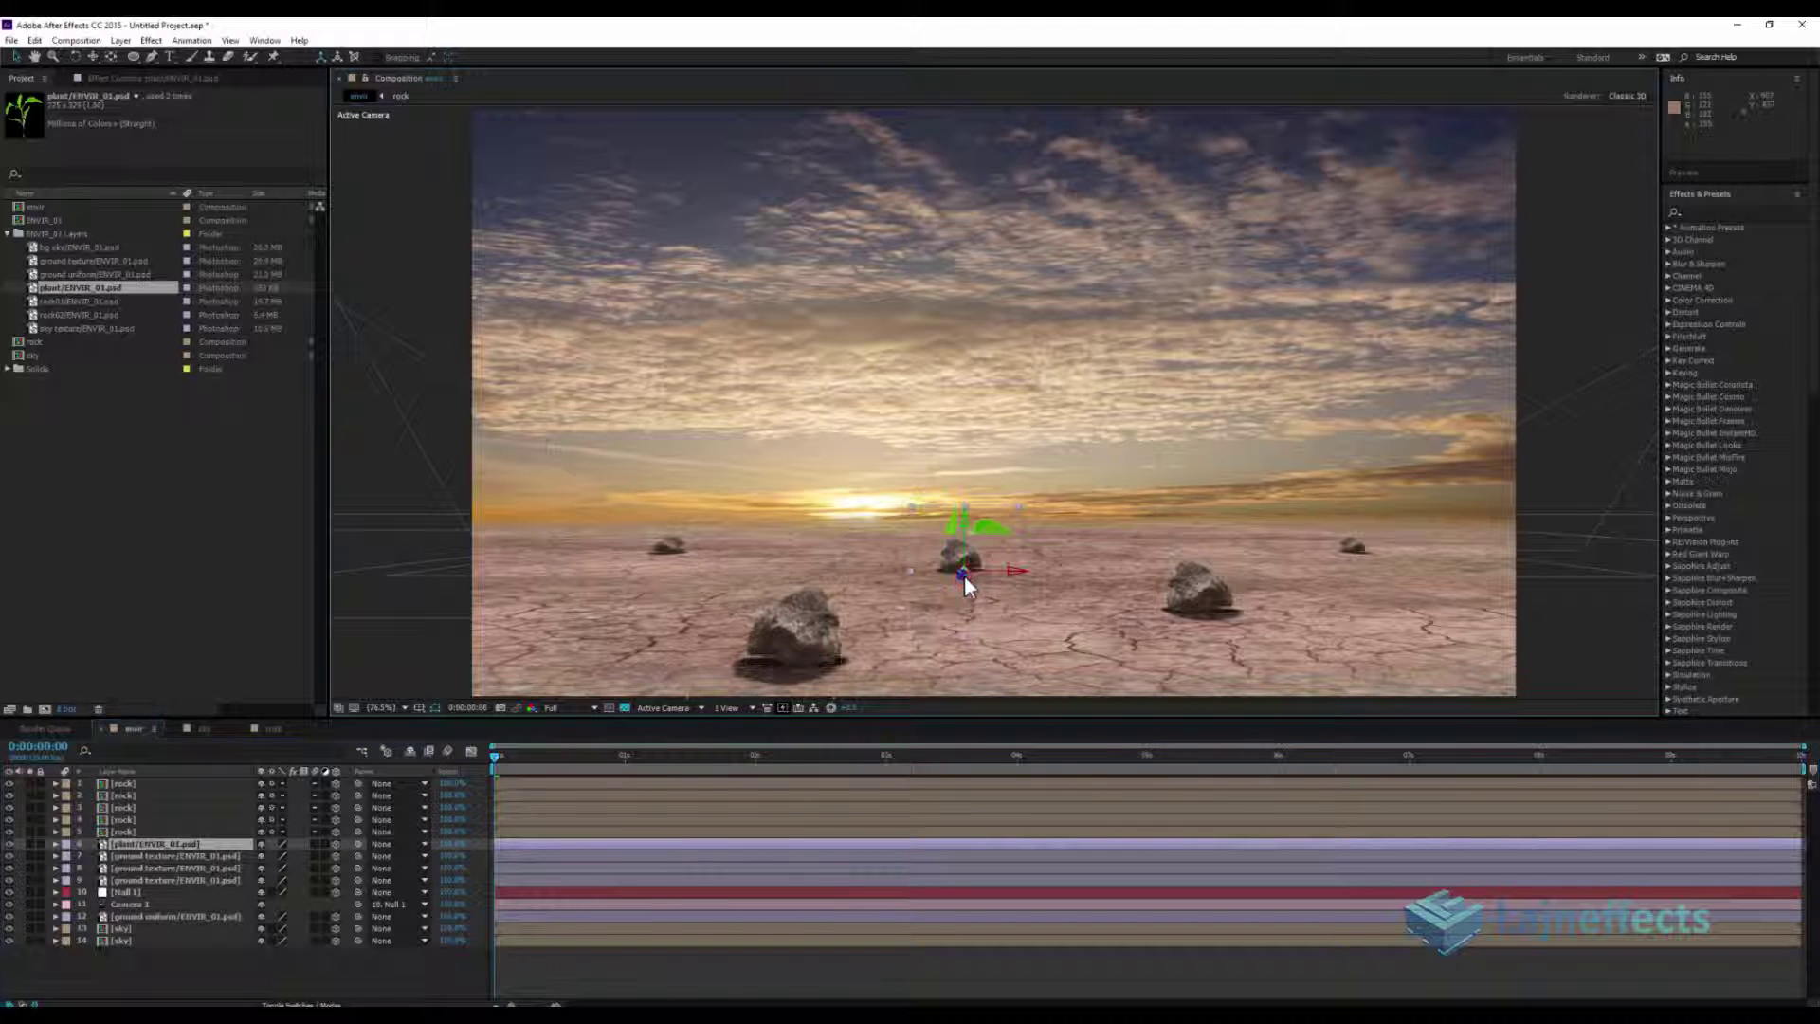
mouse_move(963, 576)
mouse_down()
mouse_move(711, 792)
mouse_move(918, 627)
mouse_up()
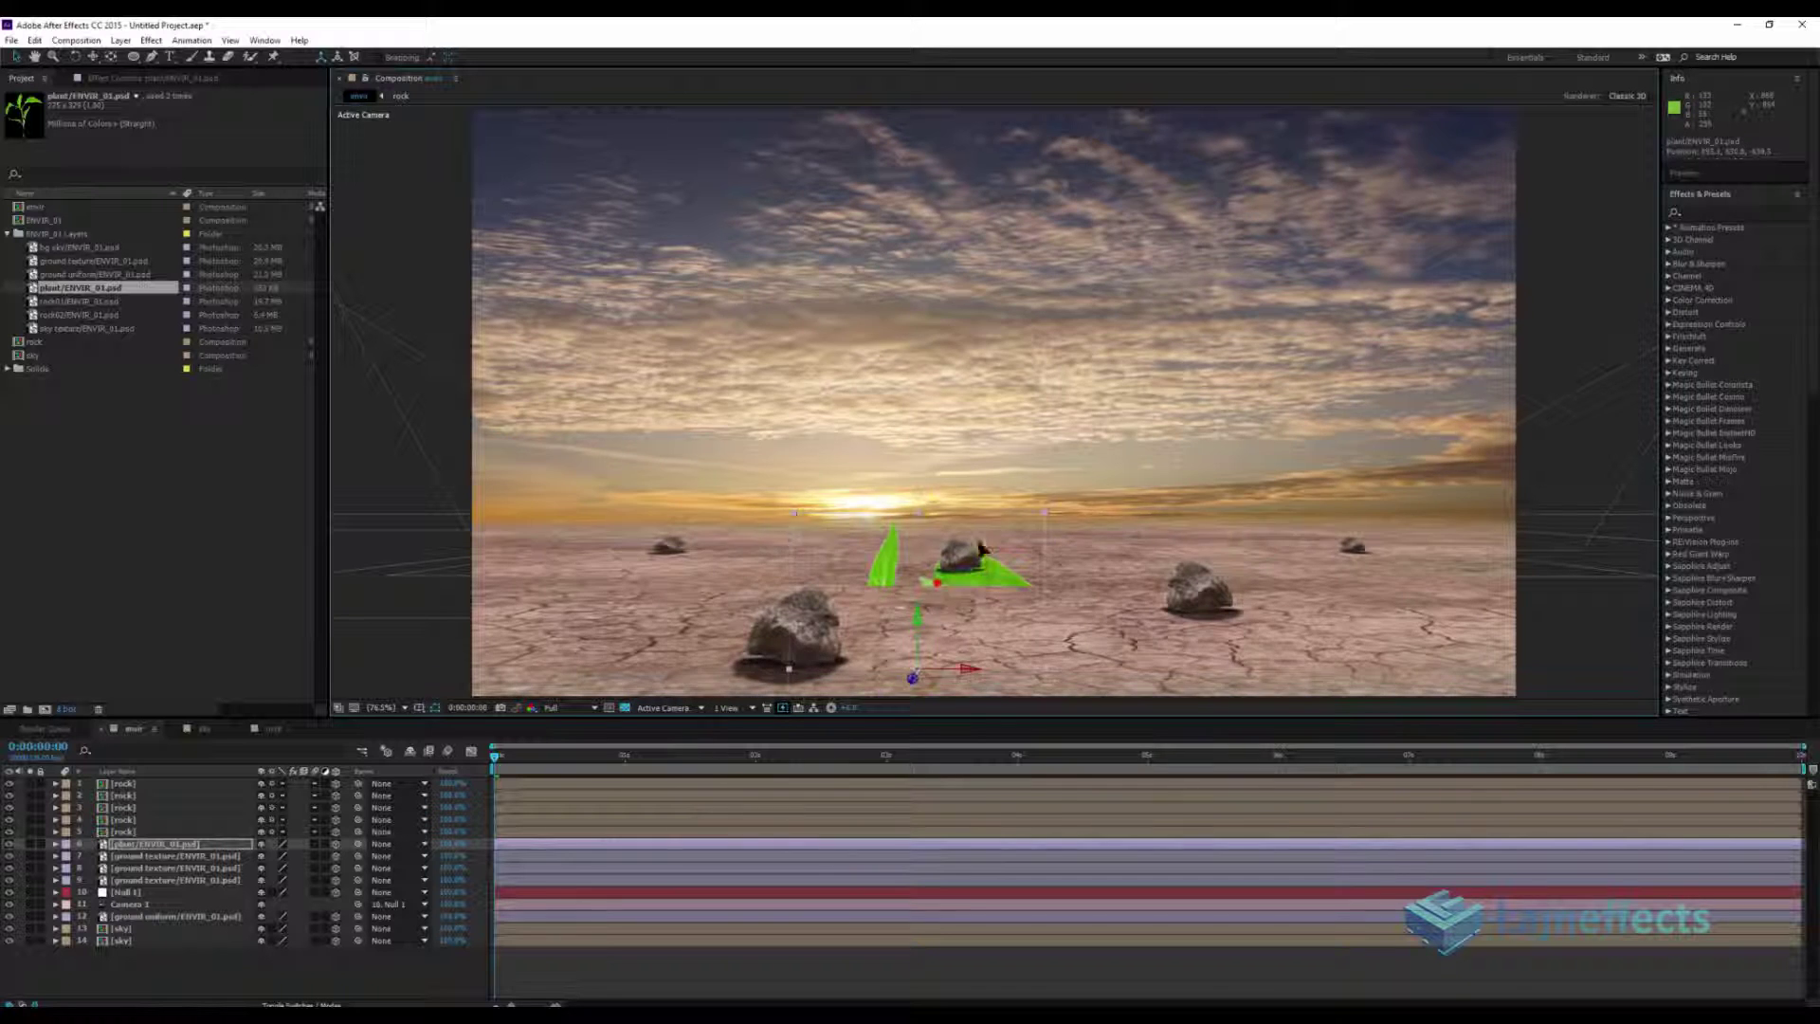
mouse_move(918, 627)
mouse_down()
mouse_move(992, 404)
mouse_move(1117, 333)
mouse_move(1008, 476)
mouse_up()
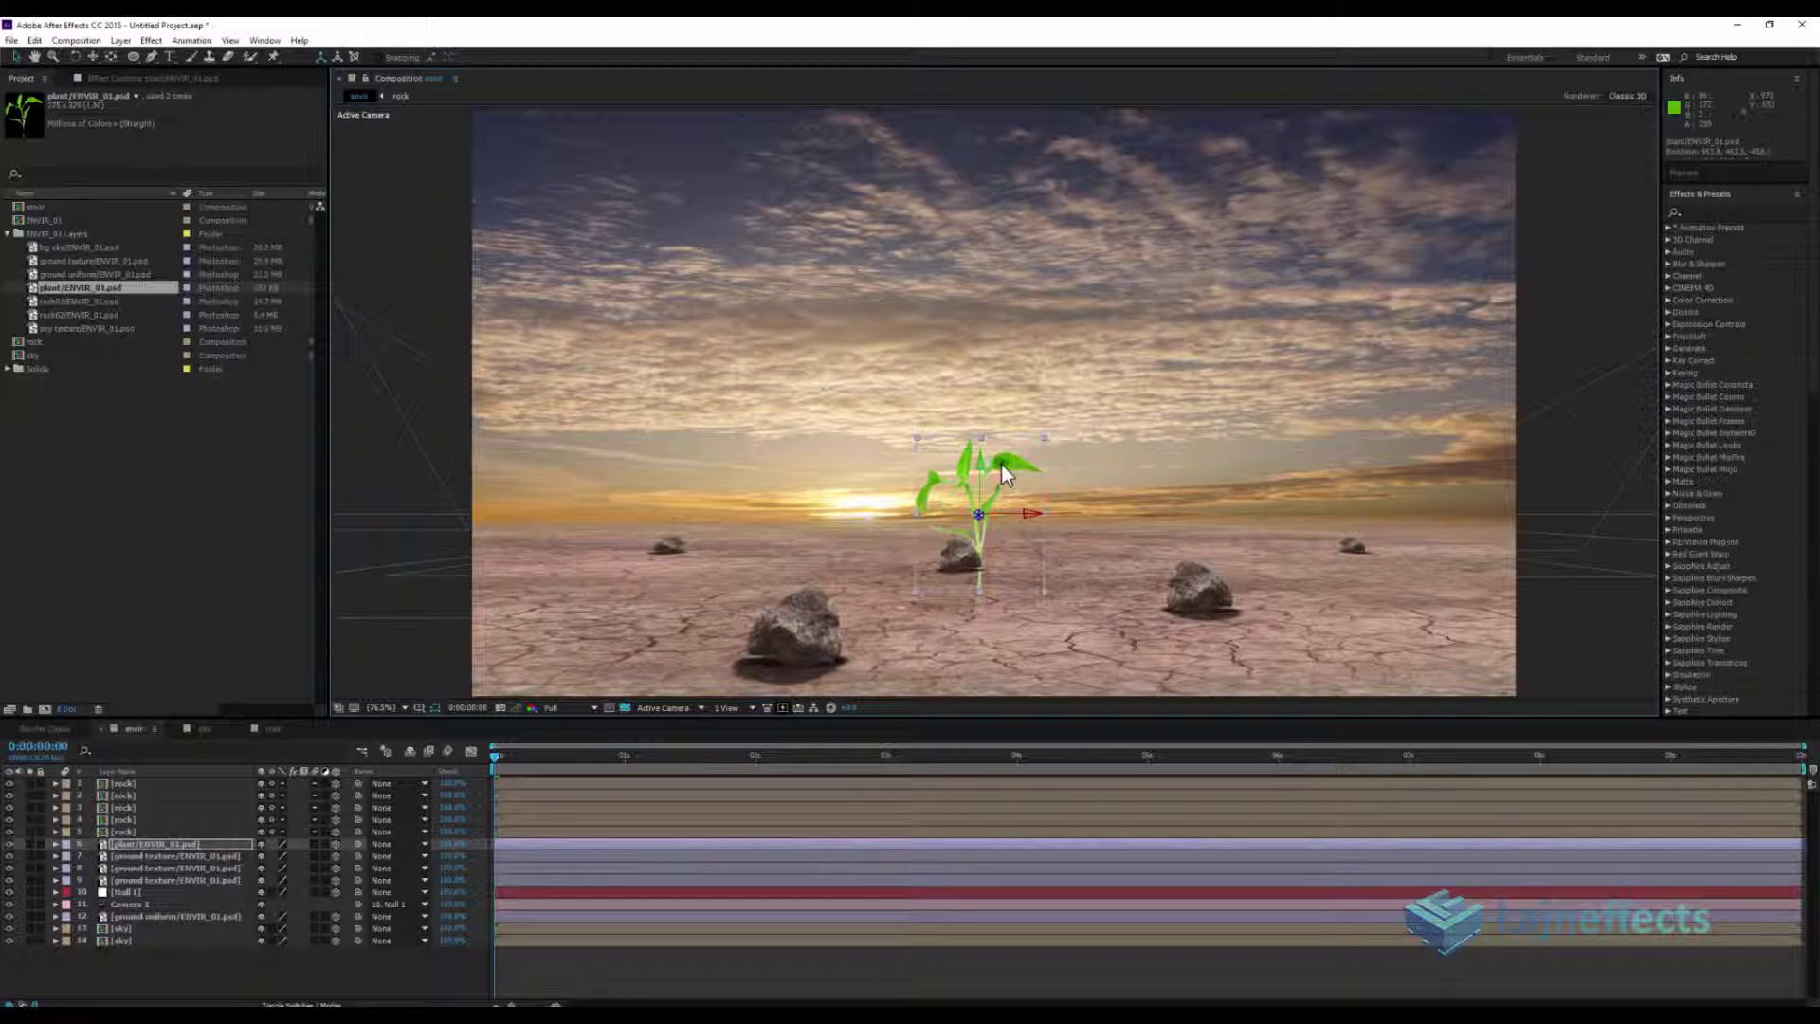
drag(1008, 476, 1000, 480)
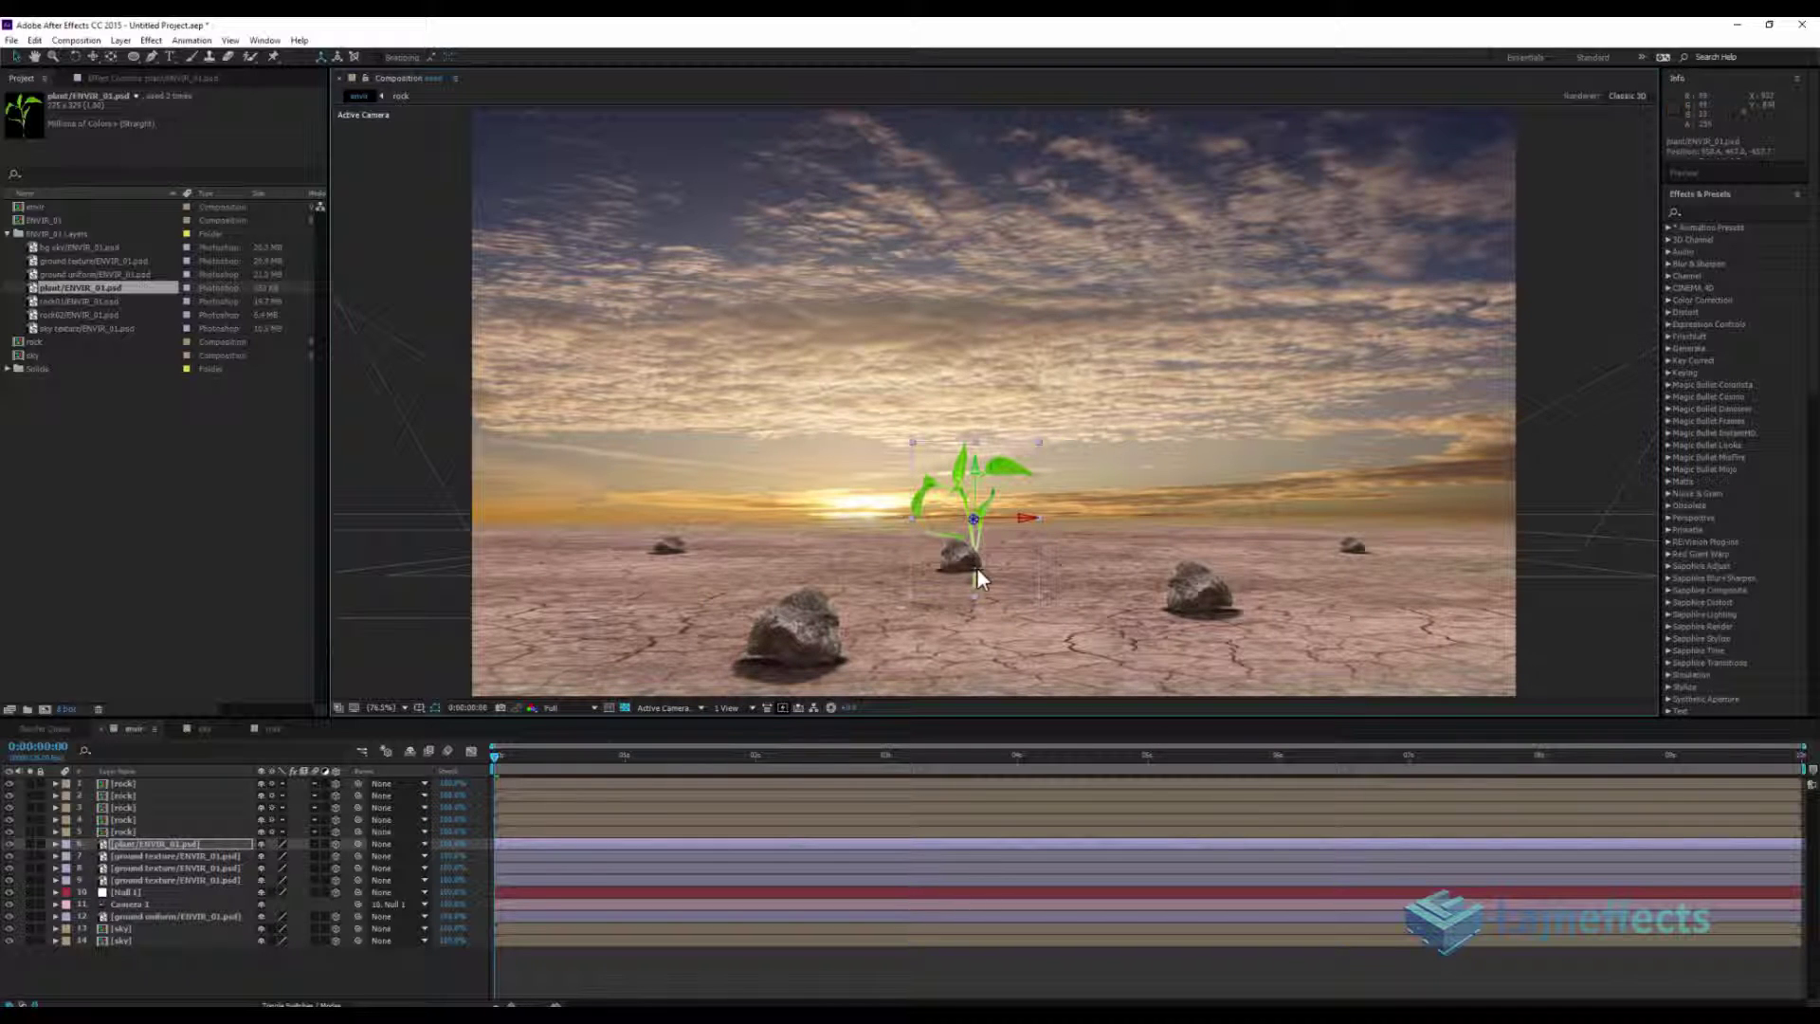
scroll(981, 610, up, 1)
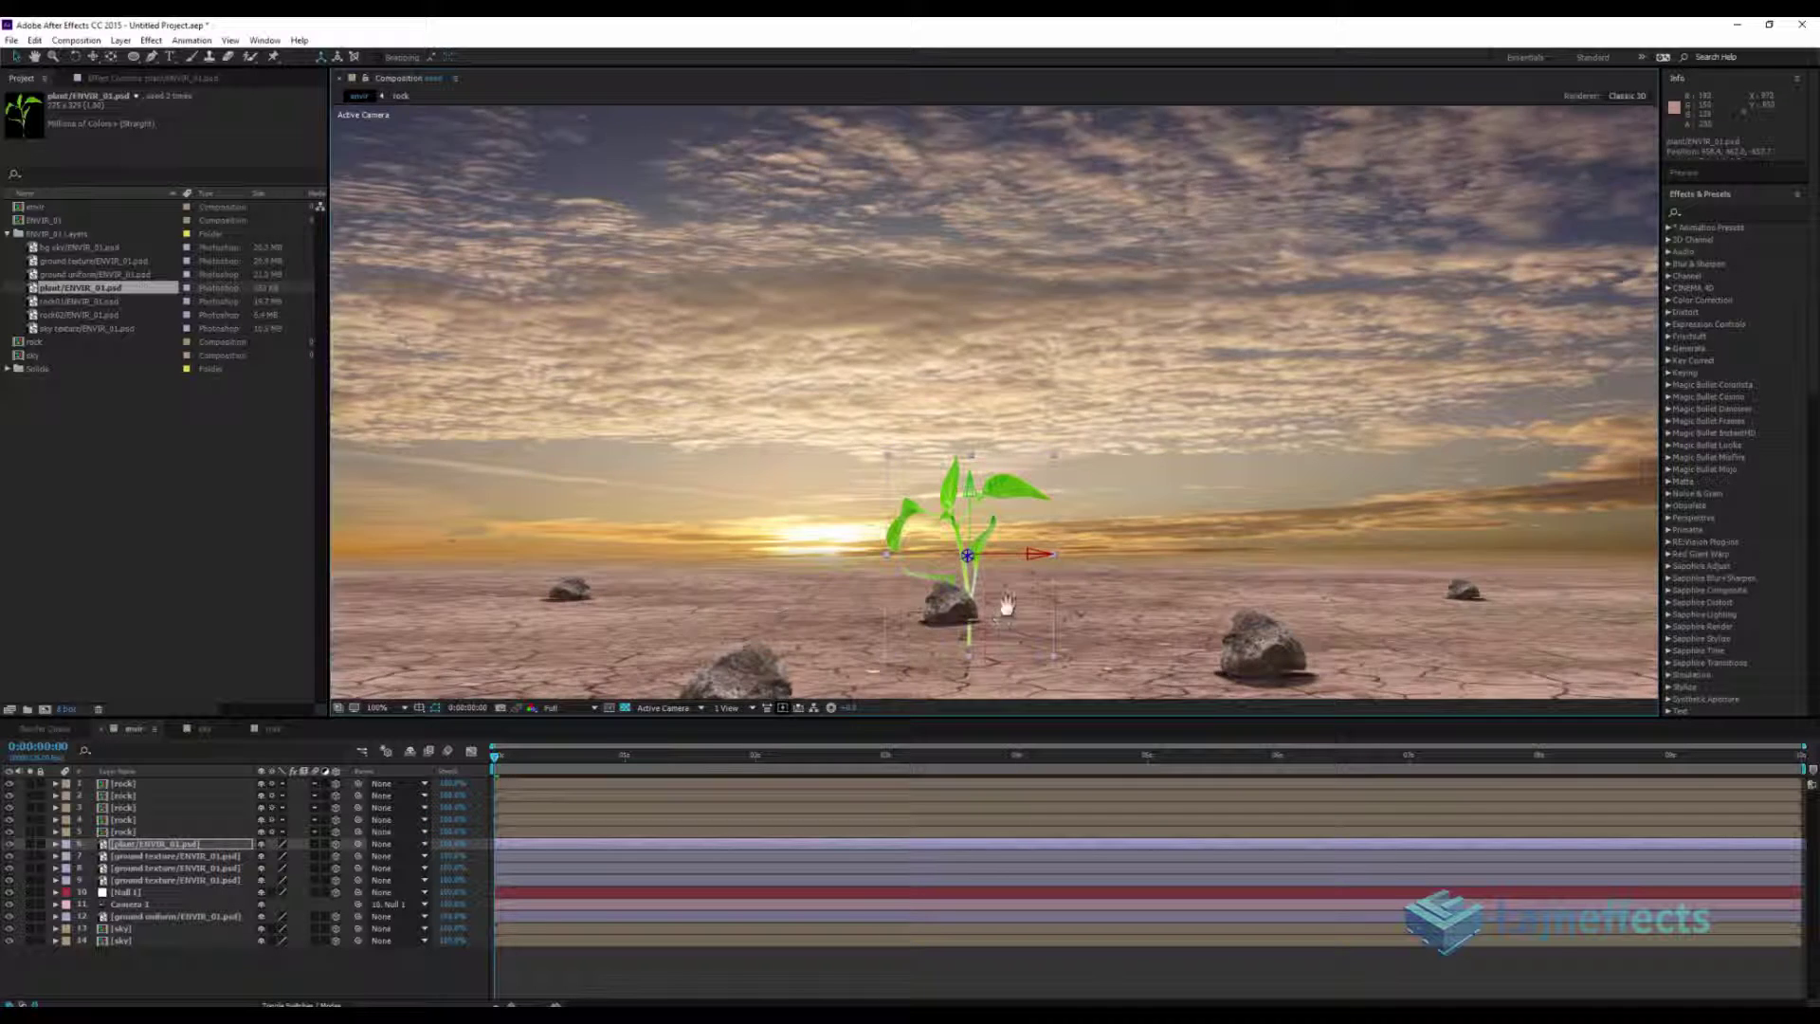
scroll(1024, 512, up, 1)
scroll(1038, 426, up, 1)
Nudge the plant into place and move its layer to the top of the stack
key(shift+Left)
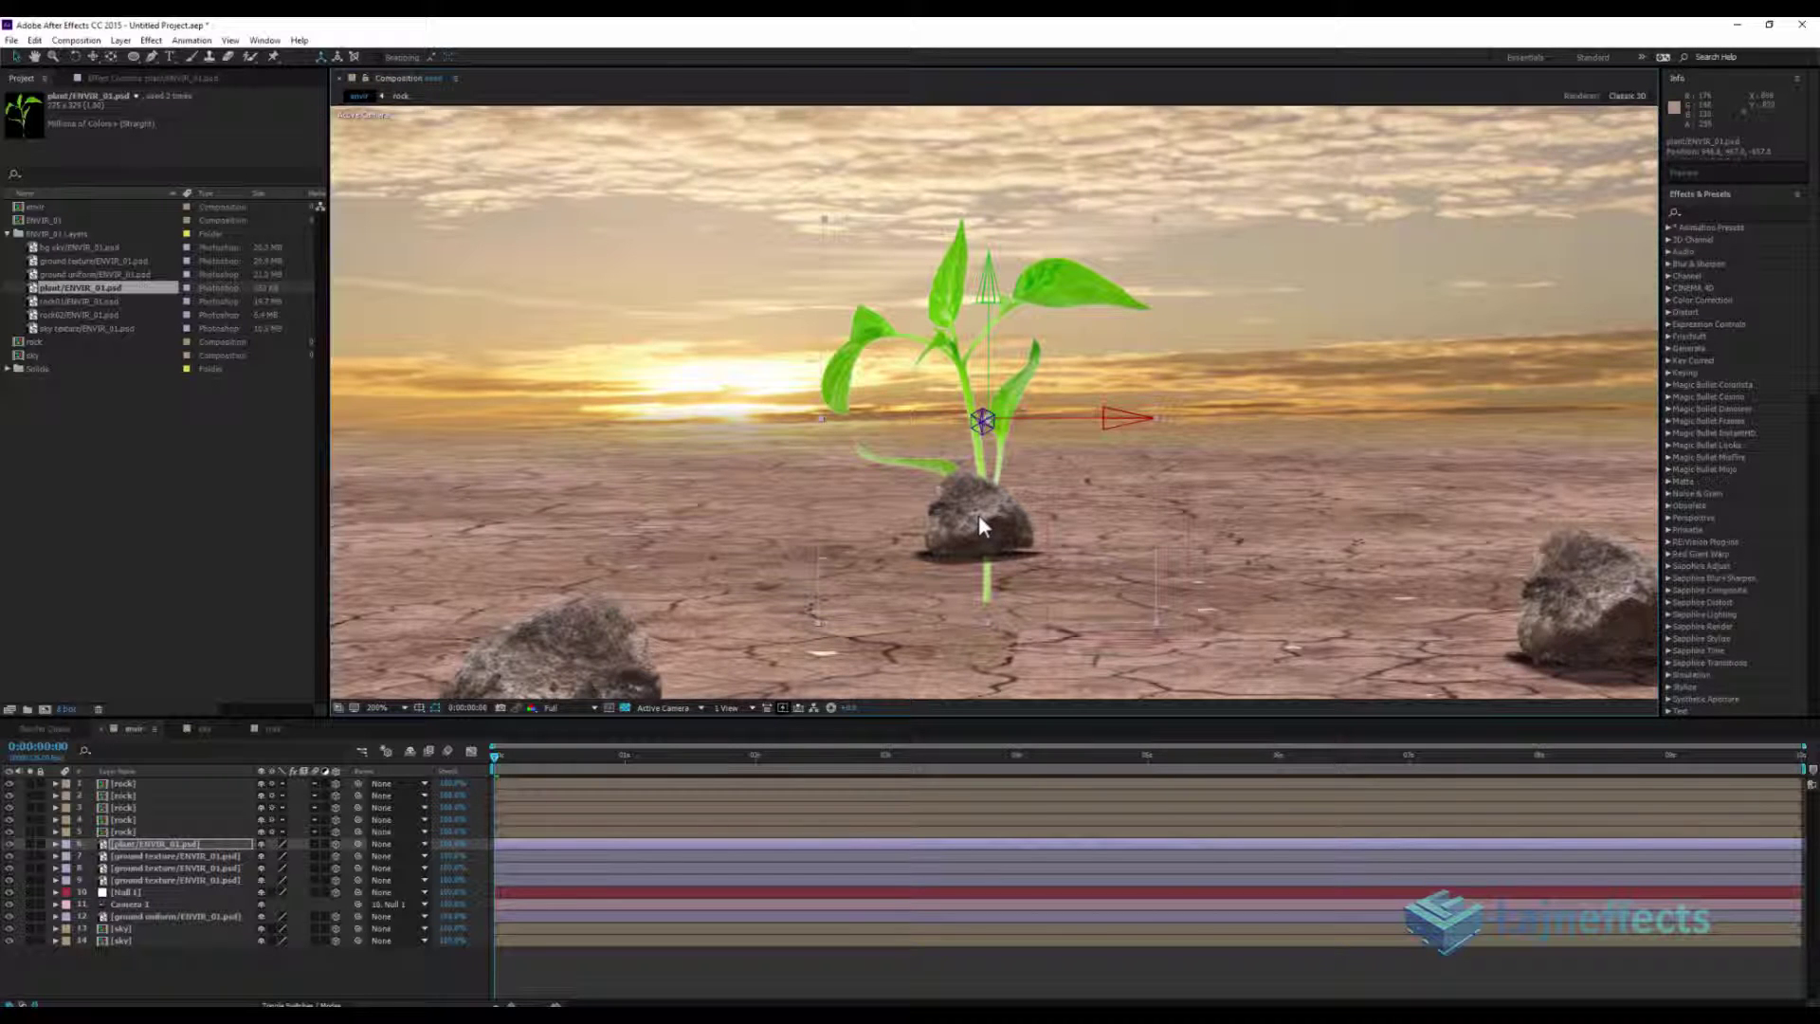
key(comma)
drag(1073, 355, 1084, 373)
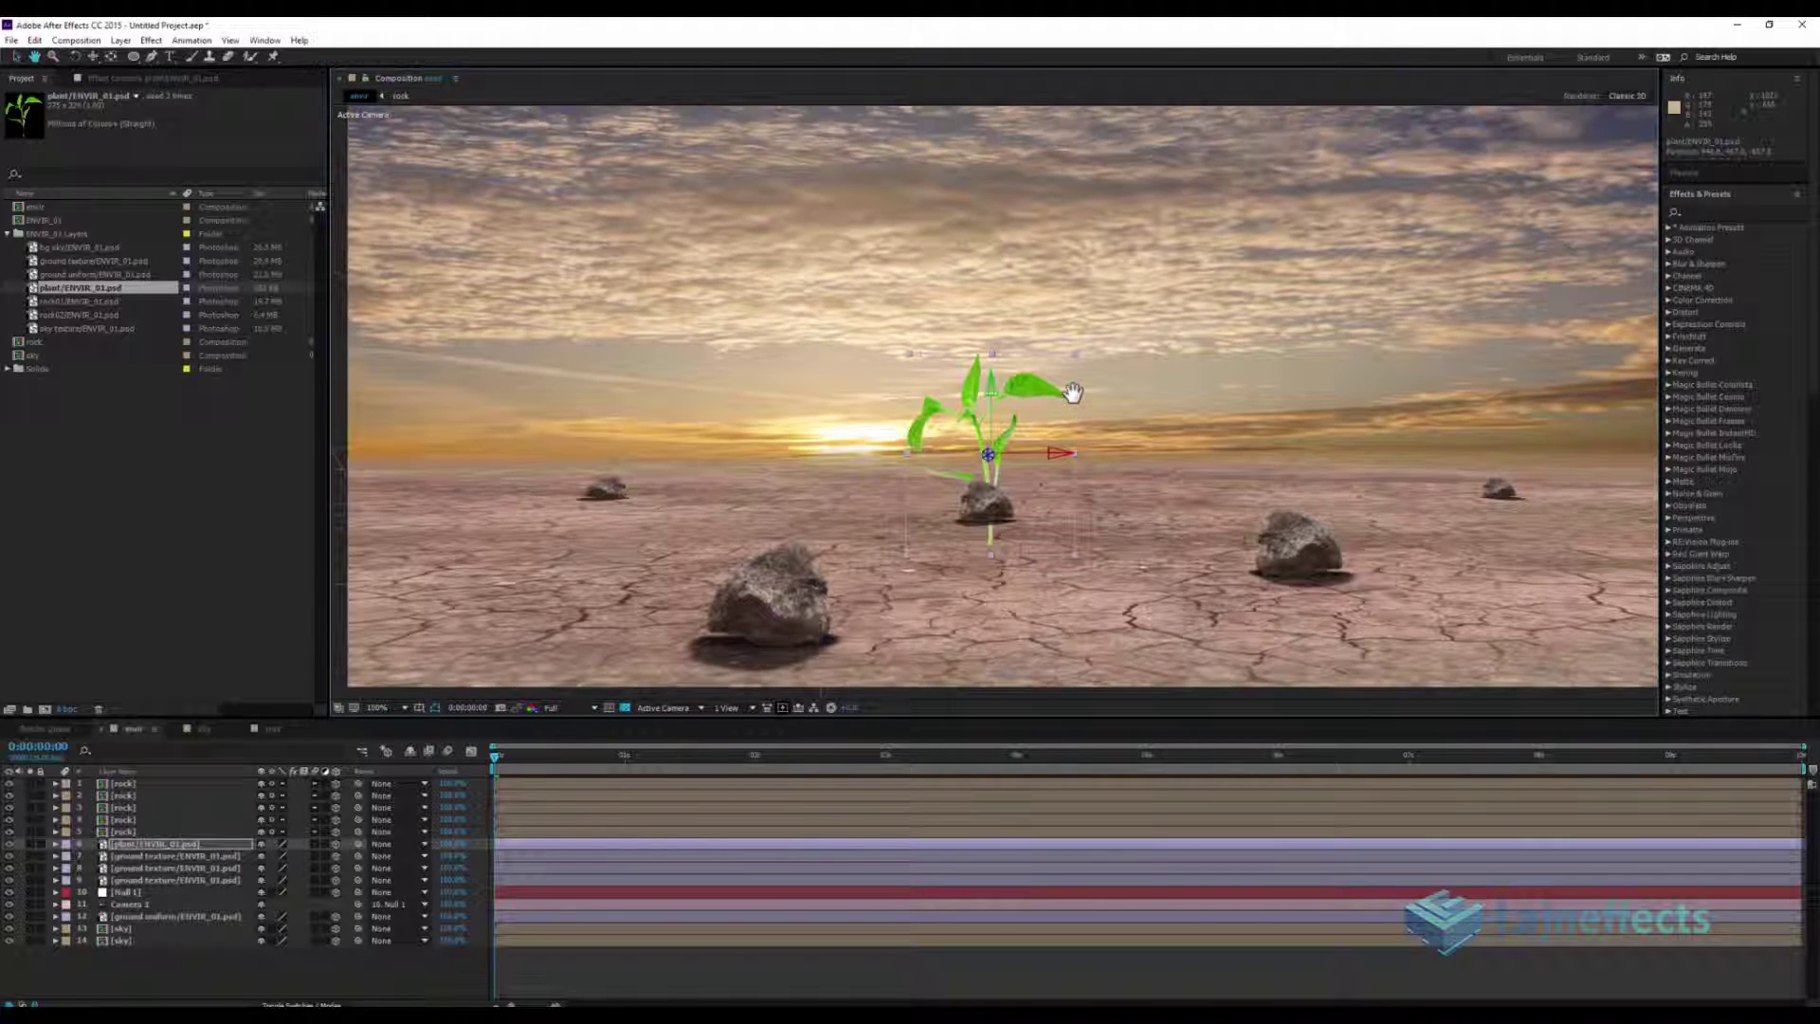
click(172, 845)
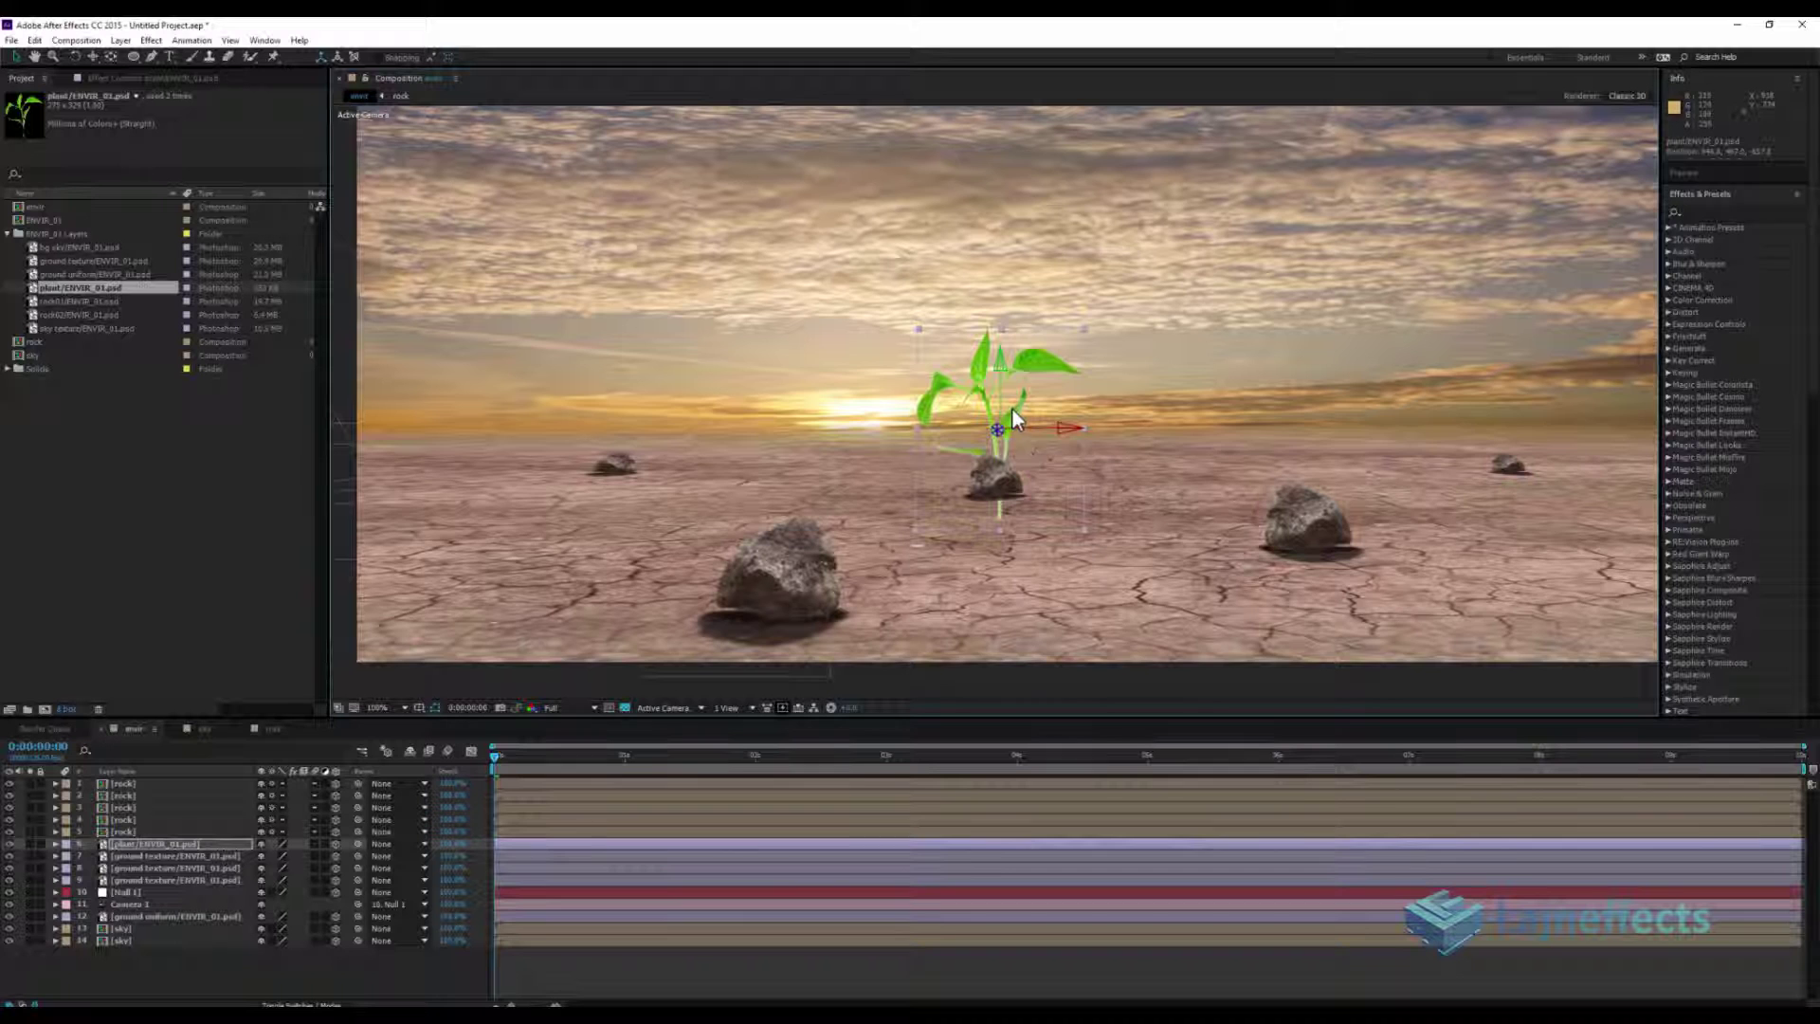
drag(1011, 408, 1029, 427)
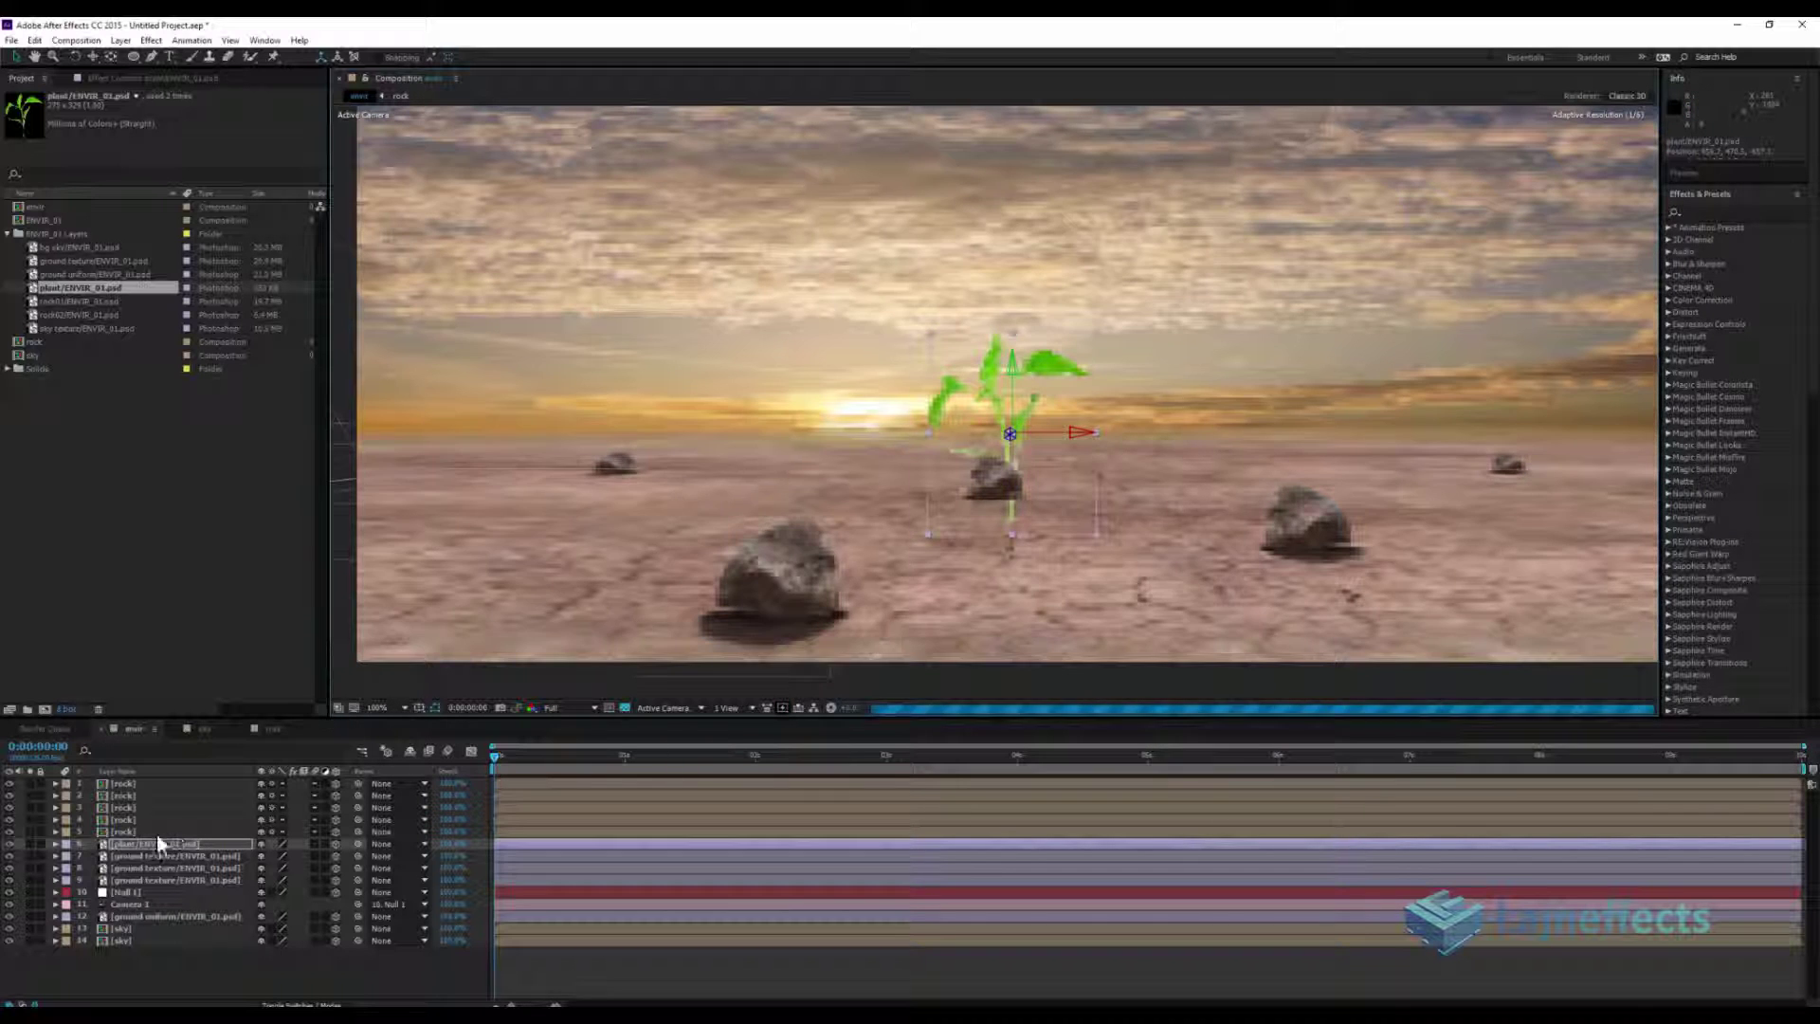
drag(130, 846, 145, 779)
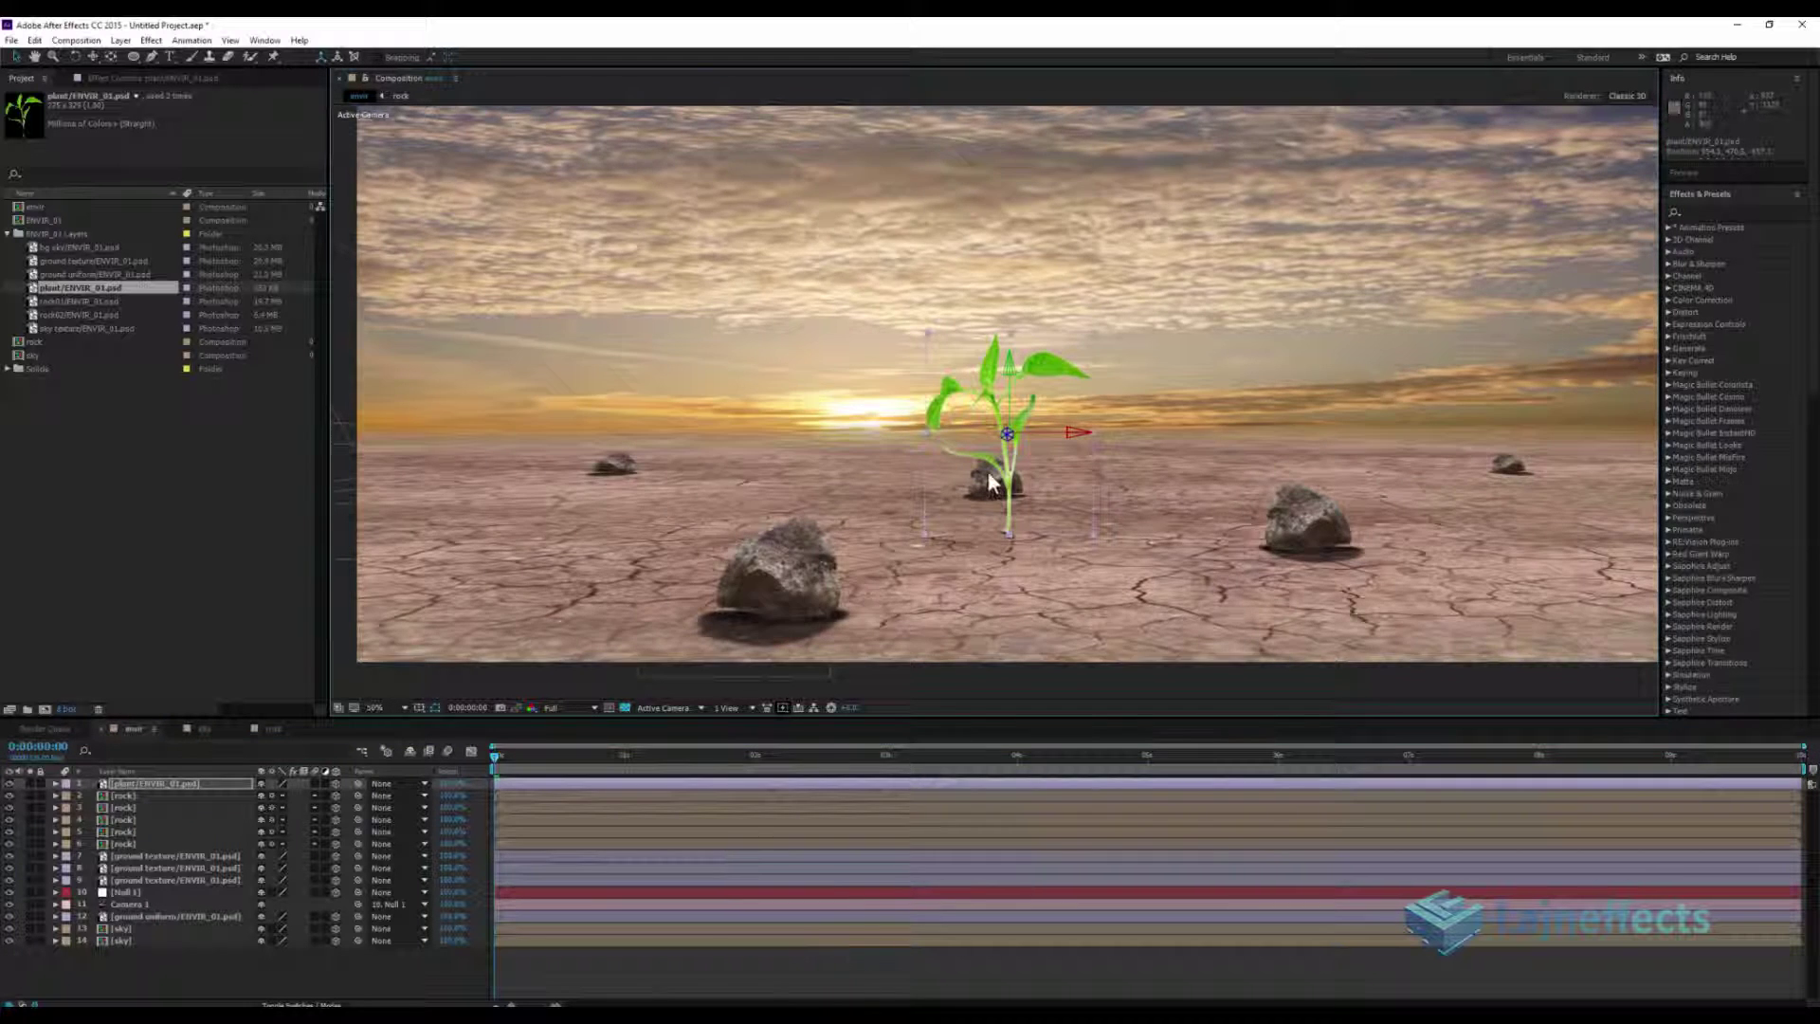
scroll(996, 428, down, 2)
Set preview resolution to Quarter and play back the camera move, stopping near one second
drag(995, 427, 622, 819)
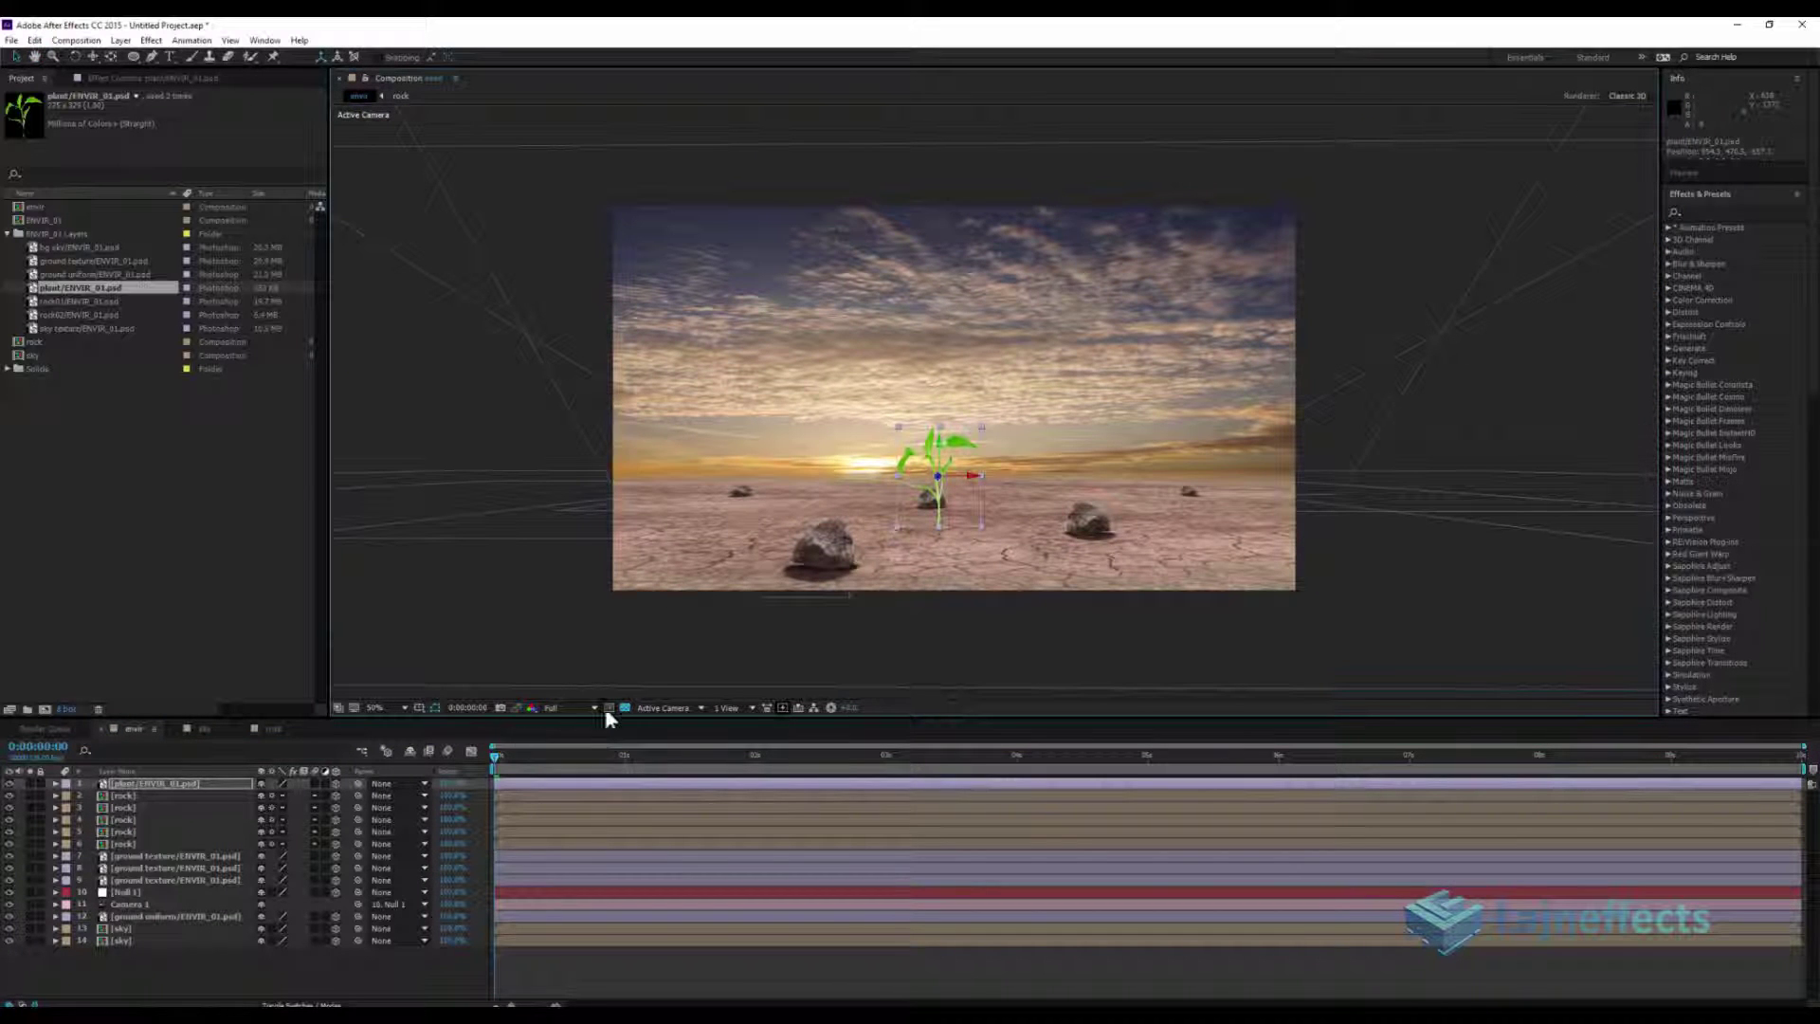
click(561, 706)
click(568, 760)
mouse_move(521, 756)
mouse_down()
mouse_move(1258, 790)
mouse_move(404, 791)
mouse_up()
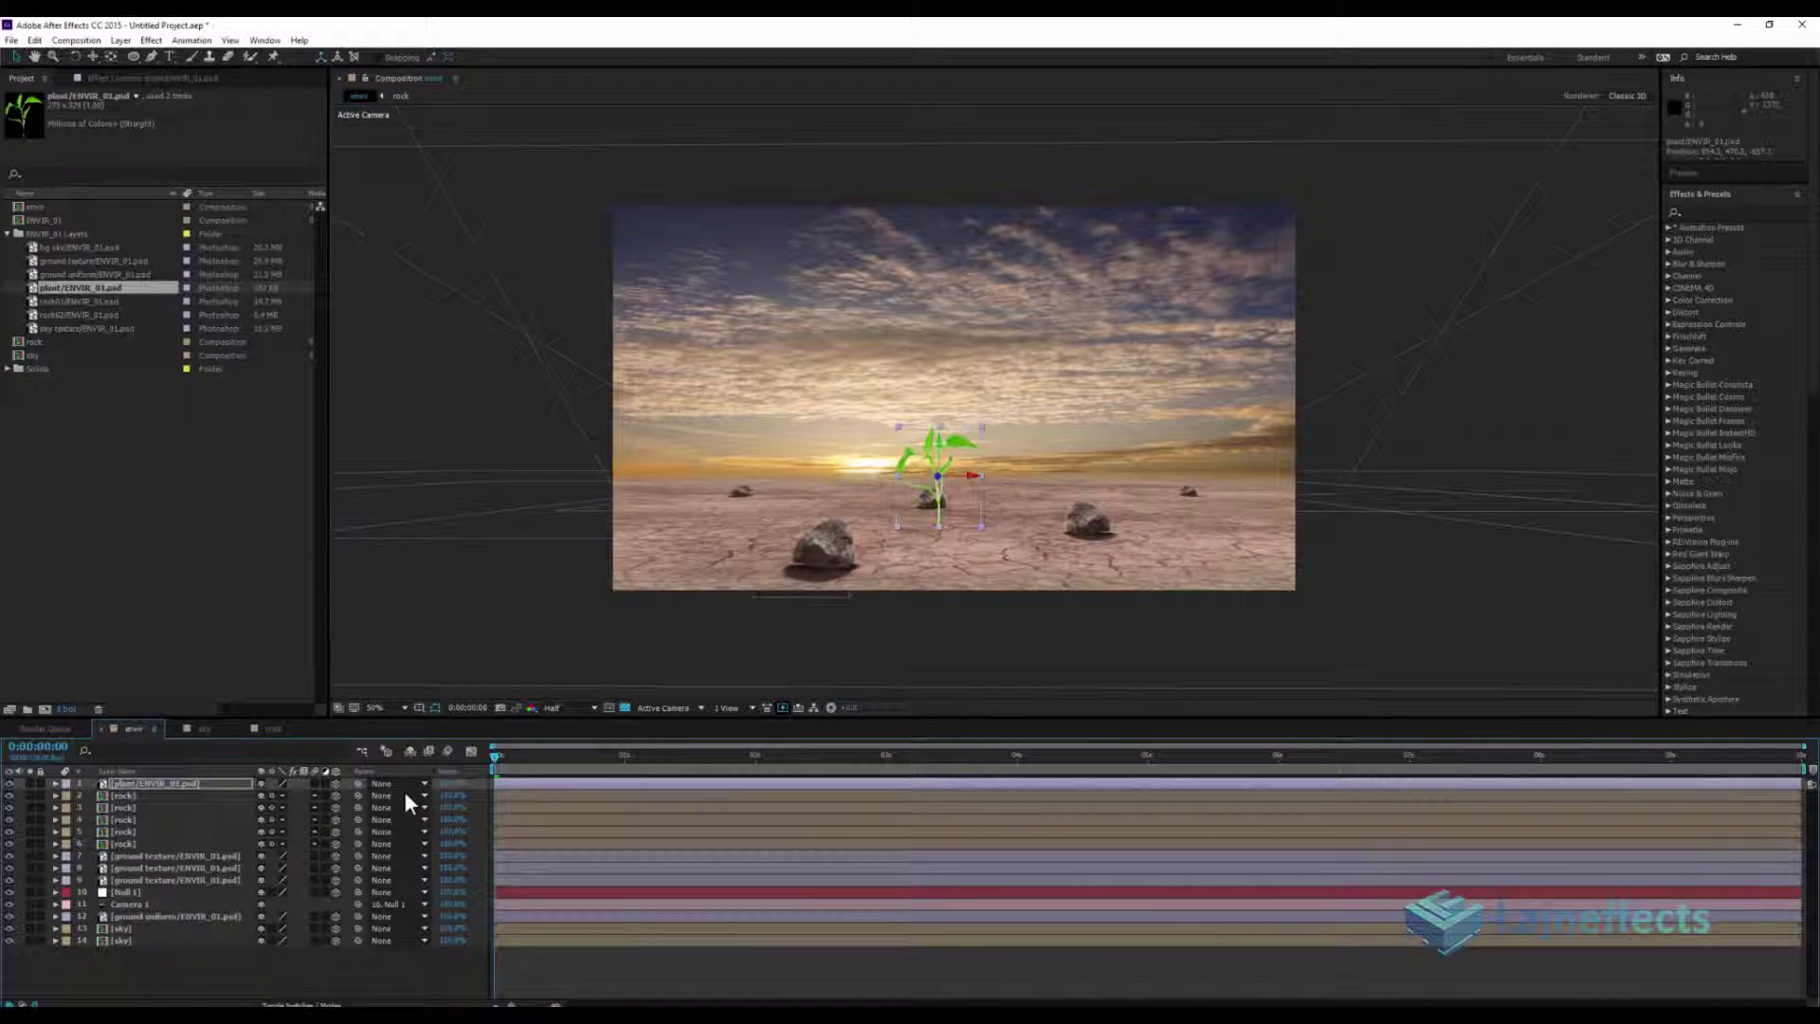
click(599, 963)
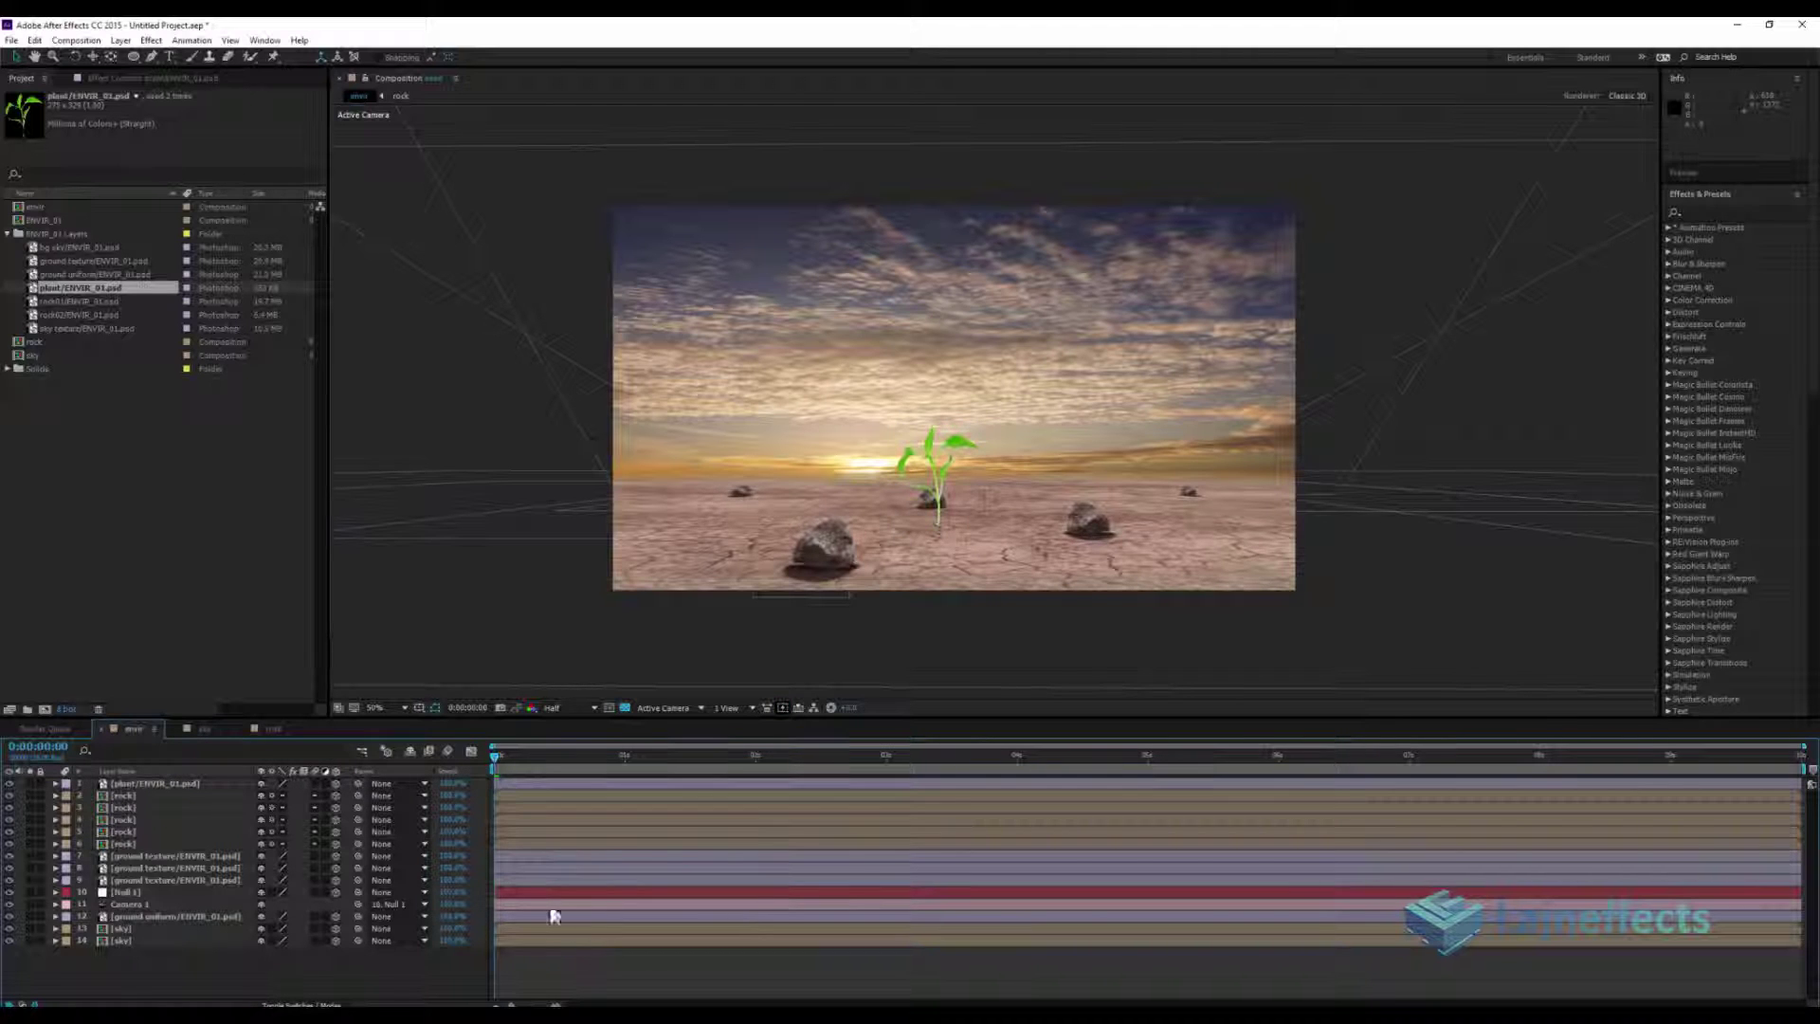
click(553, 709)
click(573, 788)
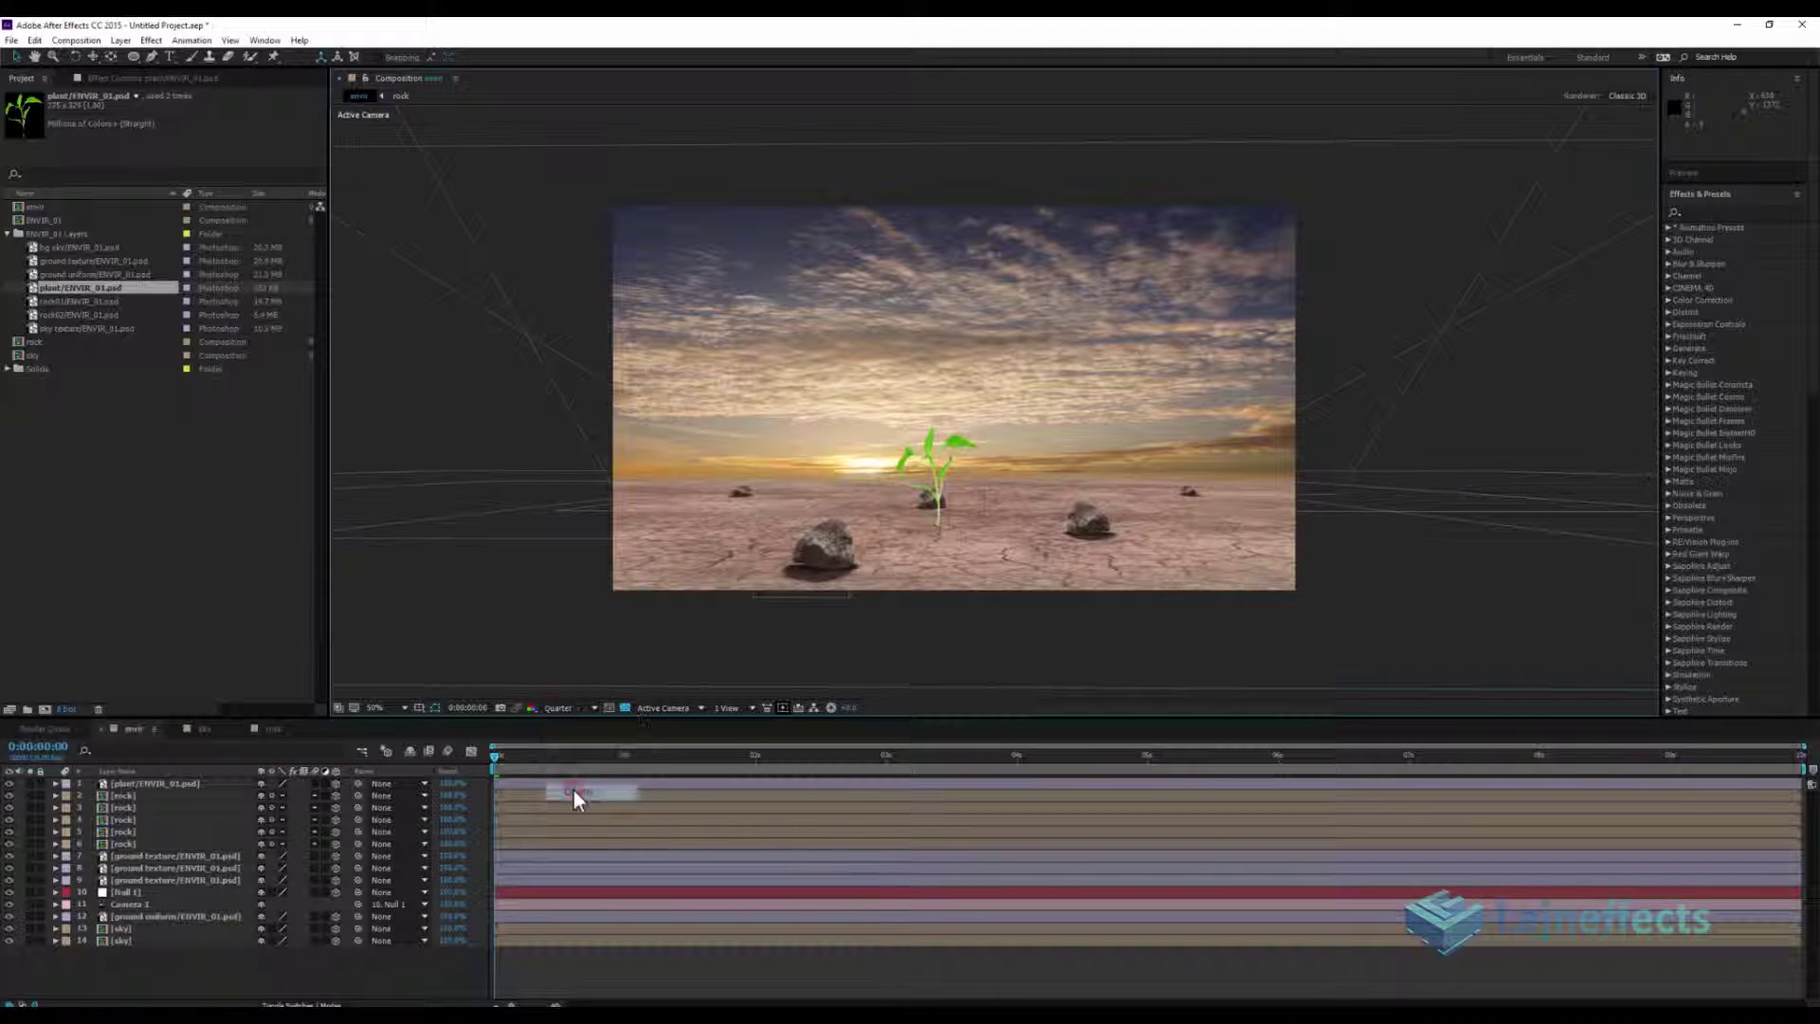
key(space)
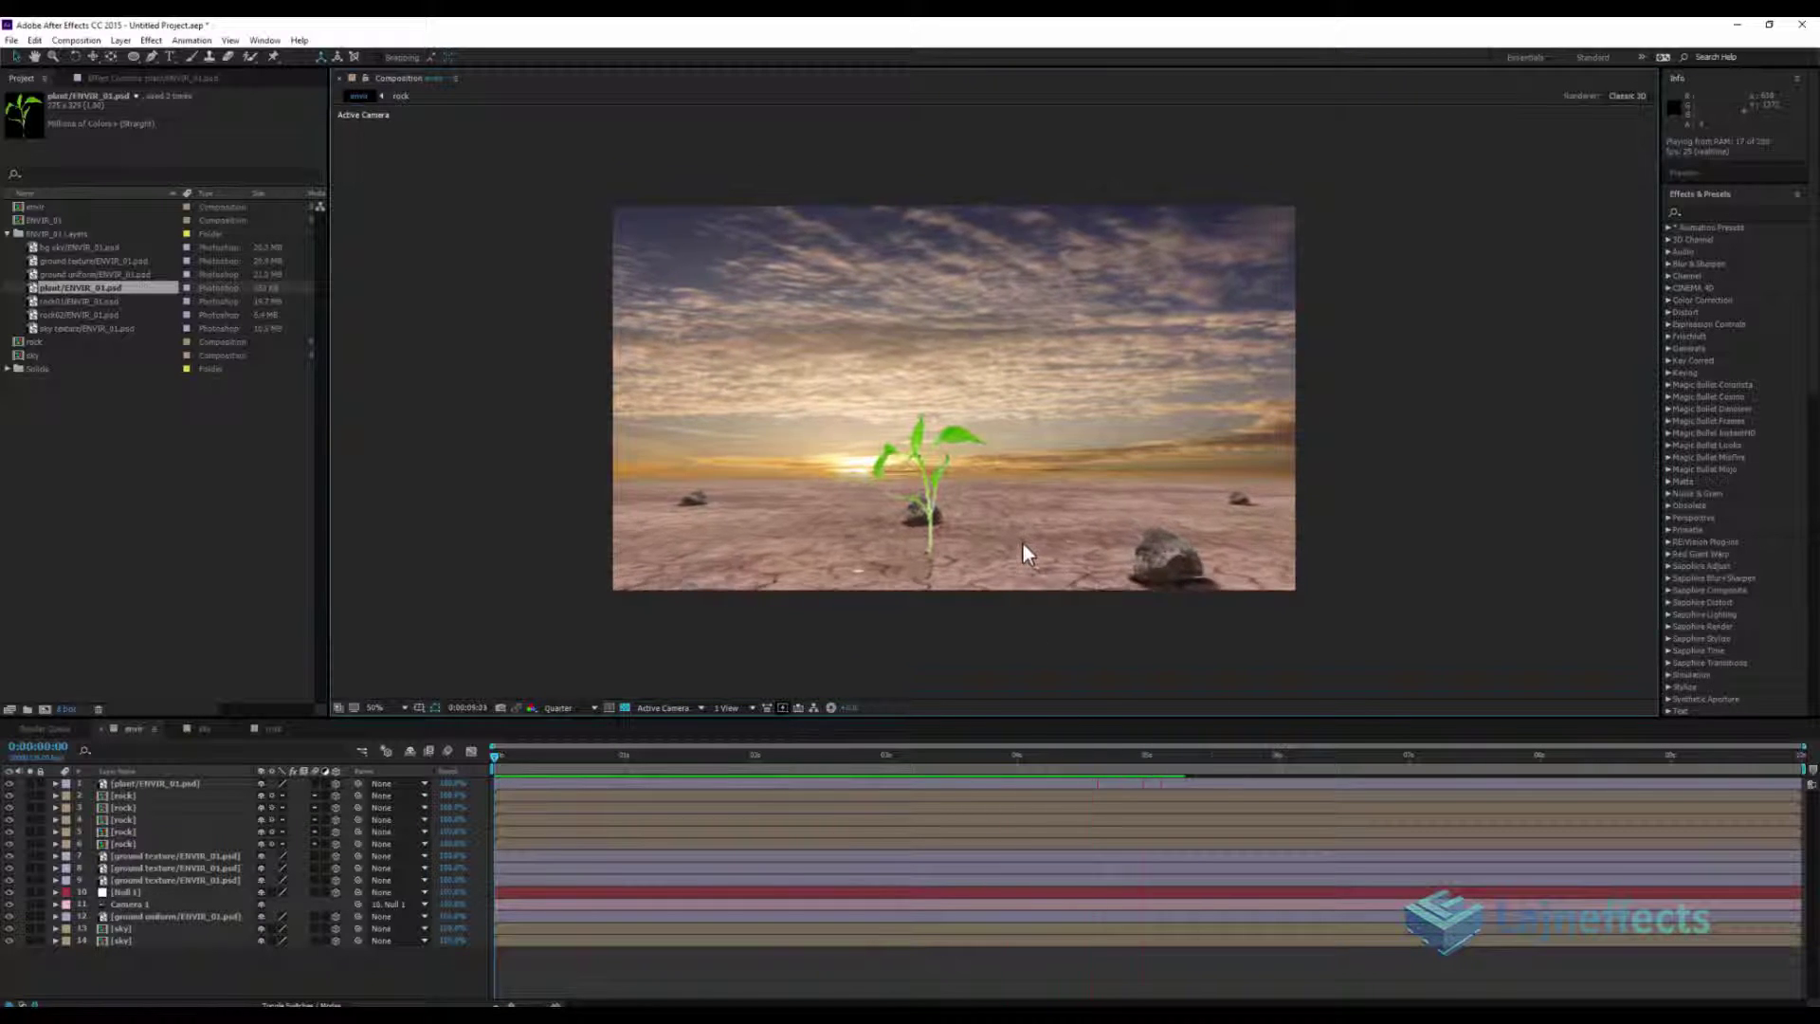
click(662, 753)
click(613, 782)
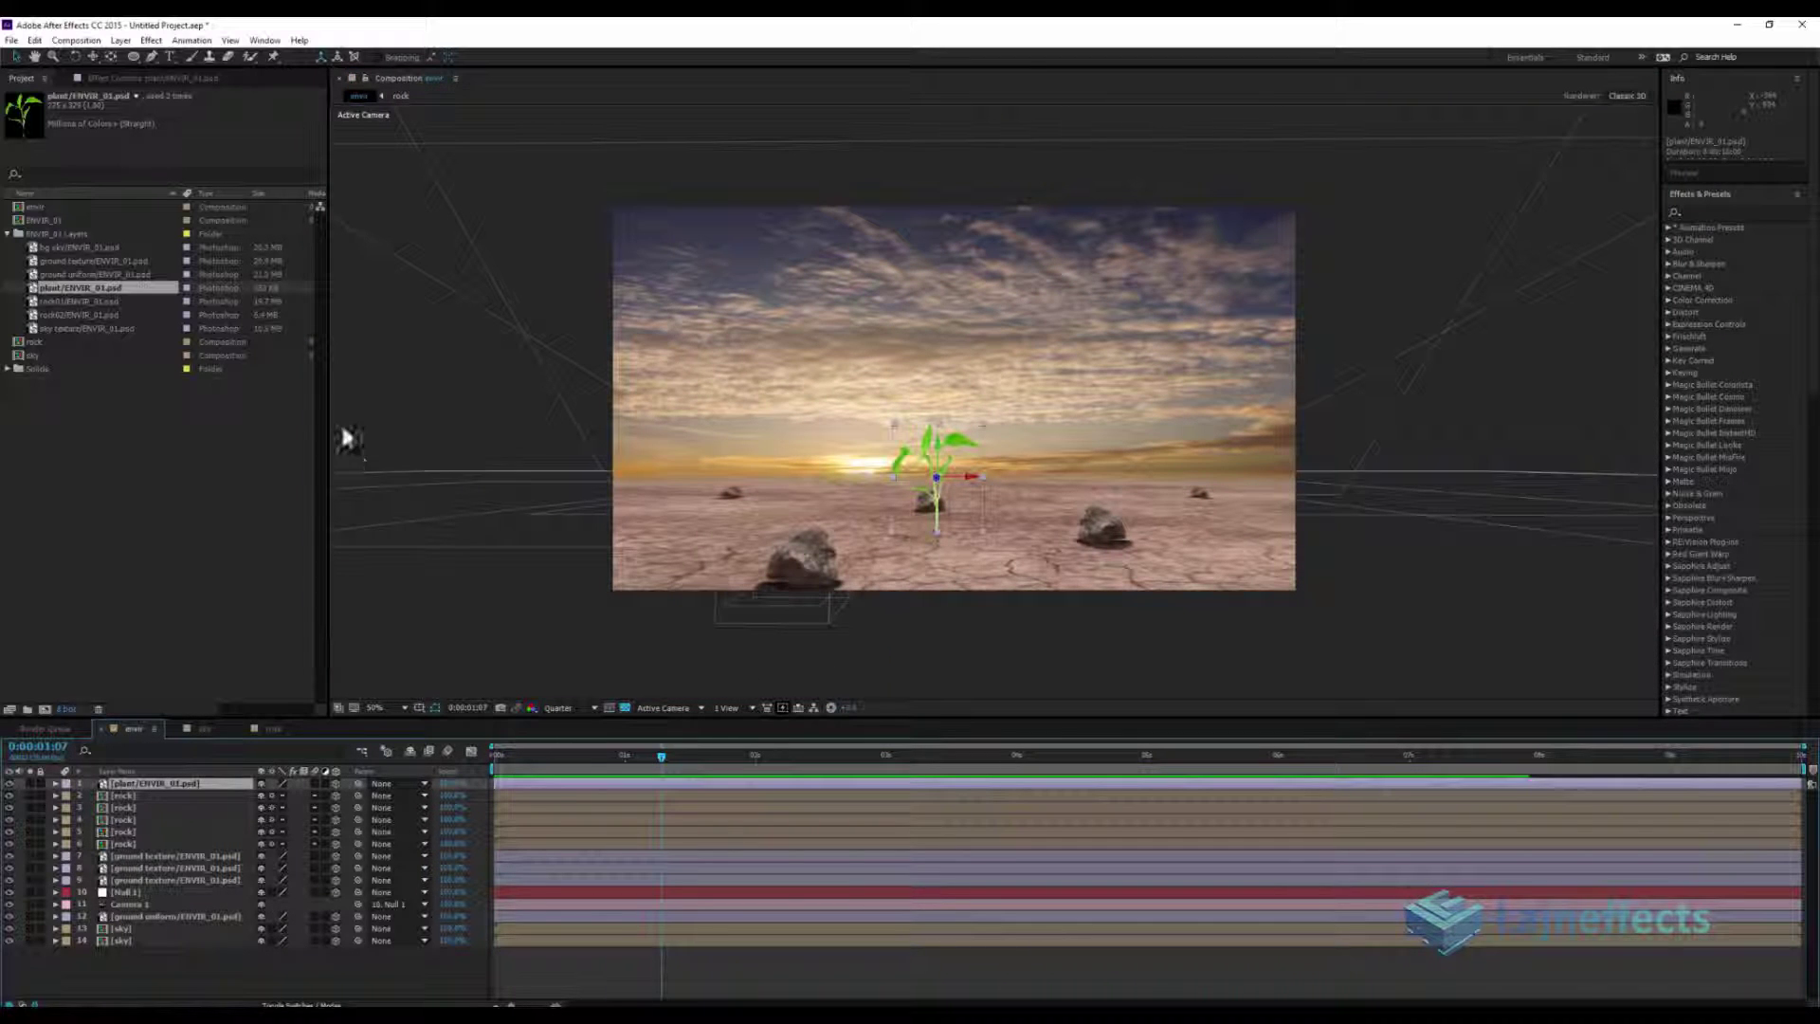
Pre-compose the plant layer and open its new composition
click(120, 39)
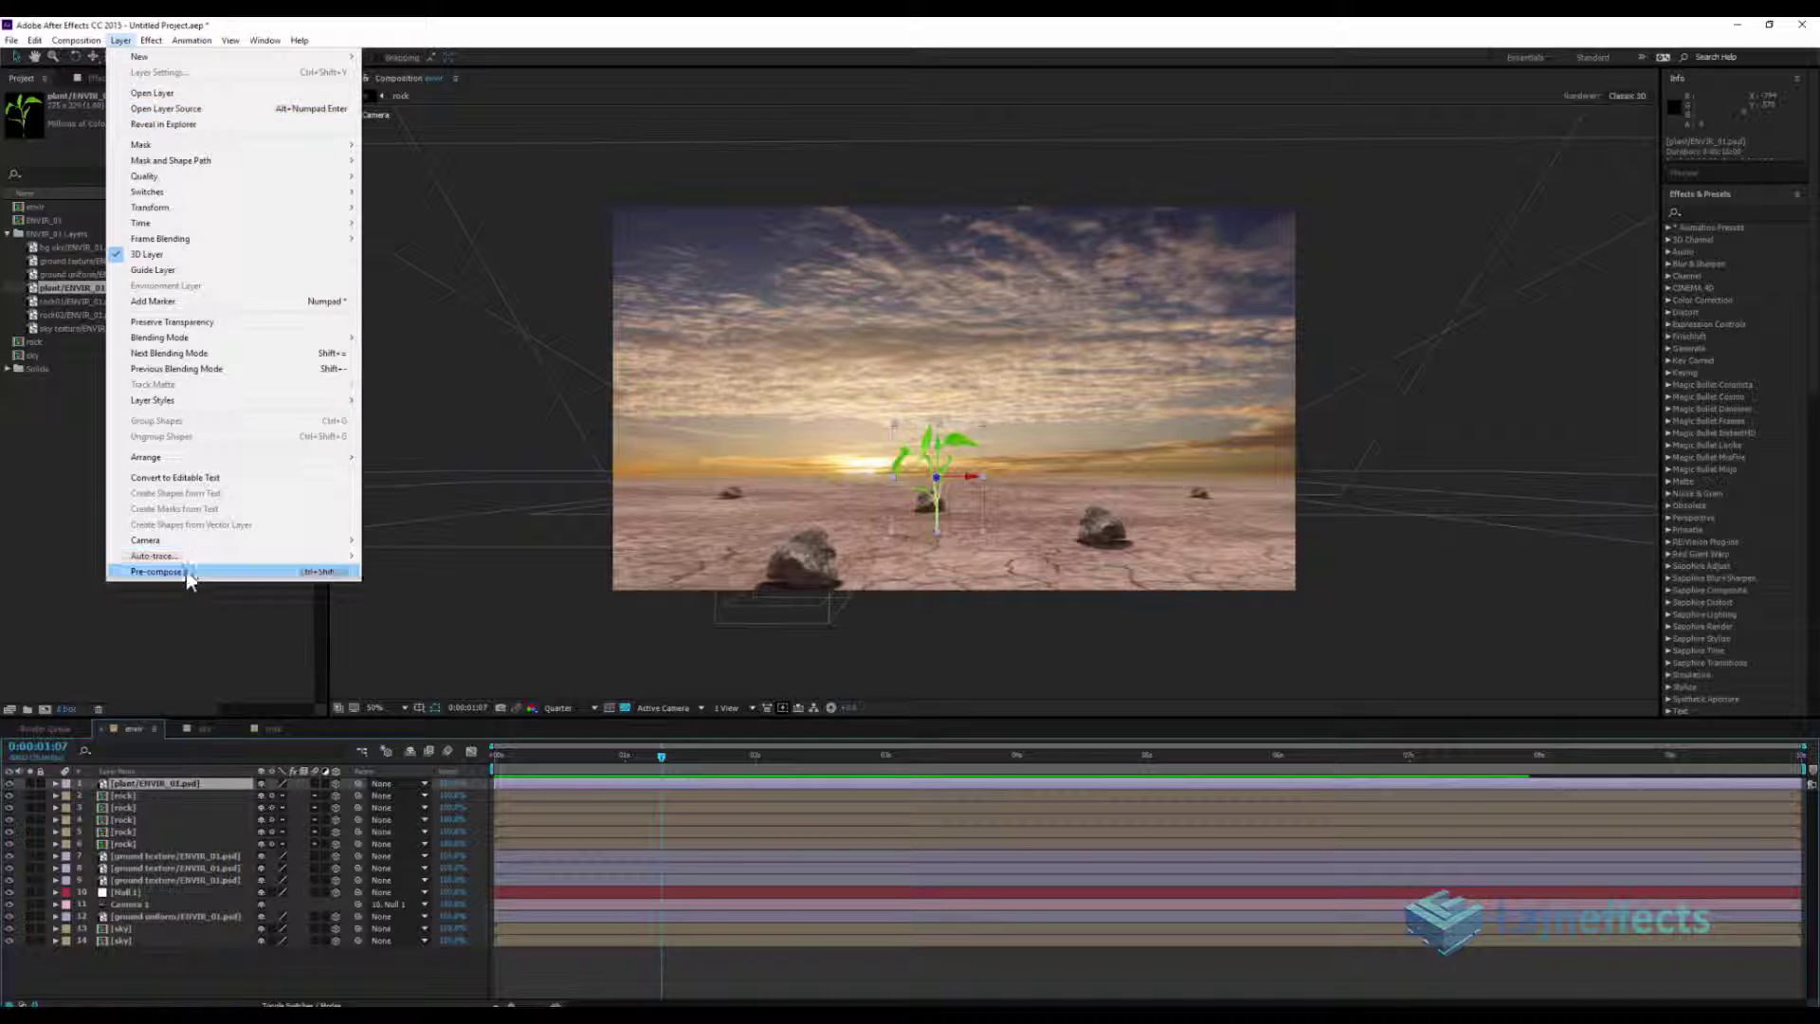
click(234, 574)
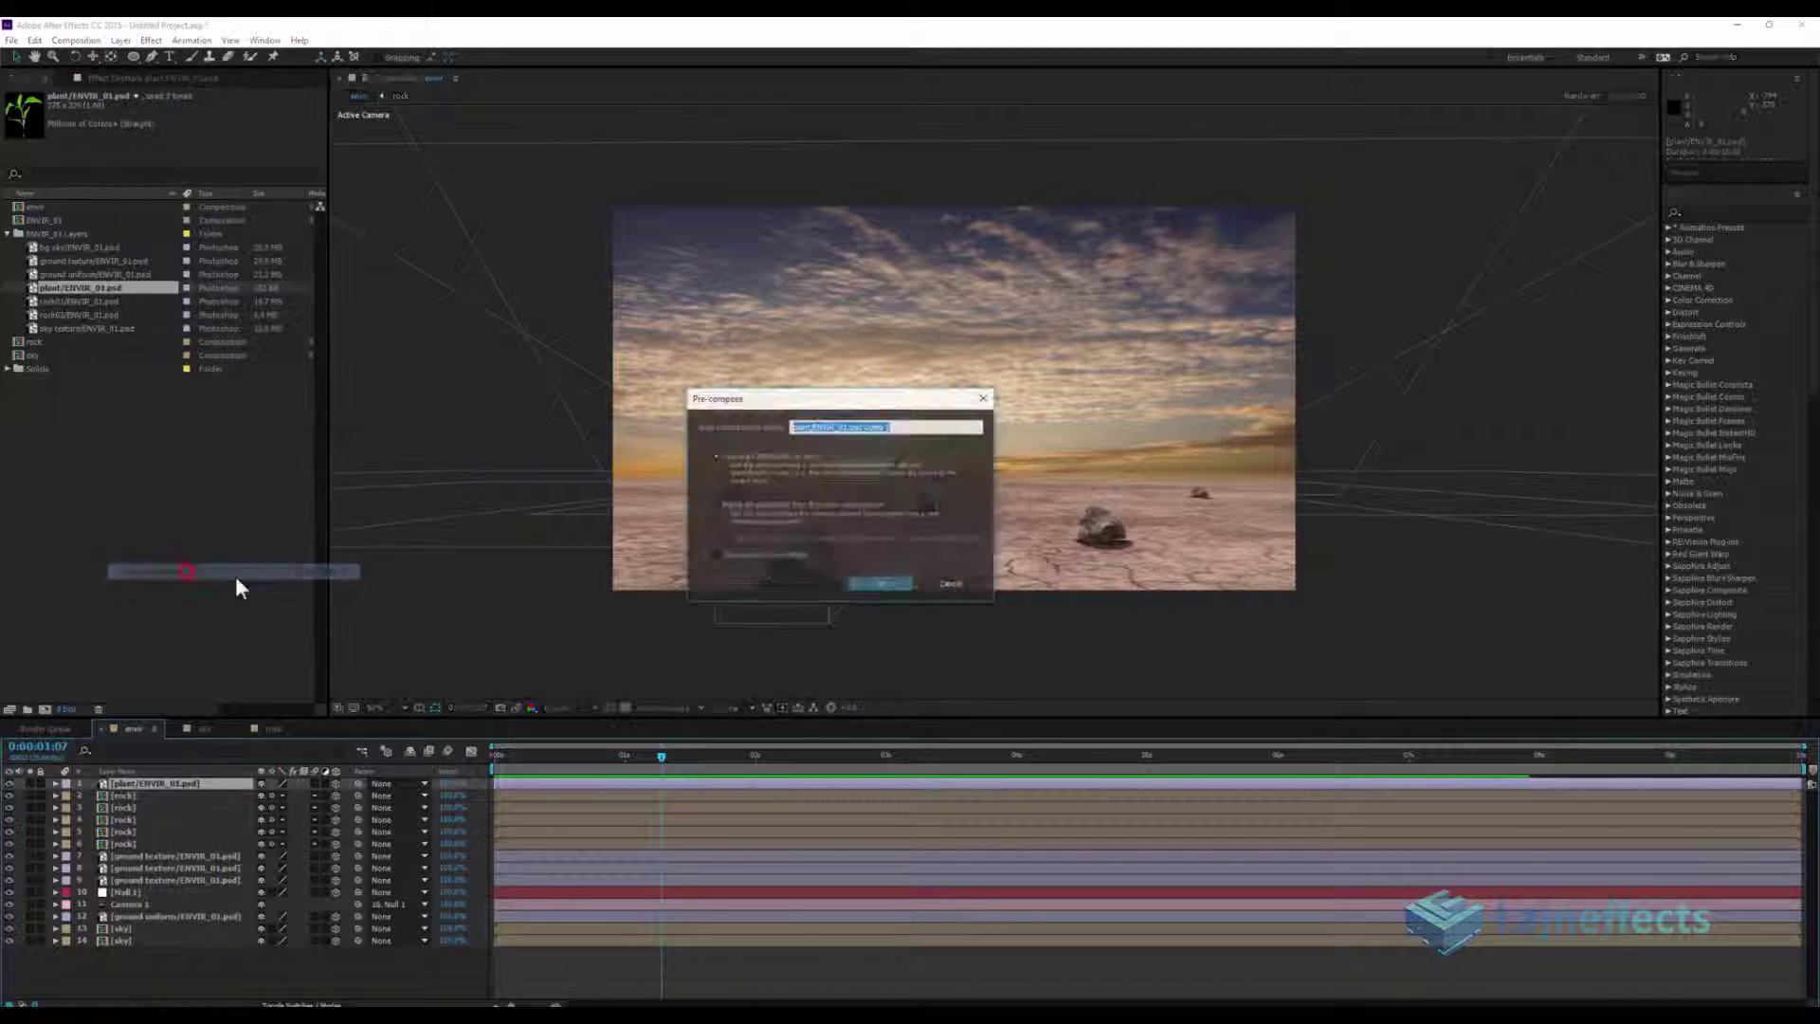
text(plant)
click(879, 580)
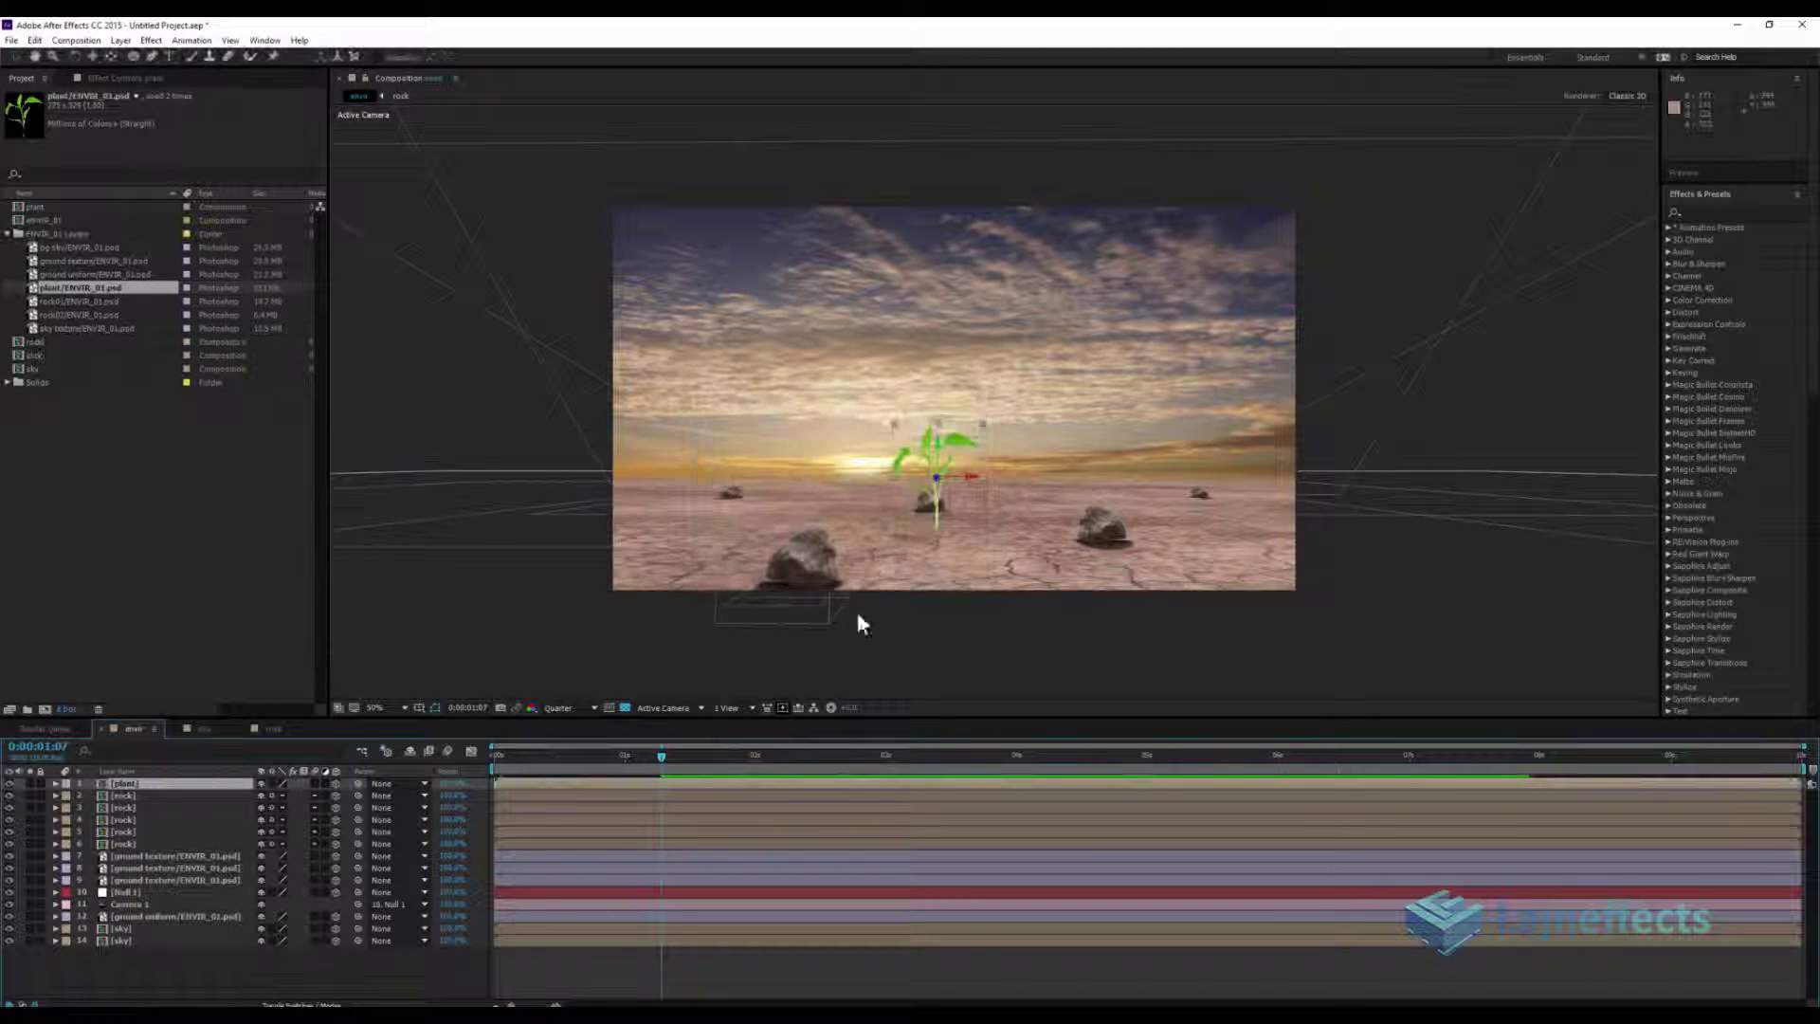
double_click(594, 784)
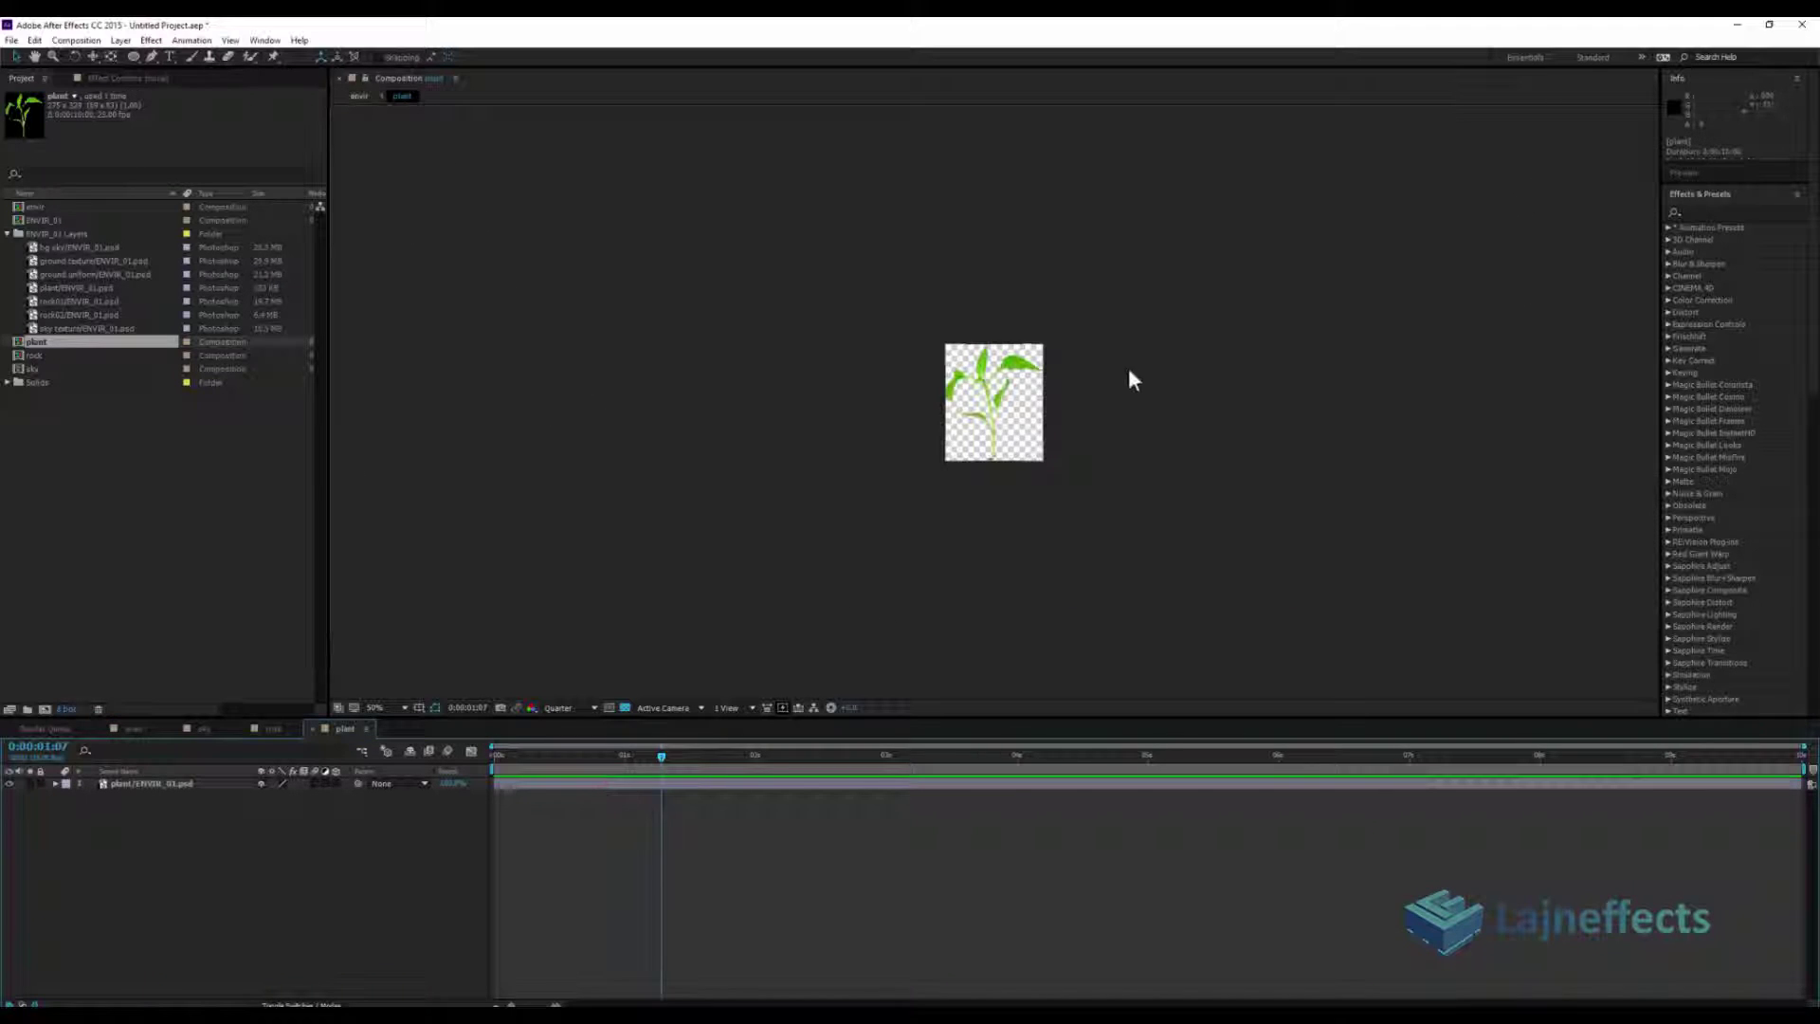
scroll(1127, 369, up, 2)
scroll(1032, 485, up, 2)
Centre the plant in the view and set viewer resolution to Full
drag(1030, 484, 902, 480)
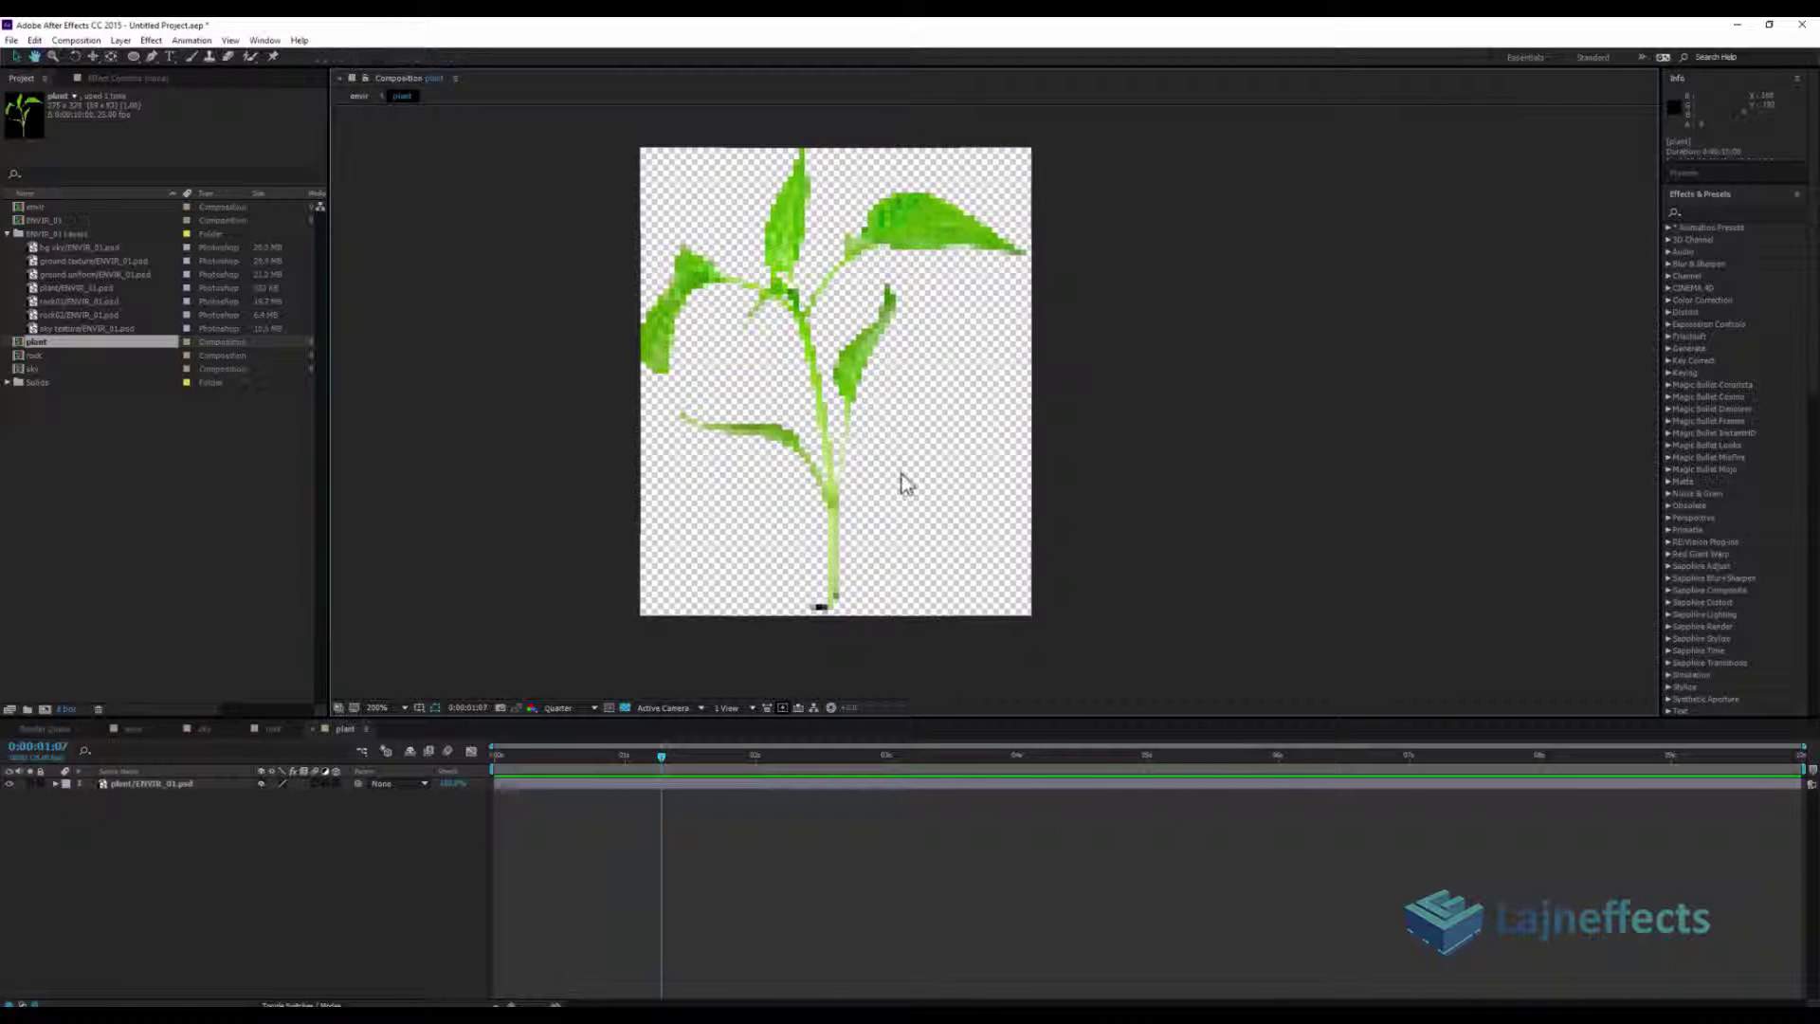
click(707, 782)
click(570, 708)
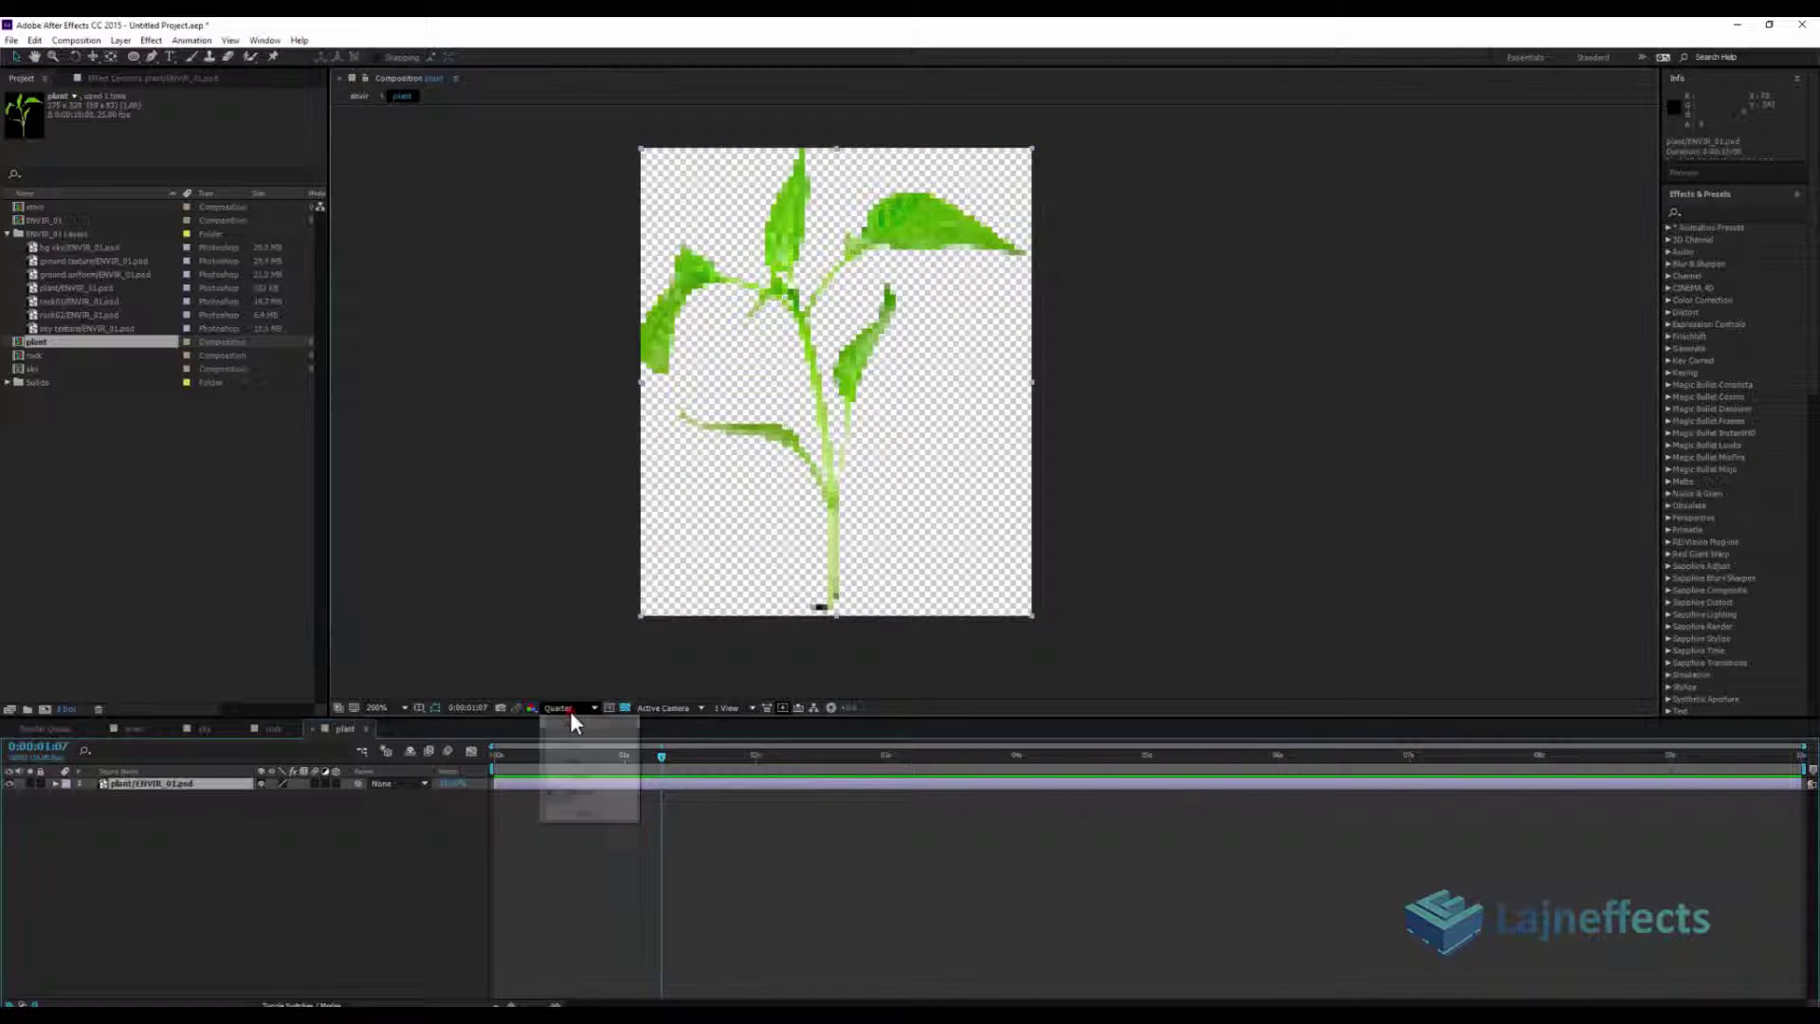
click(586, 739)
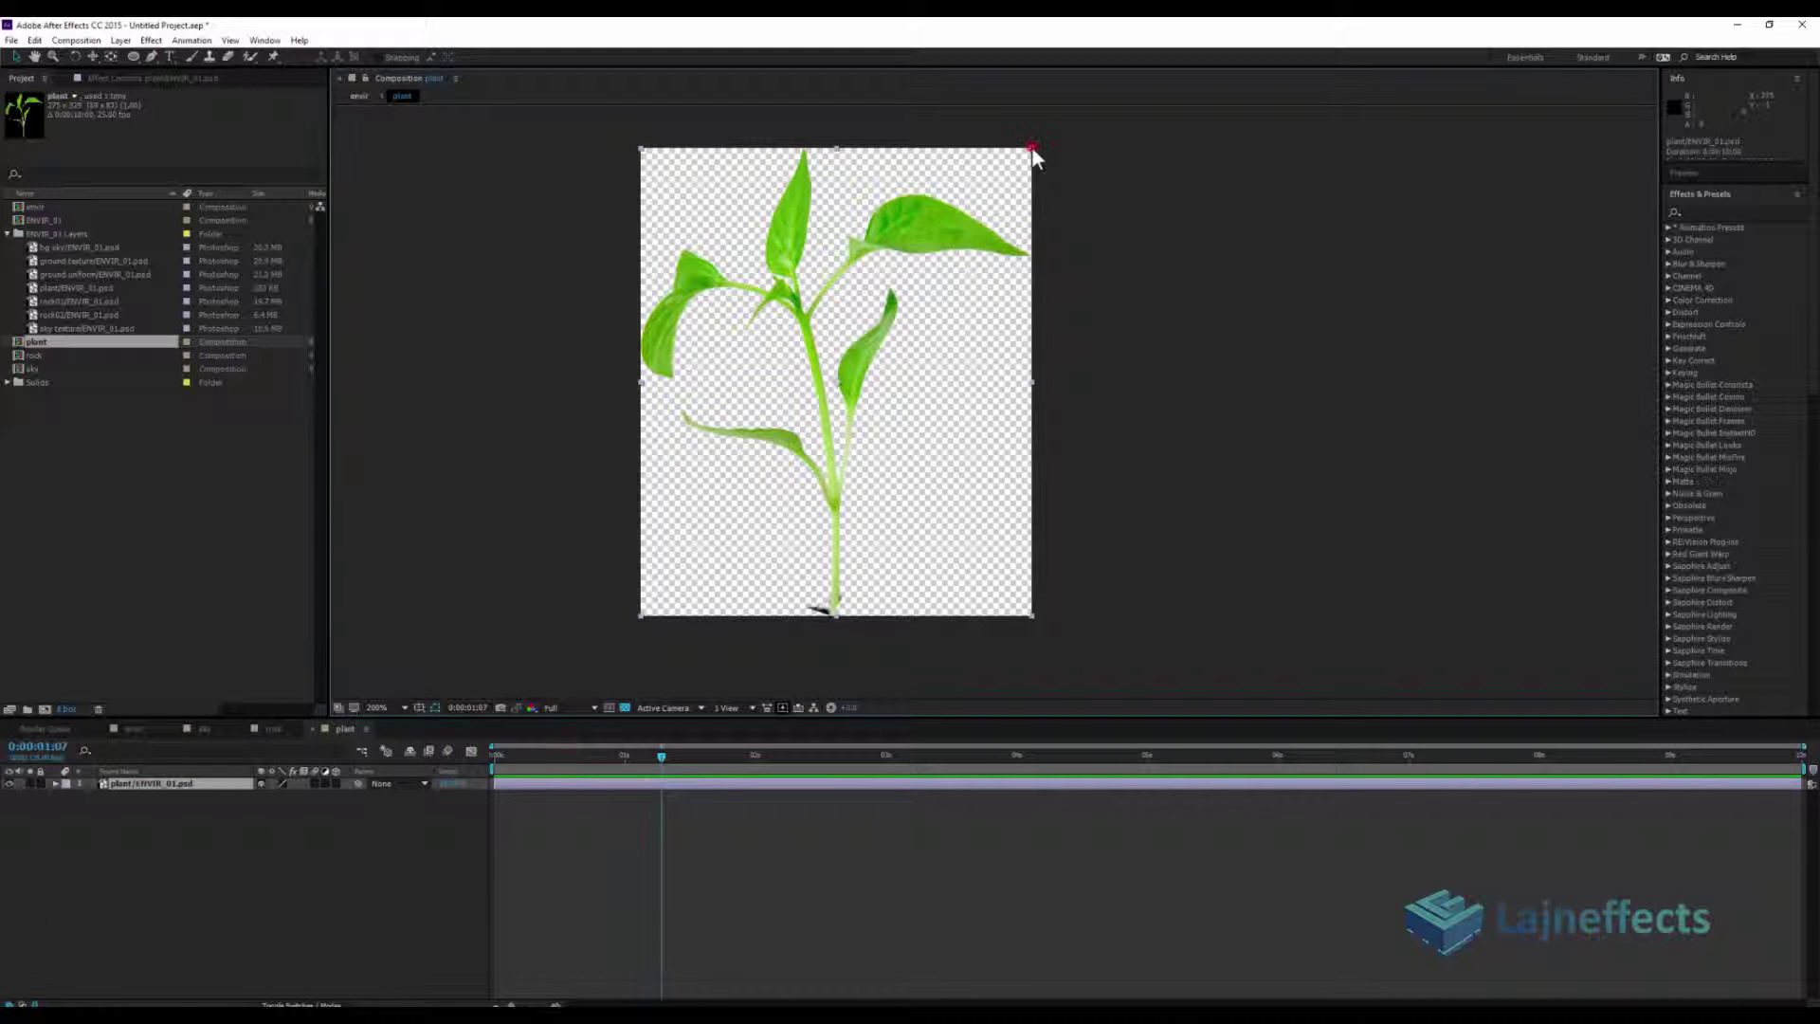
Scale the plant down, nudge its position, and tilt it via Rotation
drag(1032, 146, 994, 194)
drag(890, 257, 901, 226)
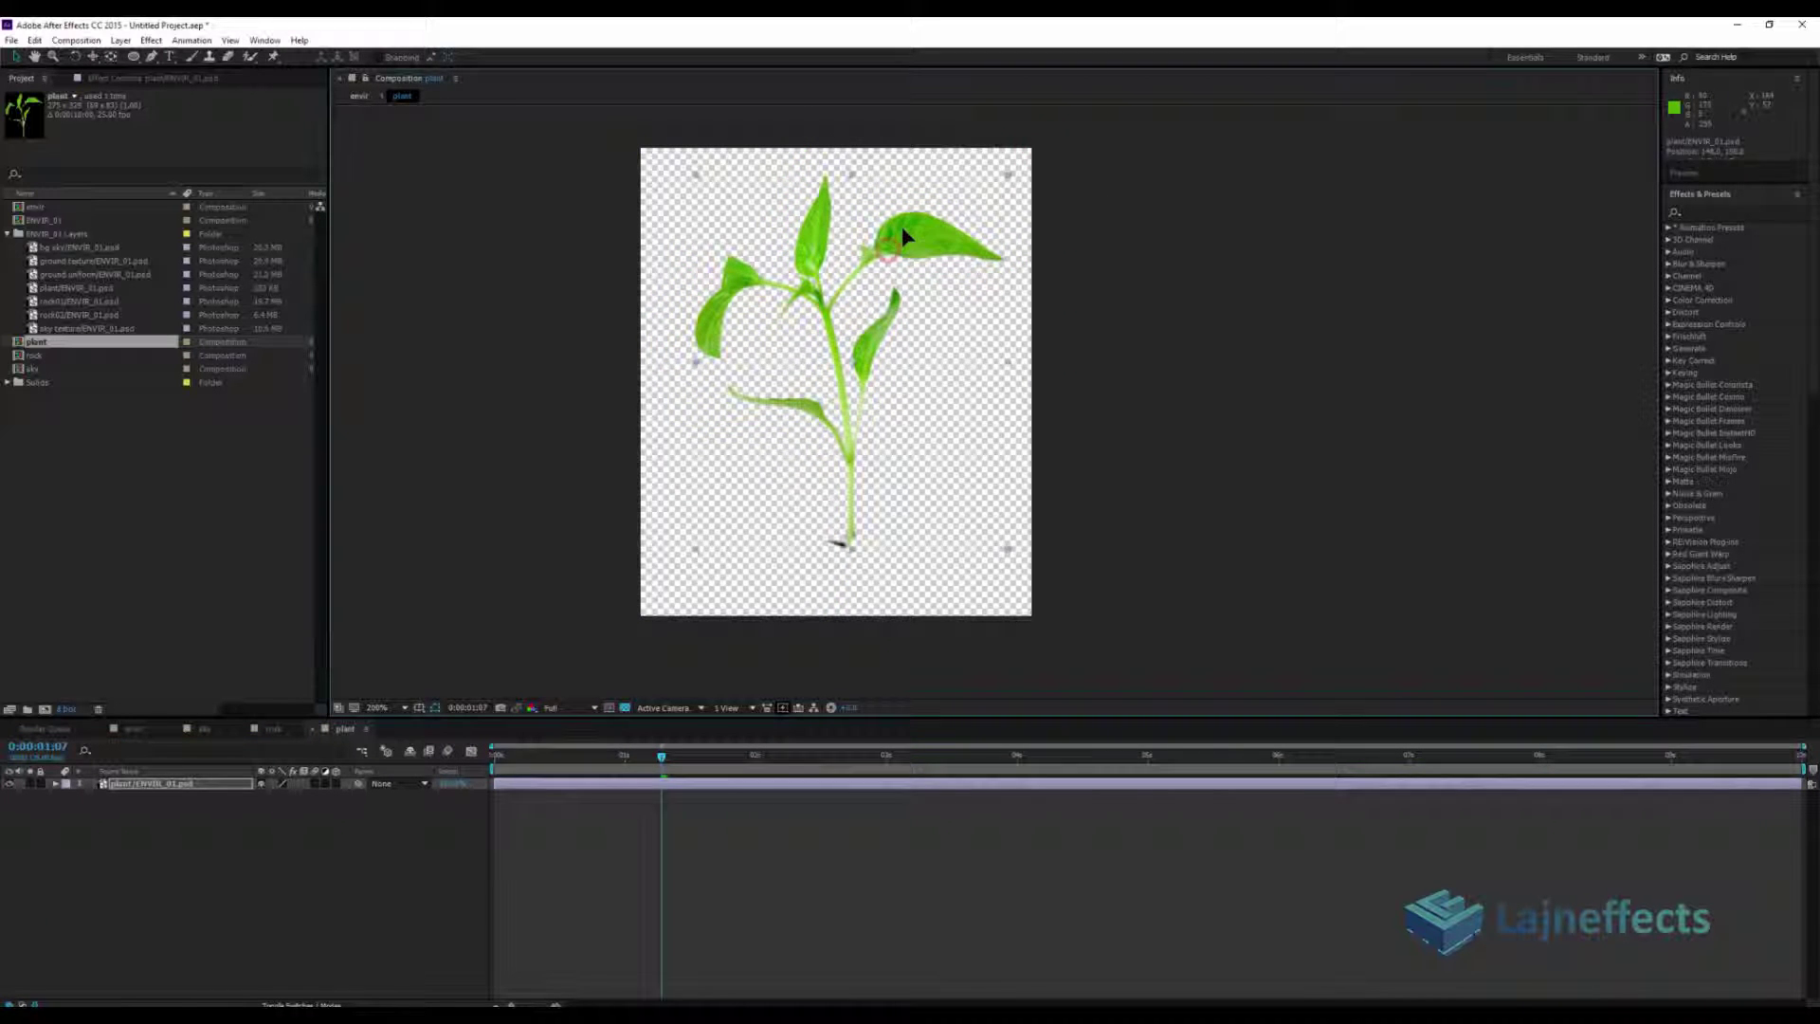
drag(658, 754, 485, 764)
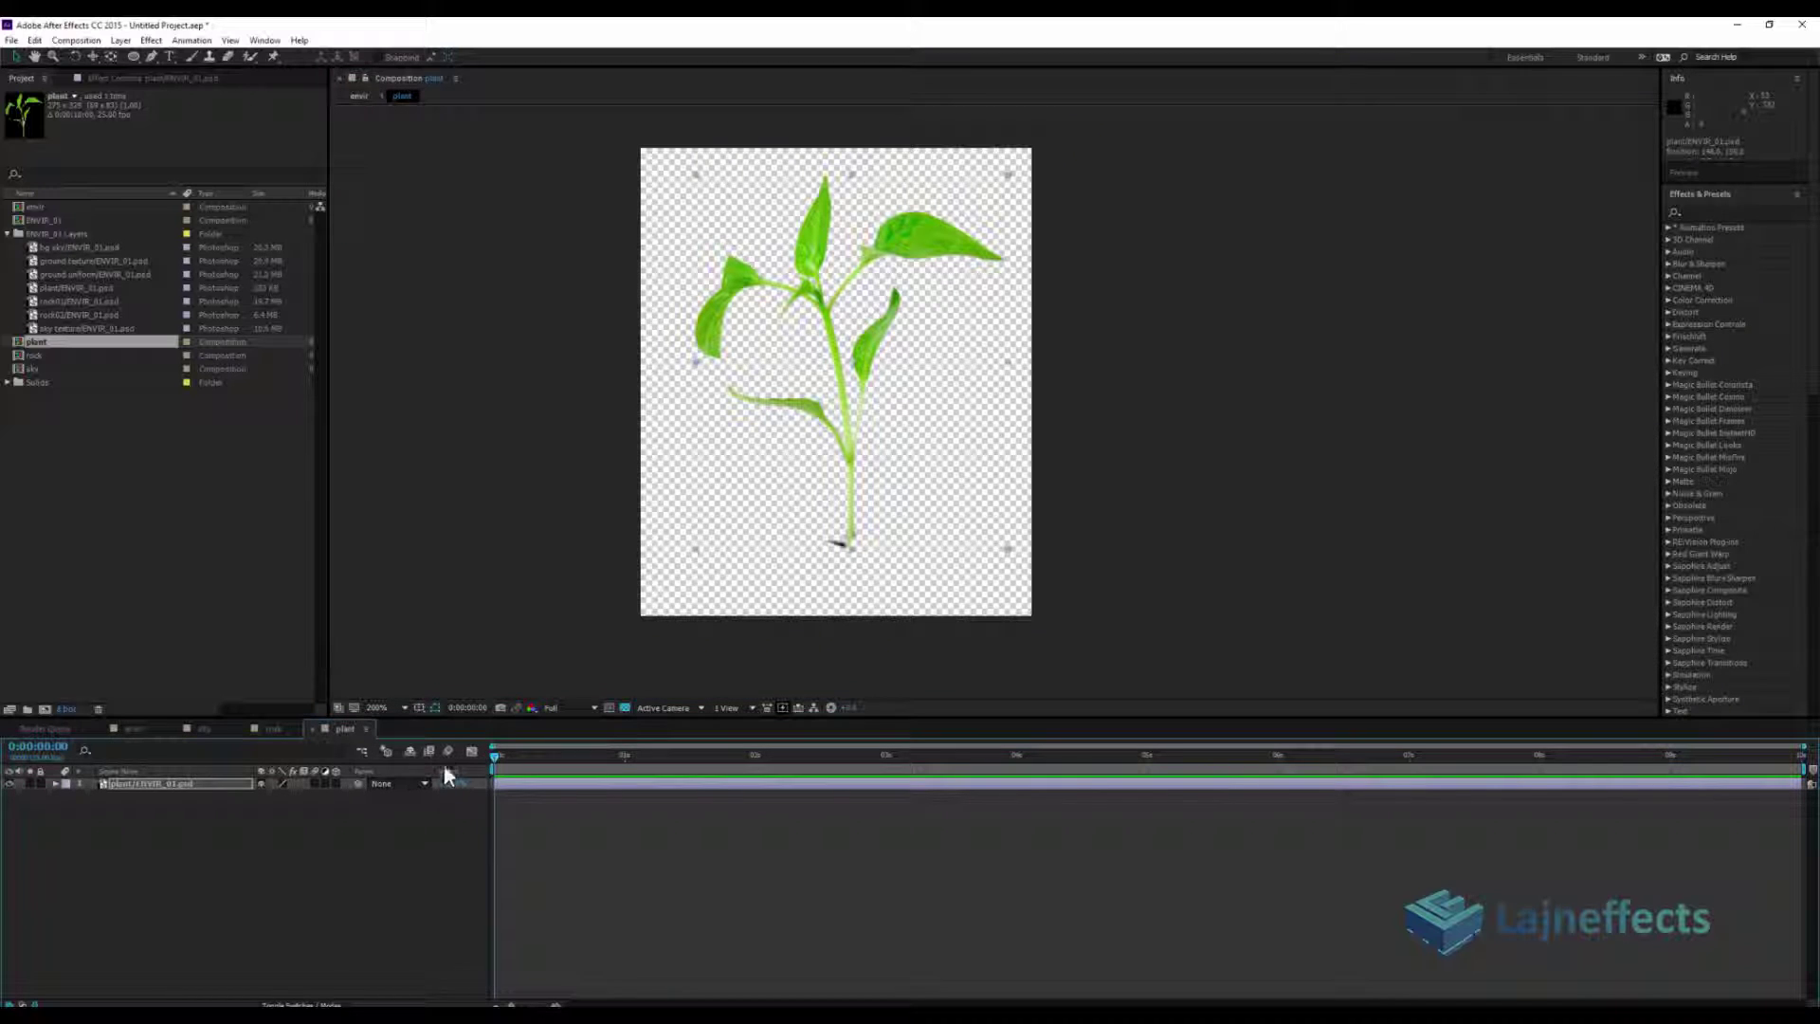
key(r)
drag(281, 800, 370, 790)
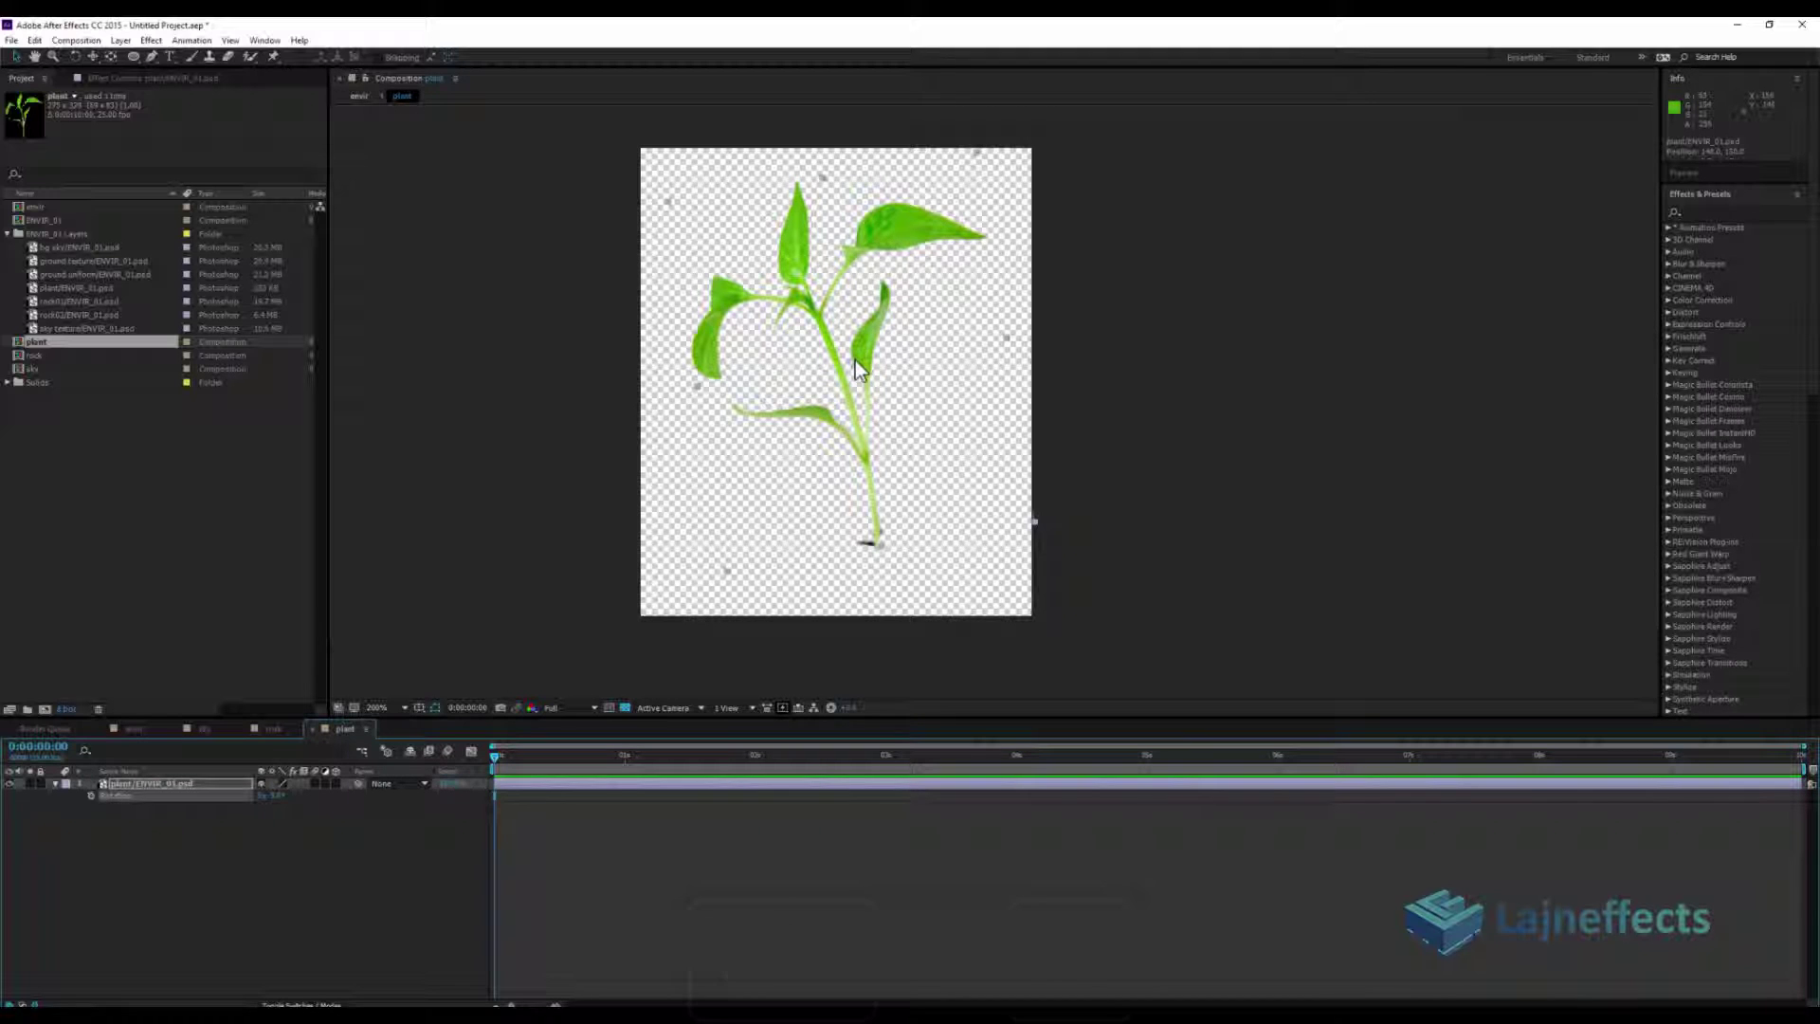
Undo the tilt and move the plant's anchor point to the stem base with Pan Behind
key(ctrl+z)
click(111, 57)
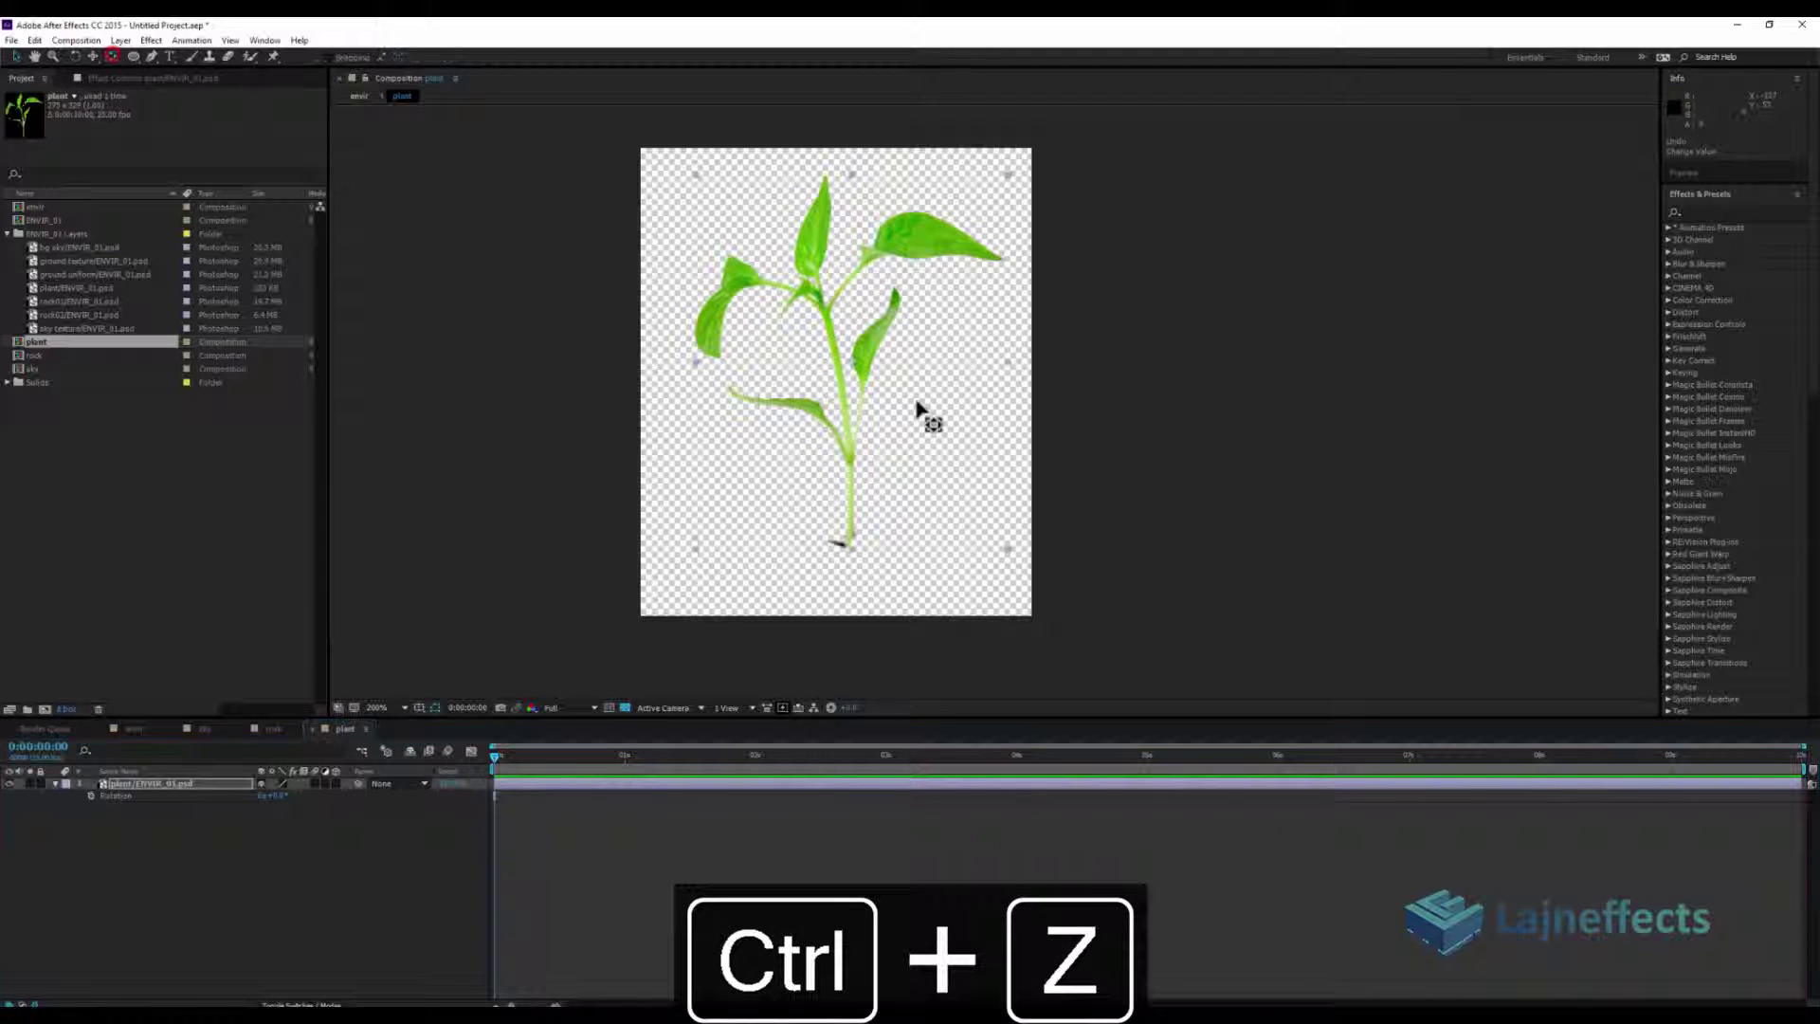
drag(859, 380, 843, 544)
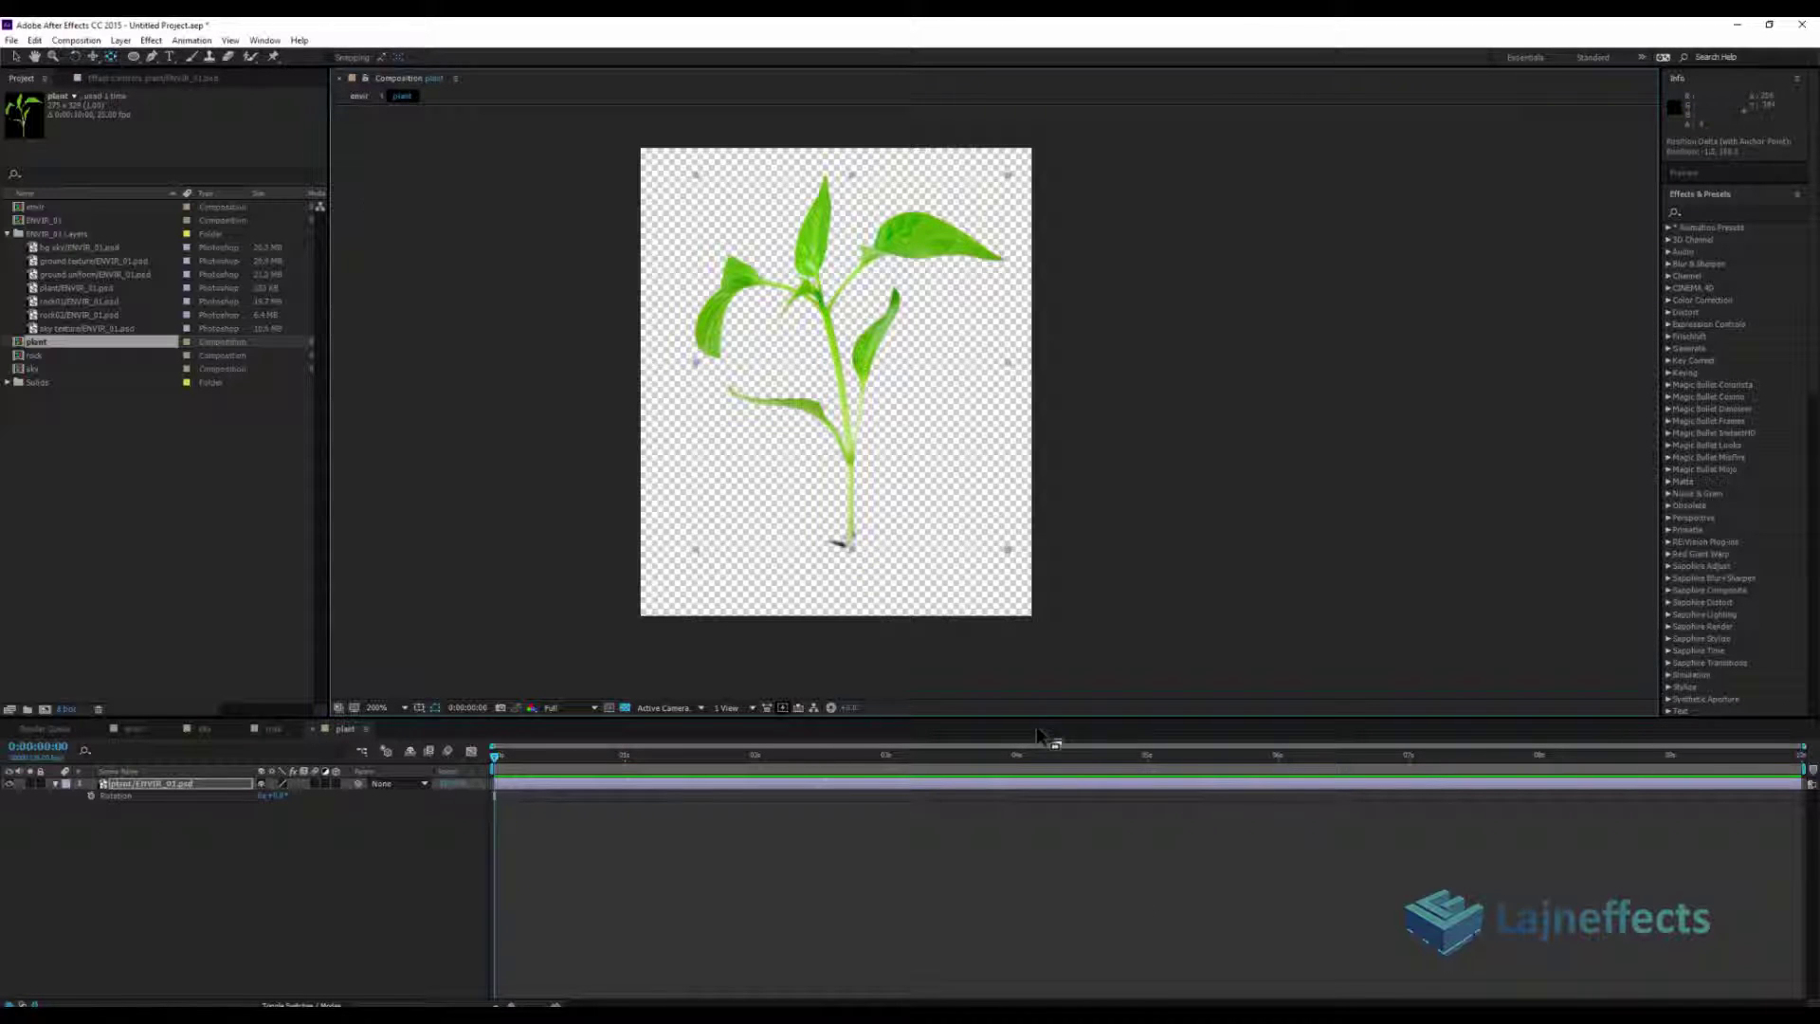
click(850, 549)
click(565, 822)
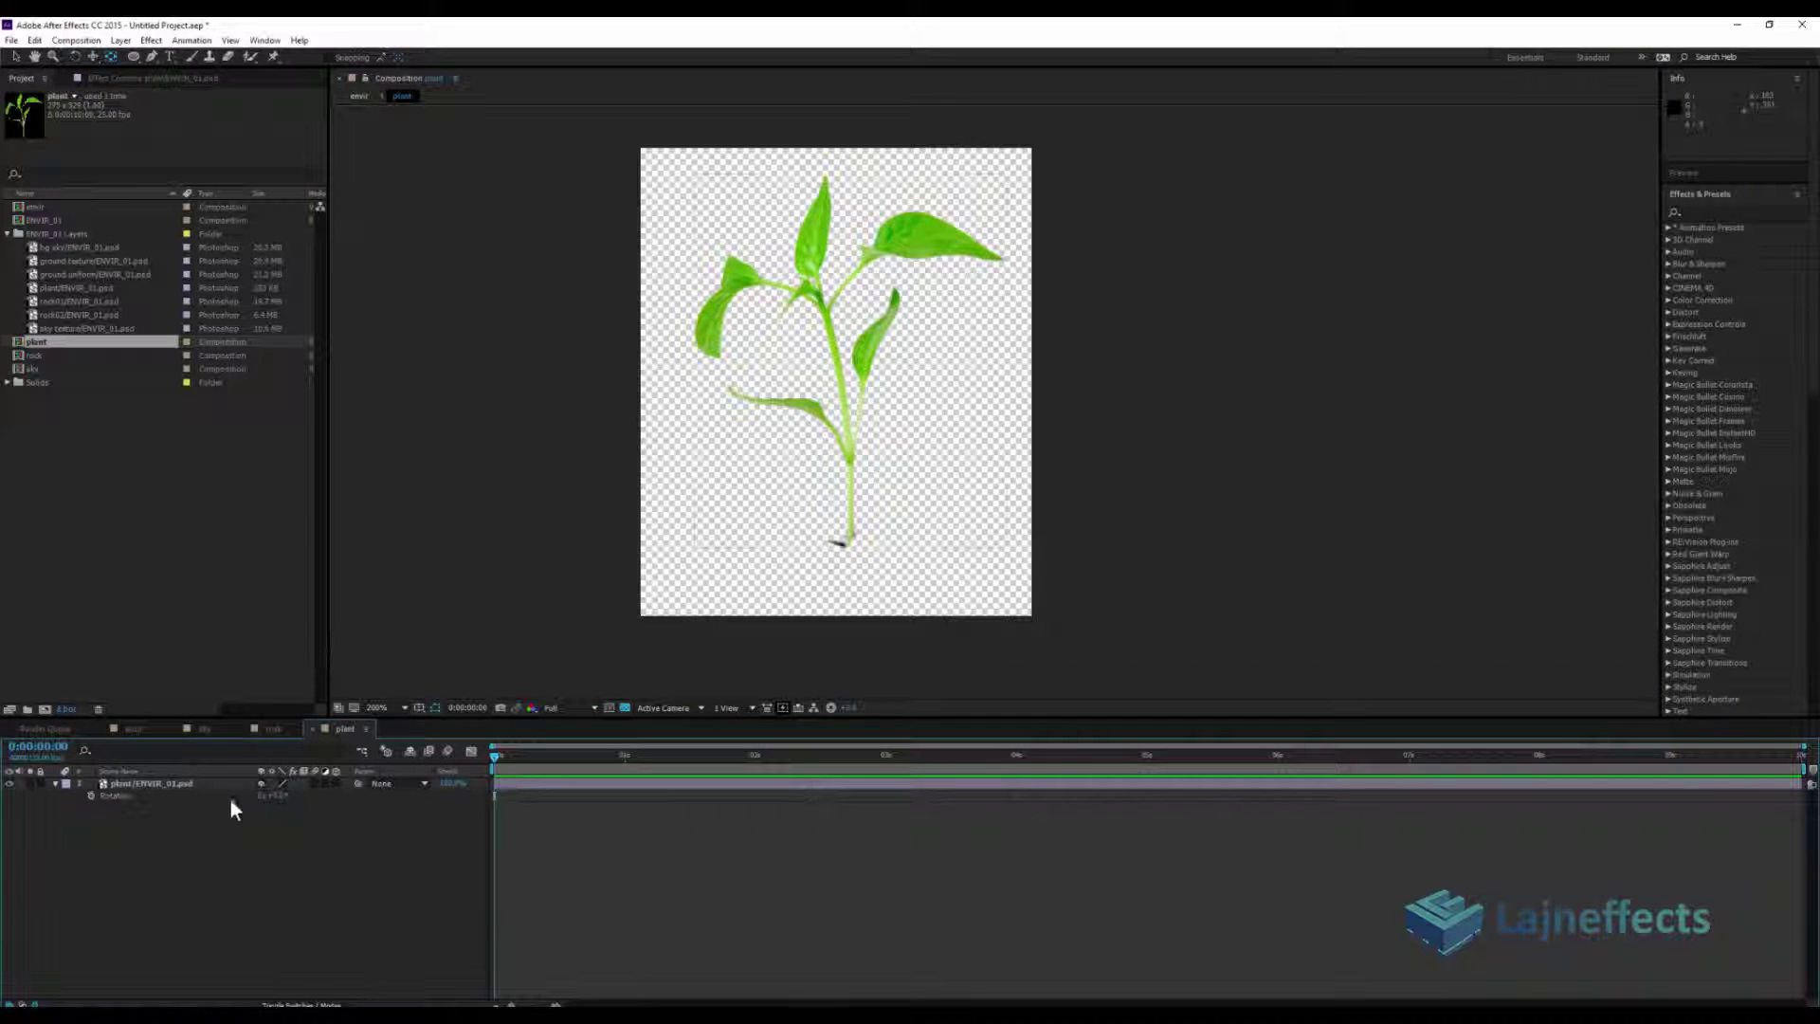
Set trial rotation keyframes at about one, three and seven seconds
click(91, 794)
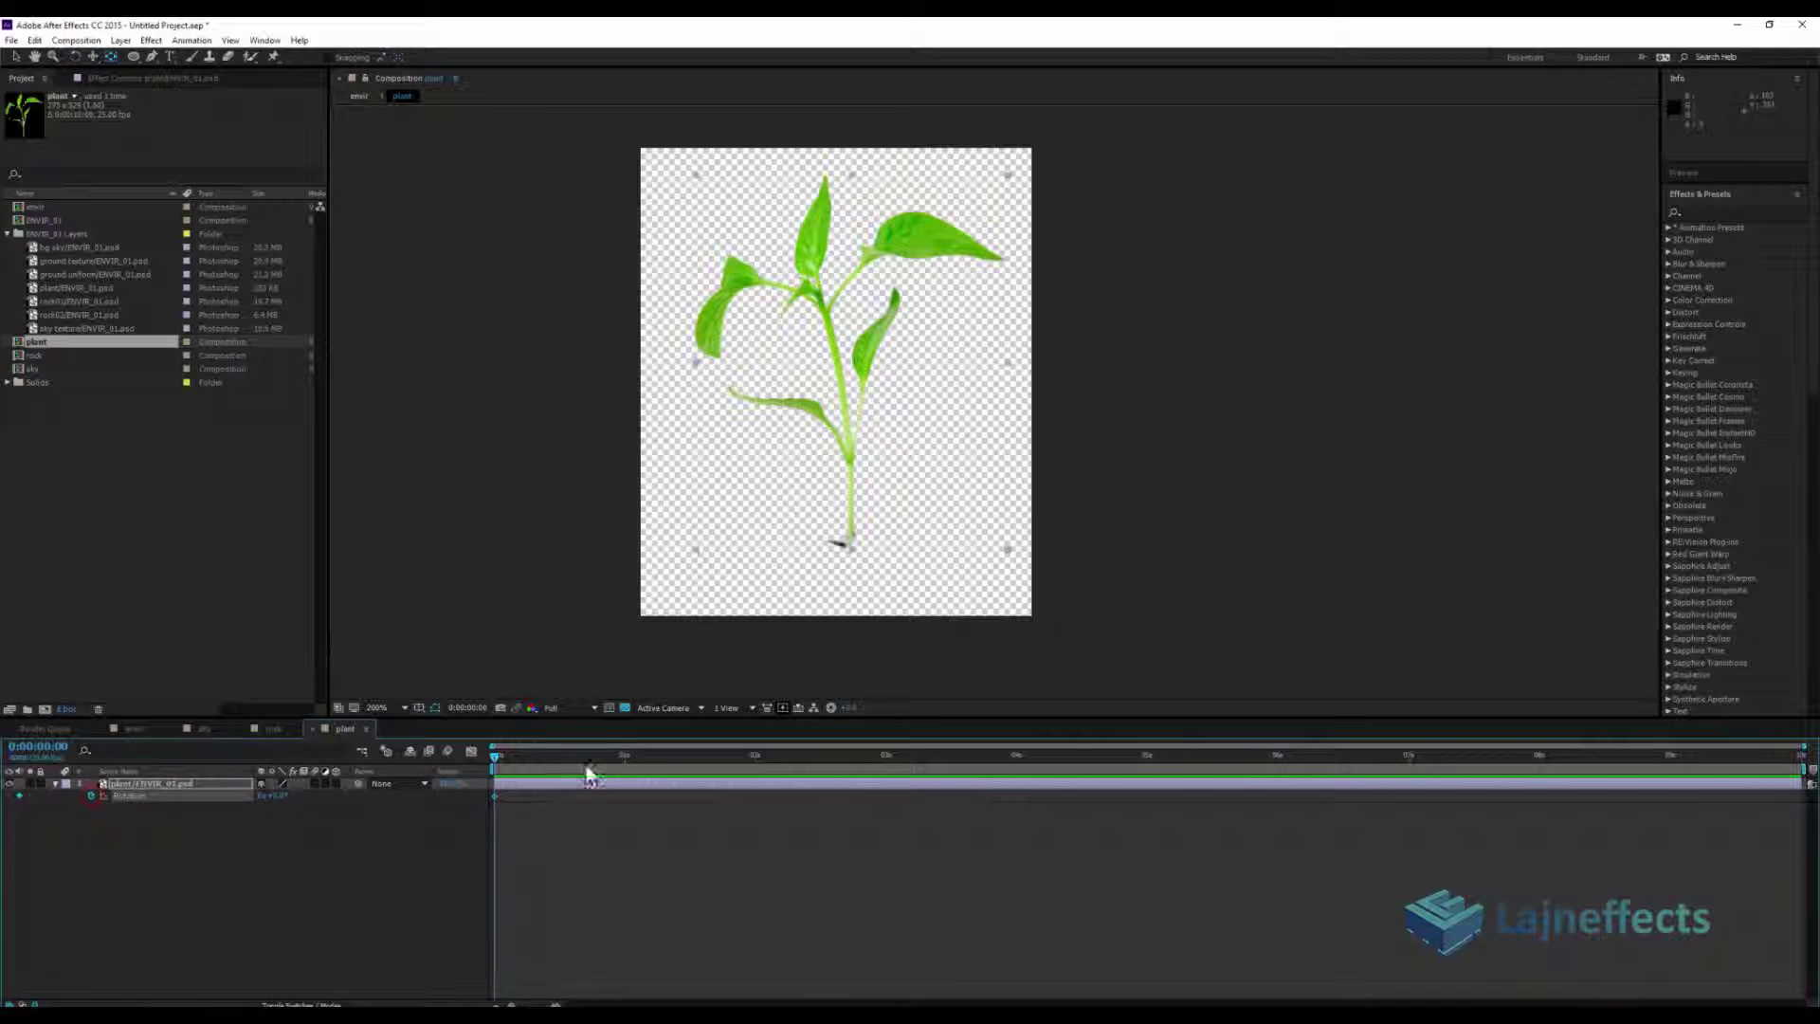
click(655, 758)
mouse_move(279, 800)
mouse_down()
mouse_move(314, 801)
mouse_move(241, 801)
mouse_up()
click(938, 754)
click(1207, 756)
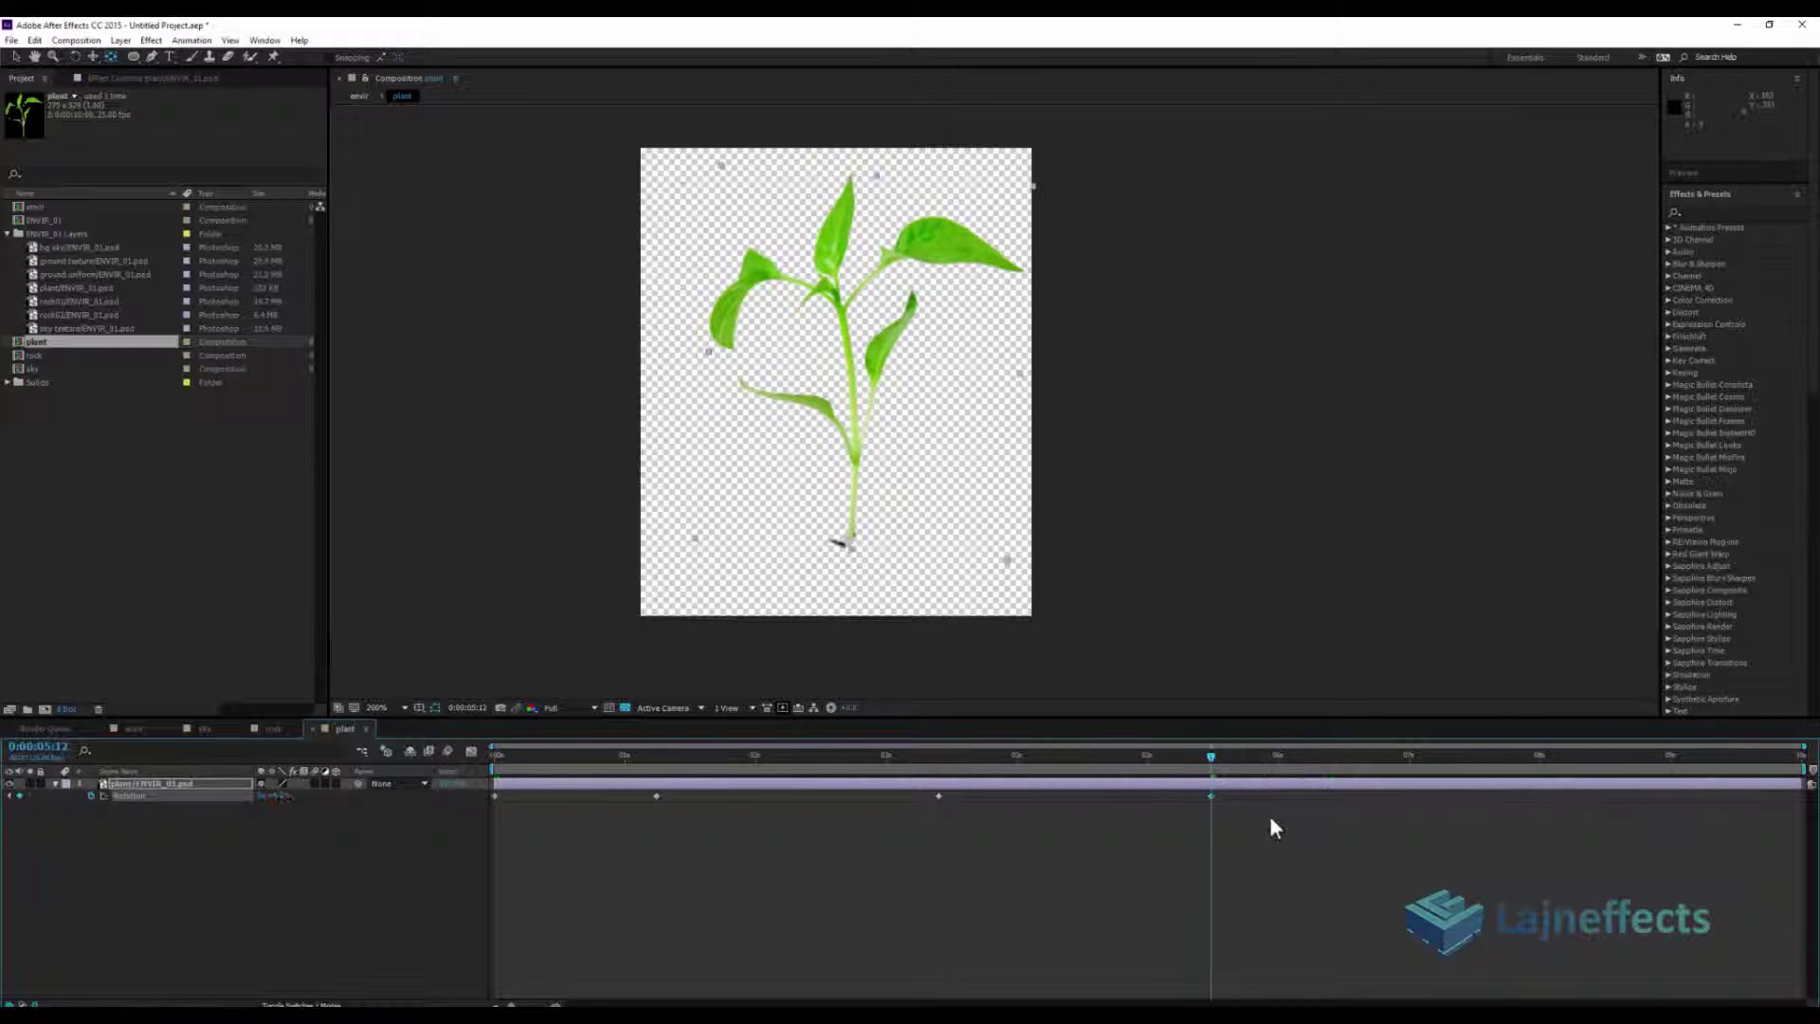
click(1452, 757)
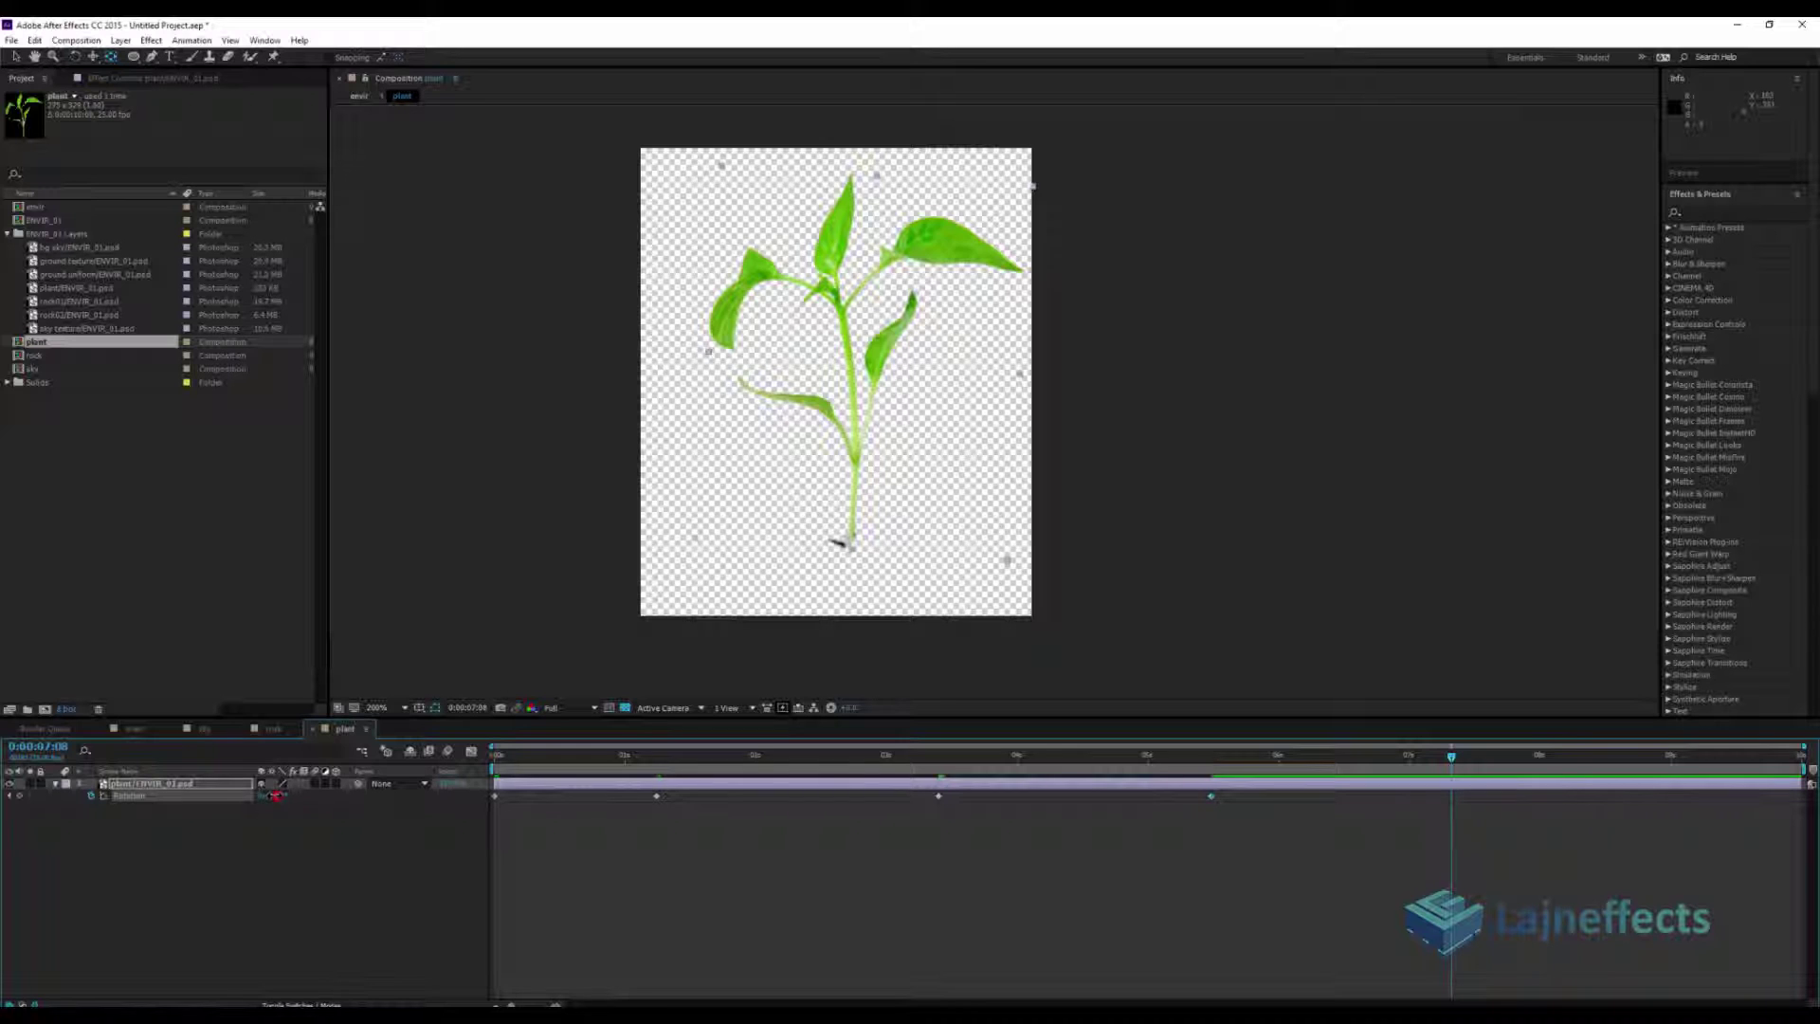
drag(280, 801, 213, 800)
Preview the rotation sway from the start and select the rotation keyframes
key(space)
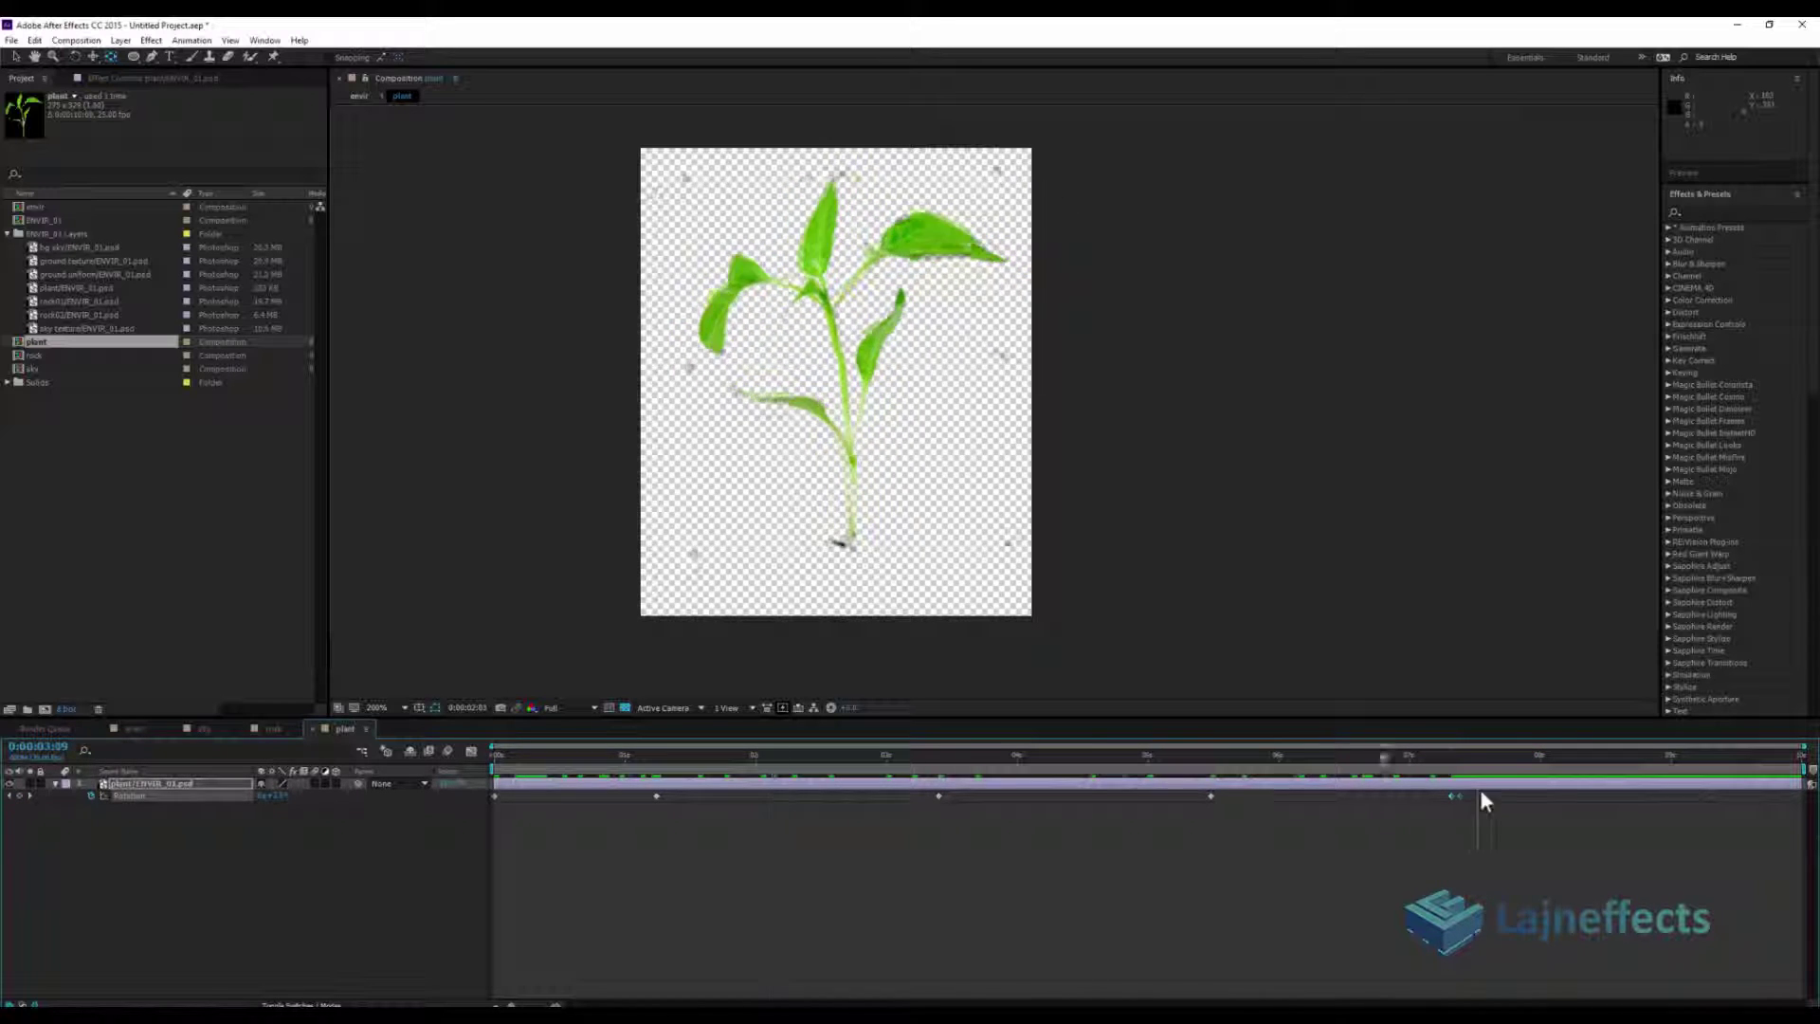
drag(547, 825, 503, 825)
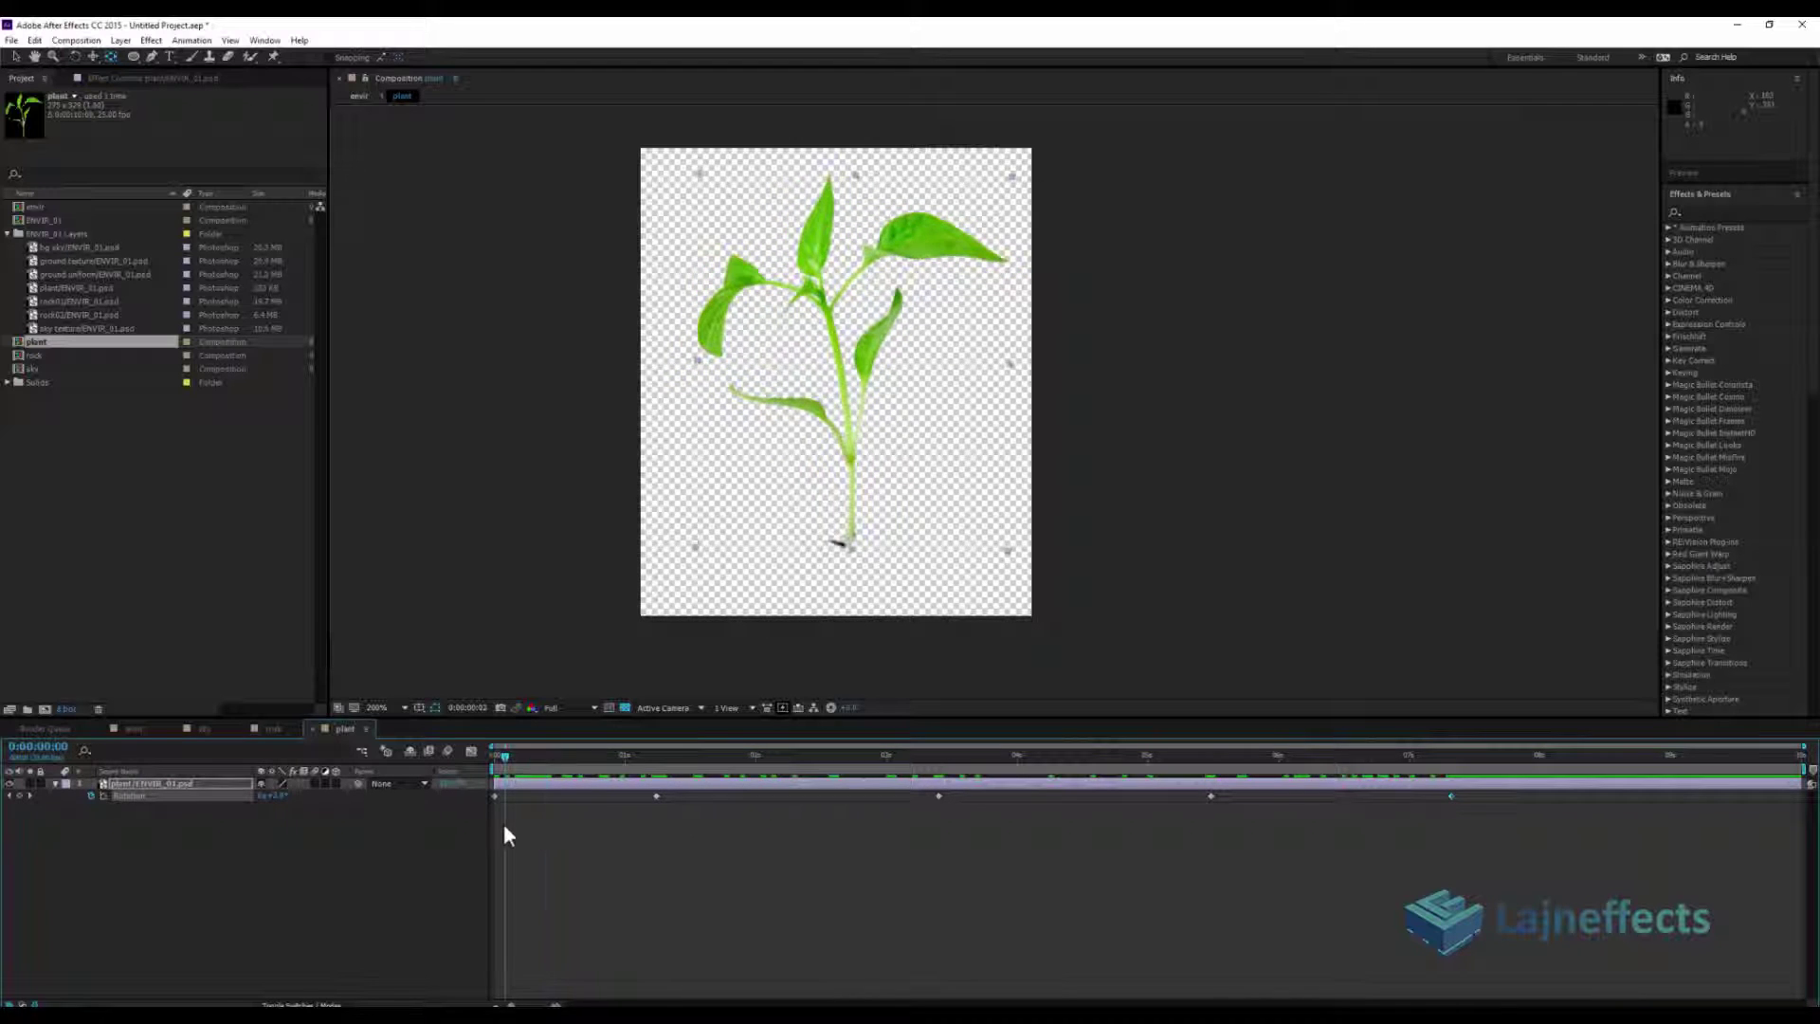
key(space)
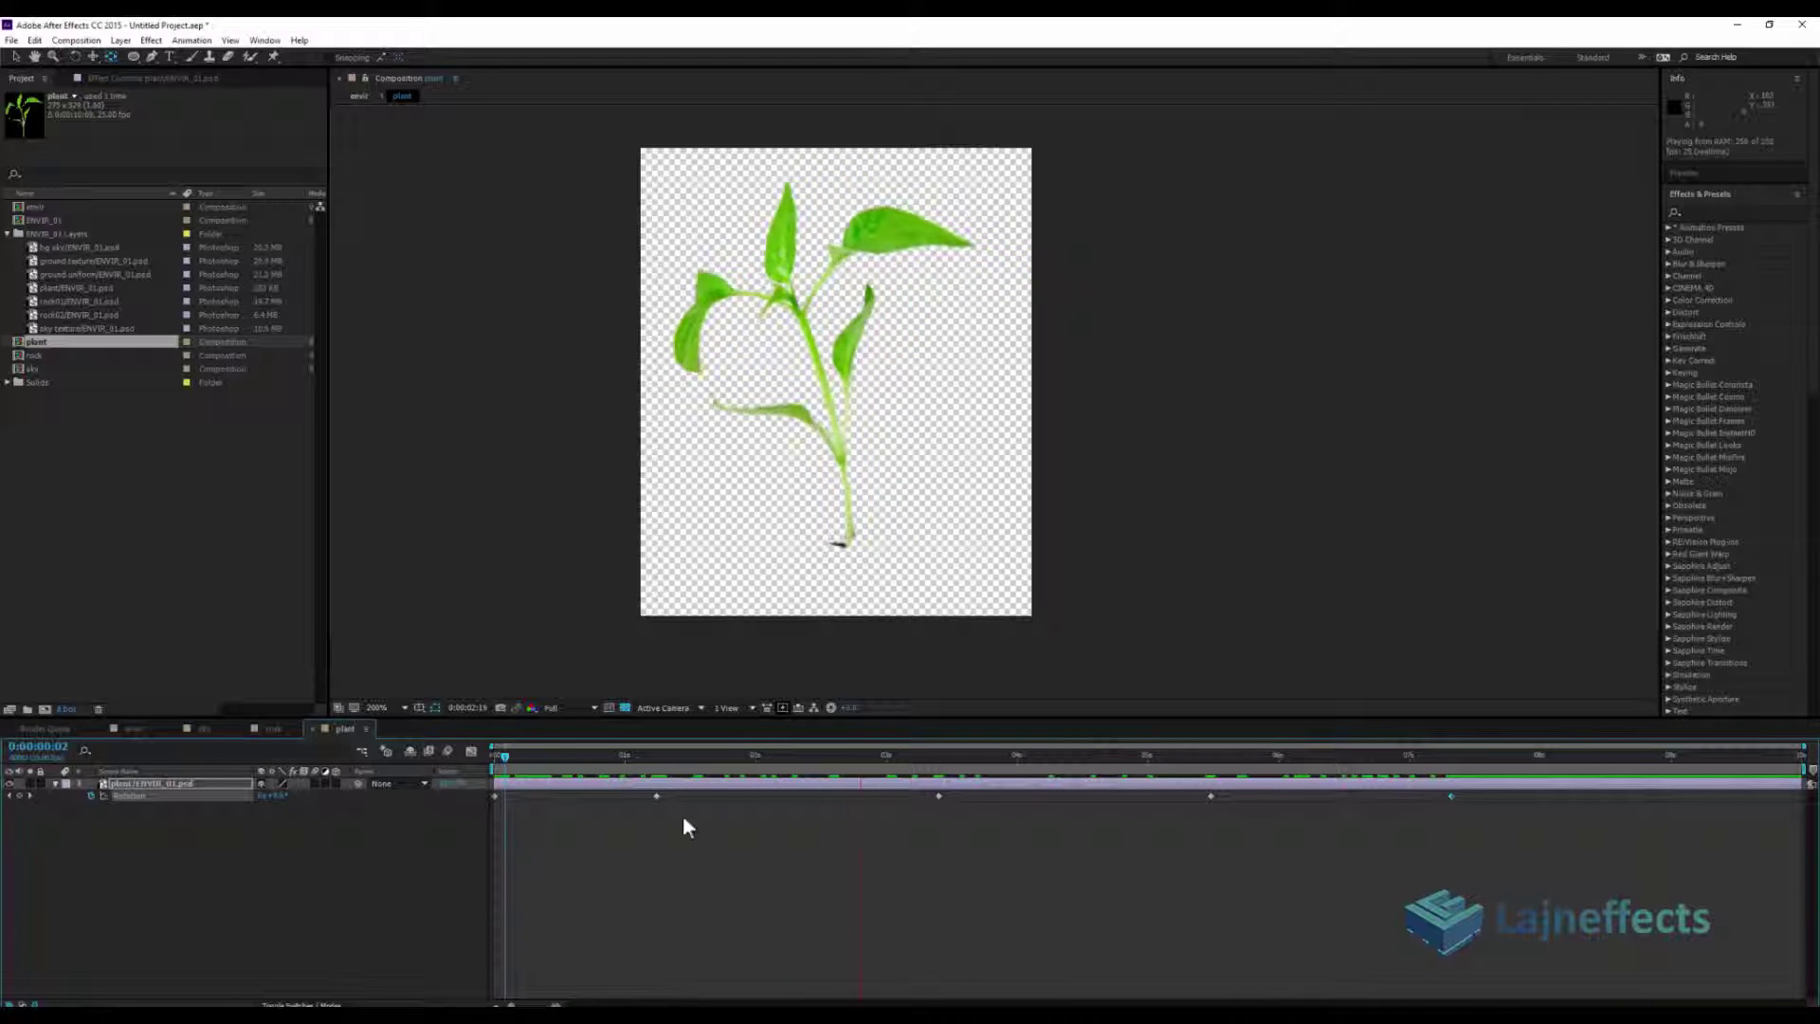
click(666, 755)
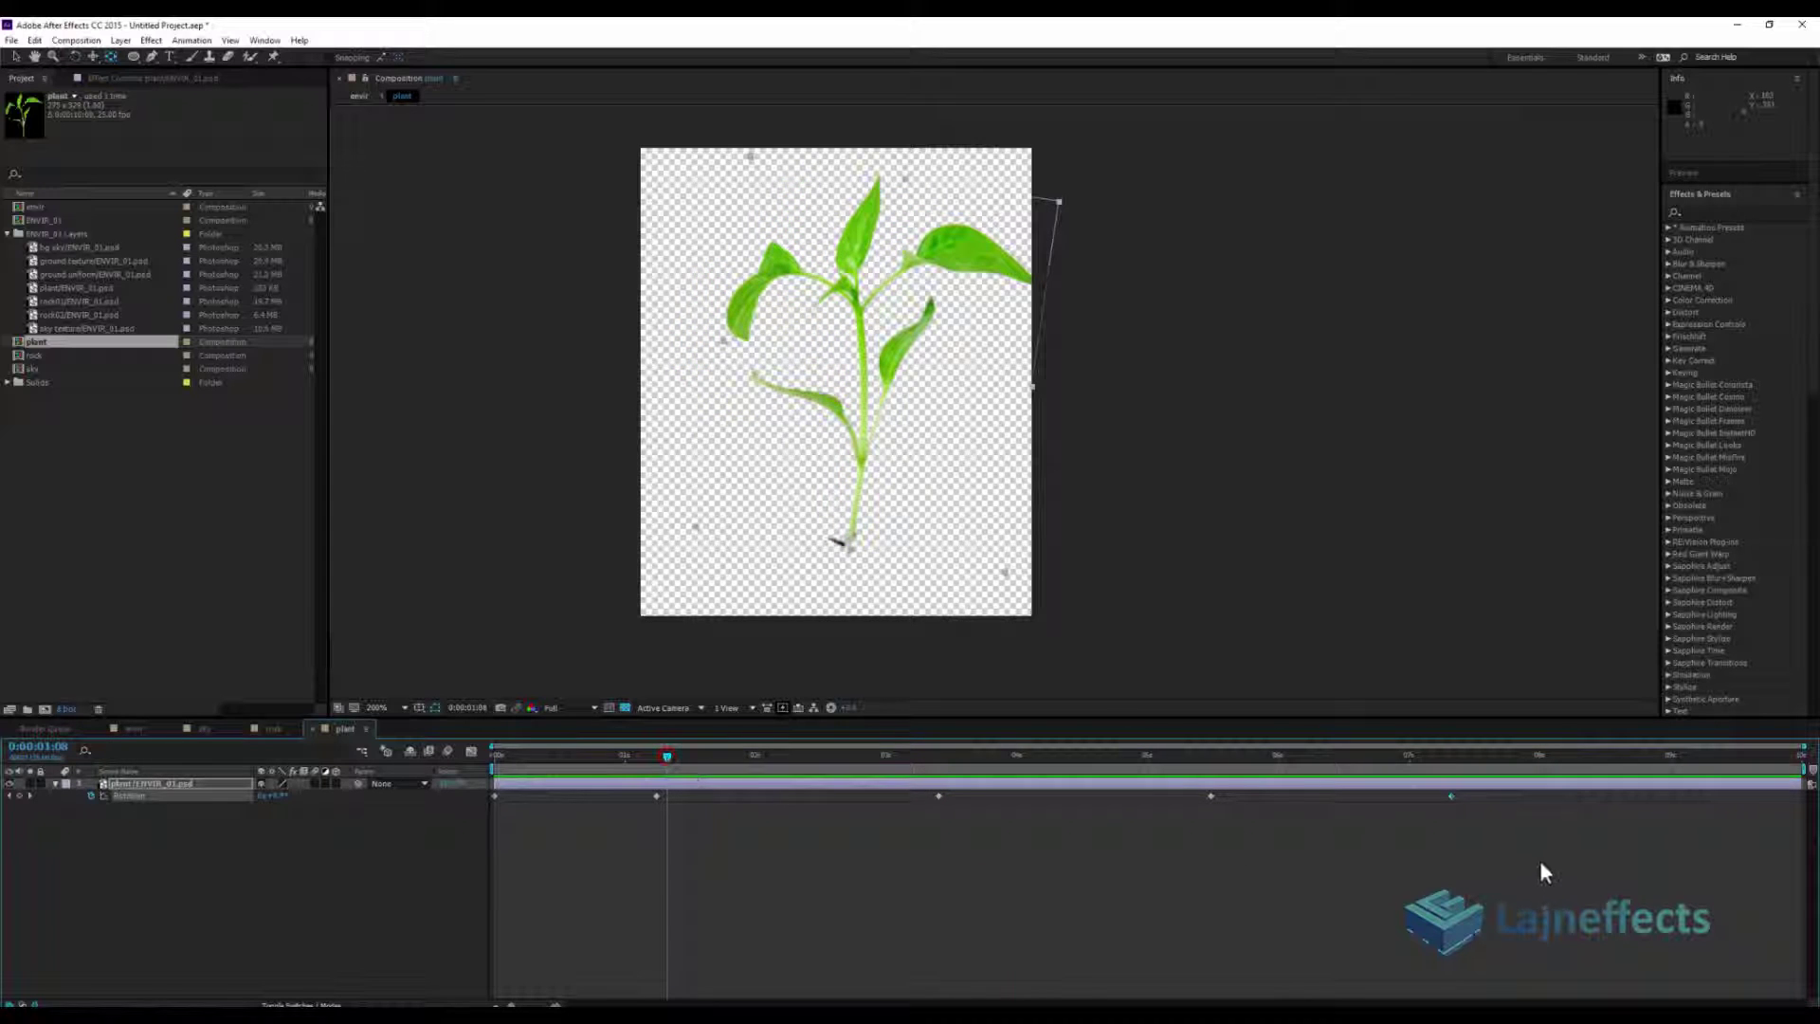
drag(784, 825, 515, 792)
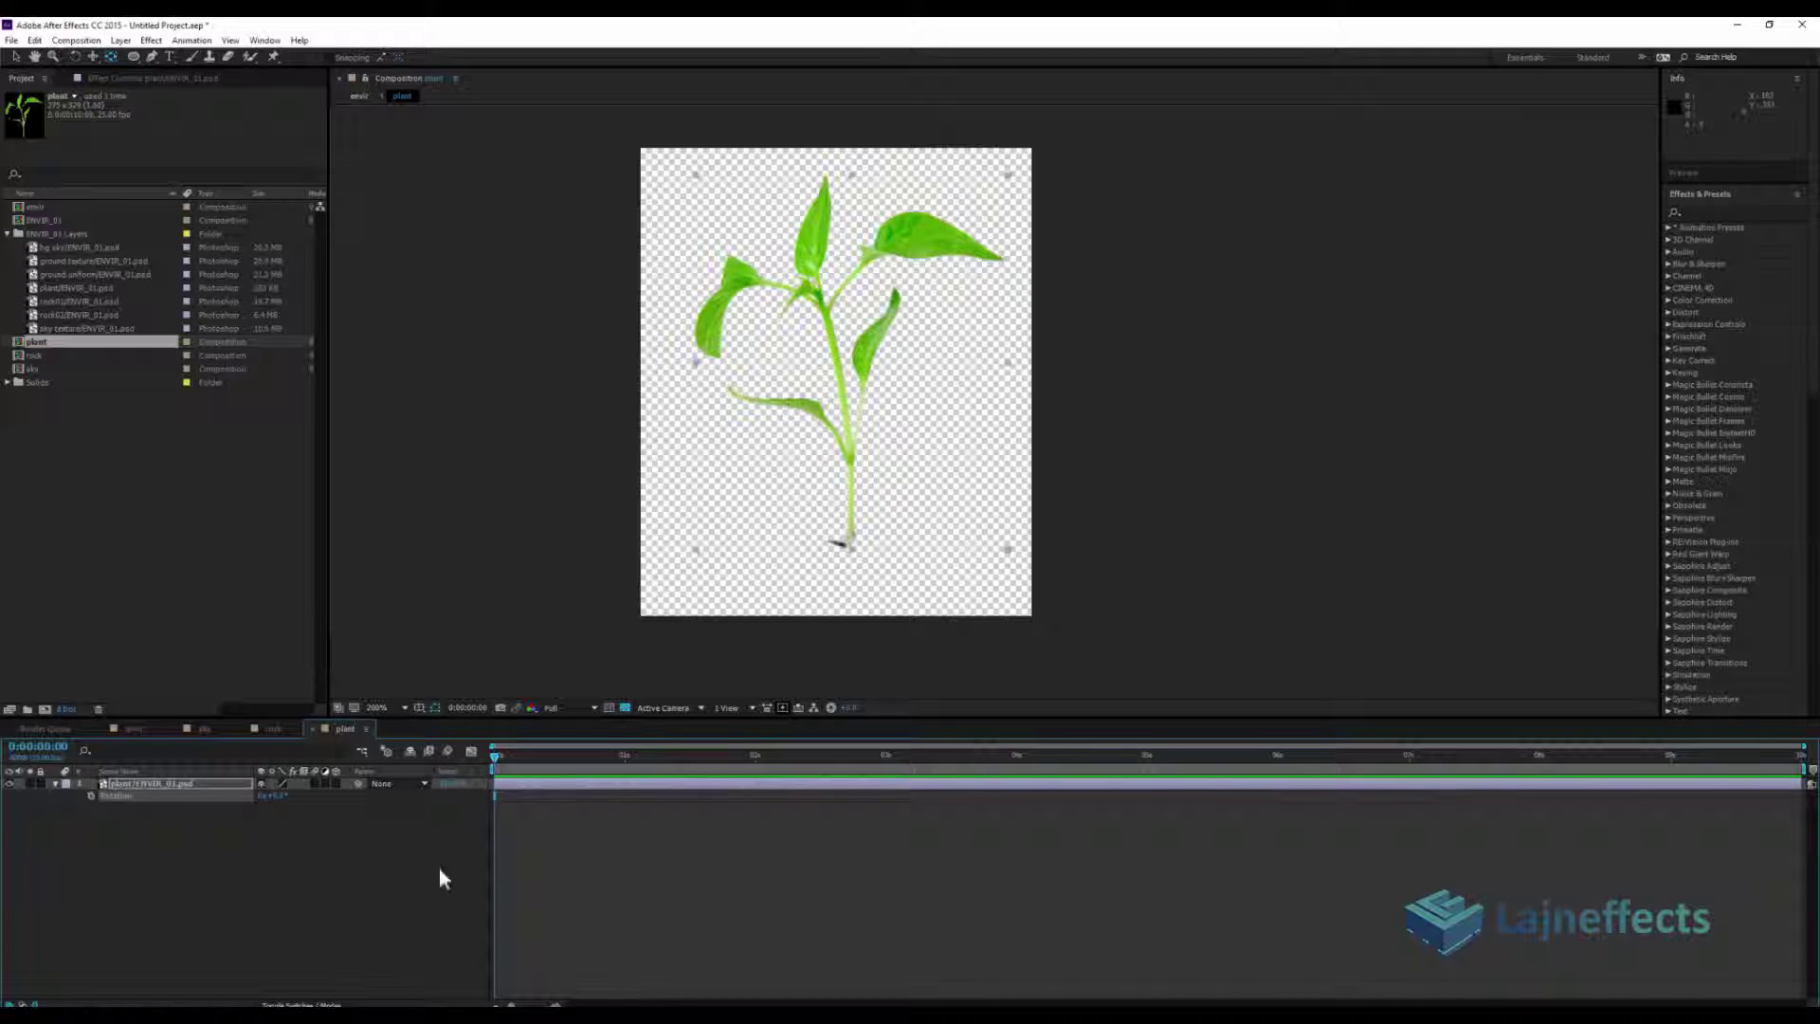
Replace the rotation keyframes with a wiggle(1,5) expression and preview the sway
click(91, 793)
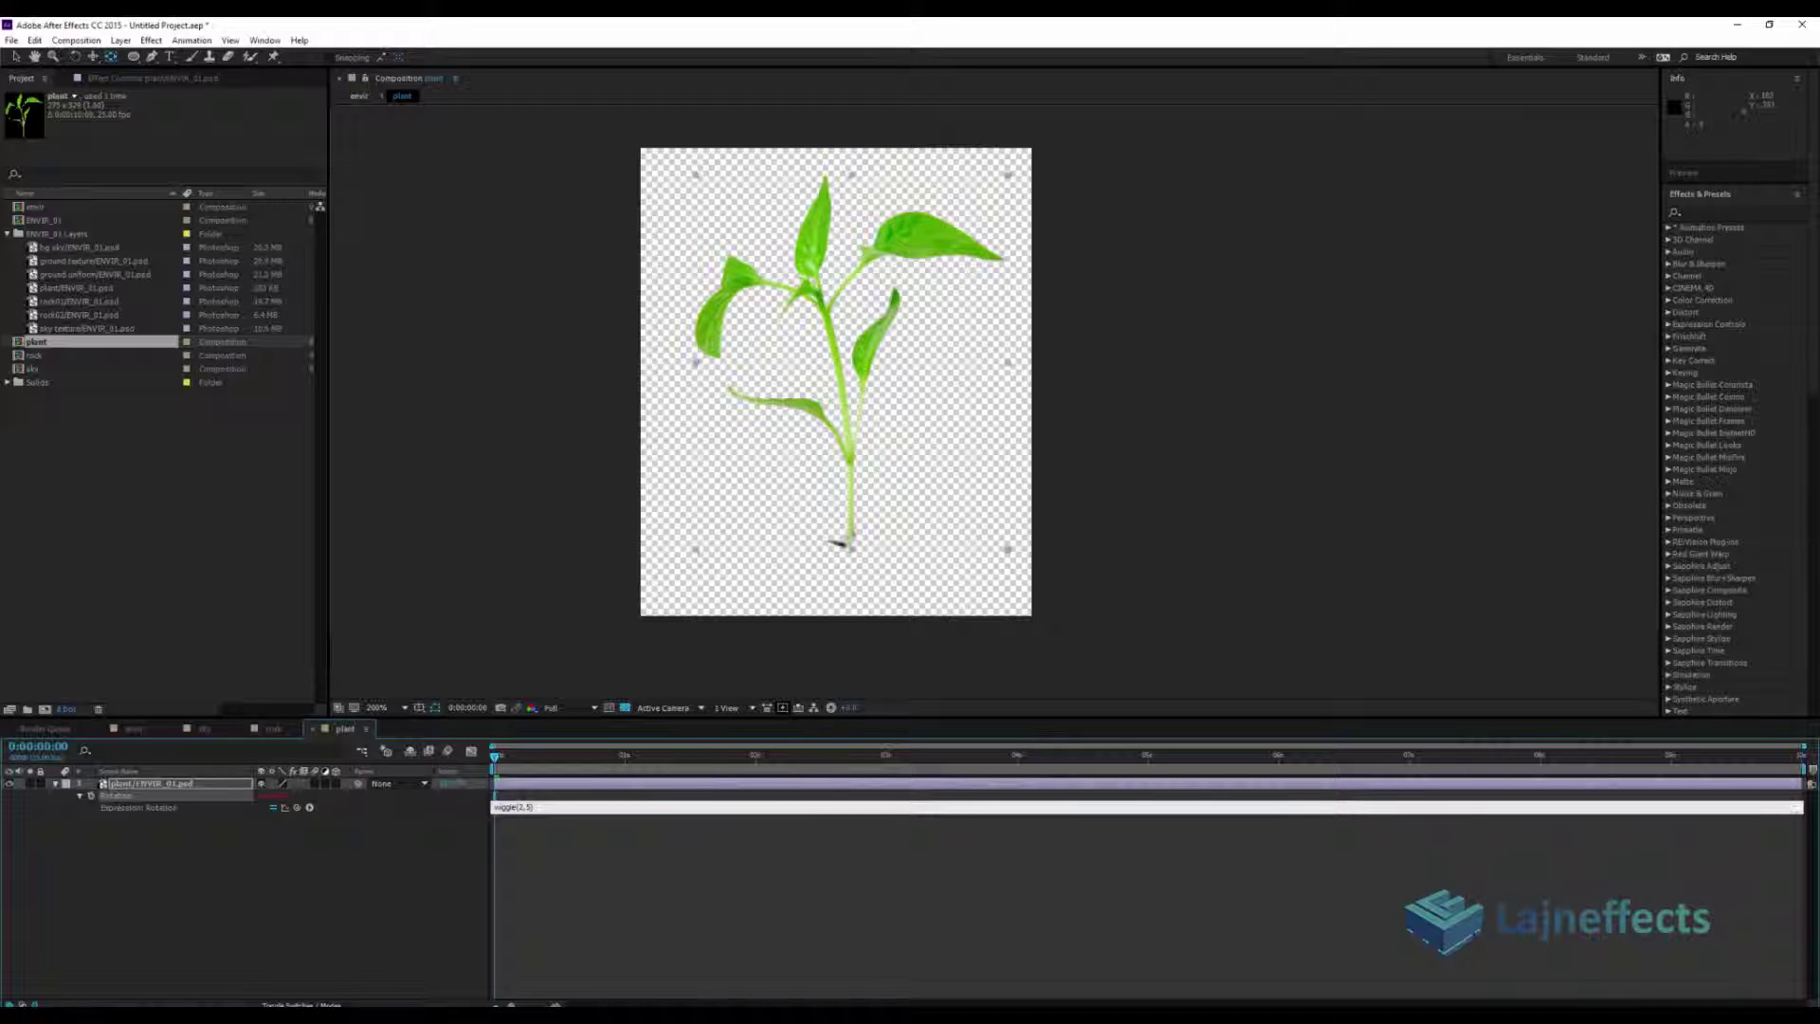
click(670, 916)
key(space)
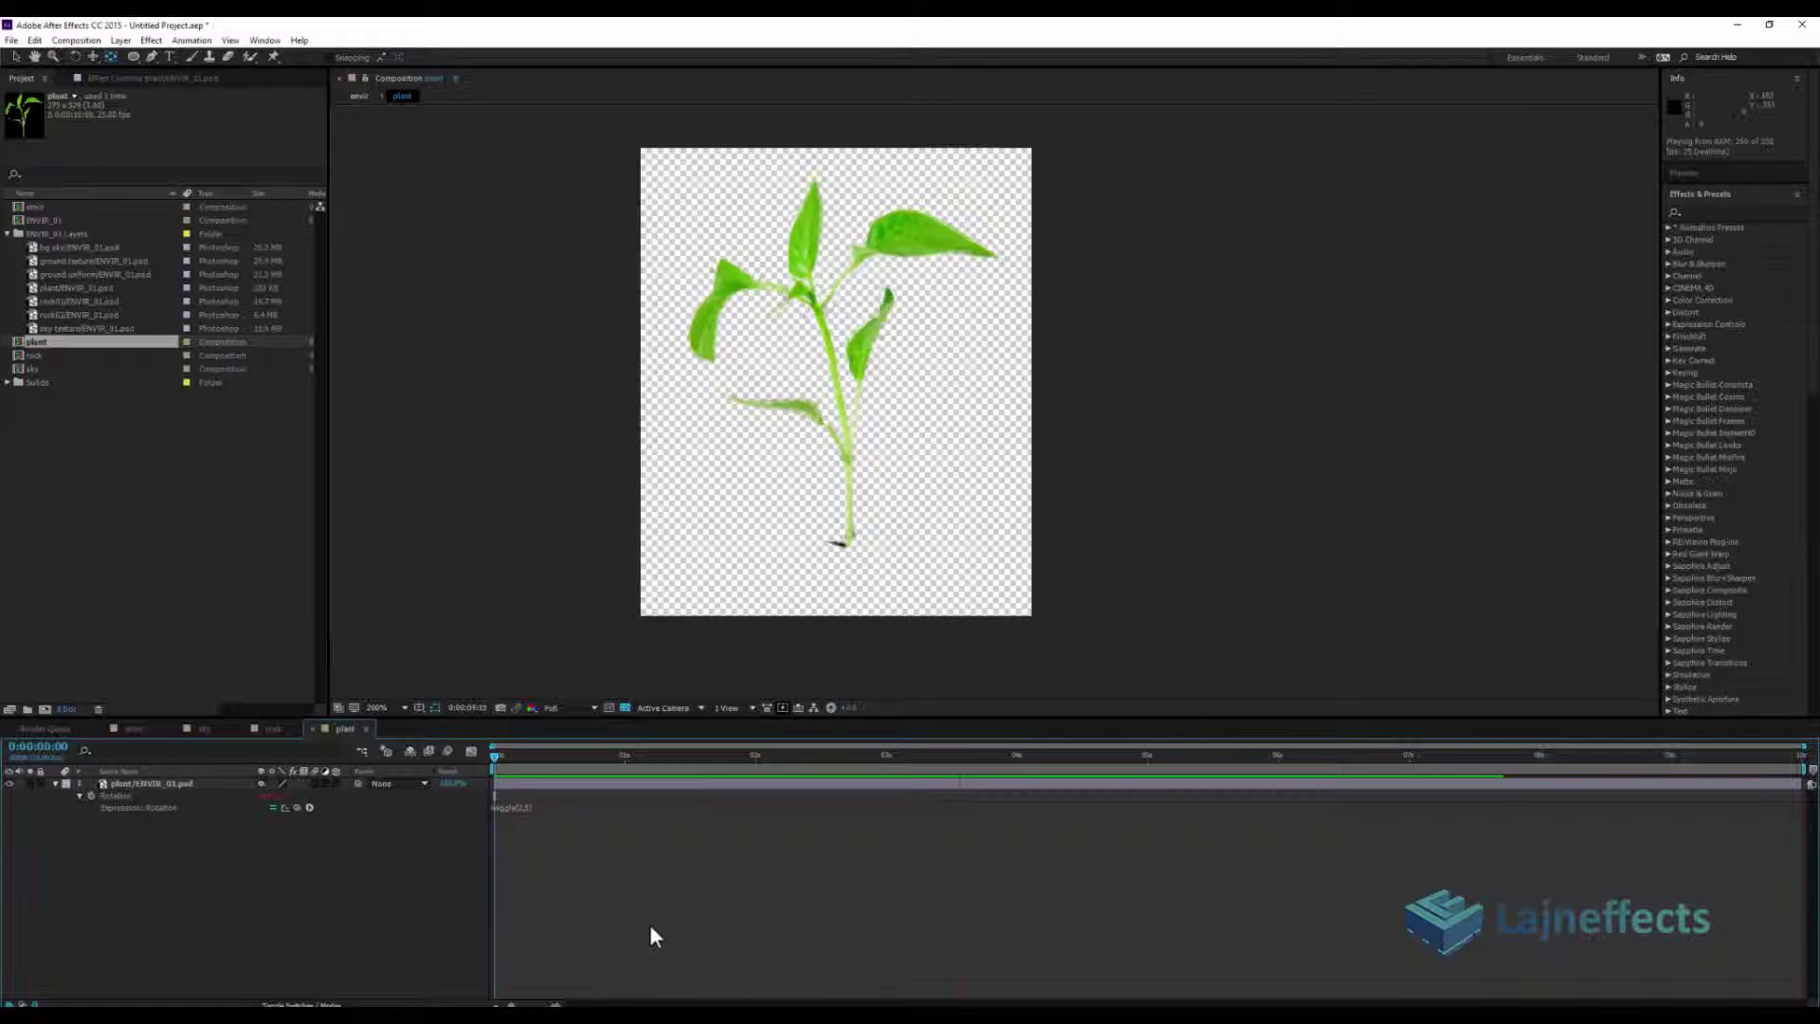
click(638, 754)
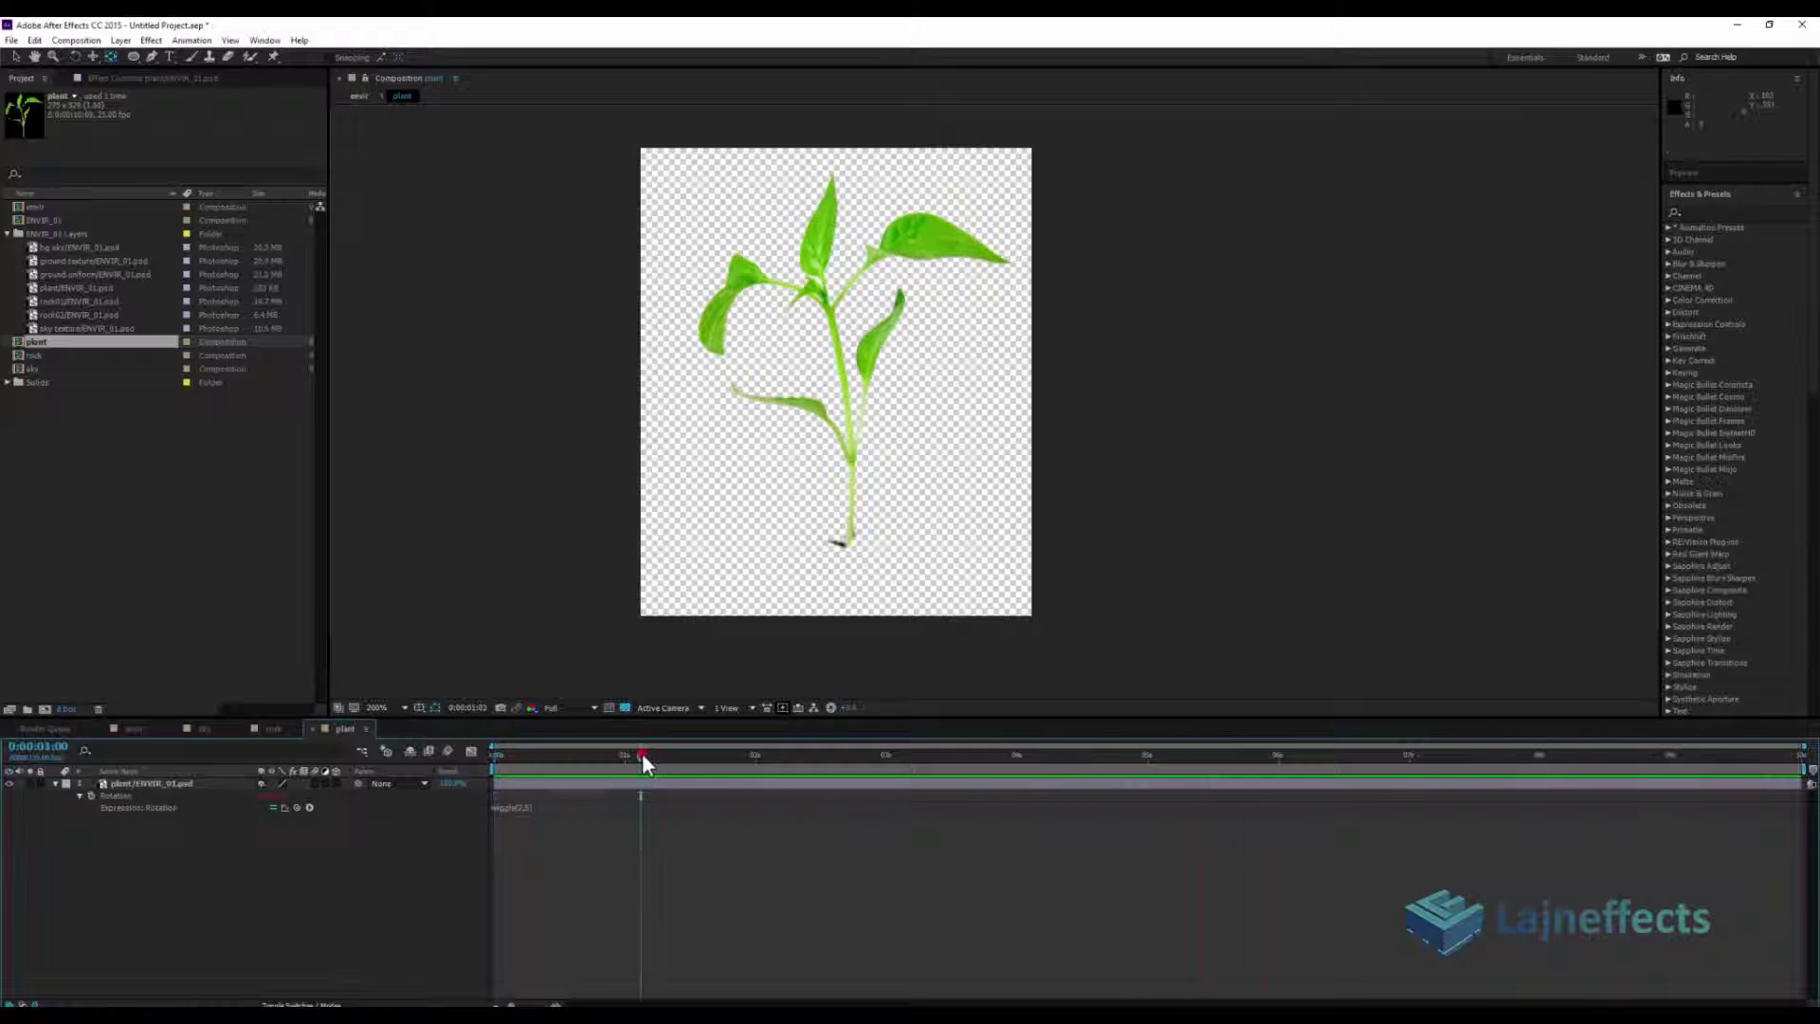
drag(517, 758, 656, 758)
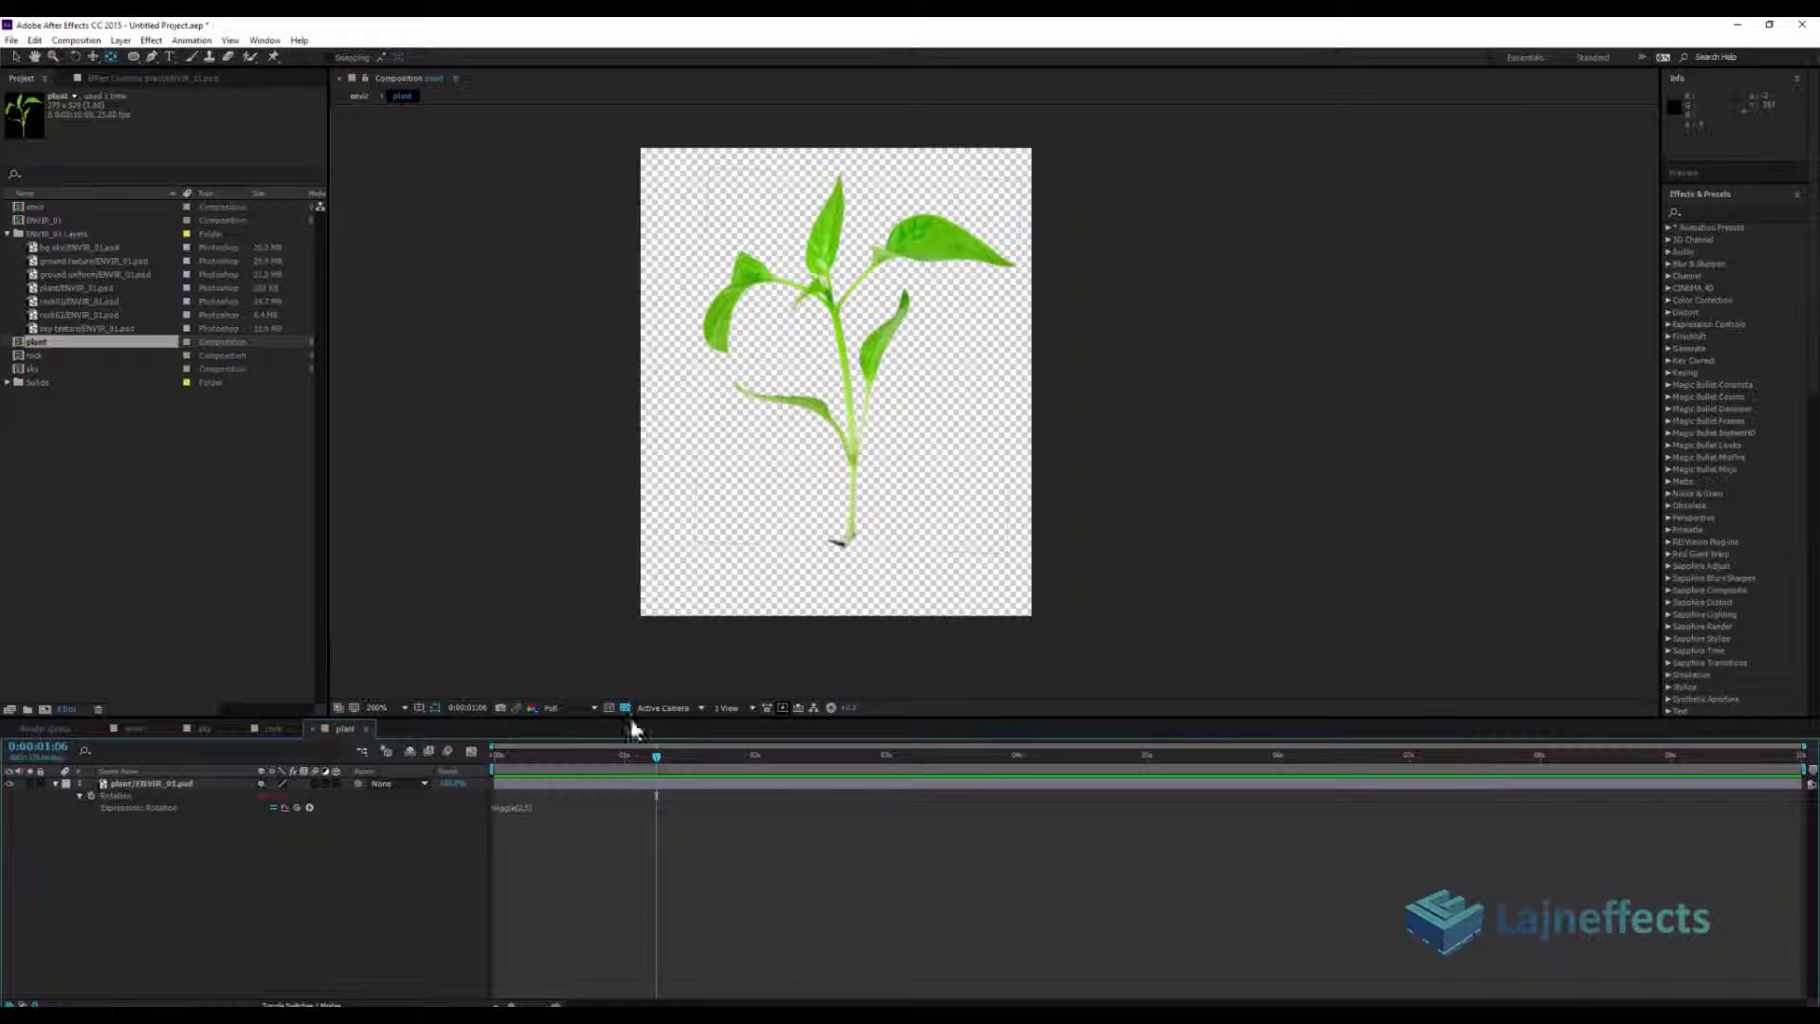
Add a new adjustment layer and apply the Twirl distortion effect to it
right_click(607, 863)
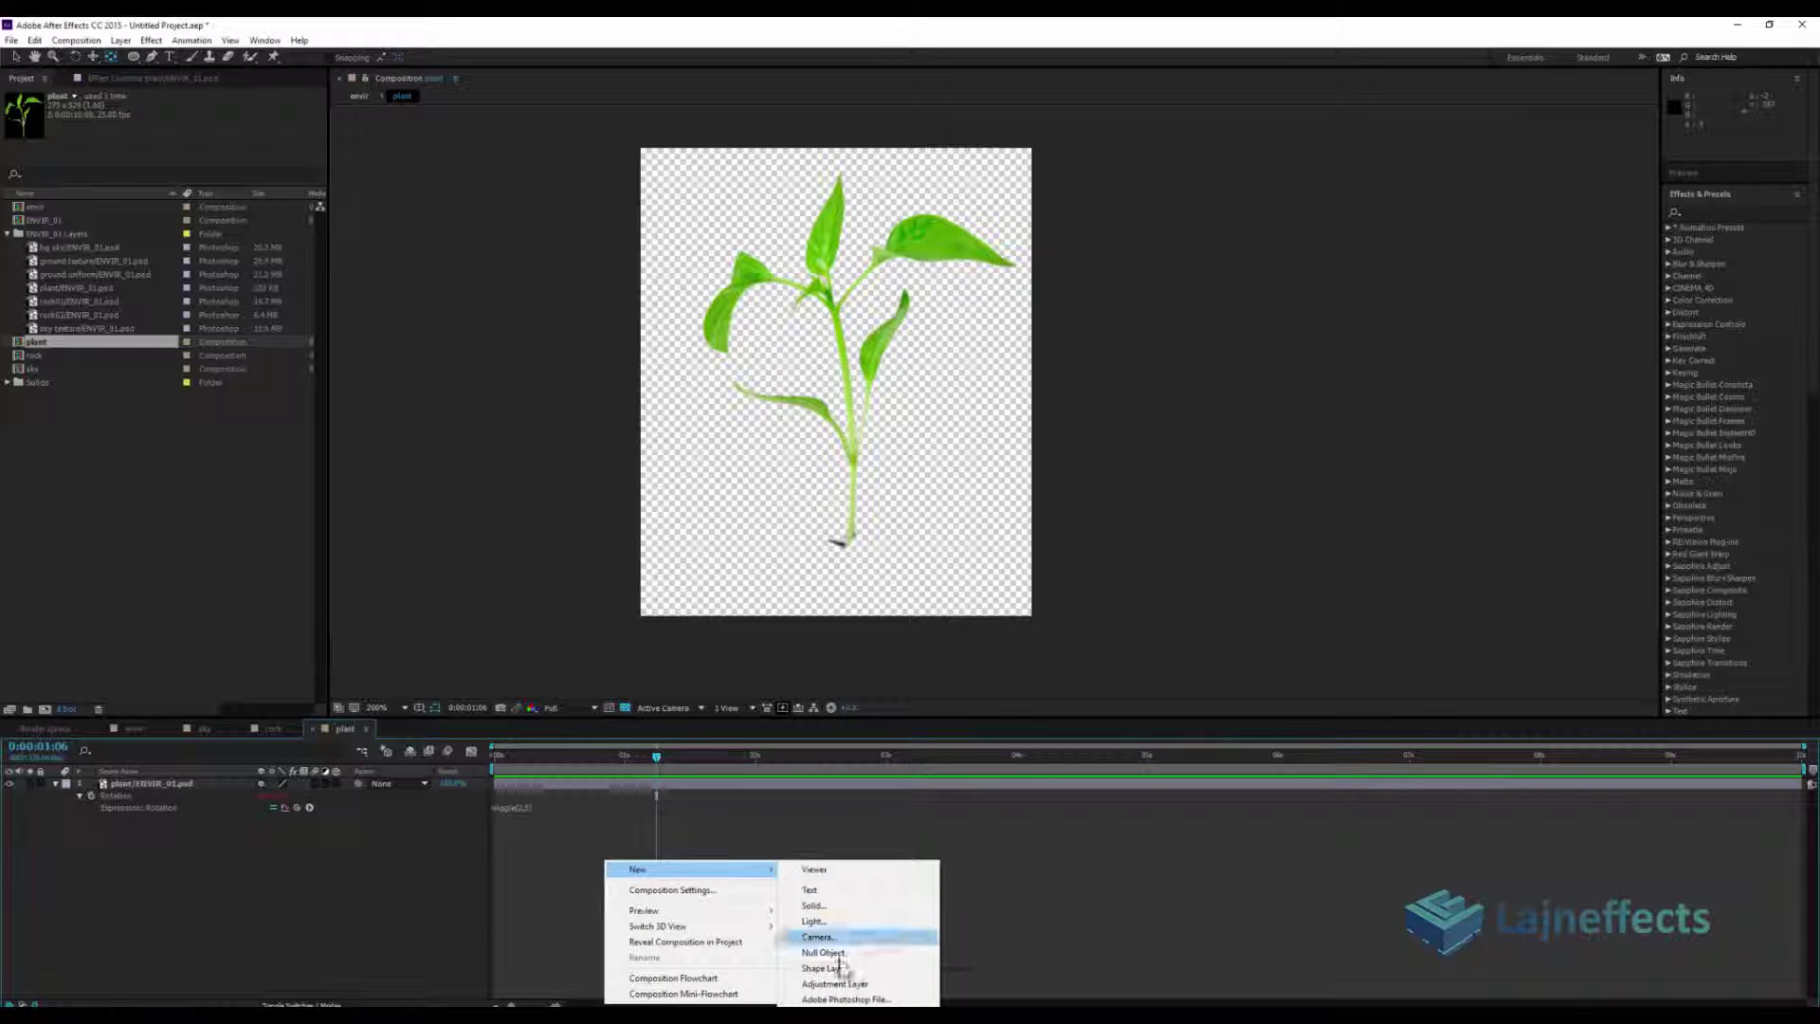
click(838, 979)
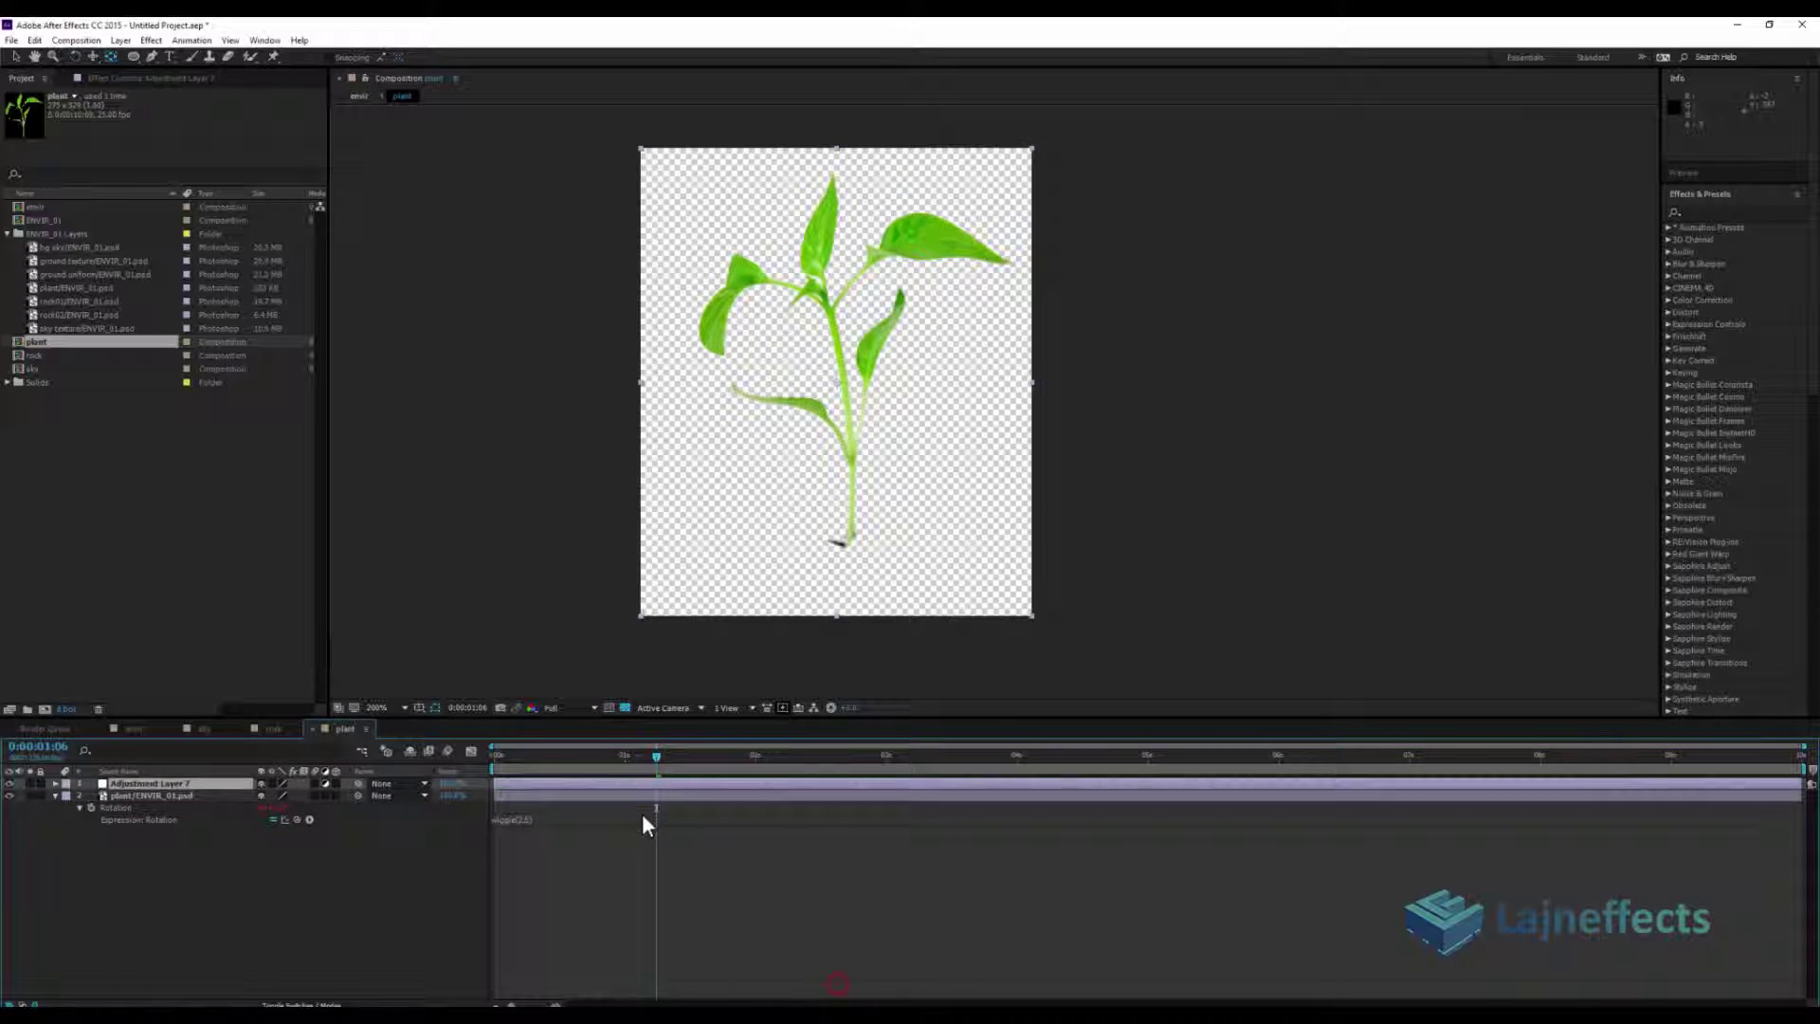
right_click(586, 793)
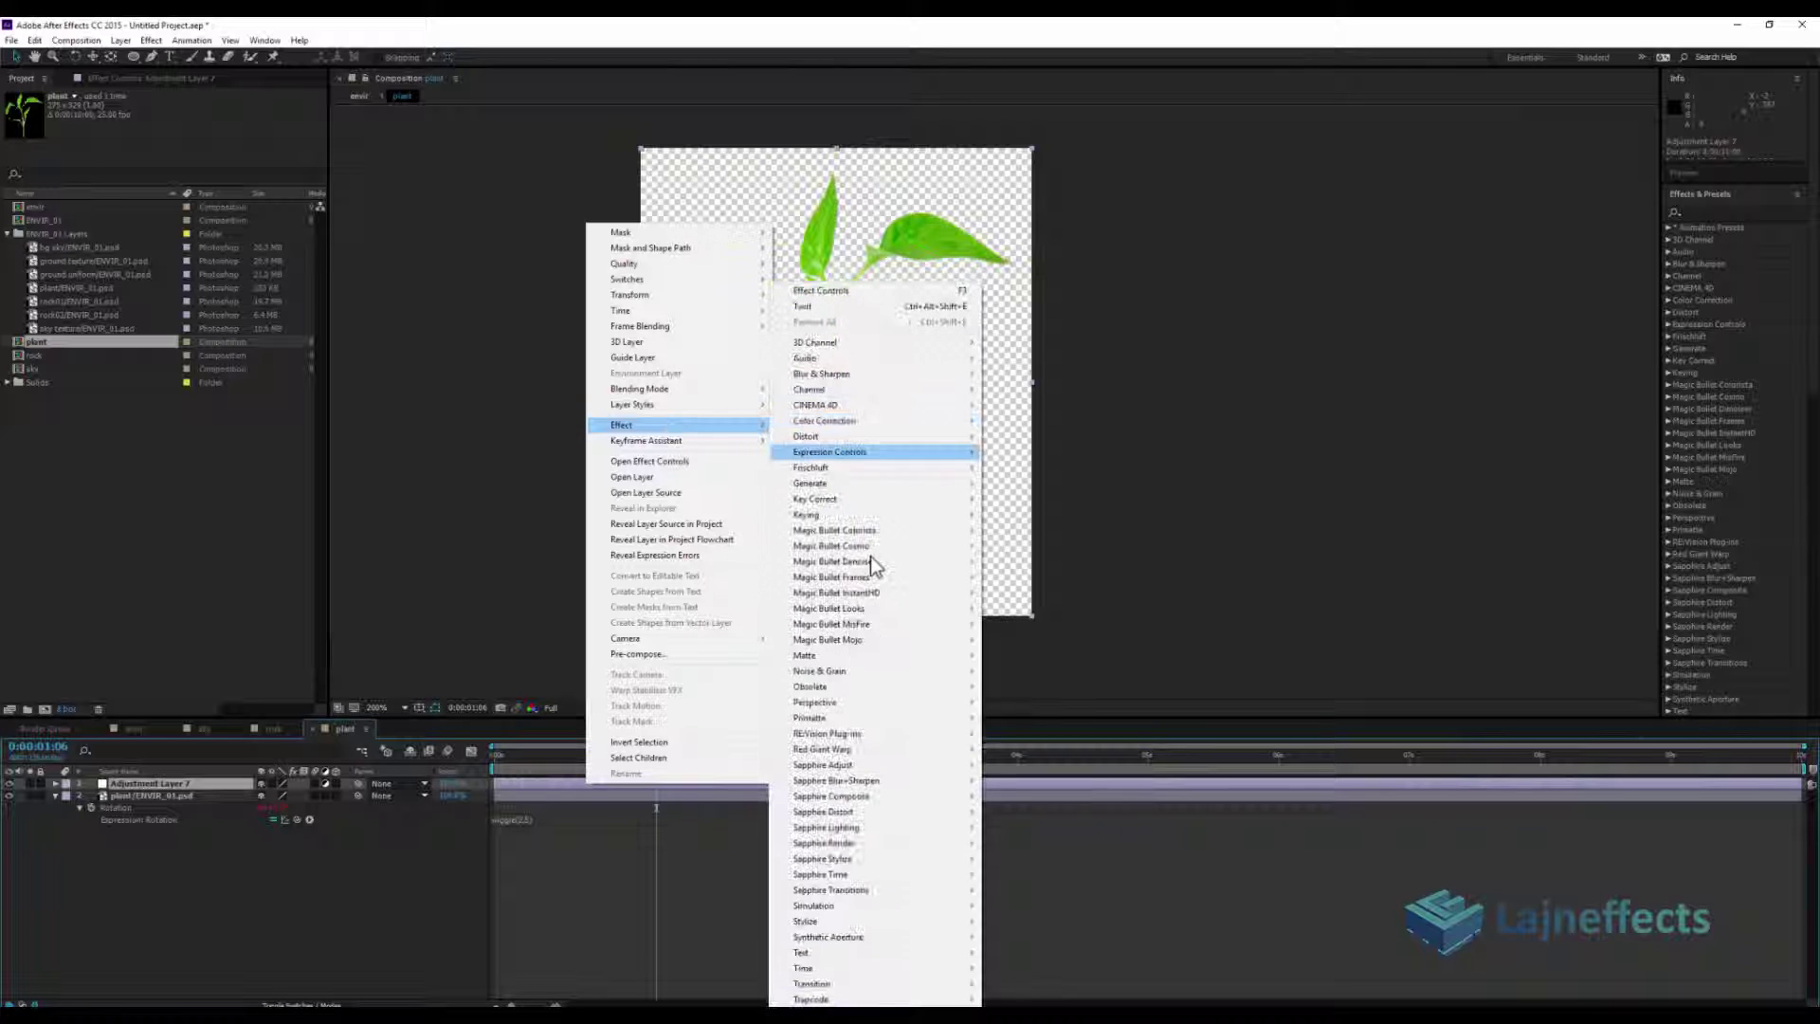
mouse_move(622, 424)
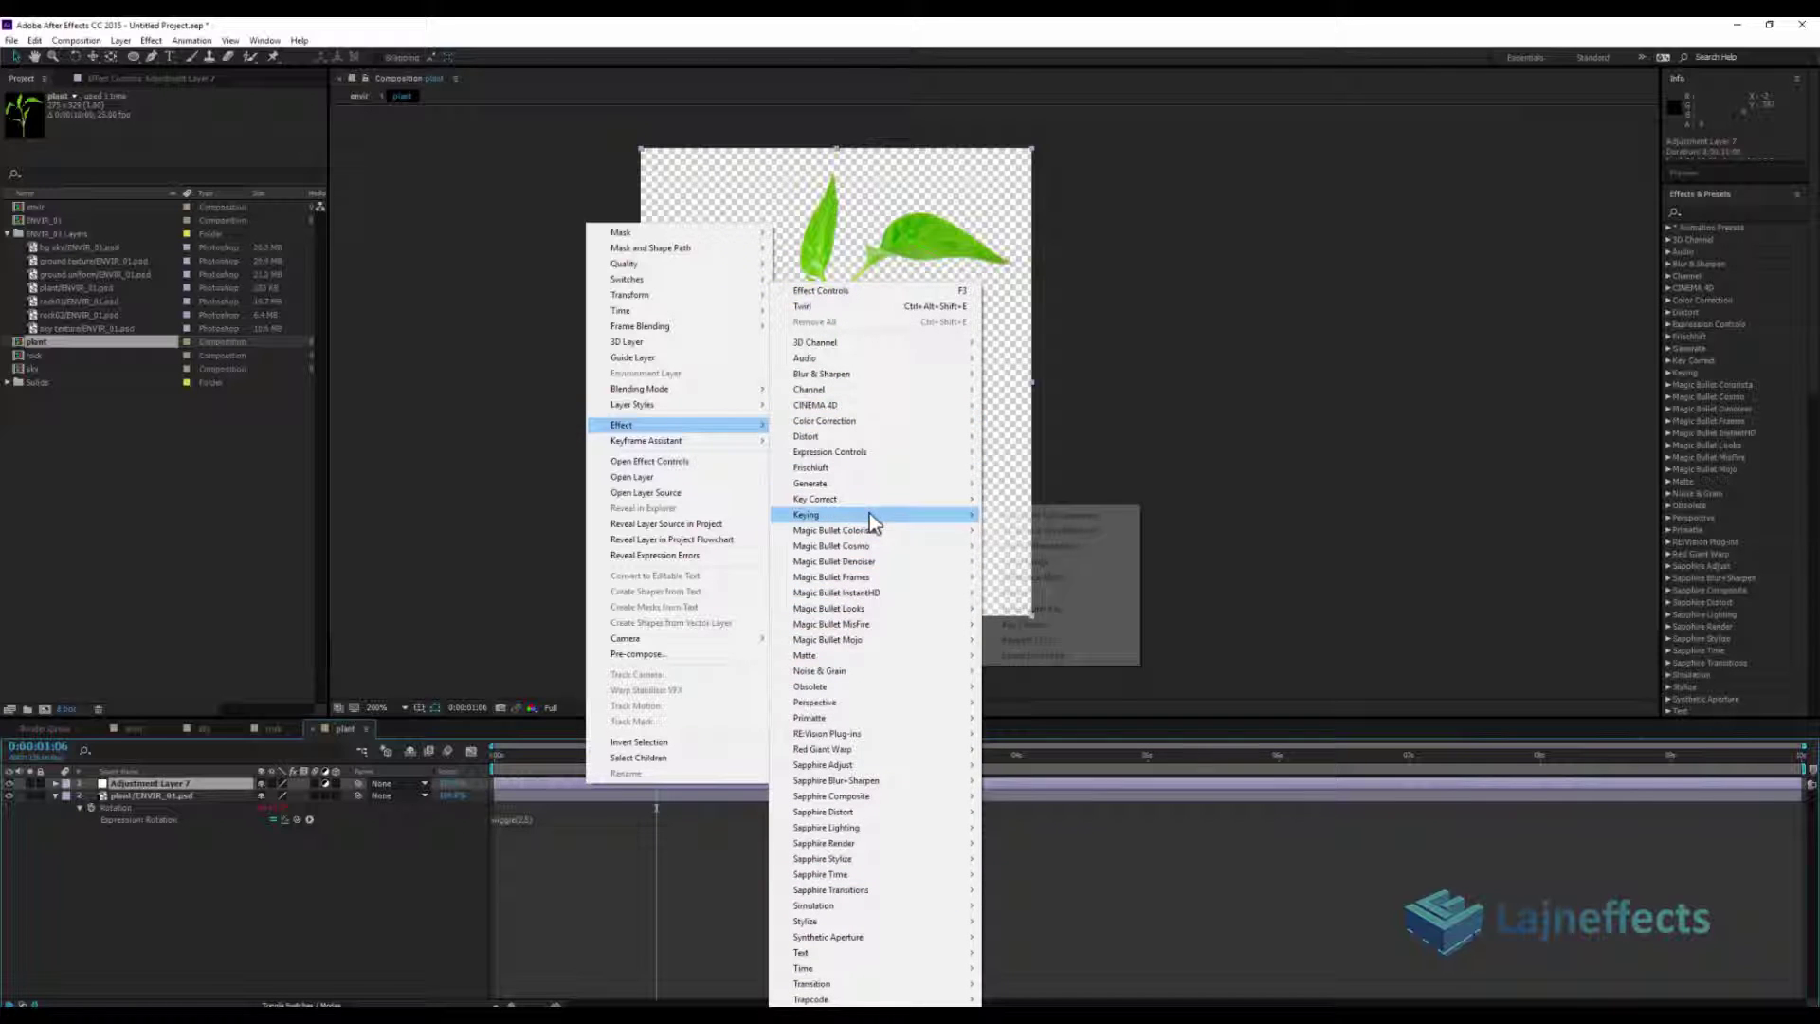
mouse_move(871, 435)
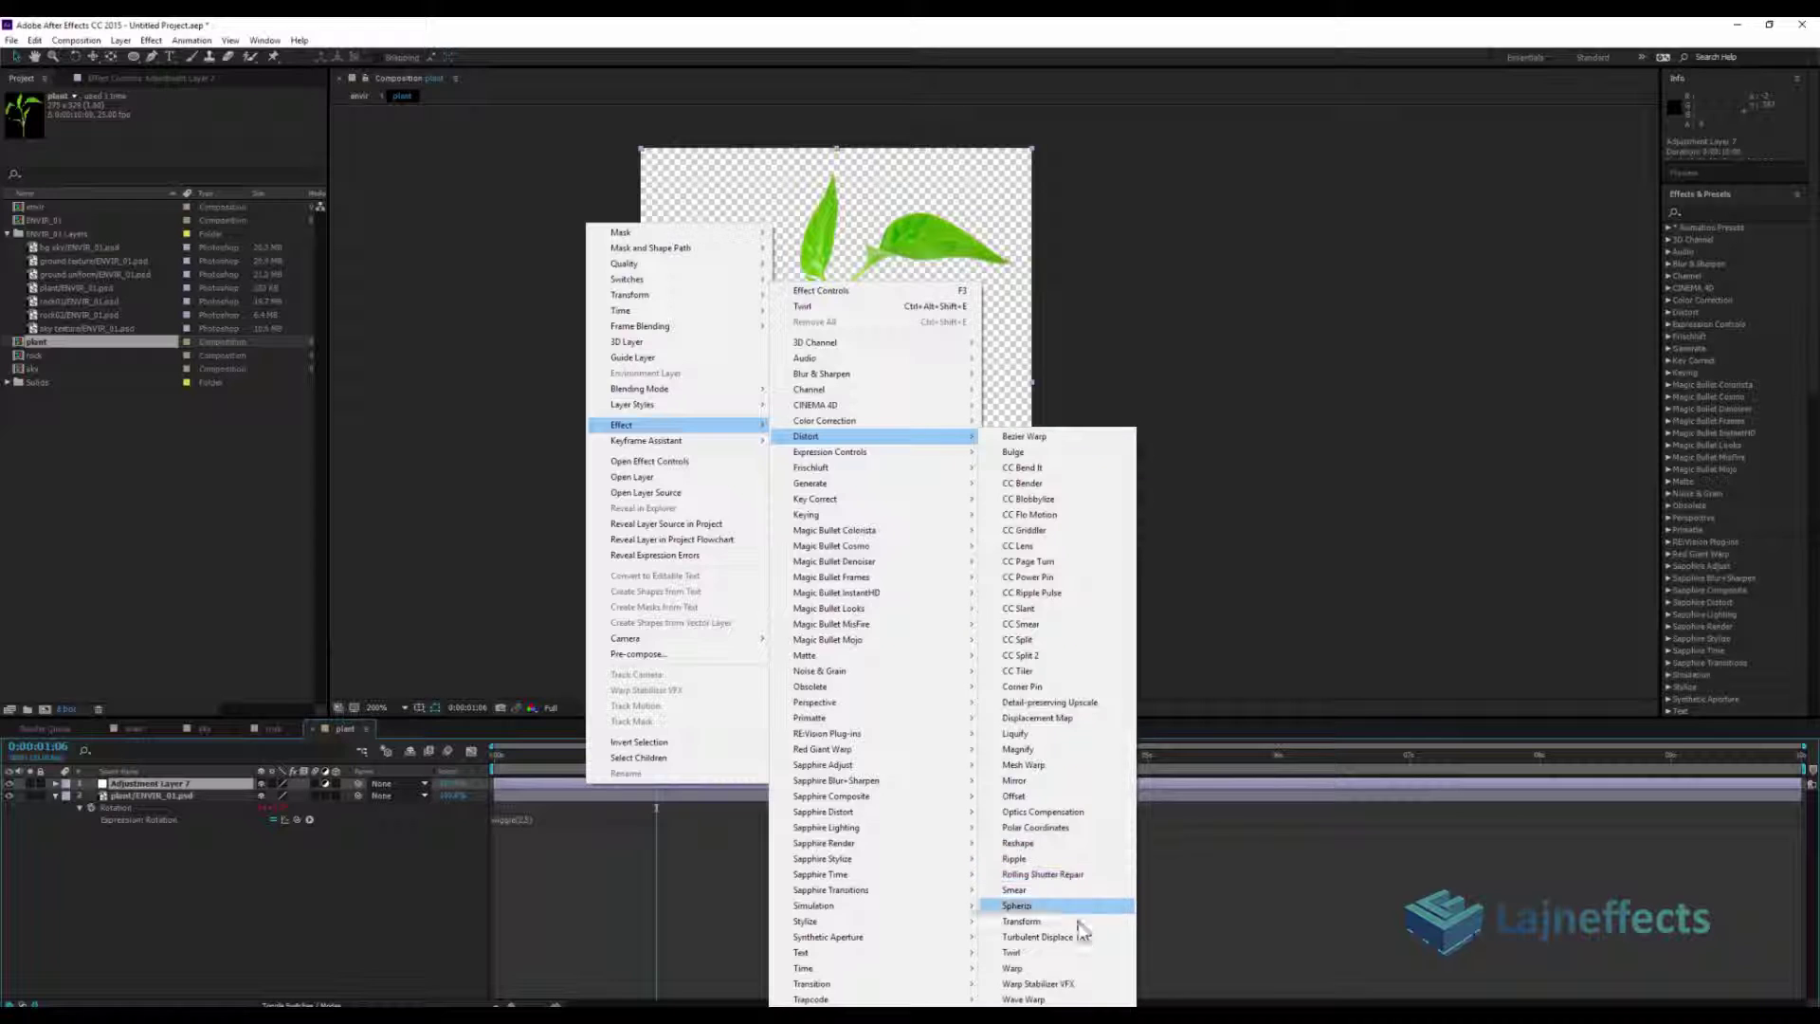
click(1070, 954)
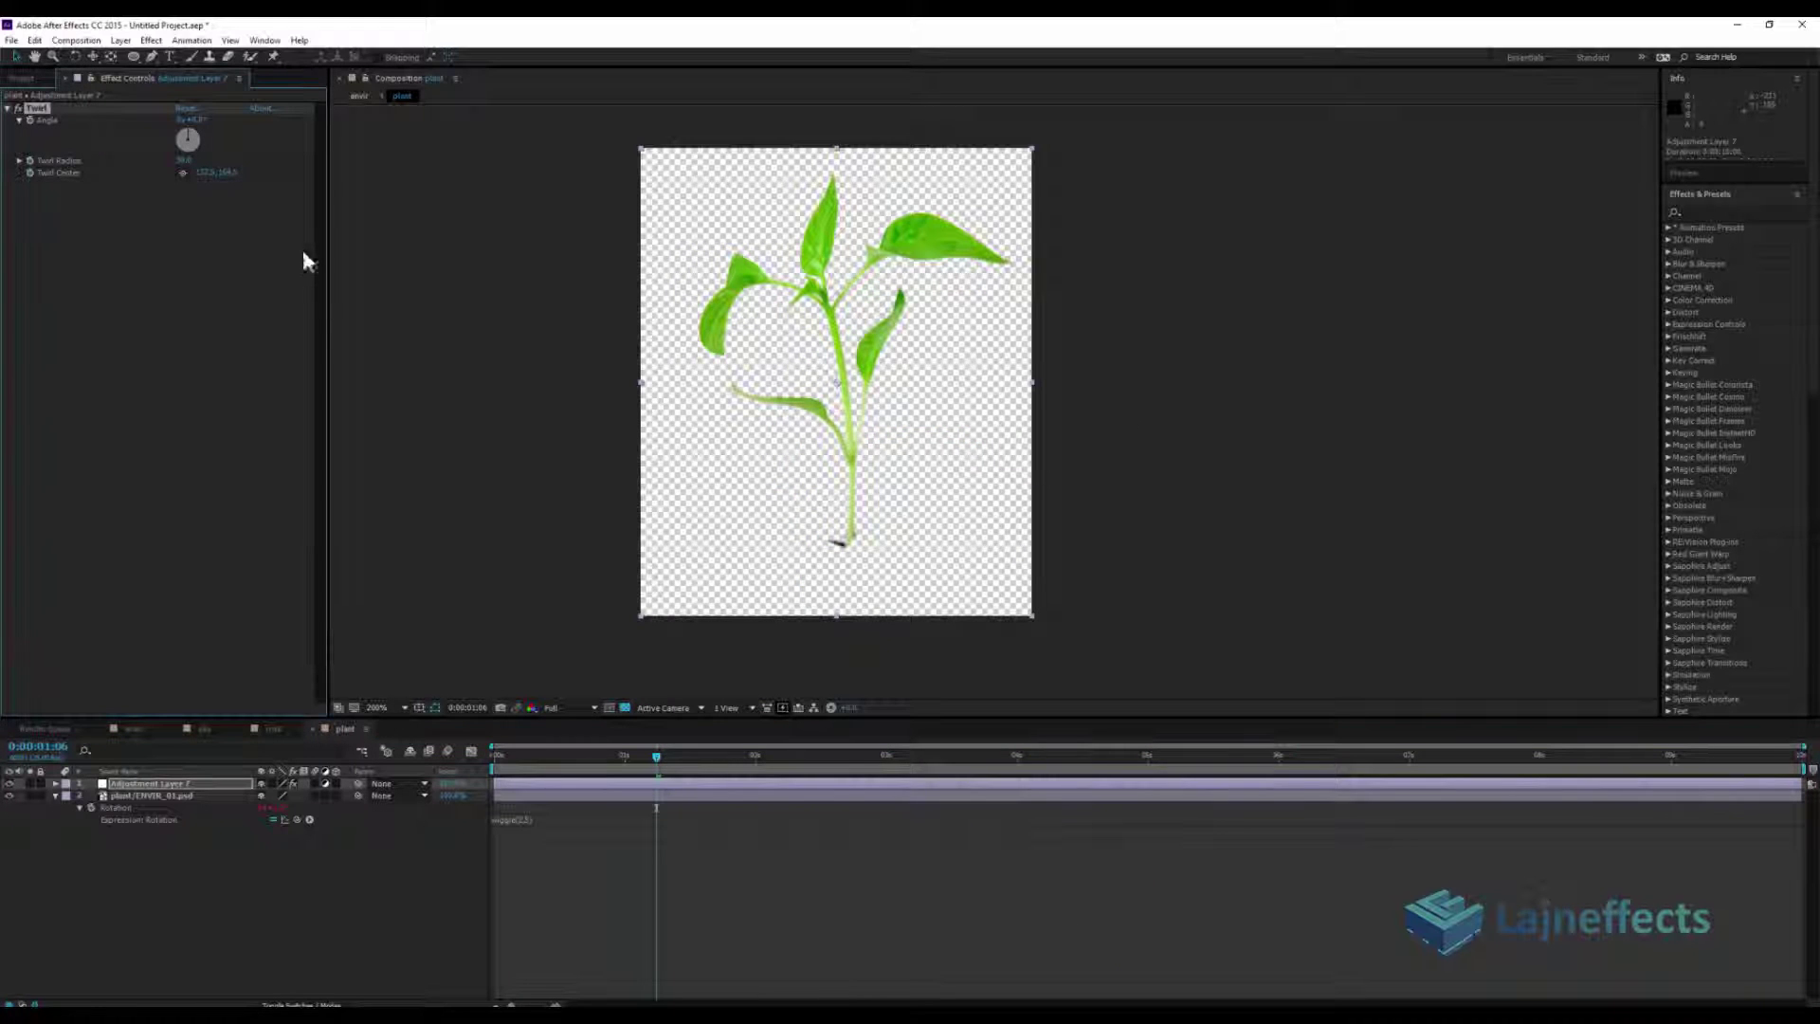
Place the twirl centre right of the stem and increase the twirl Angle
click(182, 171)
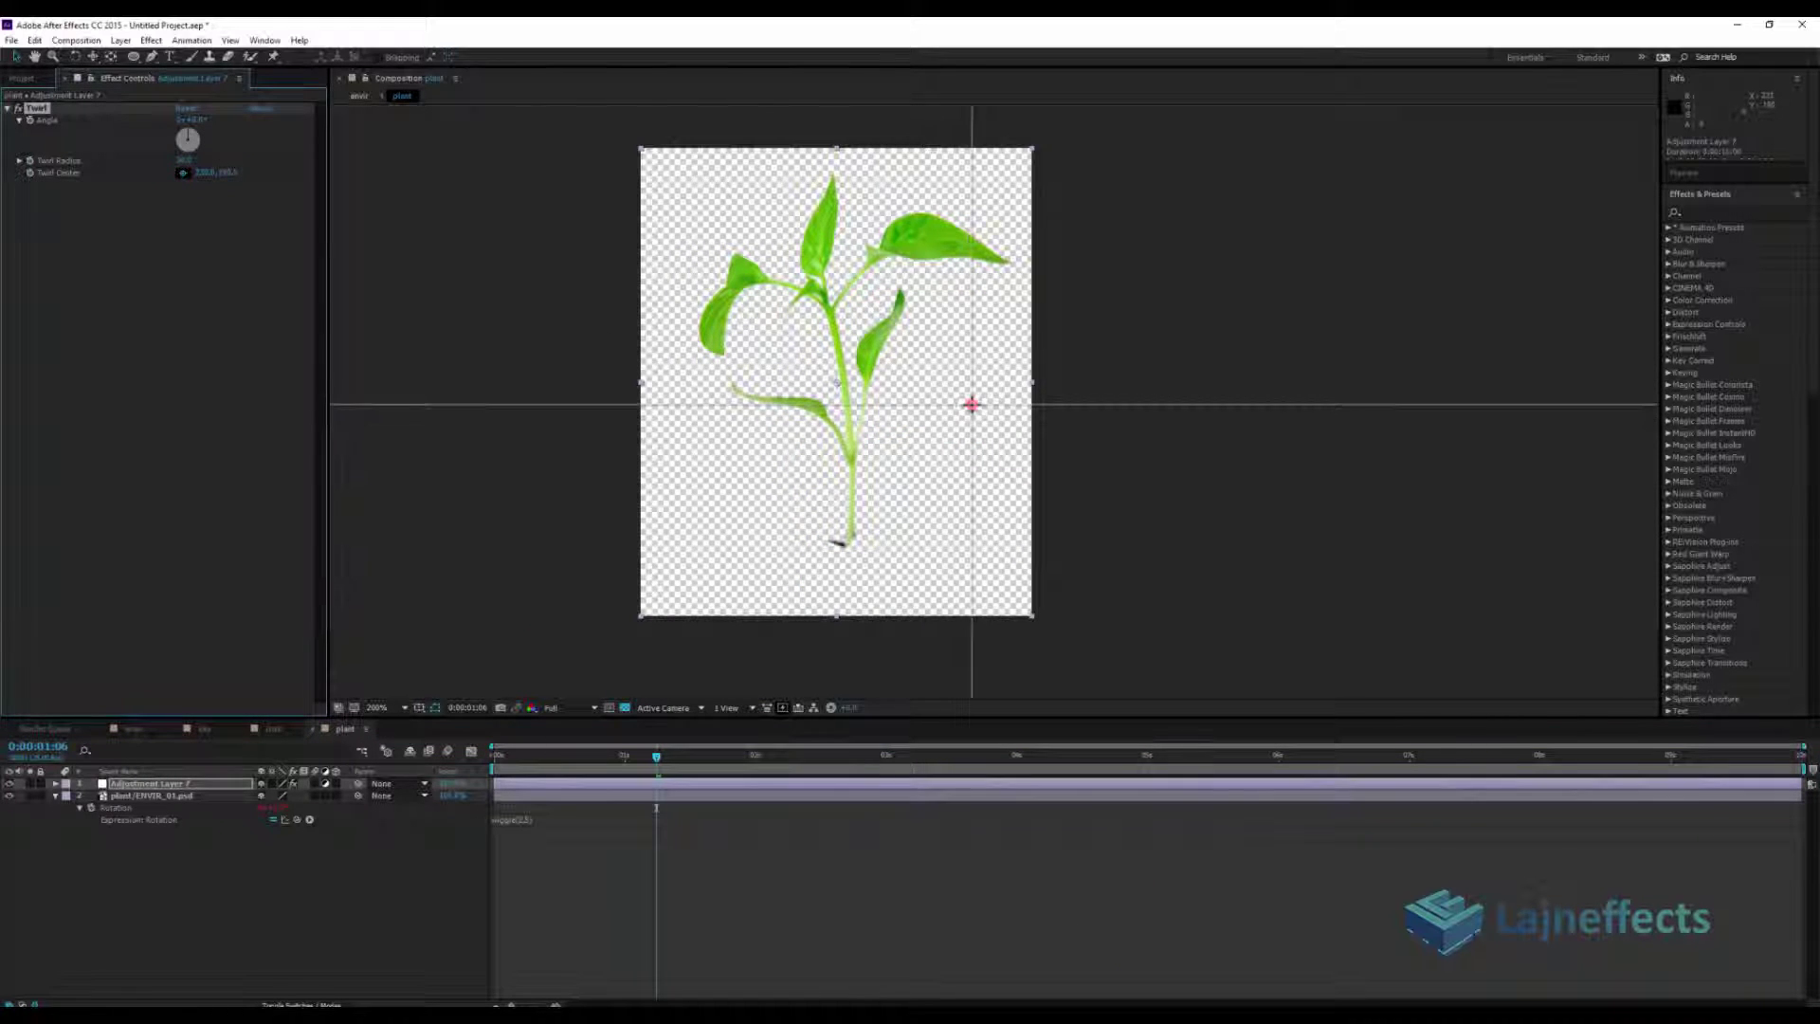
click(976, 405)
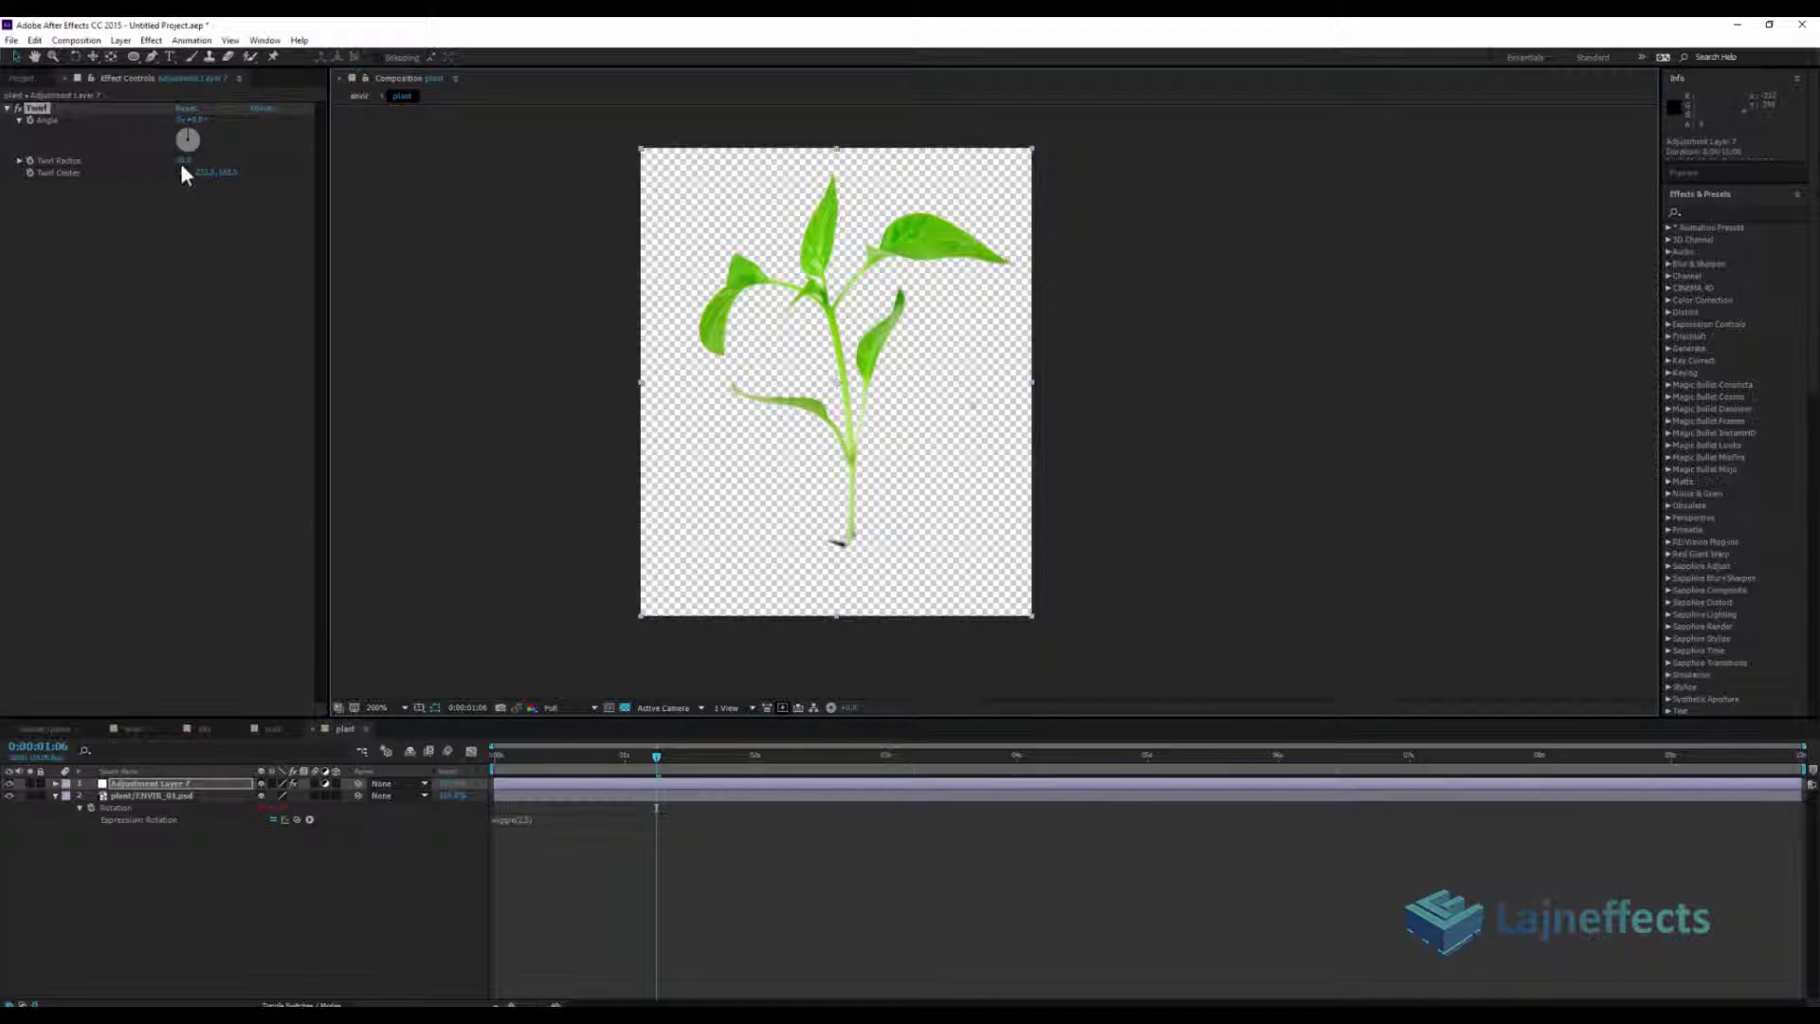
drag(194, 131, 192, 135)
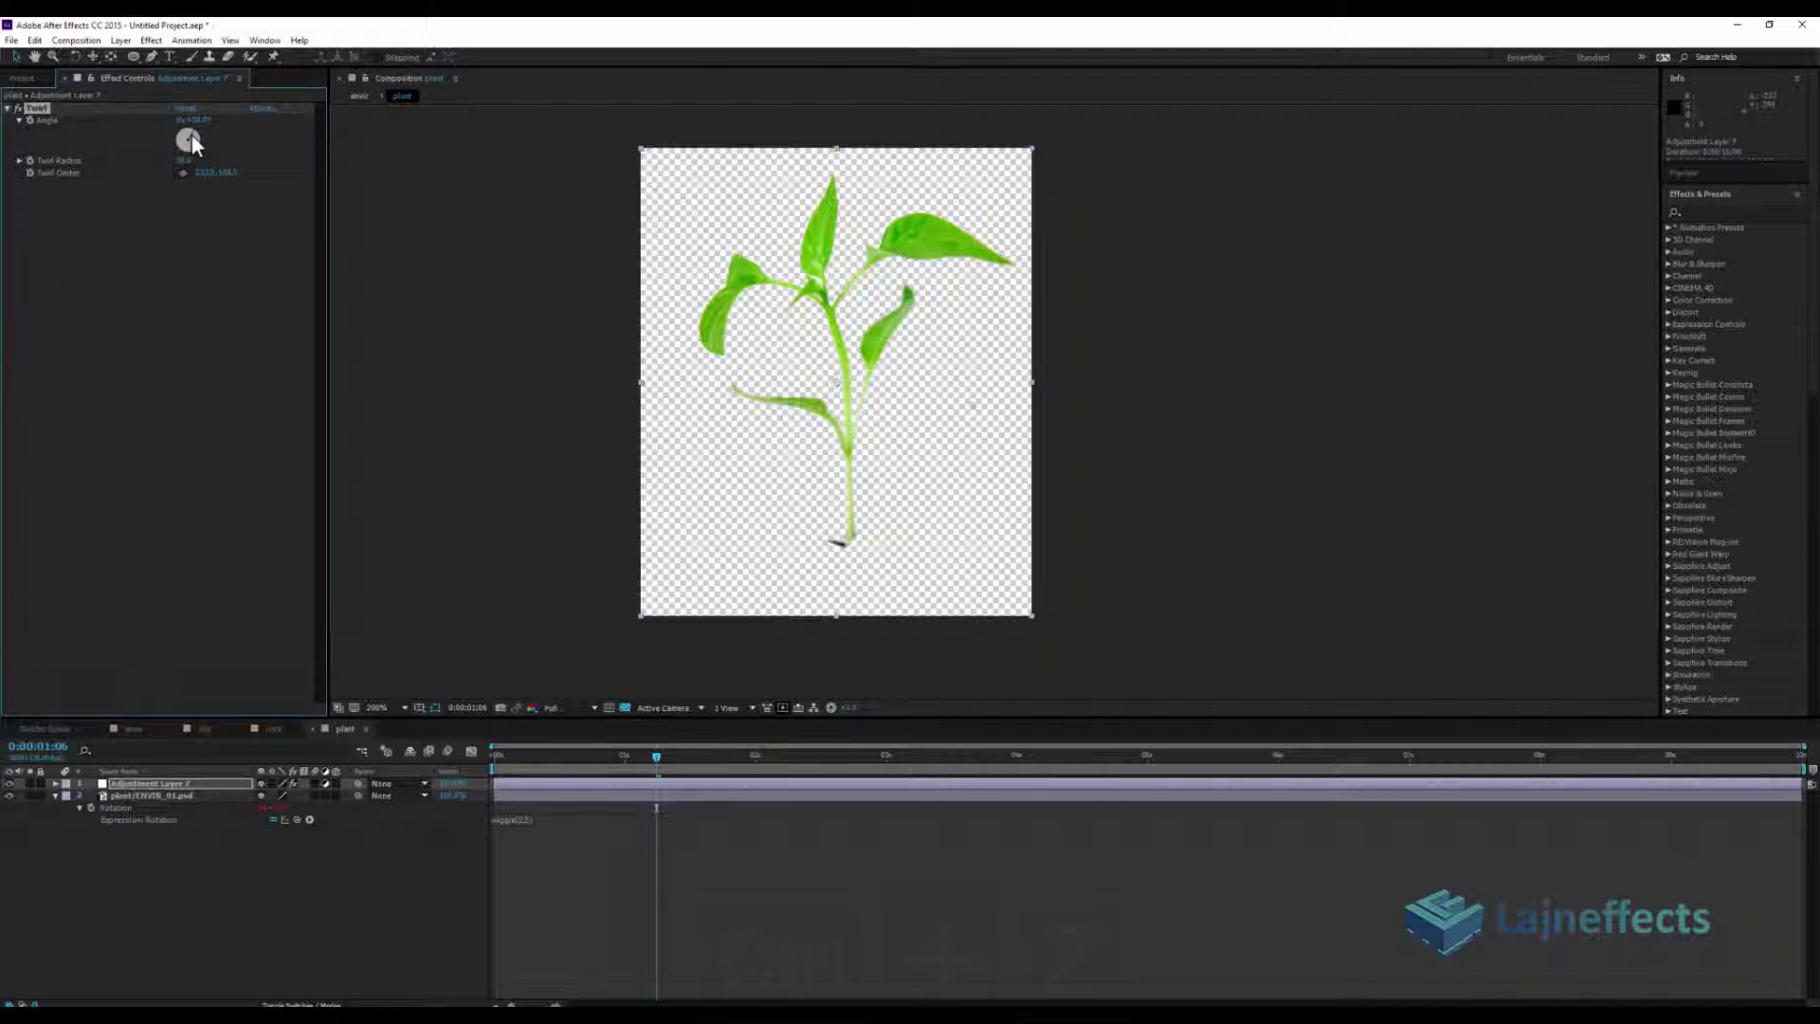
Undo the angle change, drive Twirl Angle with wiggle(5,8), and preview it
key(ctrl+z)
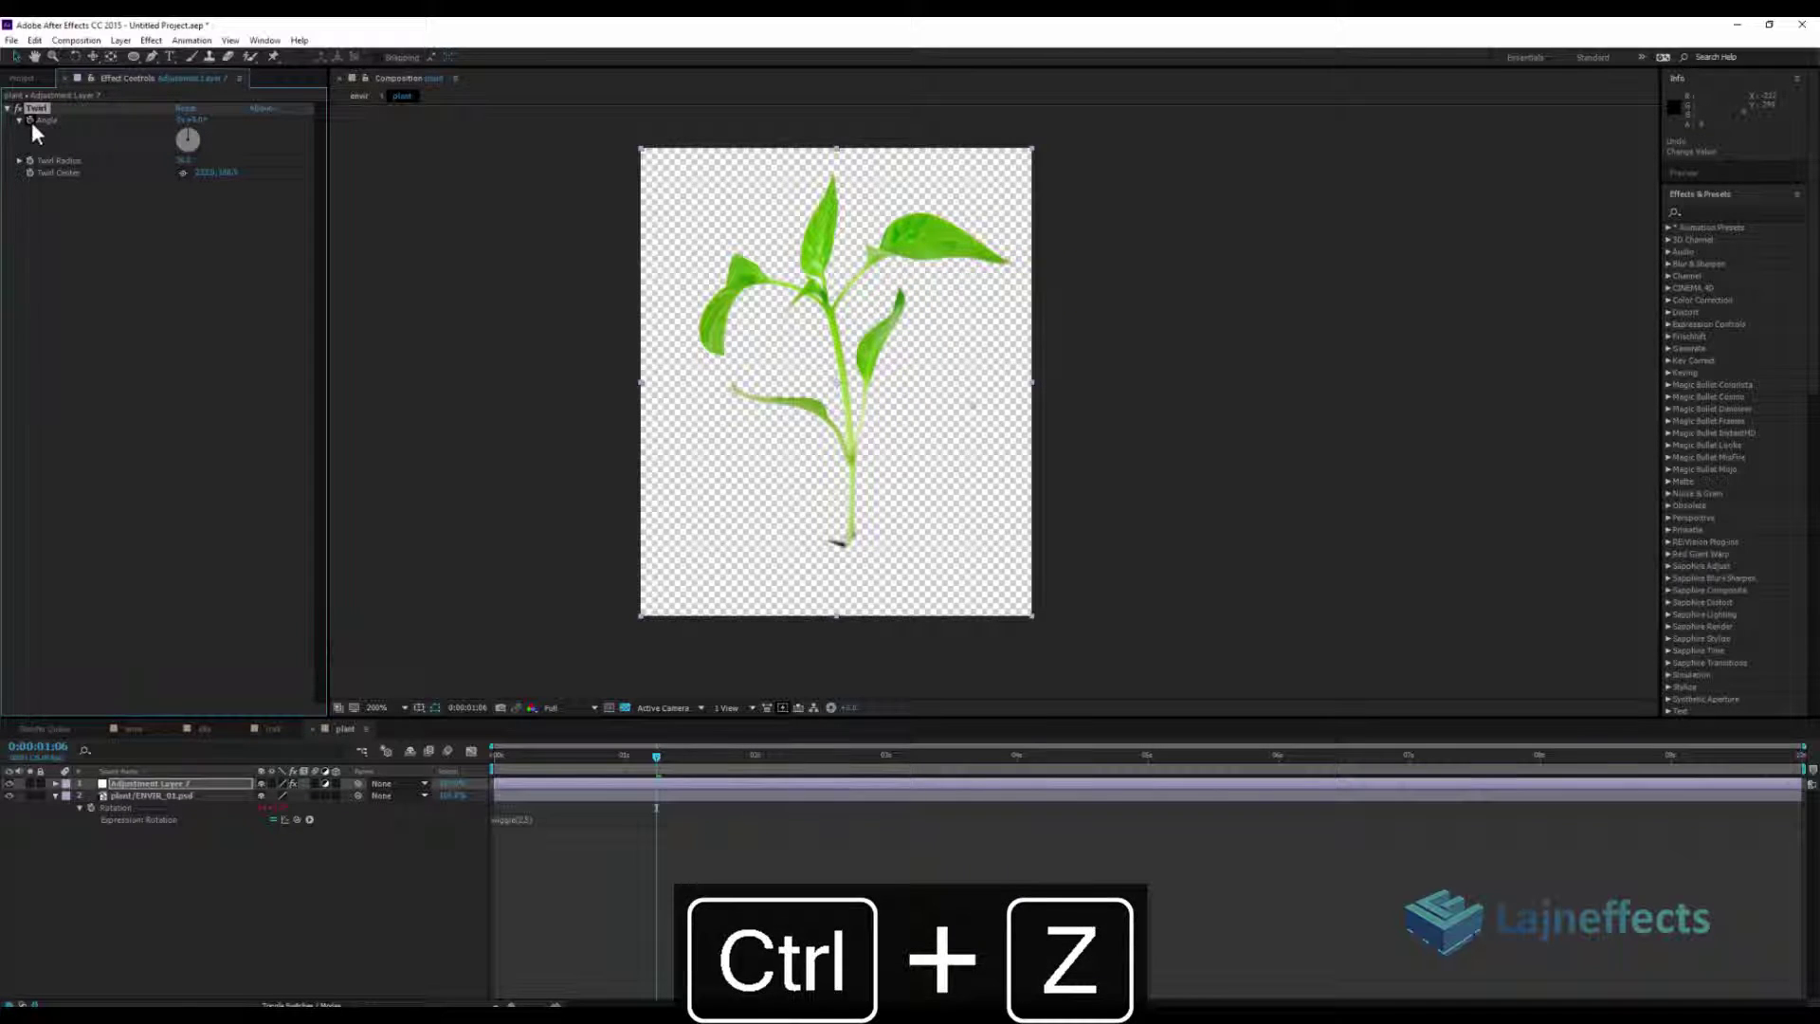
alt+click(30, 120)
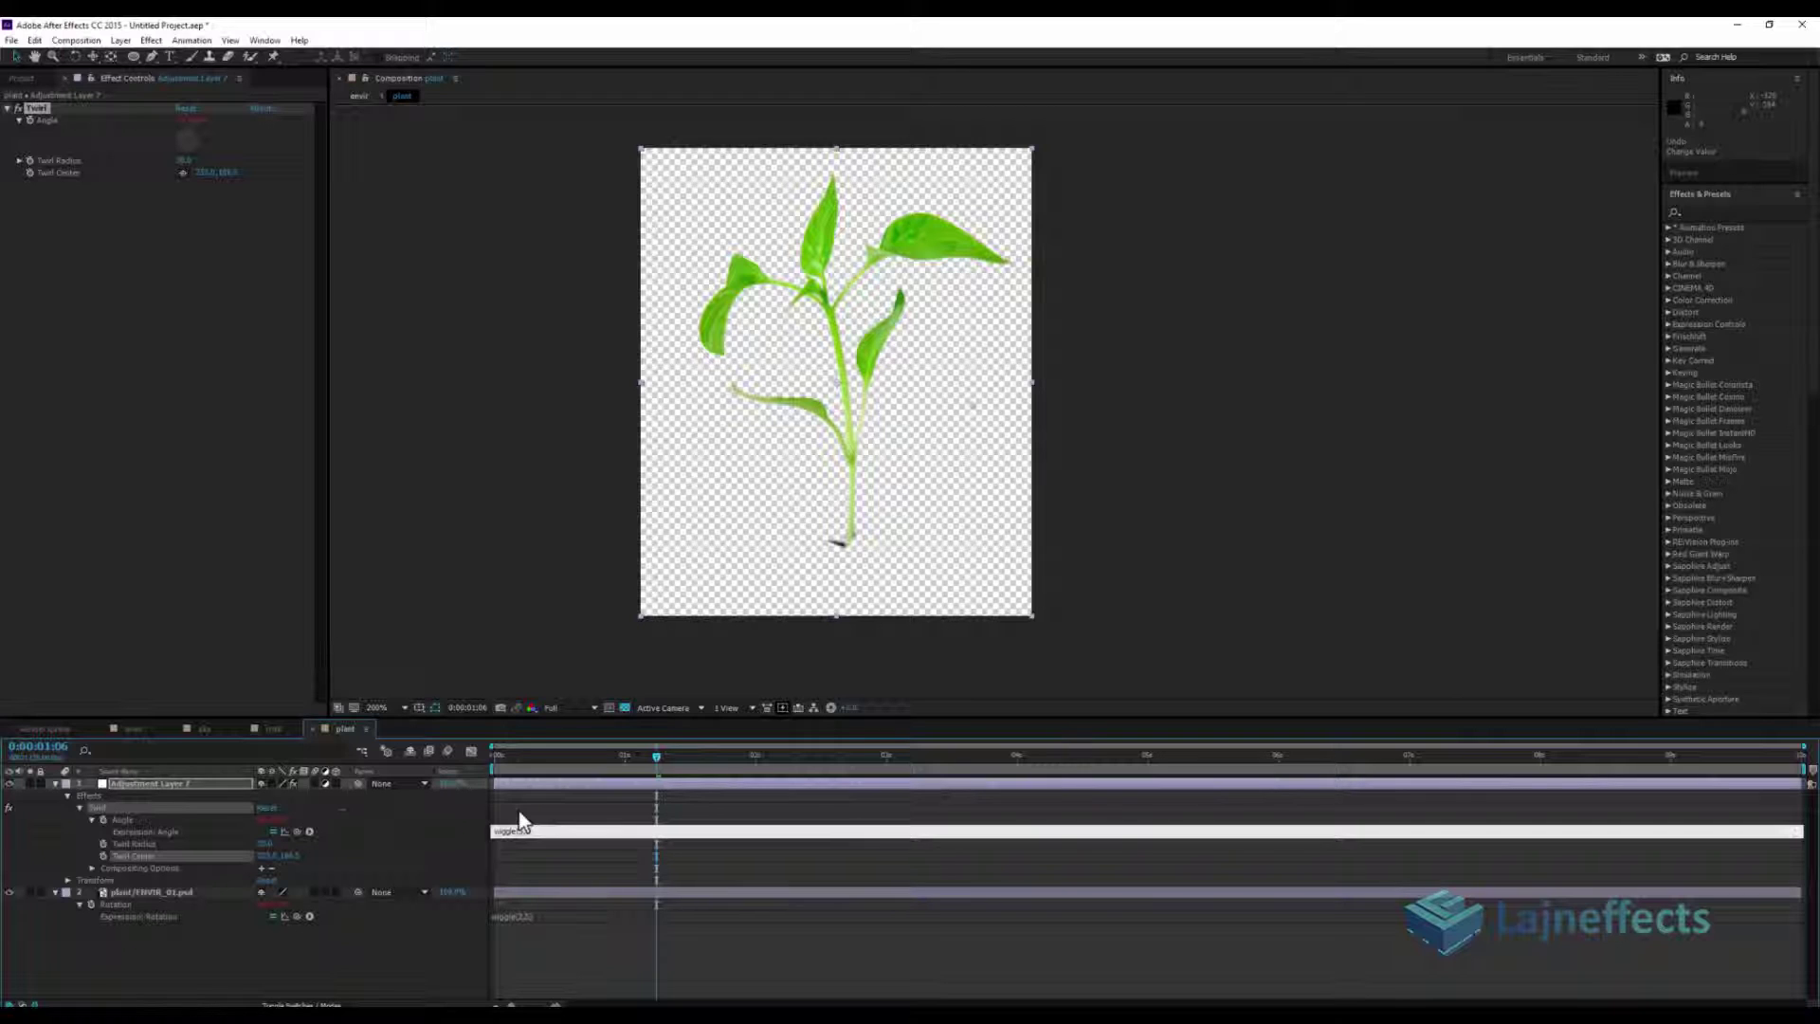
click(606, 945)
key(space)
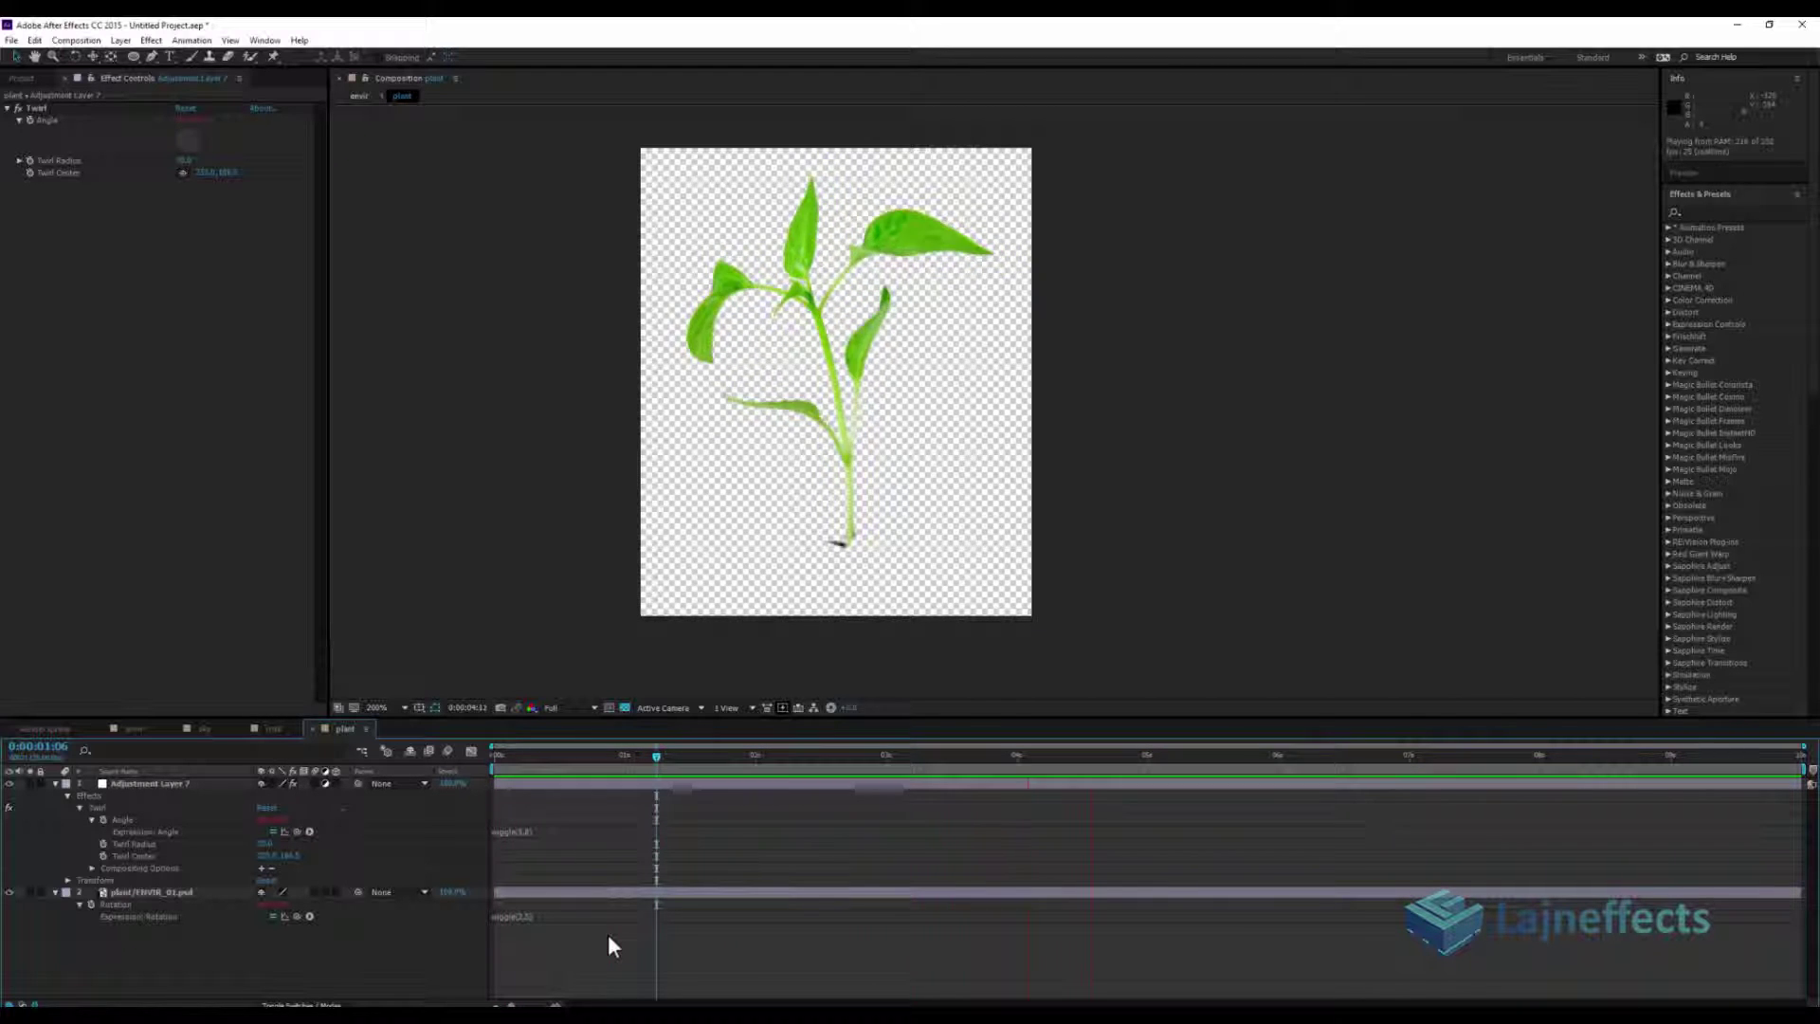
click(645, 755)
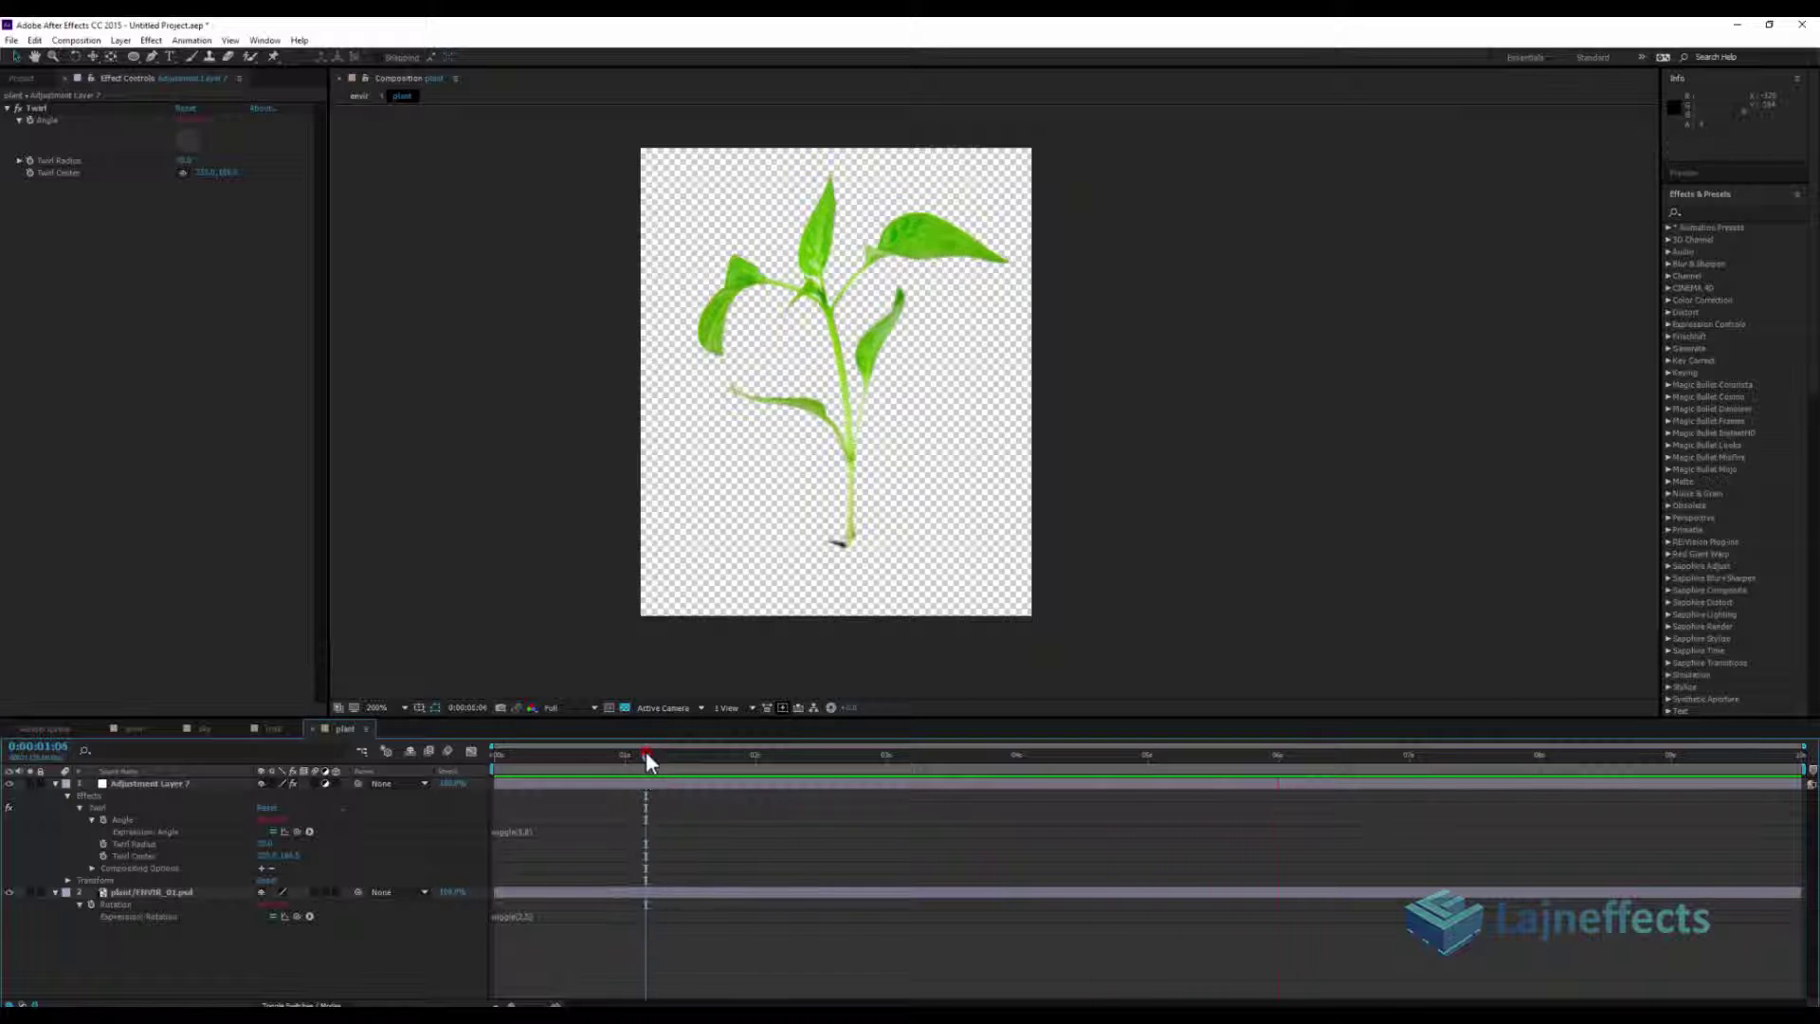
drag(647, 755, 659, 756)
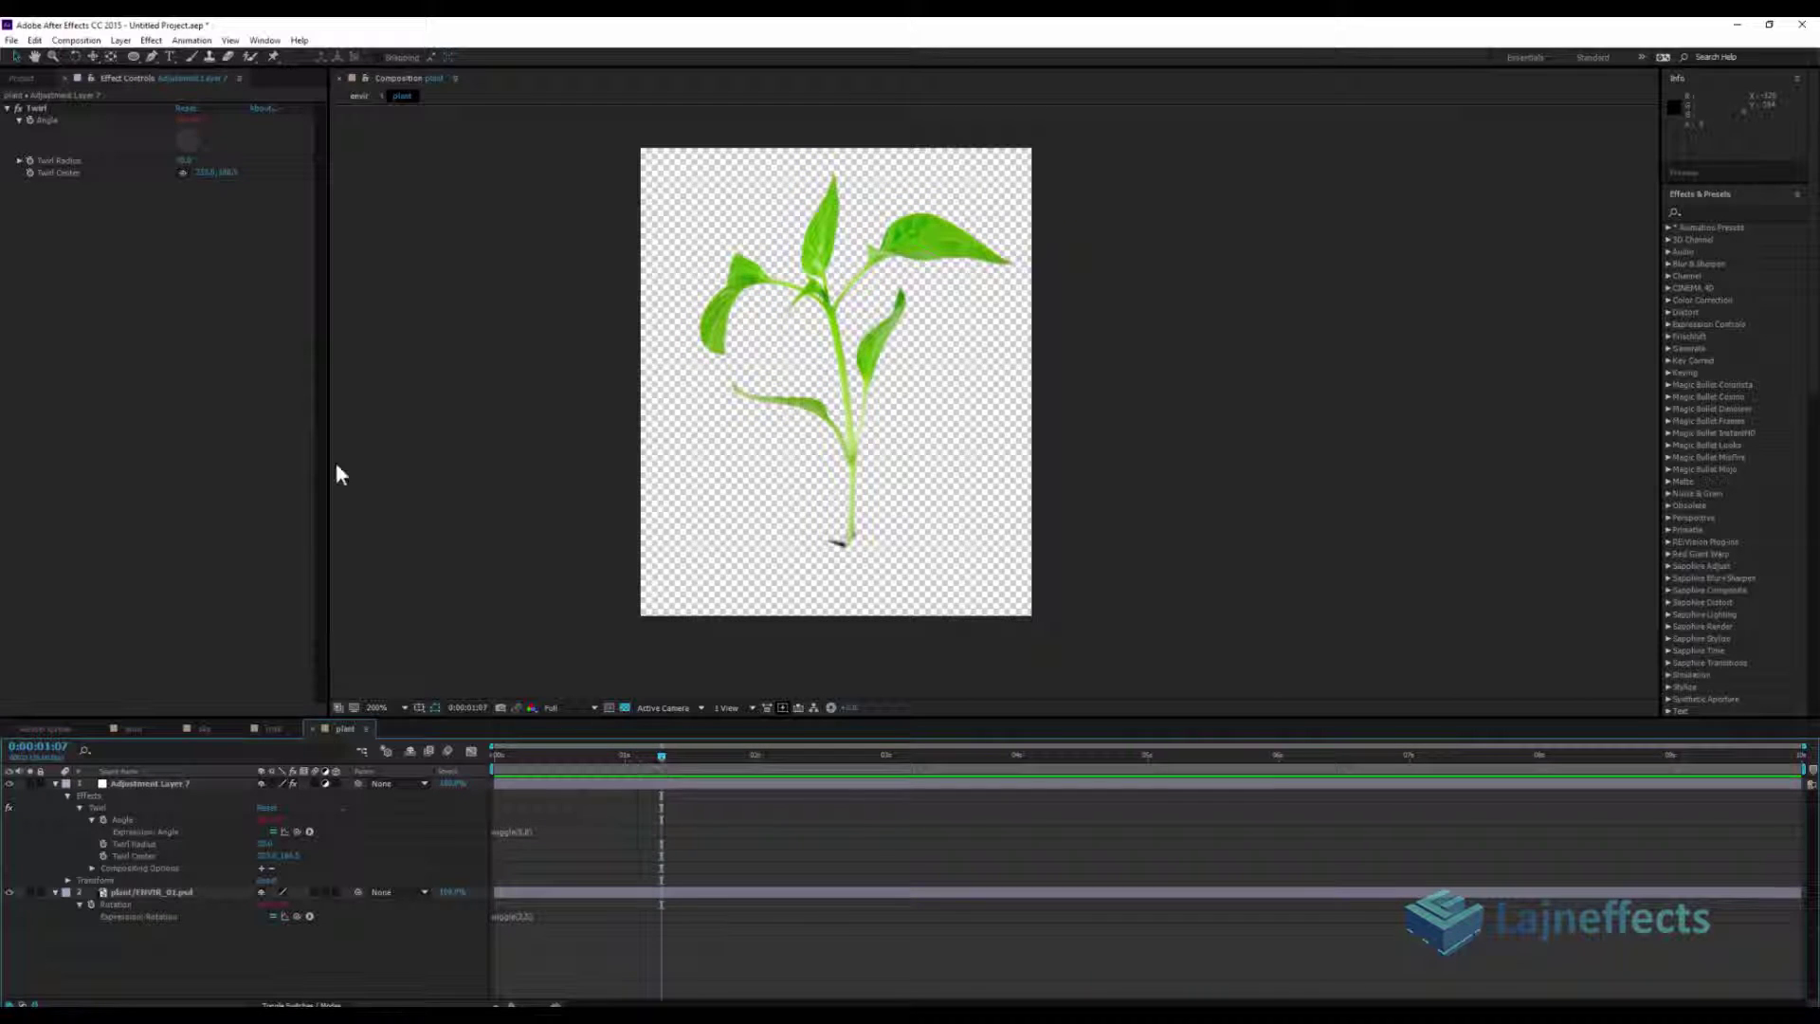
Reposition the twirl centre onto the plant and return to frame 1:03
click(181, 172)
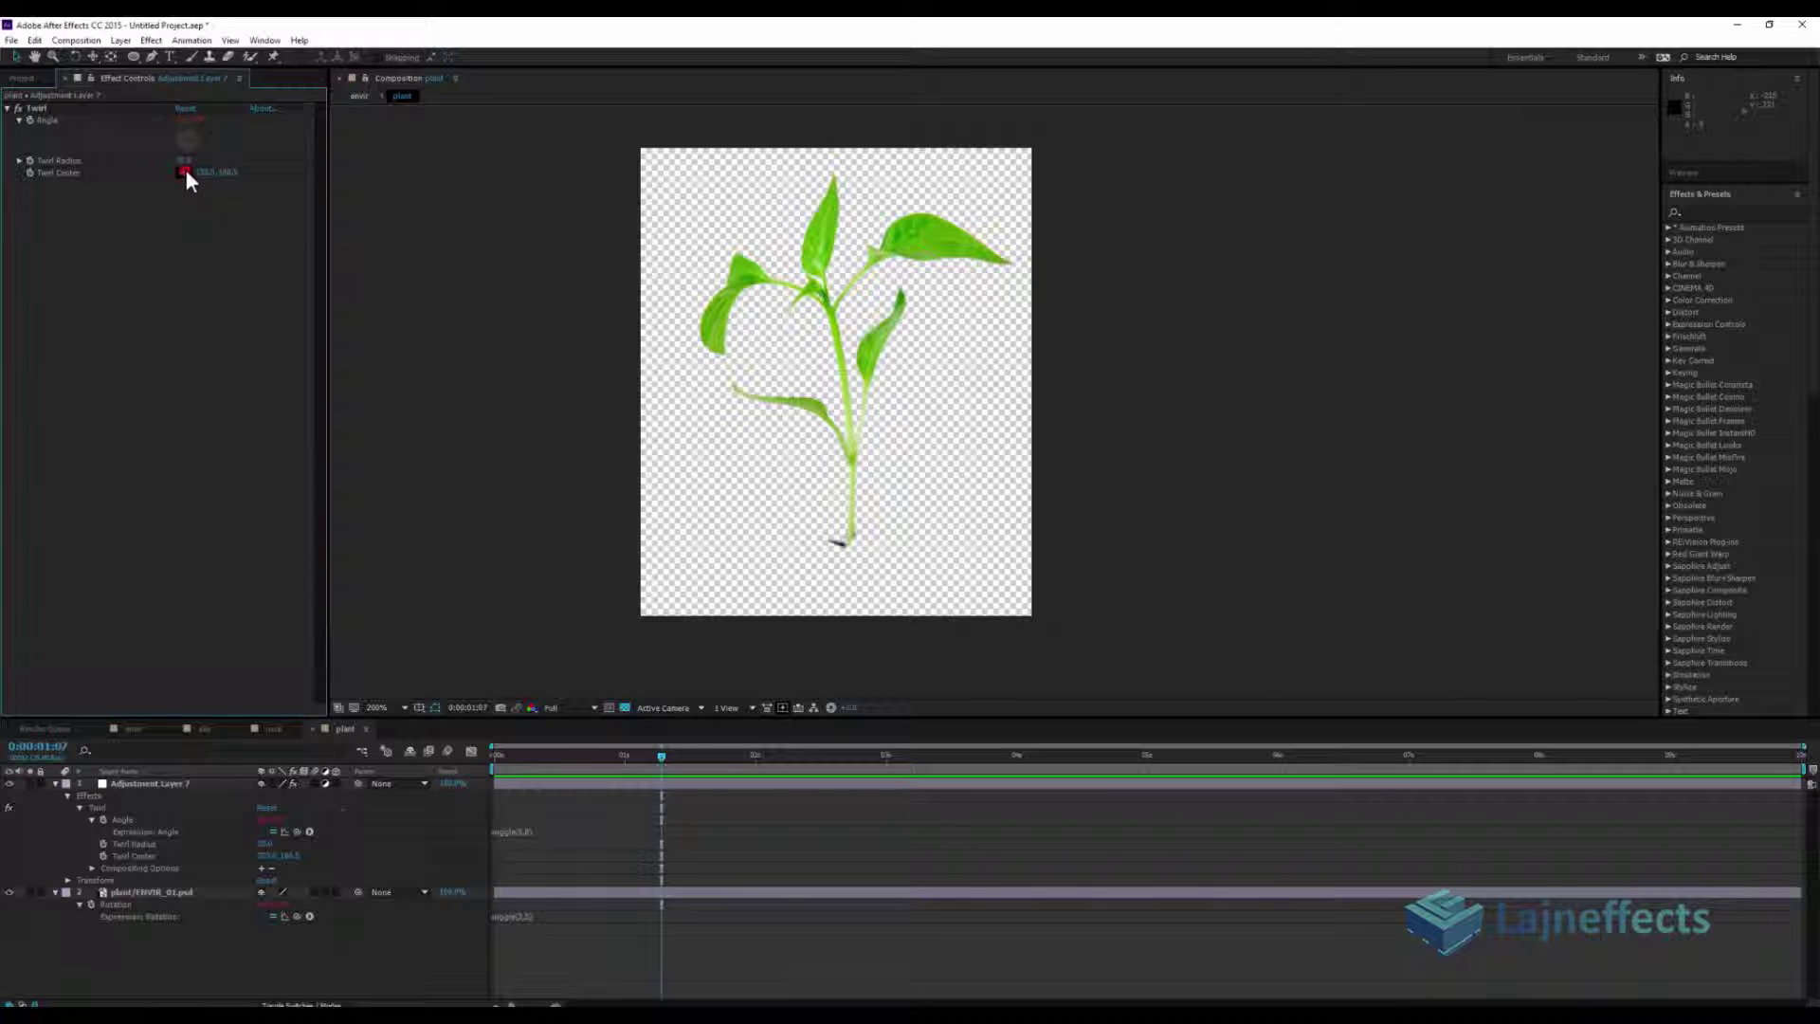
click(990, 423)
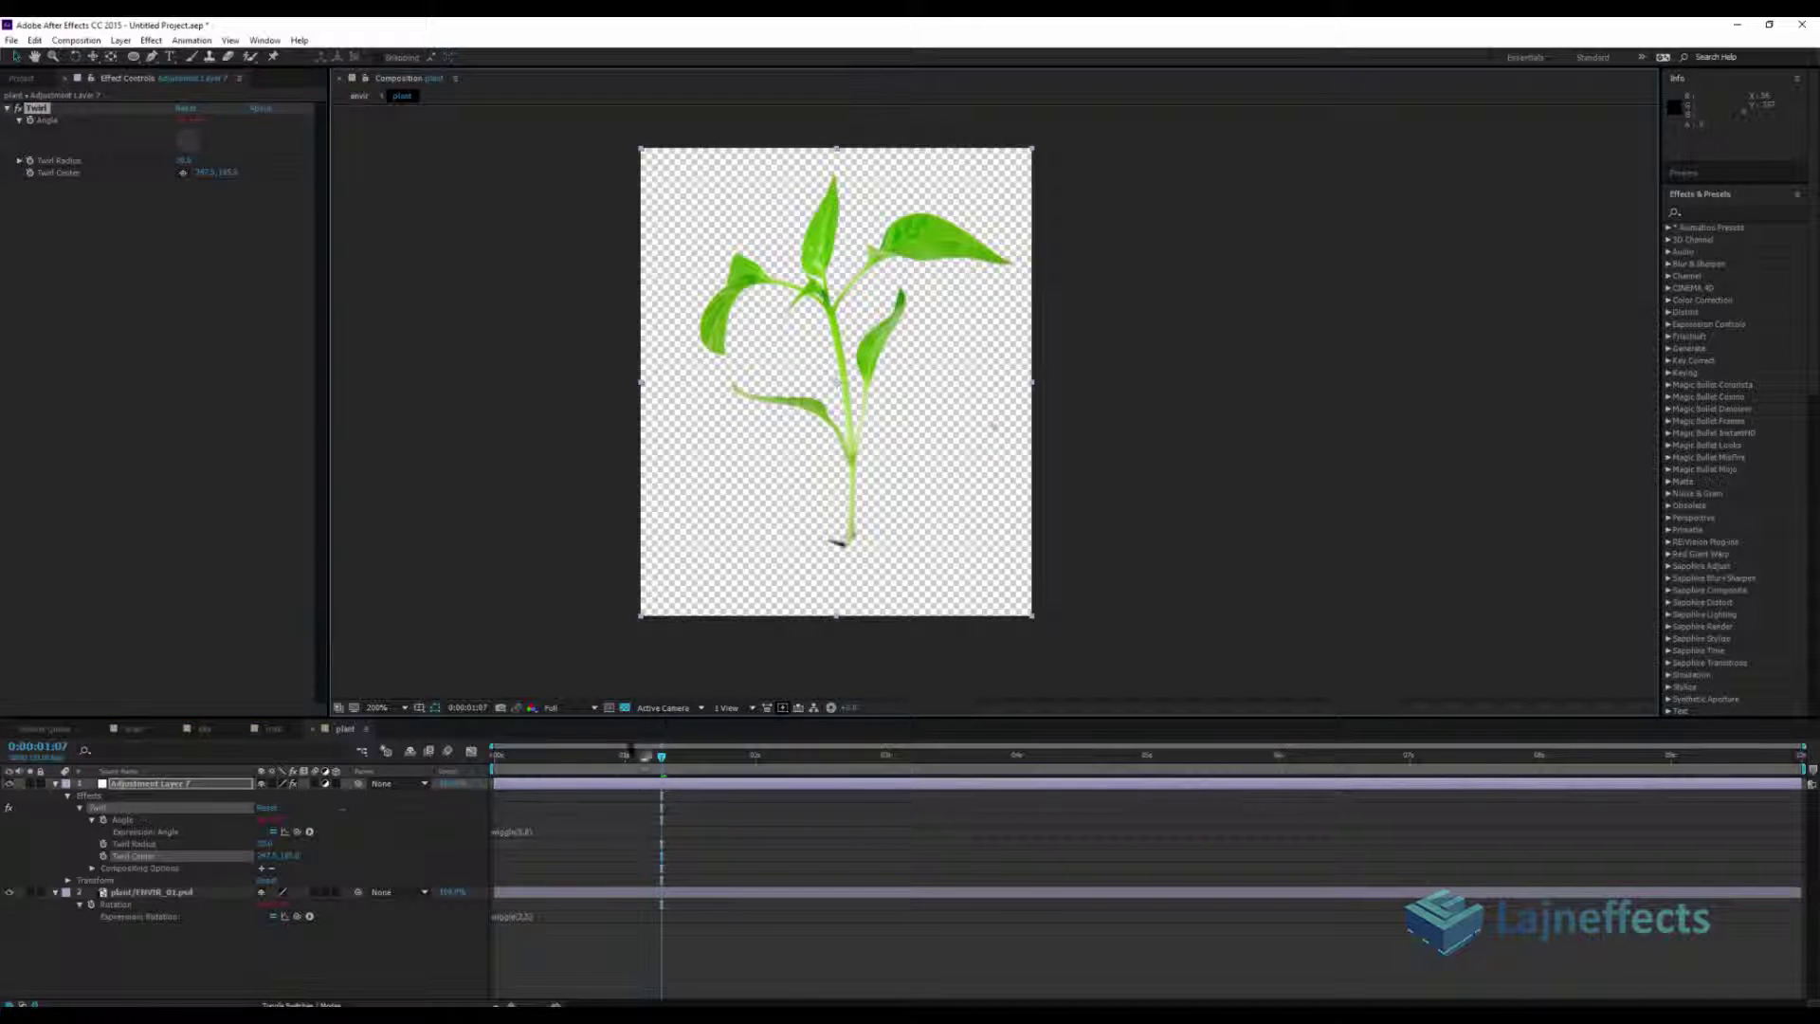
click(640, 754)
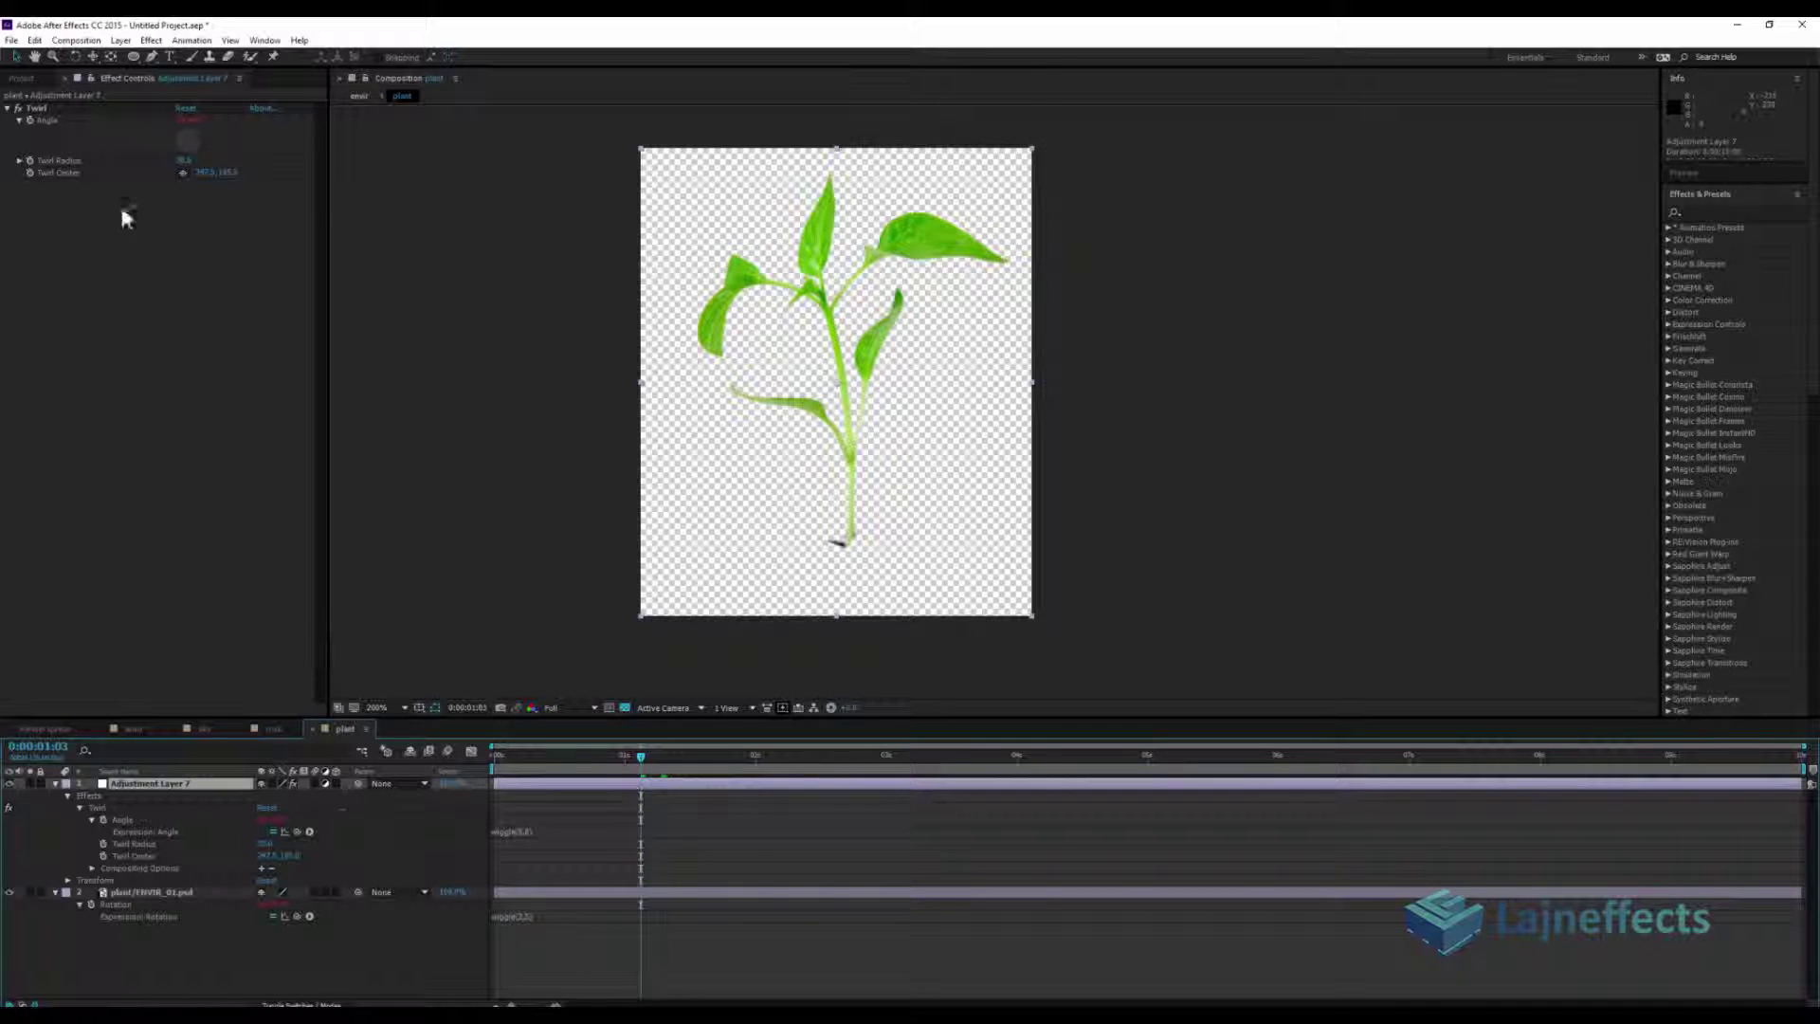
Duplicate Twirl as Twirl 2, centre it on the plant, and preview the double twirl
click(43, 108)
key(ctrl+d)
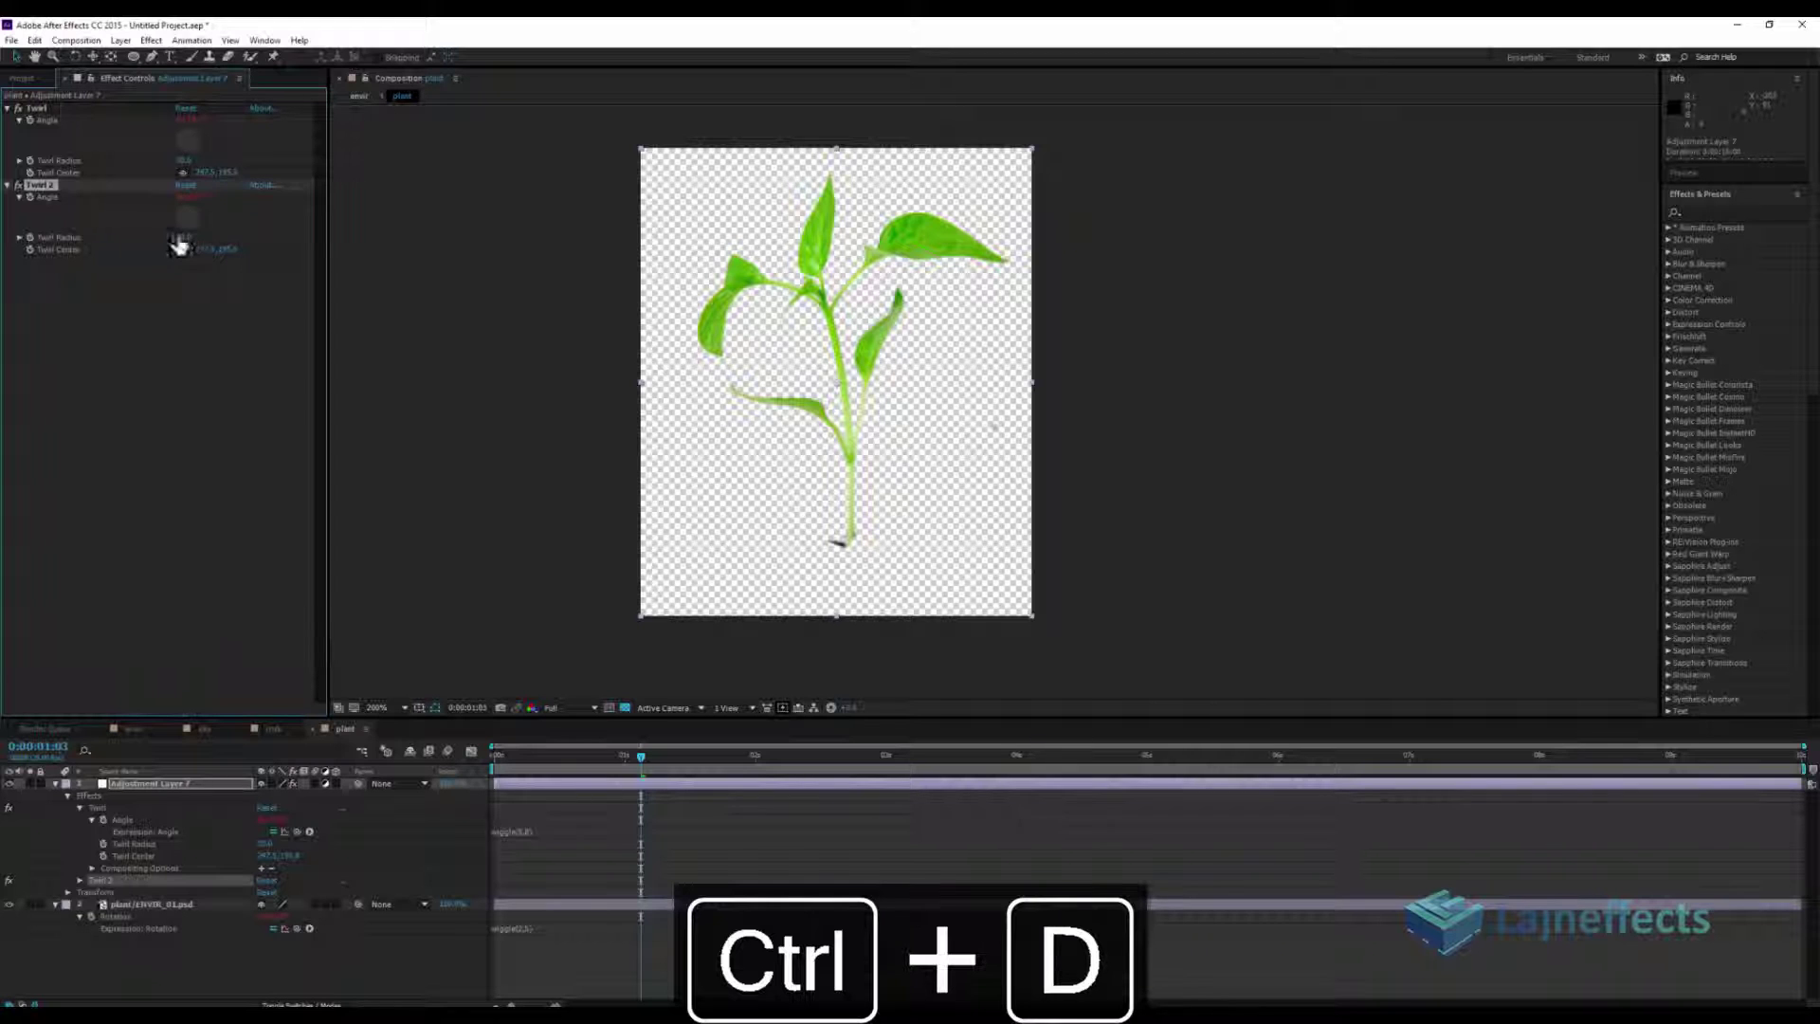
click(183, 250)
click(683, 395)
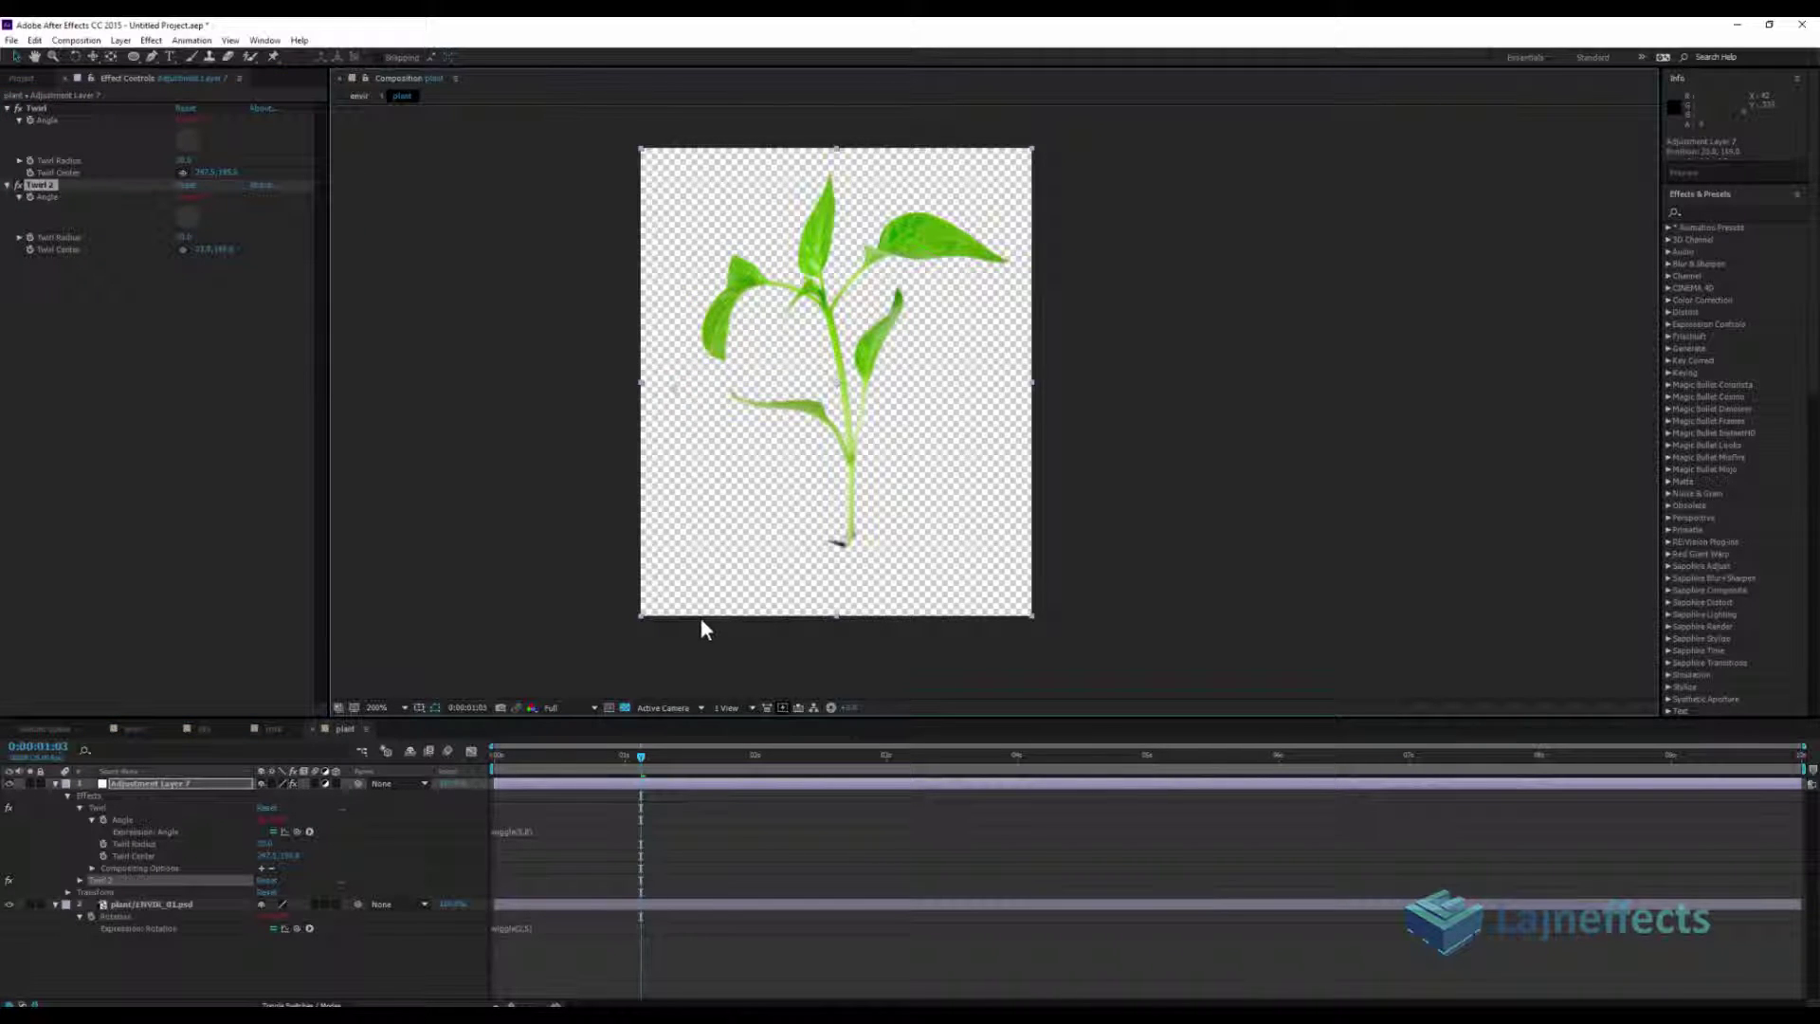
key(space)
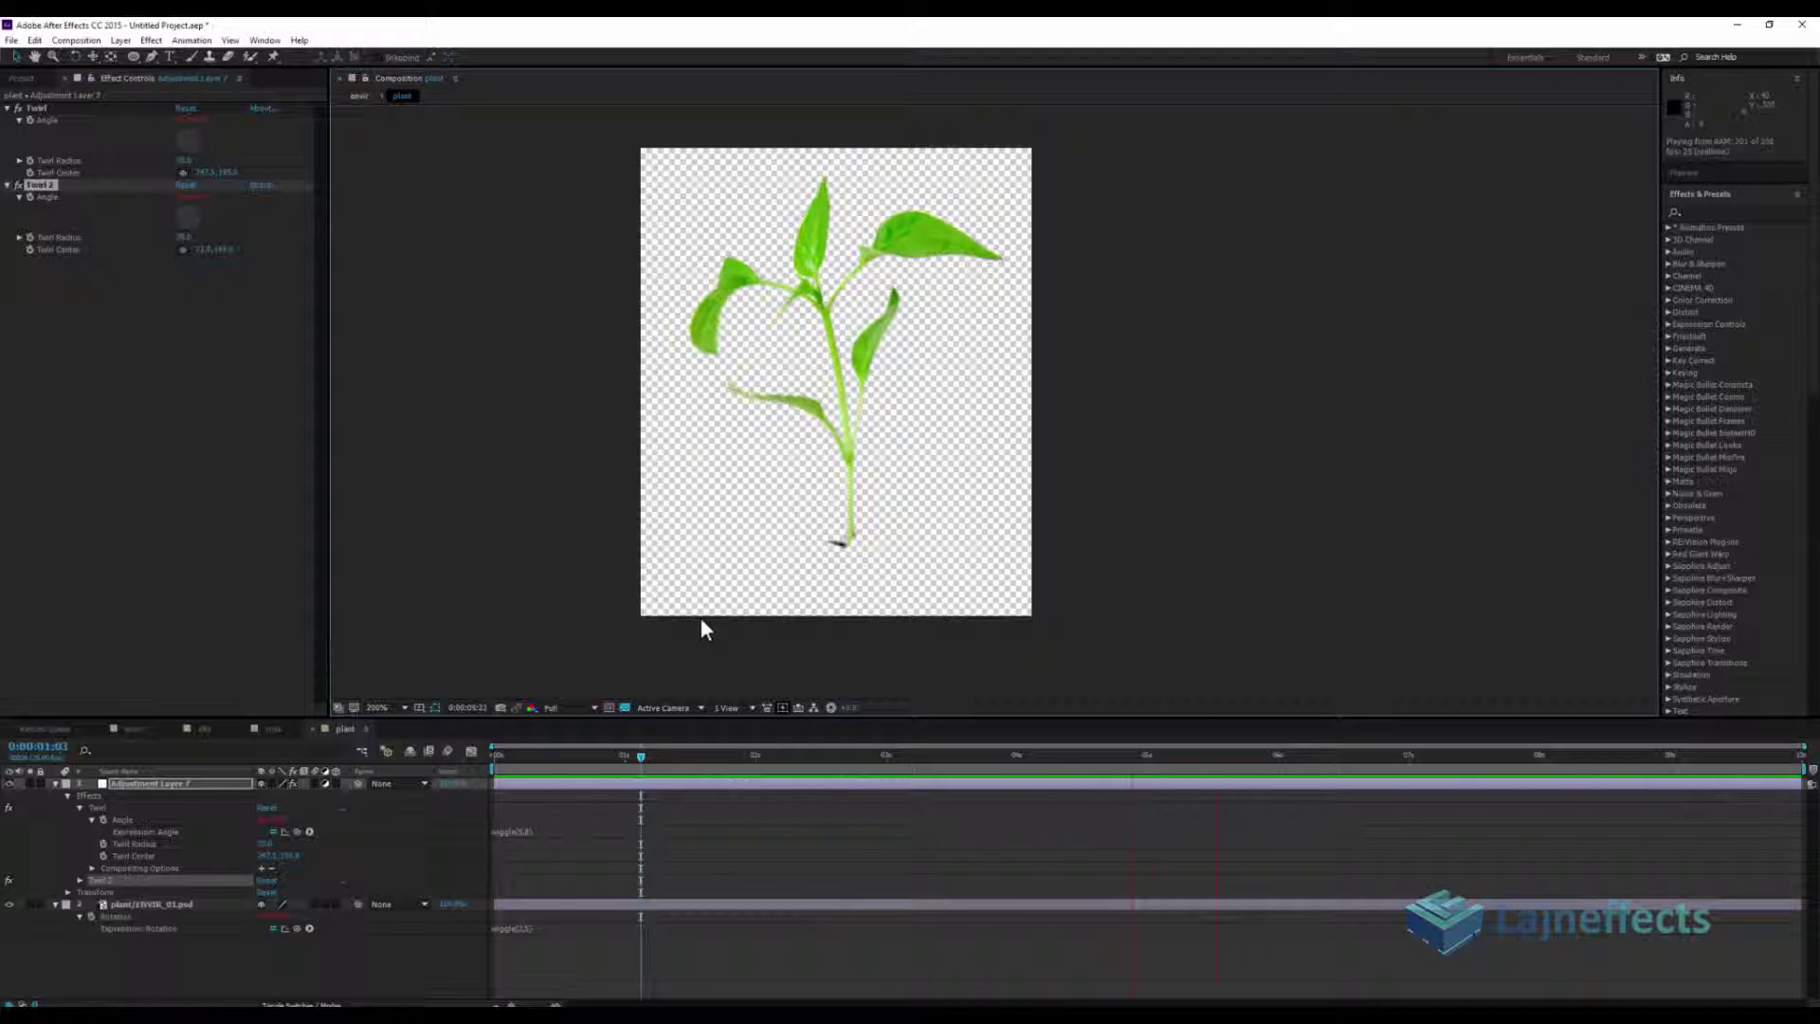
click(791, 753)
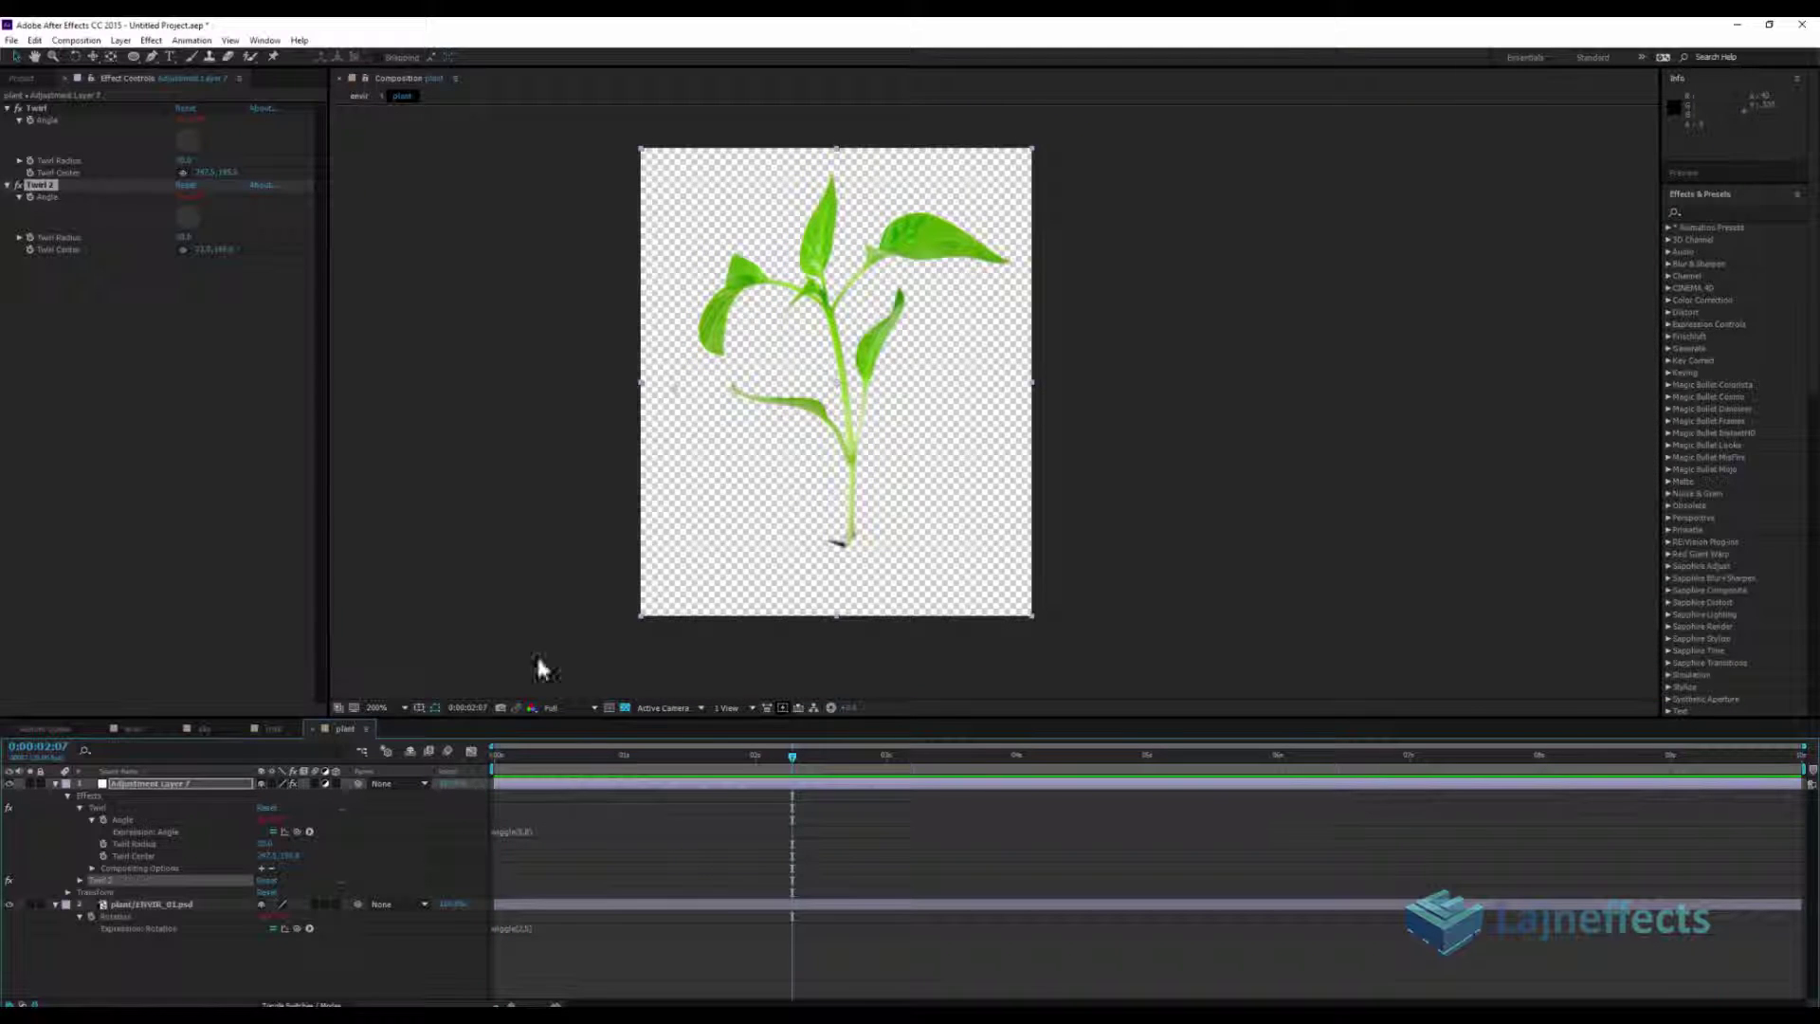
Preview the desert scene animation, then stop it and deselect the plant layer
click(127, 726)
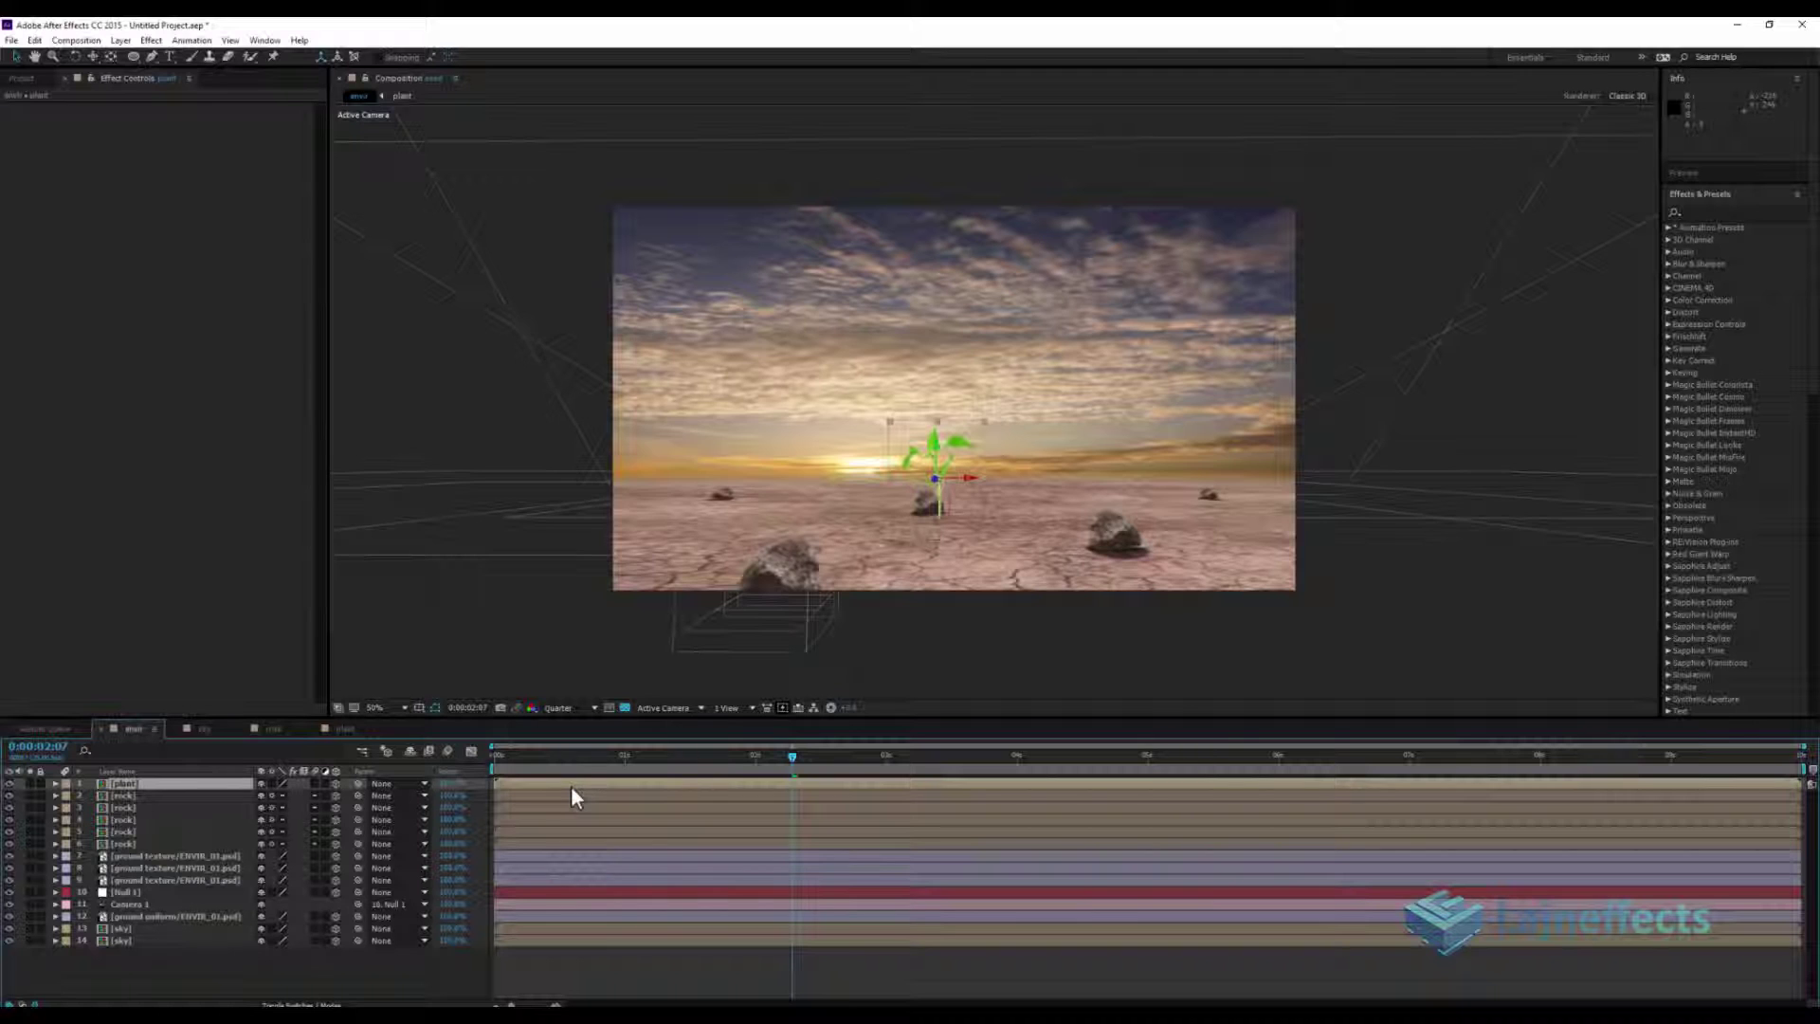
key(space)
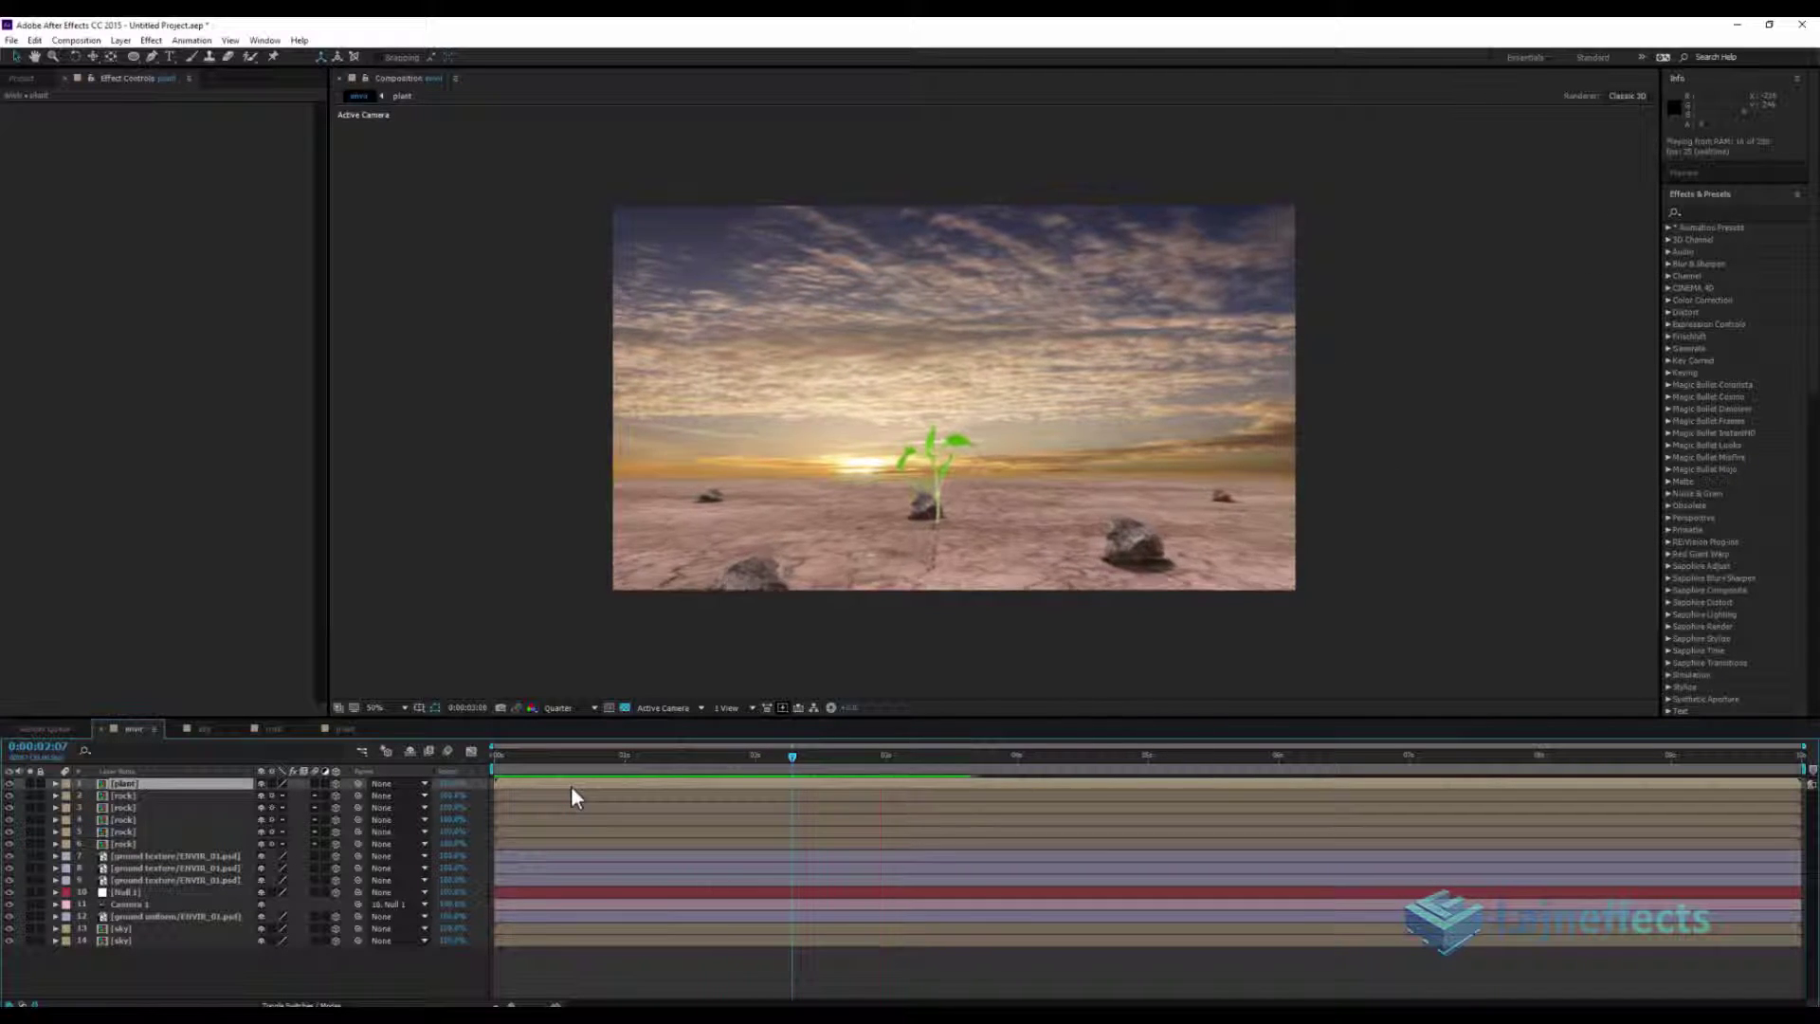
key(space)
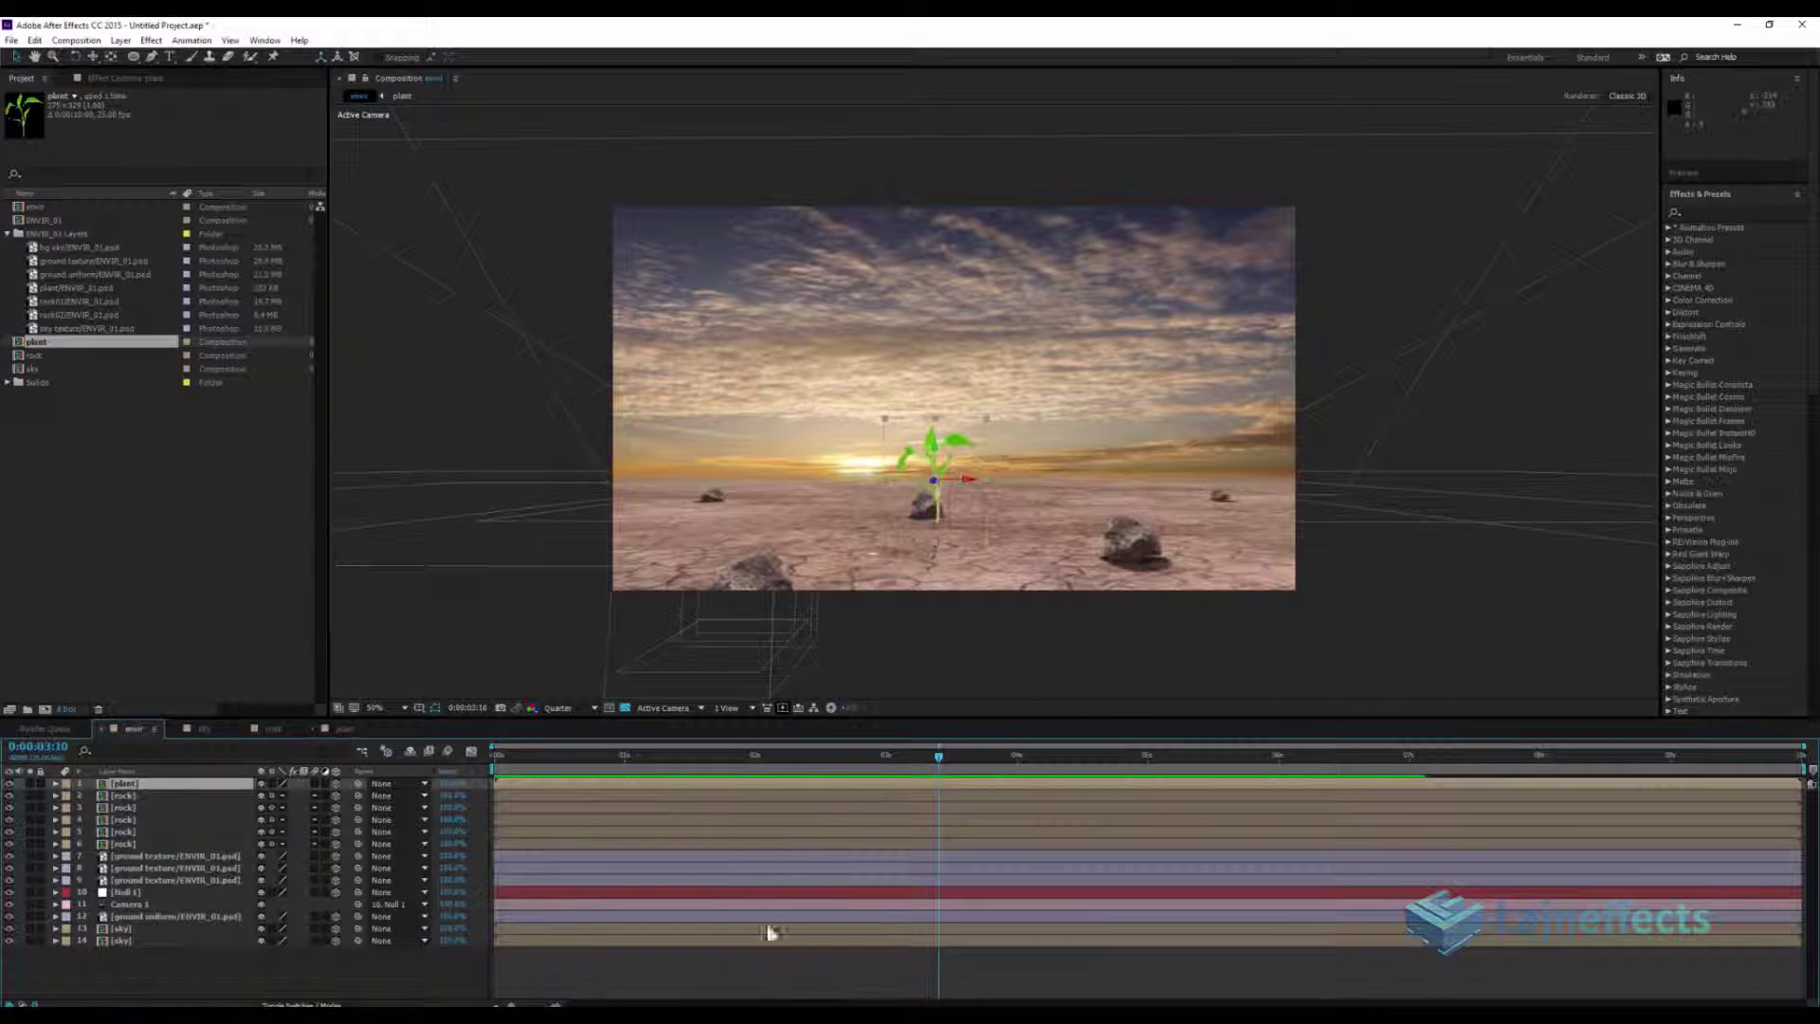
click(763, 957)
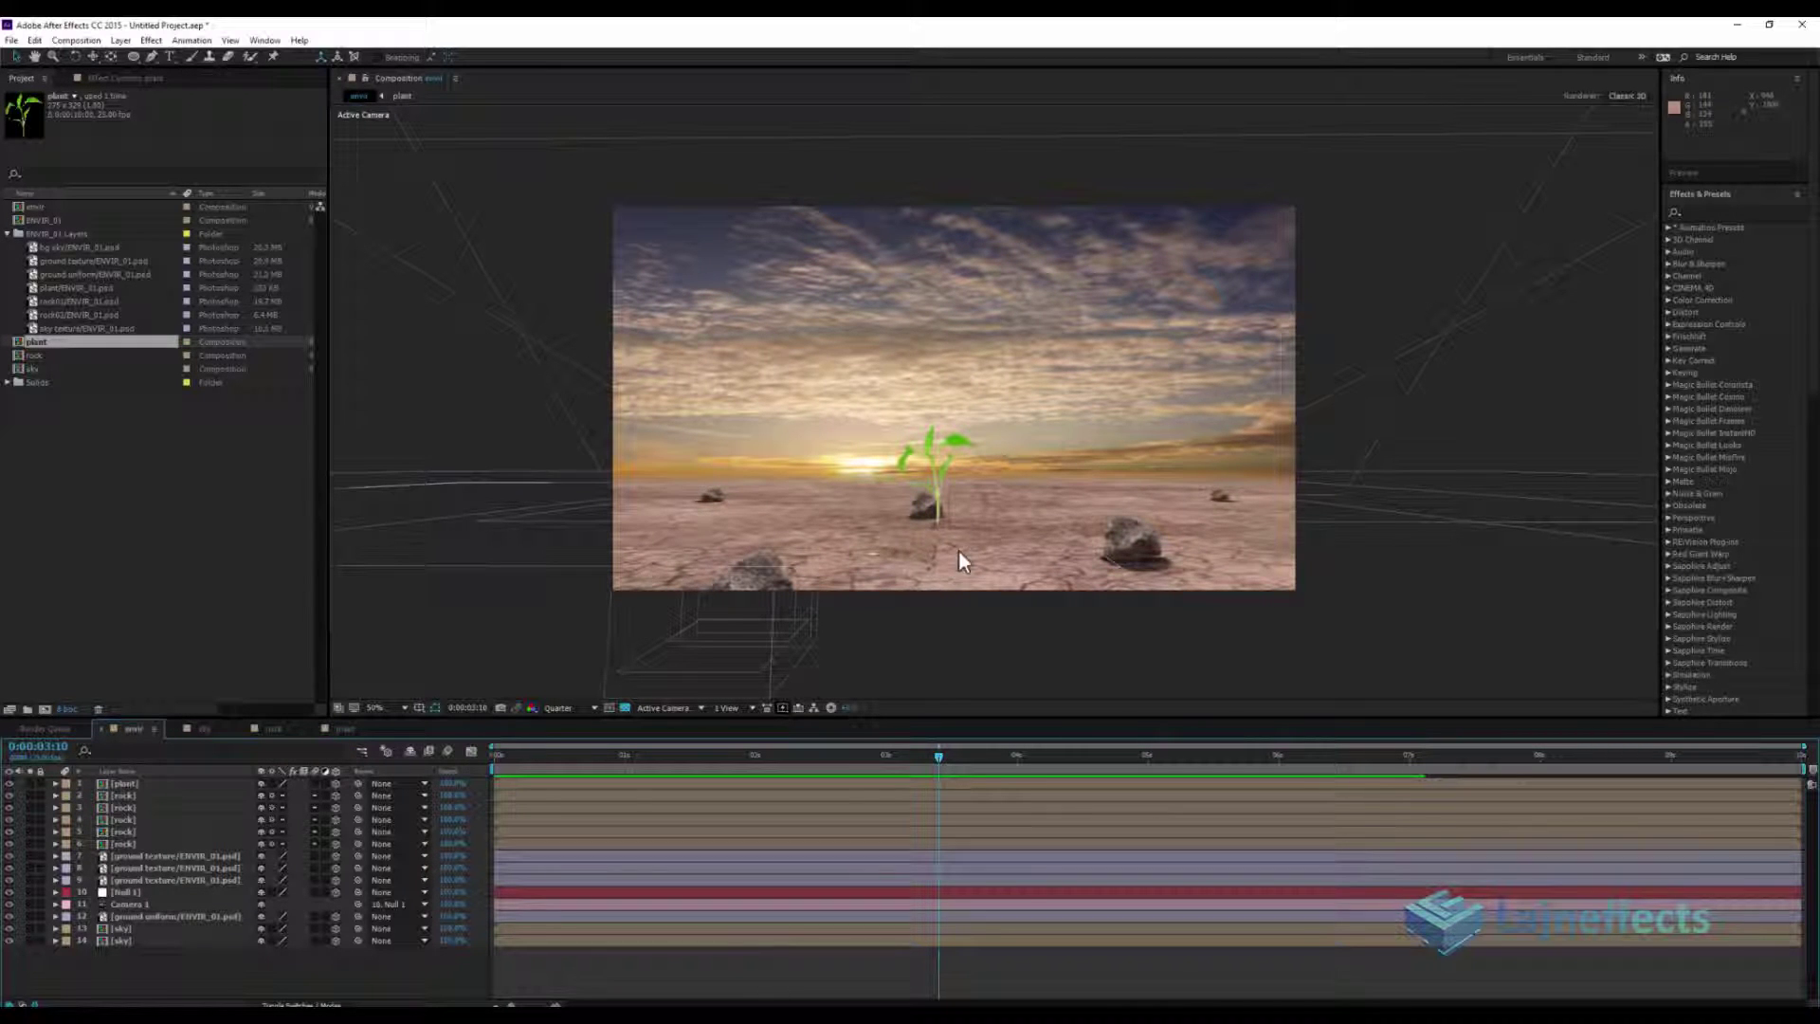
Zoom to 100% framing the plant at Full resolution, and select the plant layer
key(slash)
drag(942, 575, 954, 395)
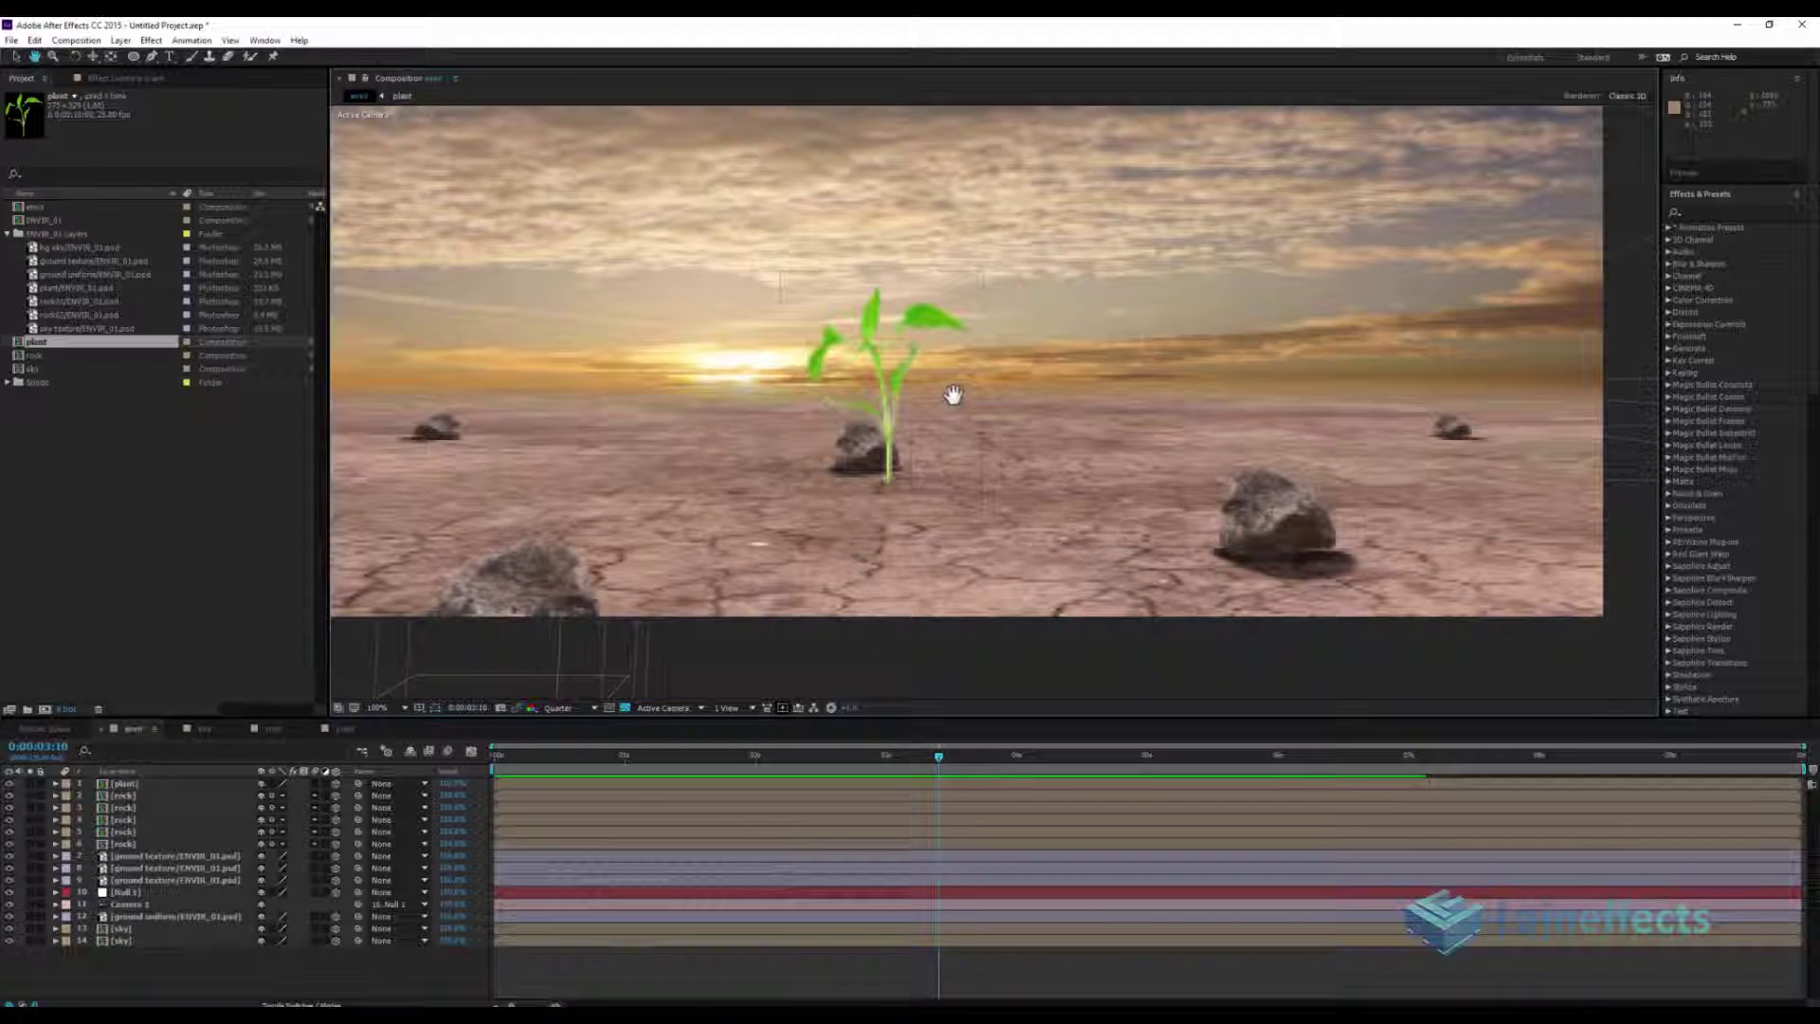
click(560, 708)
click(575, 745)
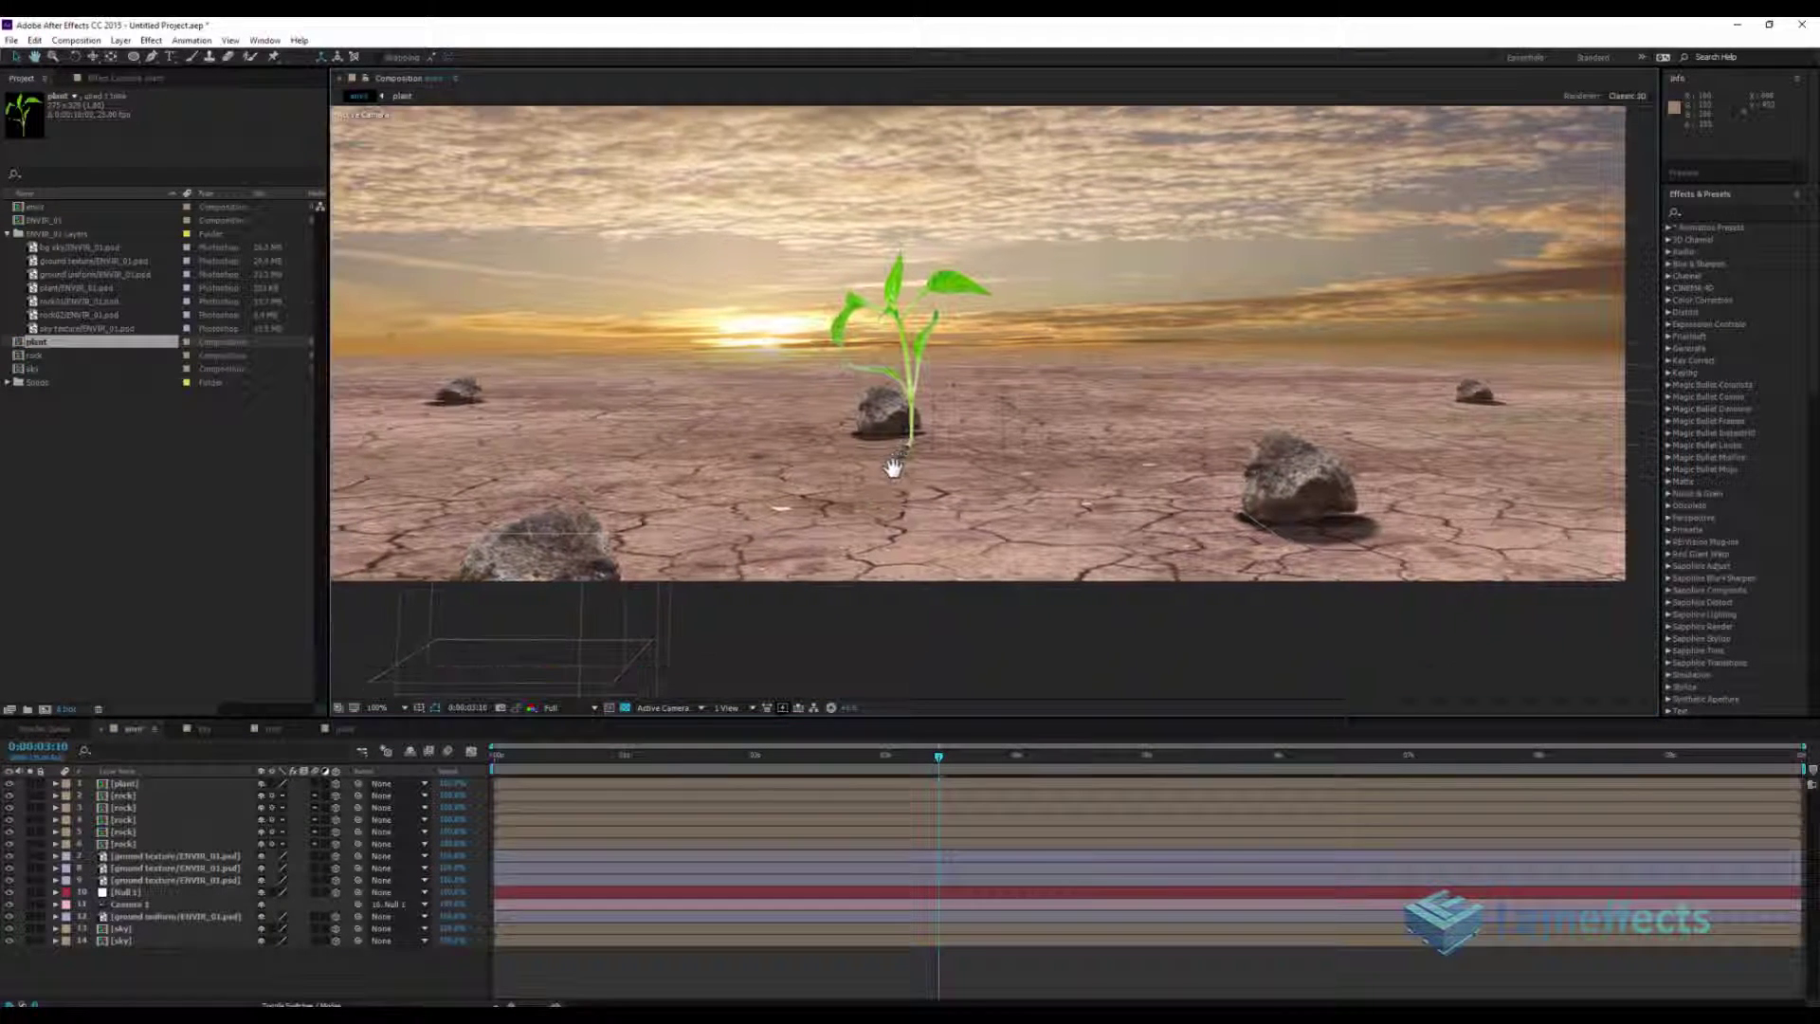
scroll(855, 515, up, 1)
scroll(861, 519, up, 1)
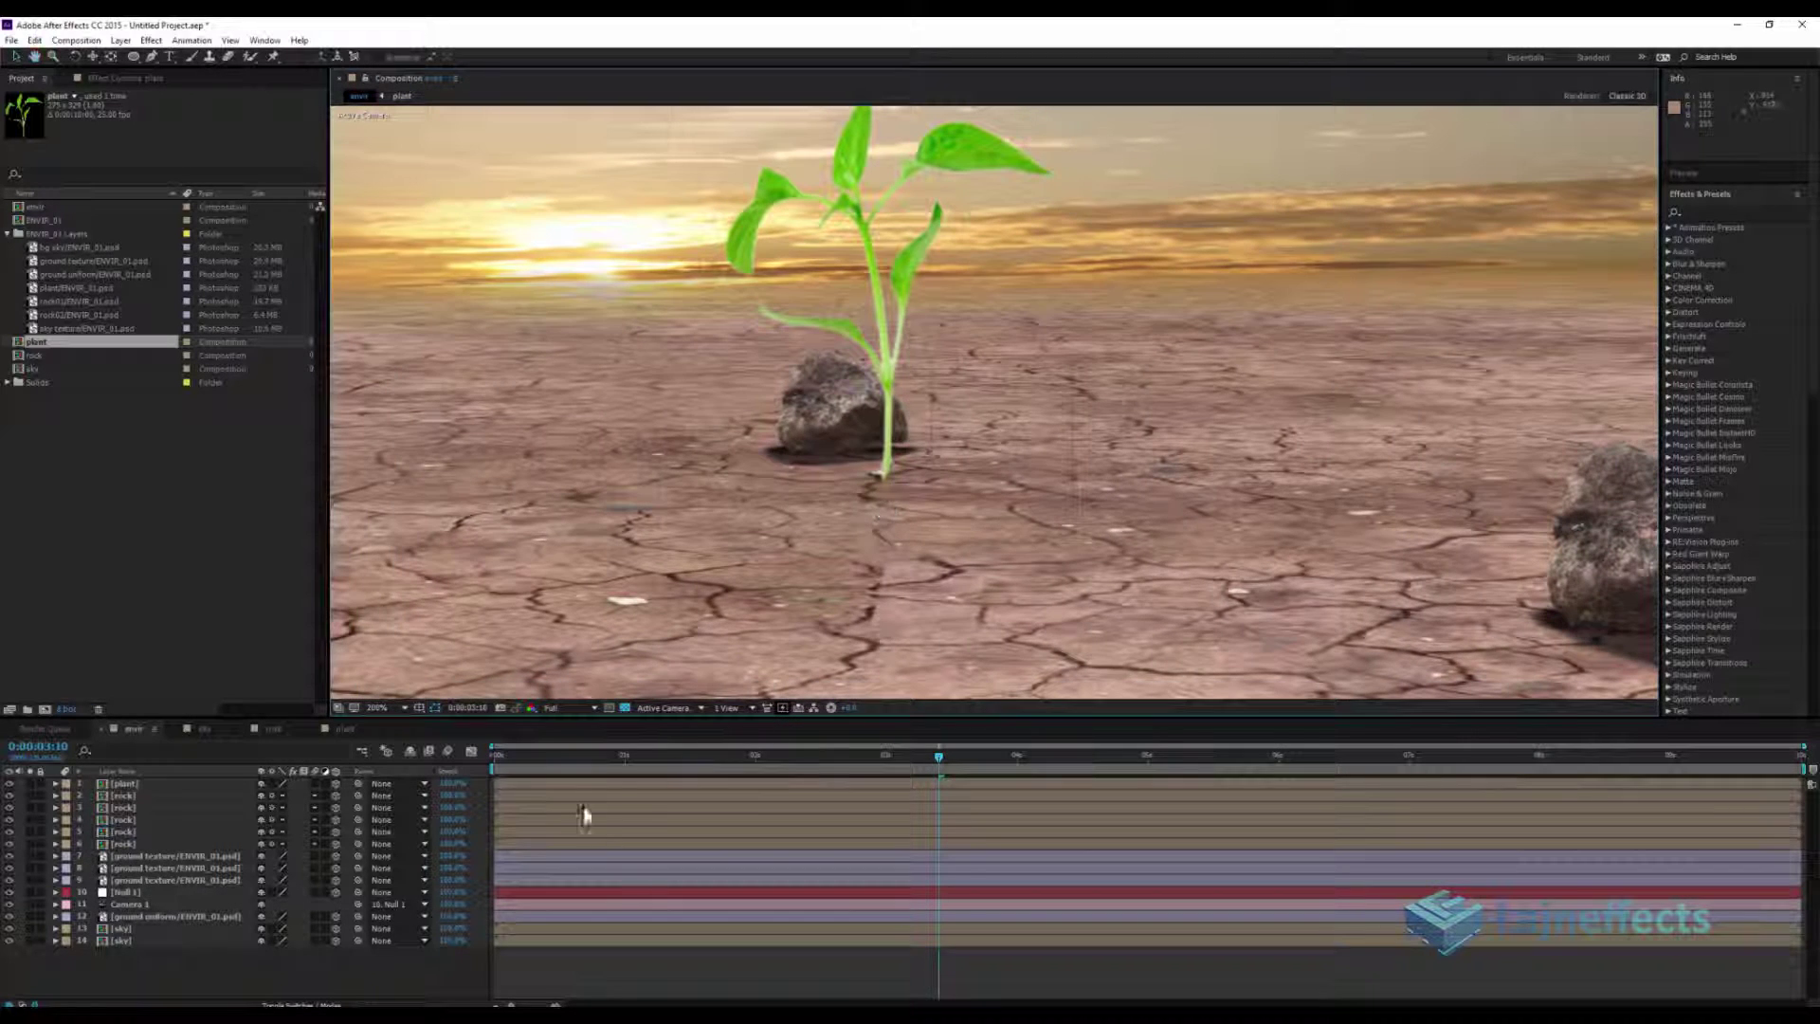
click(129, 784)
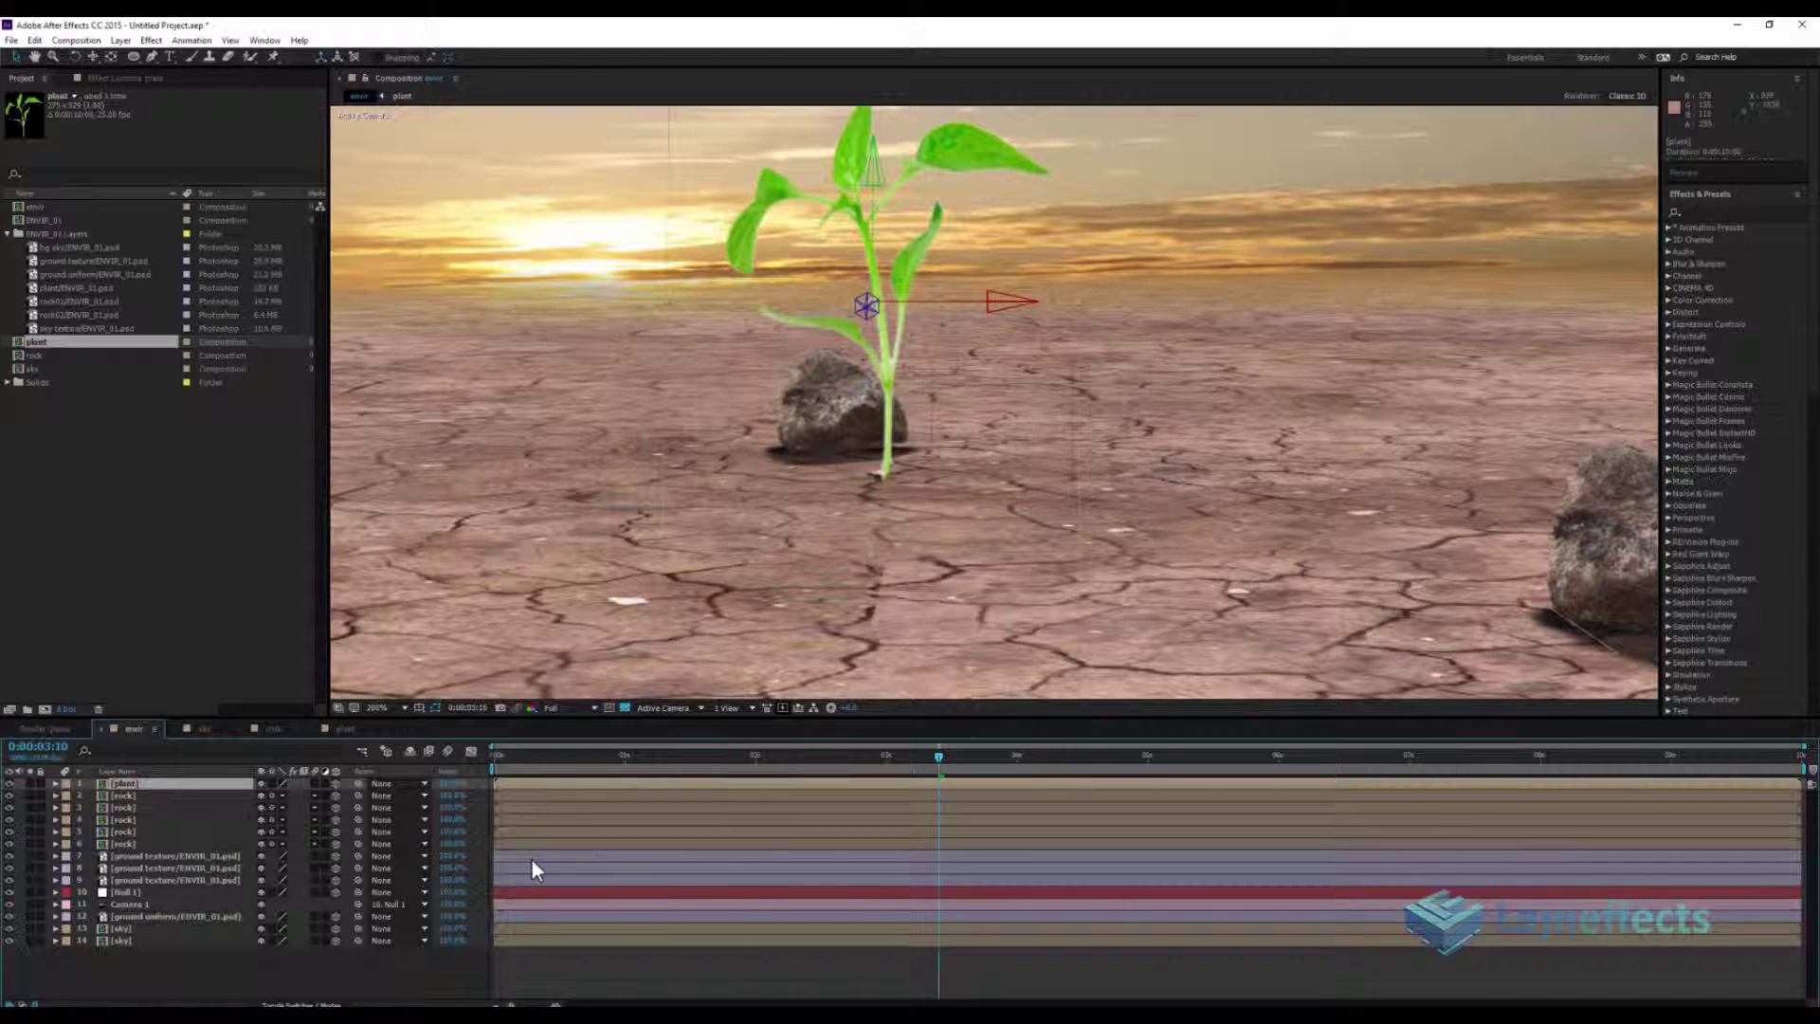
Duplicate the plant layer and give the copy a shadow-only Drop Shadow
key(ctrl+d)
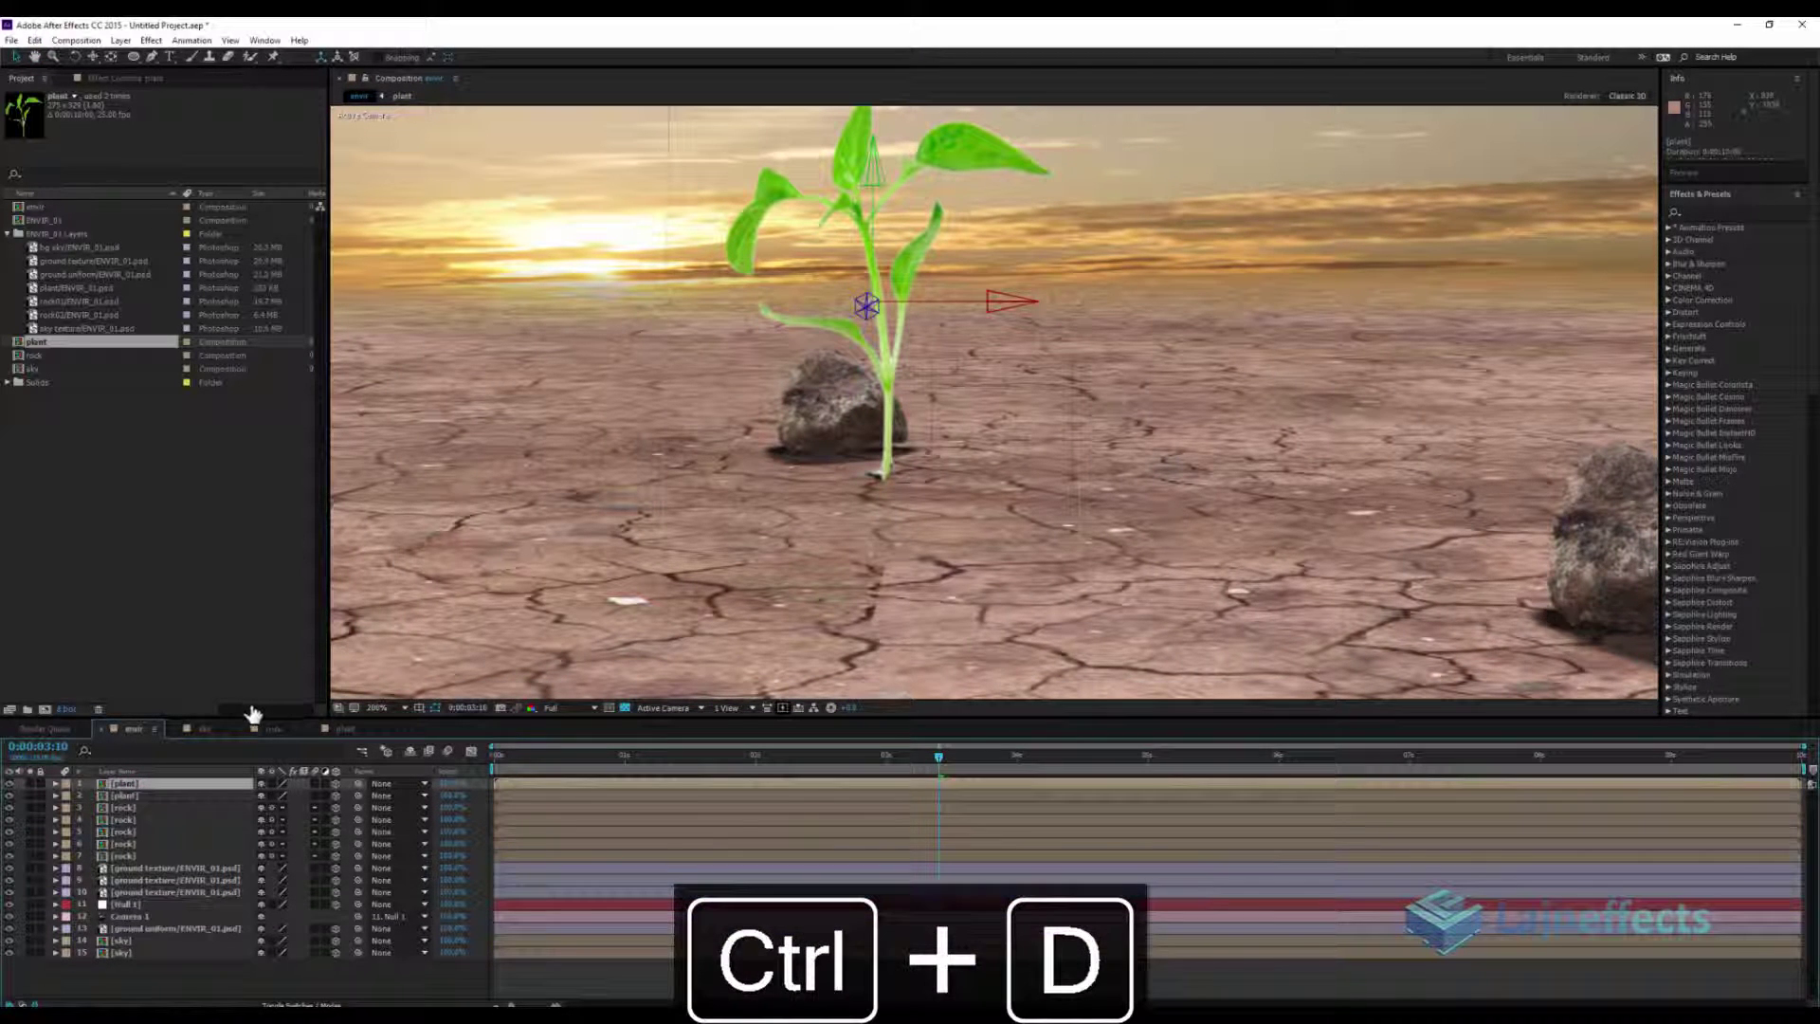
right_click(205, 784)
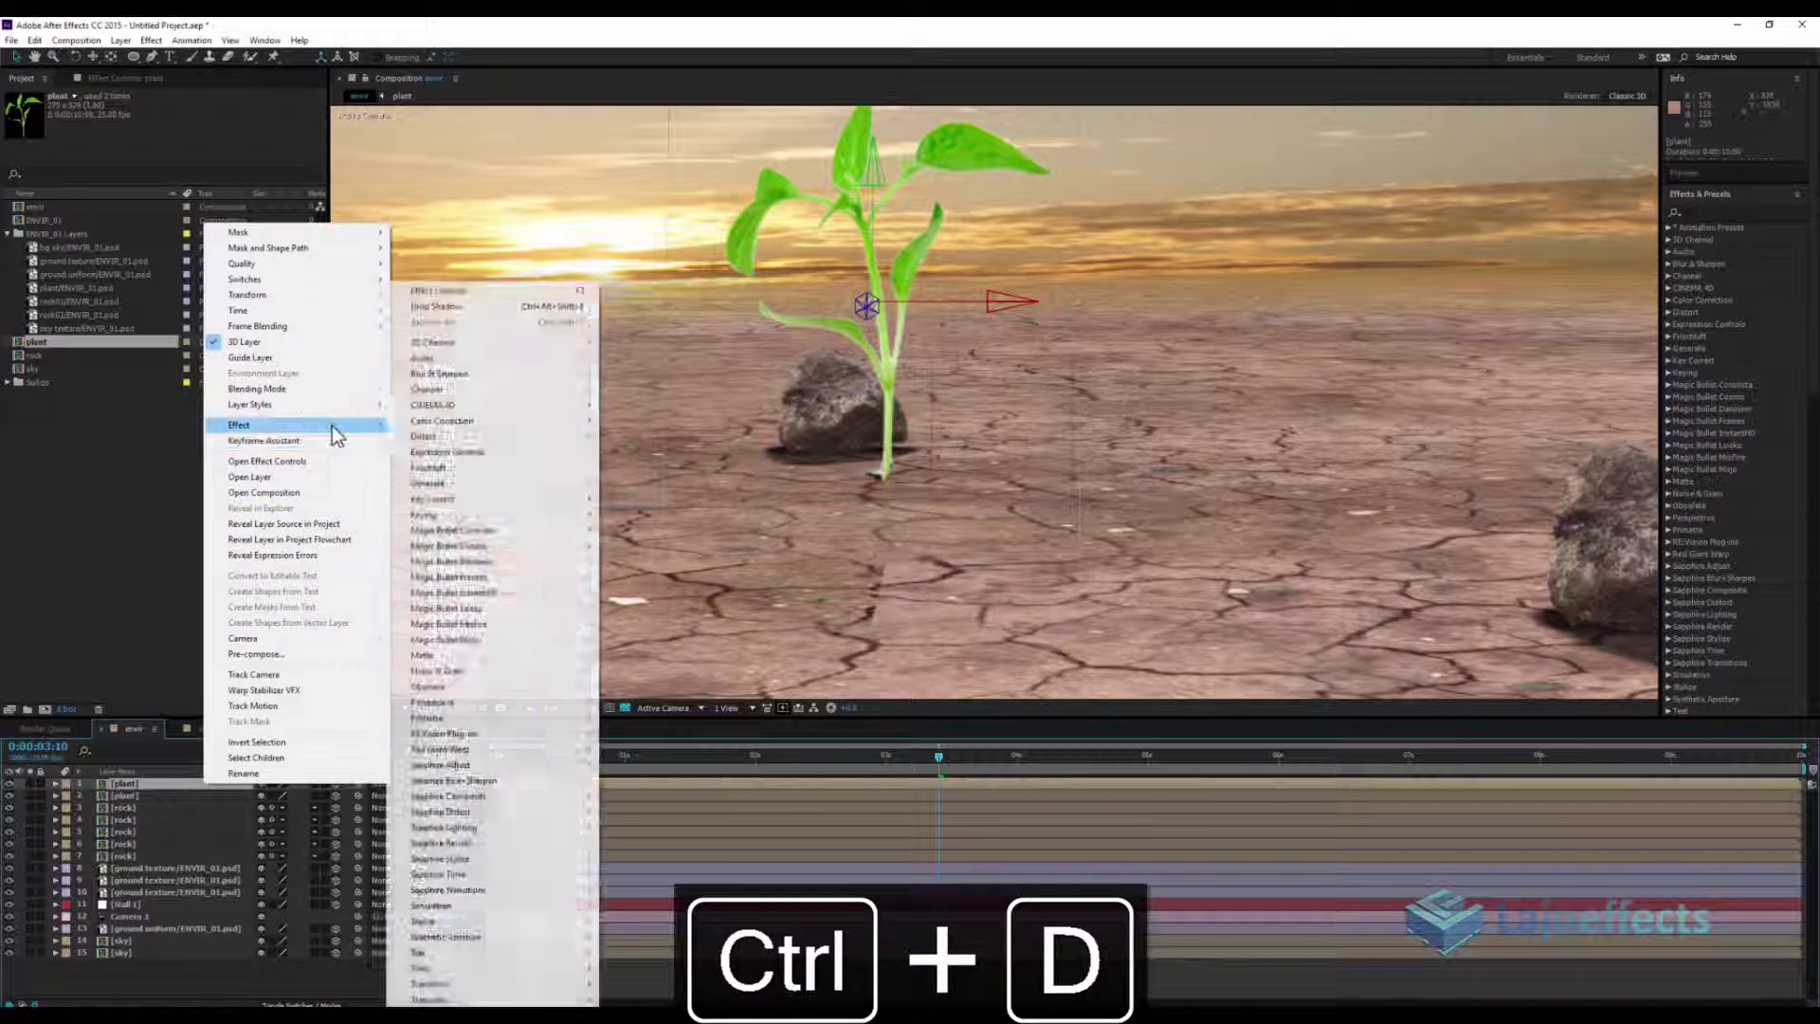
mouse_move(292, 425)
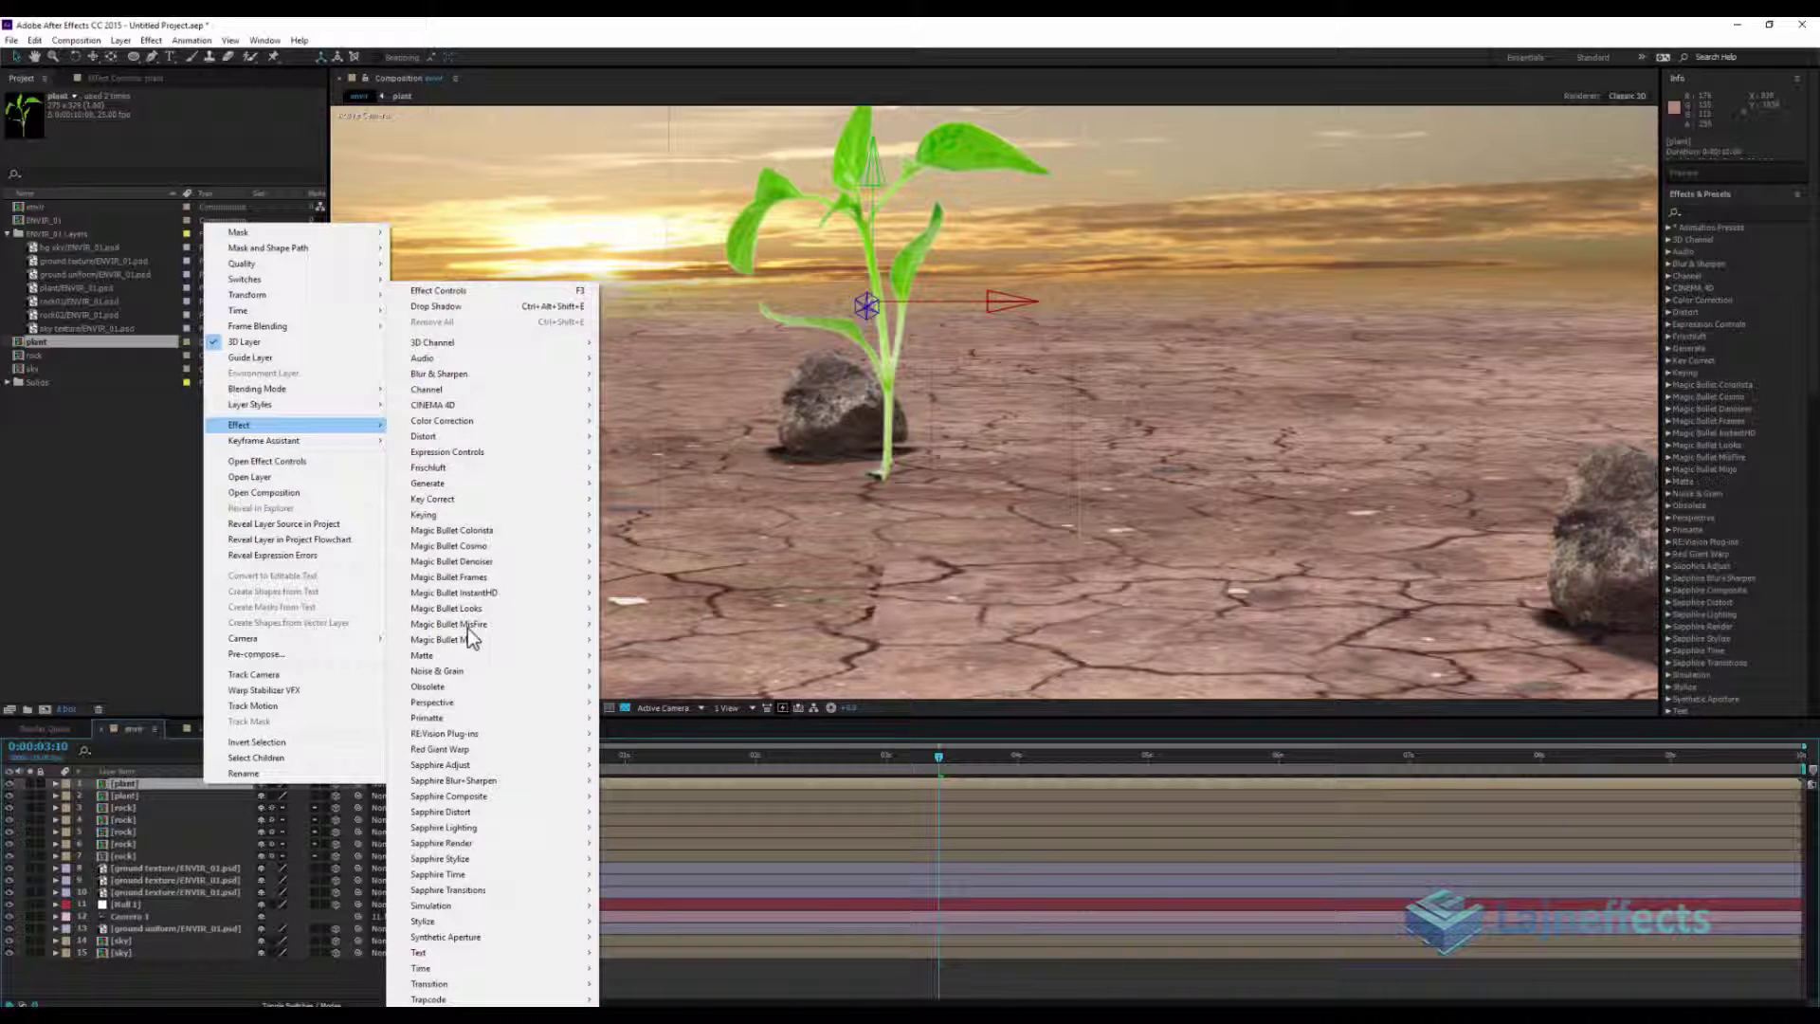
mouse_move(434, 702)
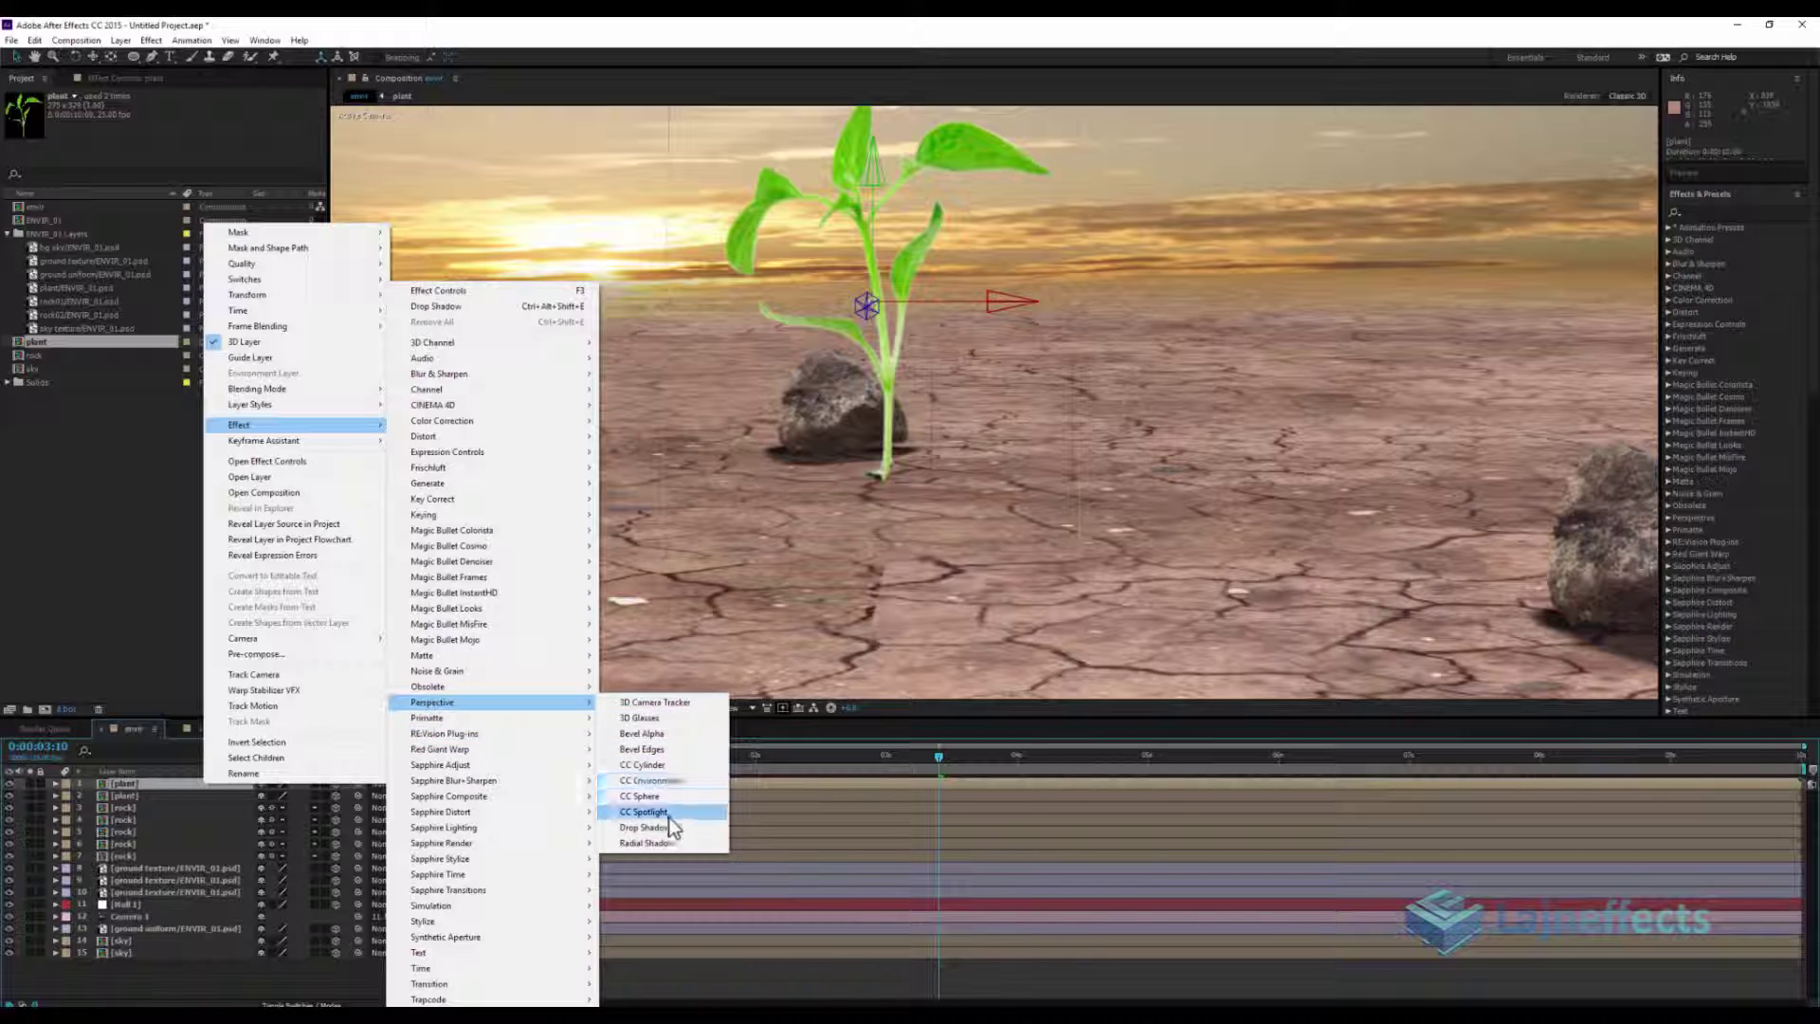
click(663, 826)
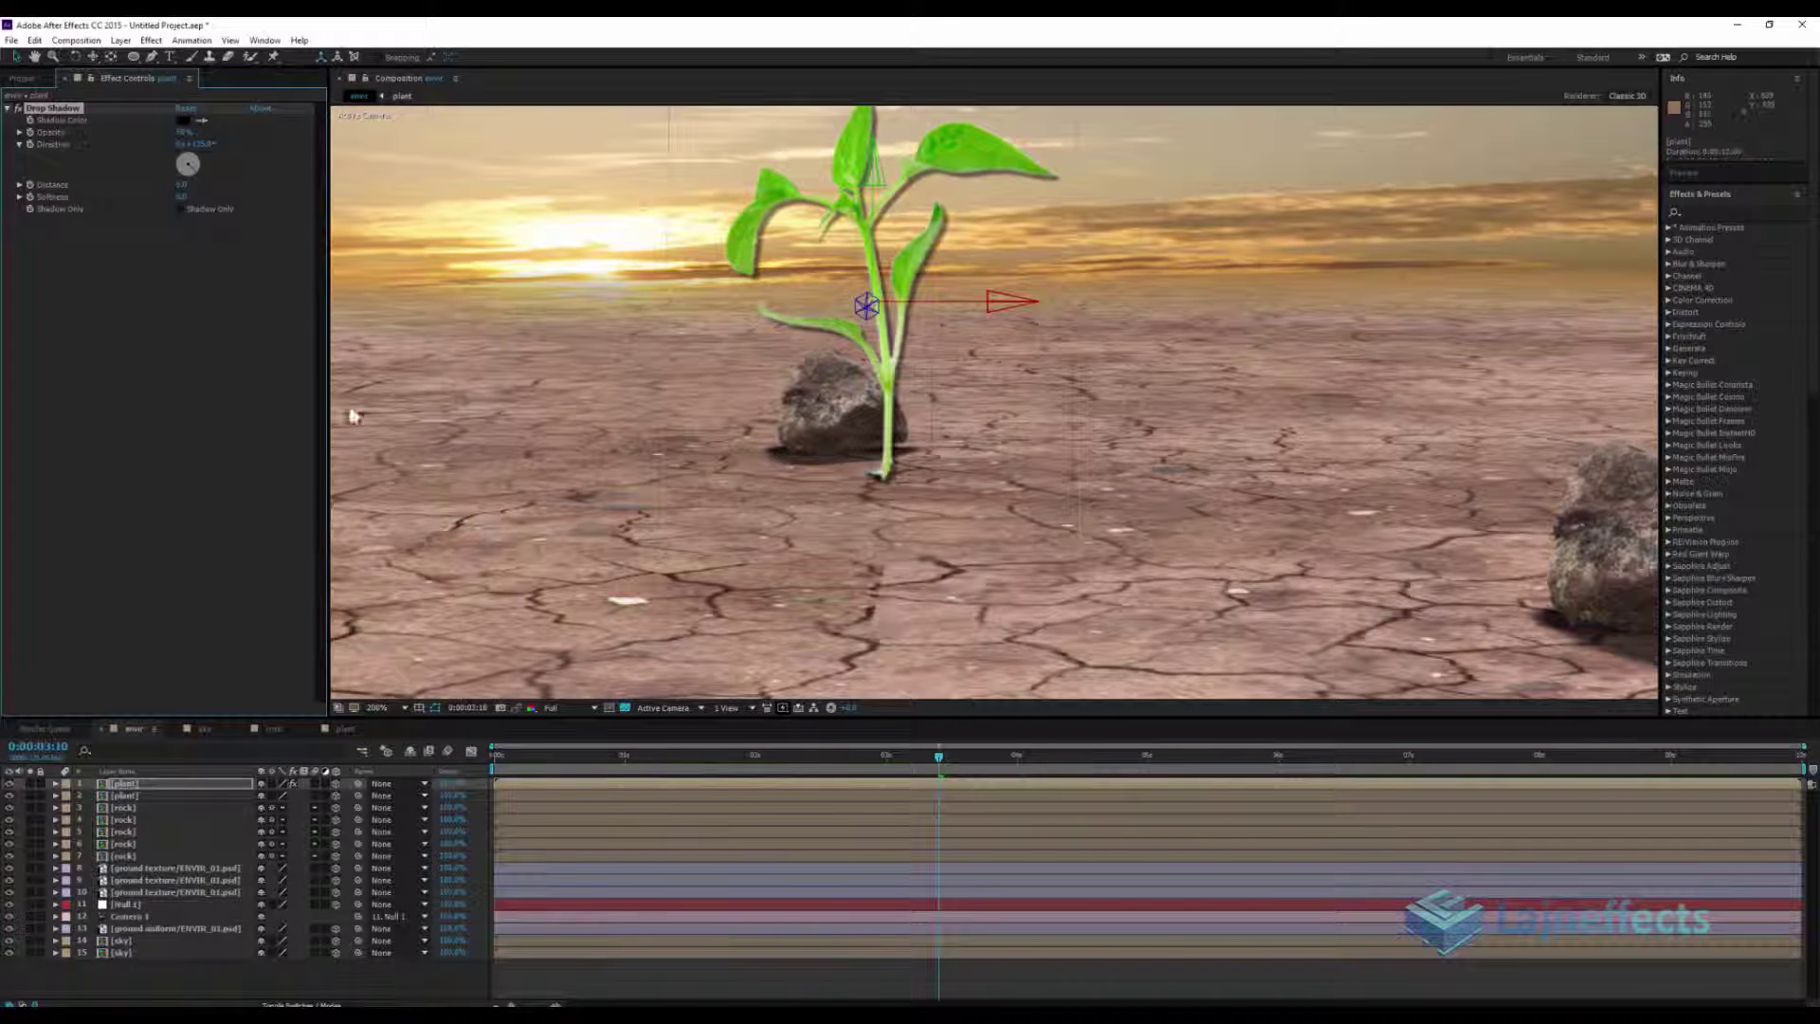
Rotate the plant's shadow copy and move it down onto the cracked ground
click(181, 209)
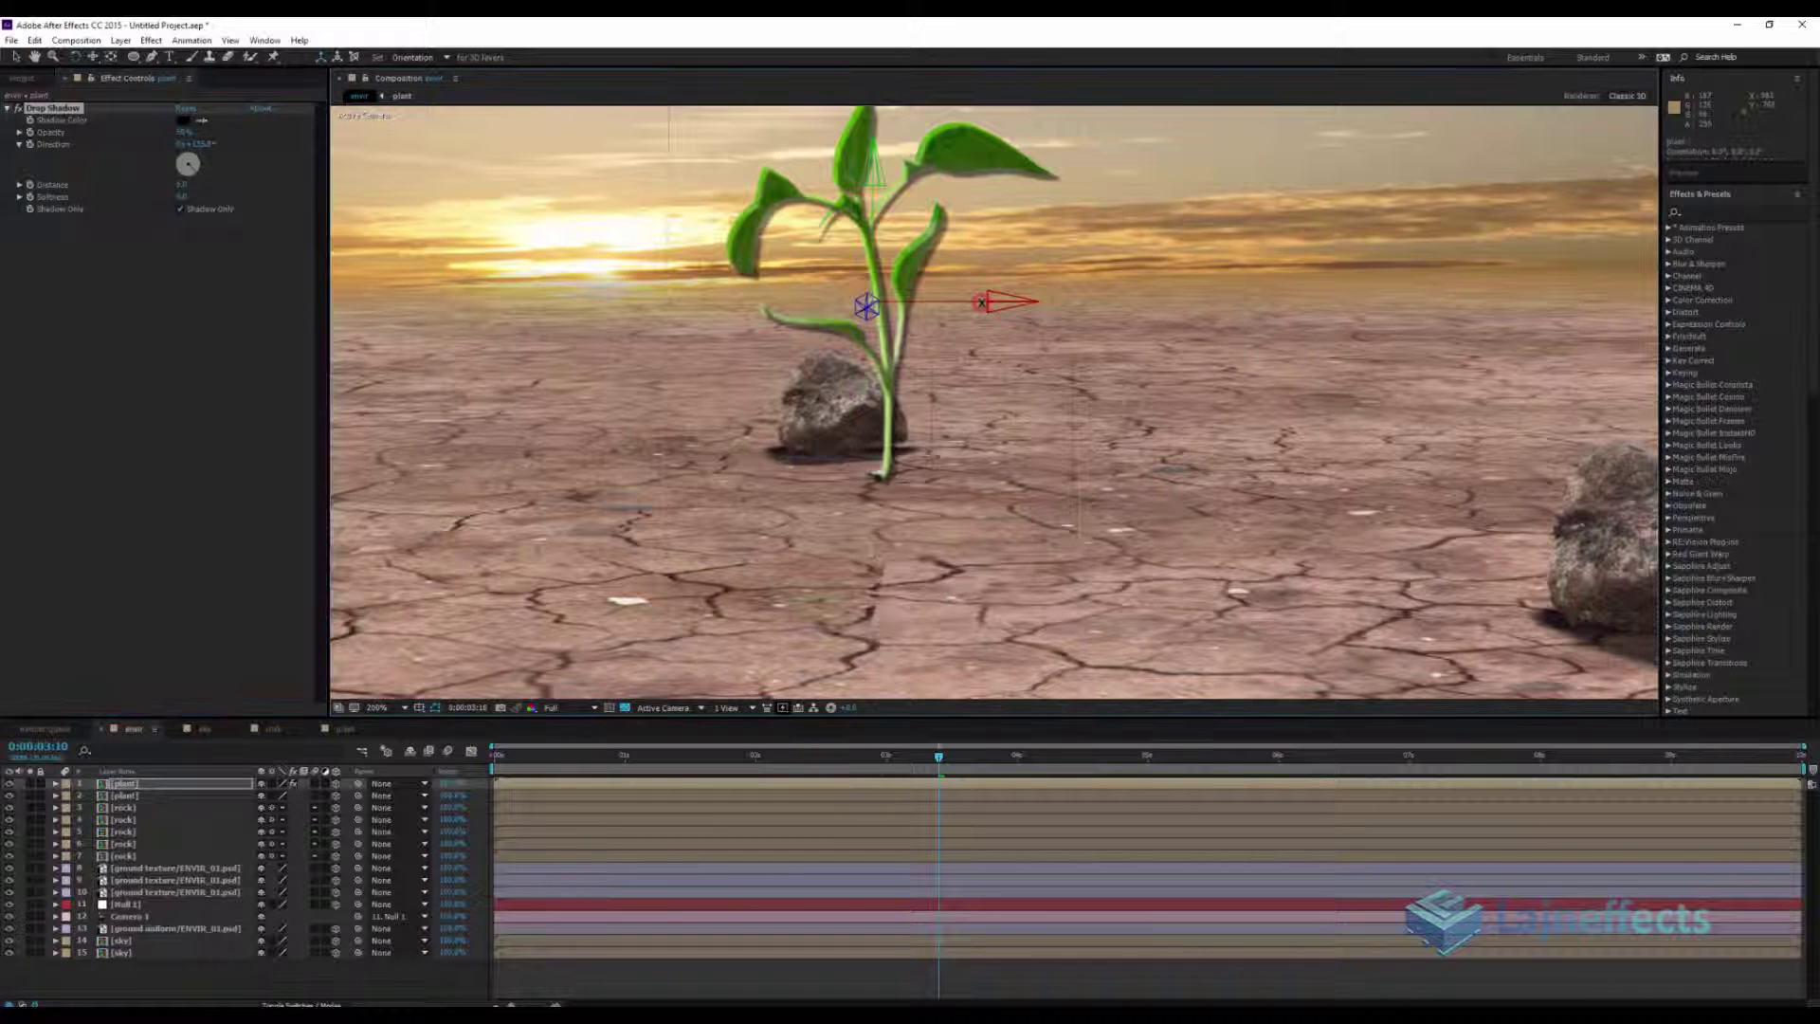
drag(983, 301, 993, 416)
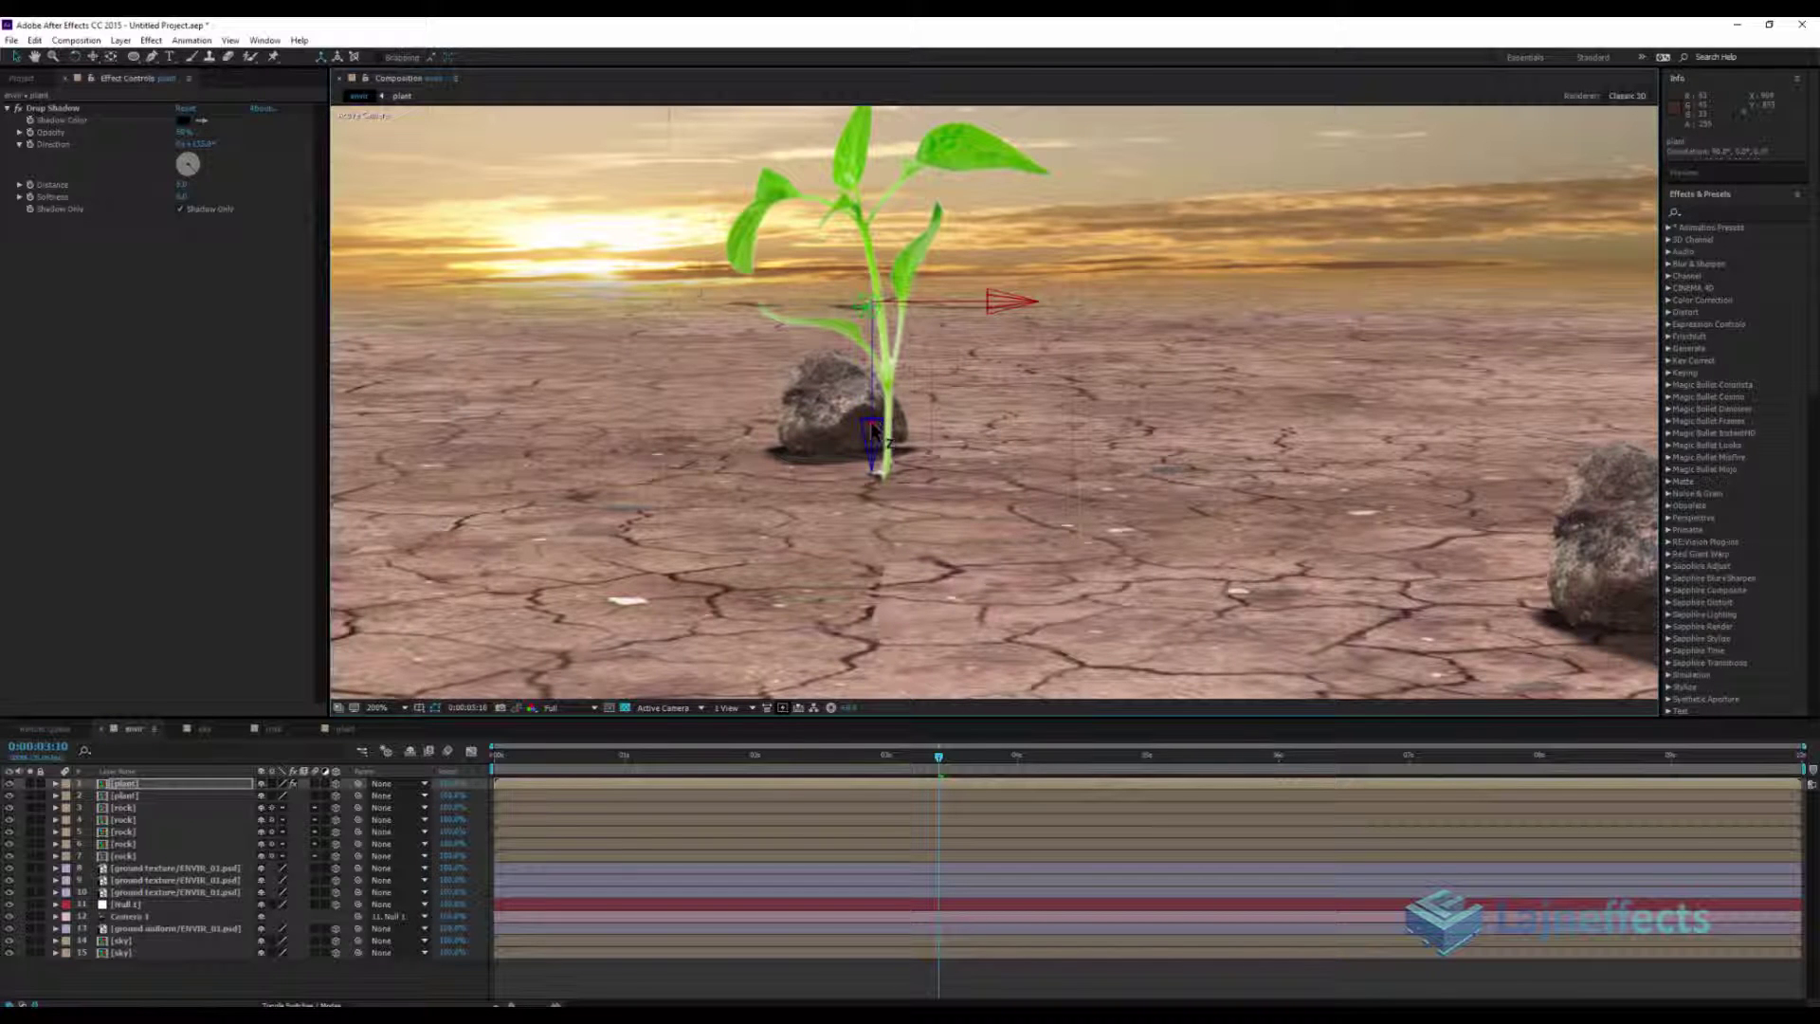
drag(873, 434, 882, 520)
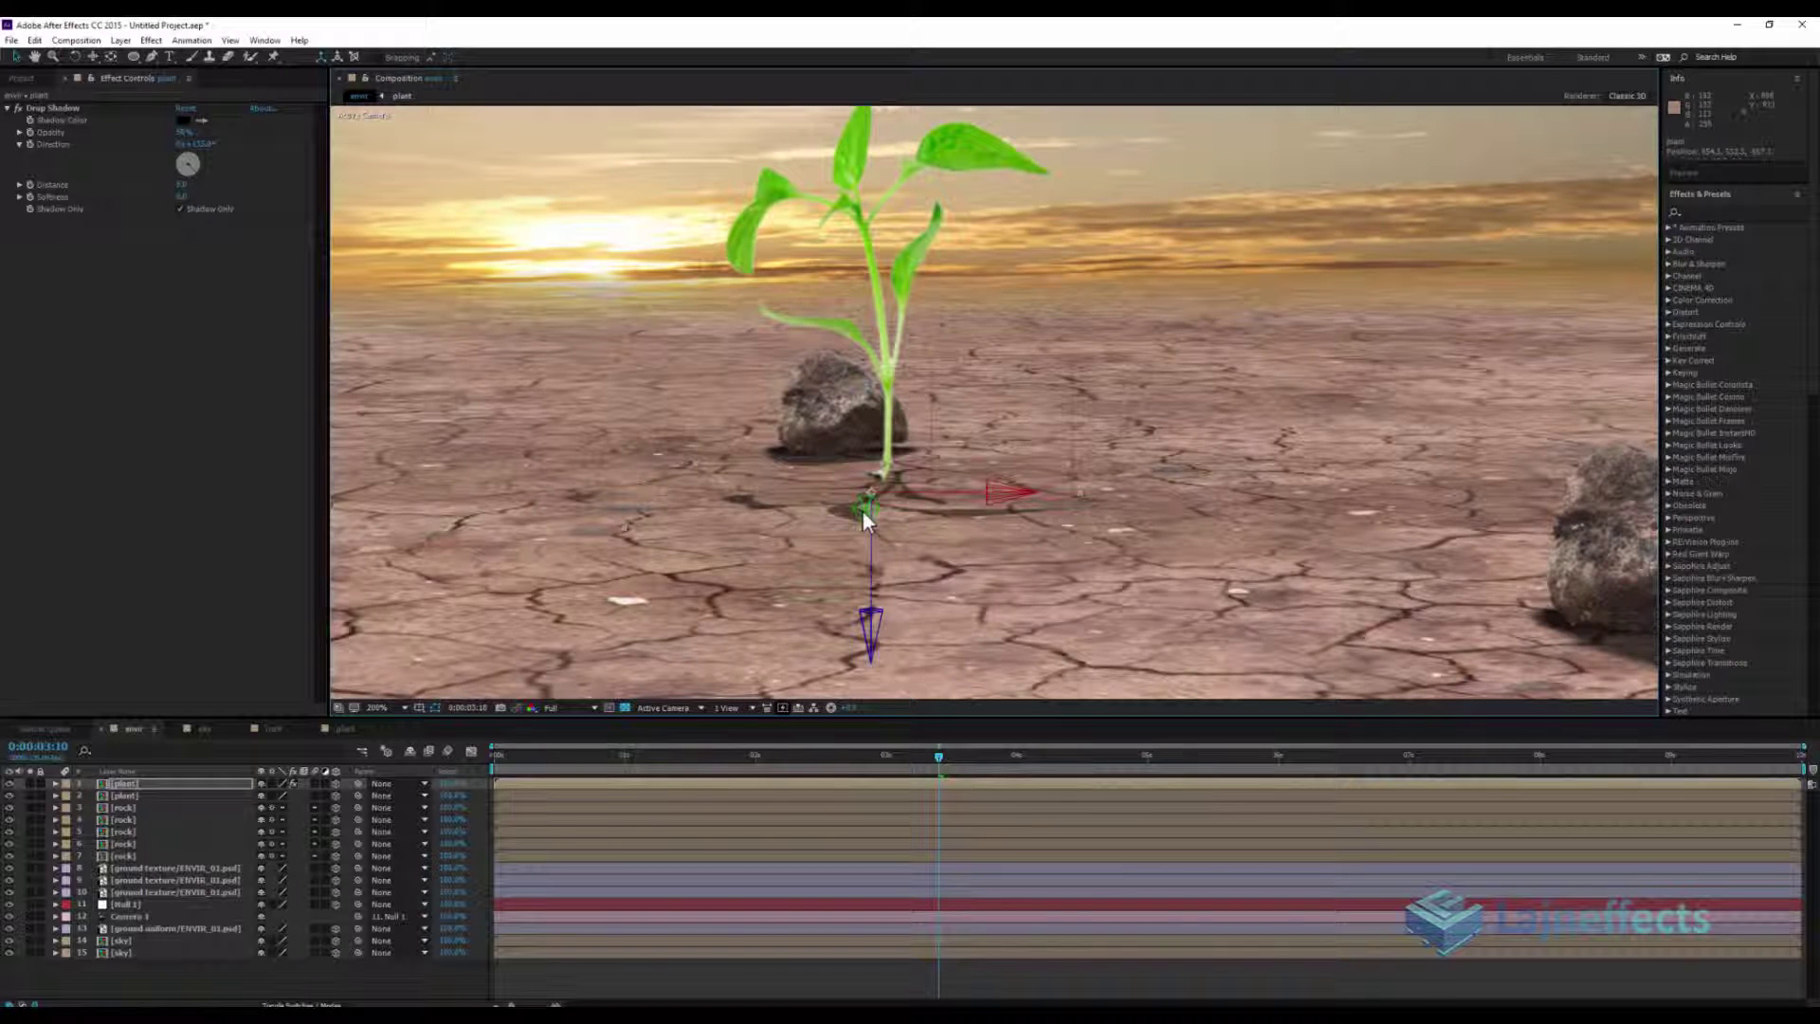
drag(863, 512, 826, 620)
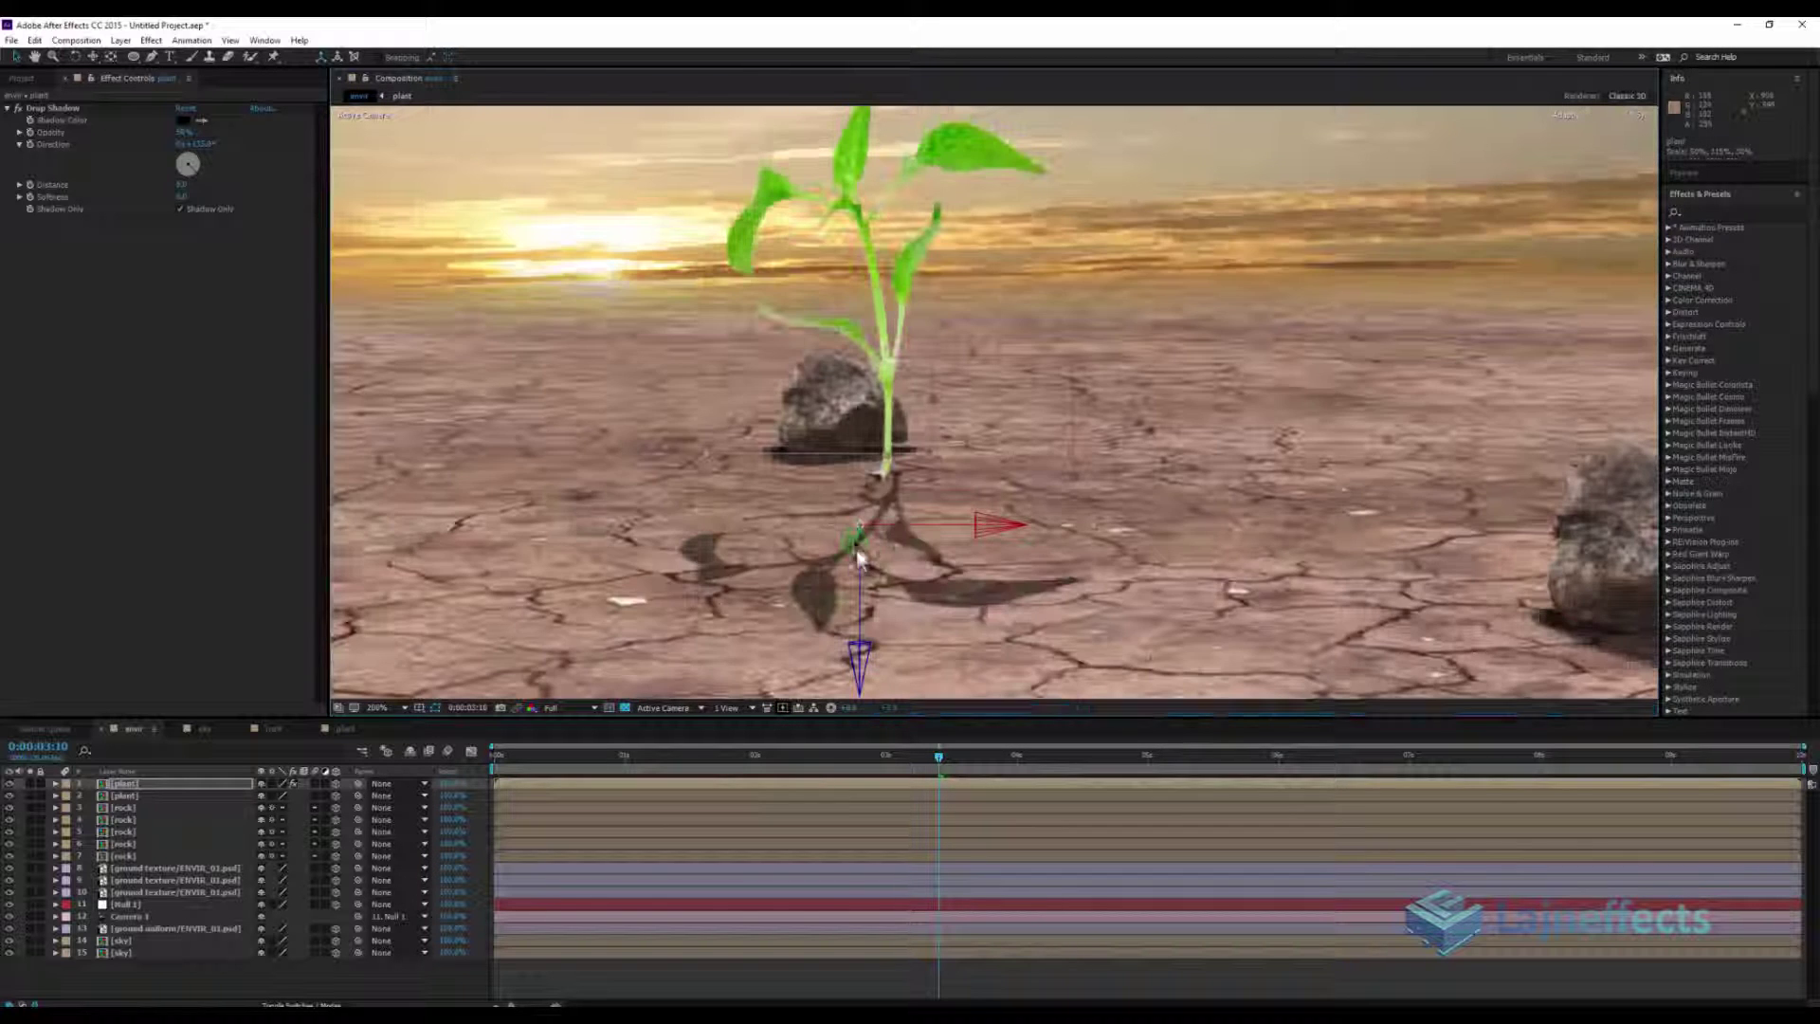
drag(859, 559, 850, 569)
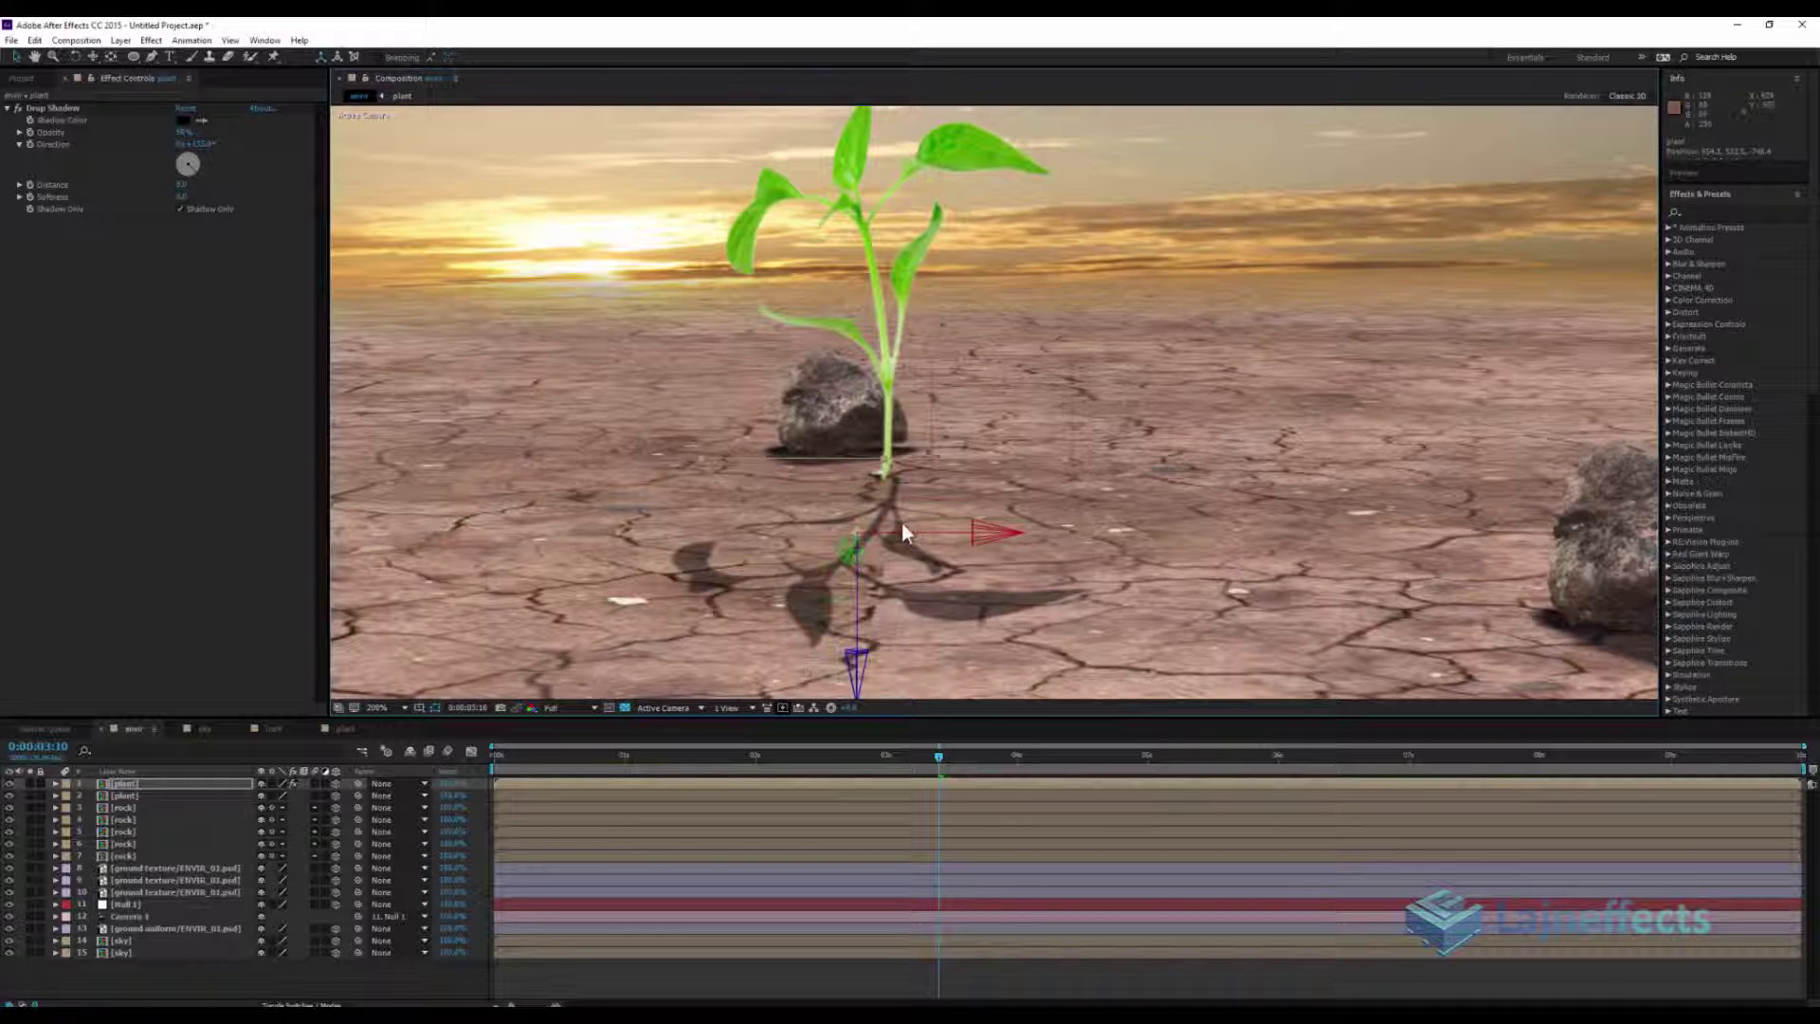
drag(898, 533, 884, 530)
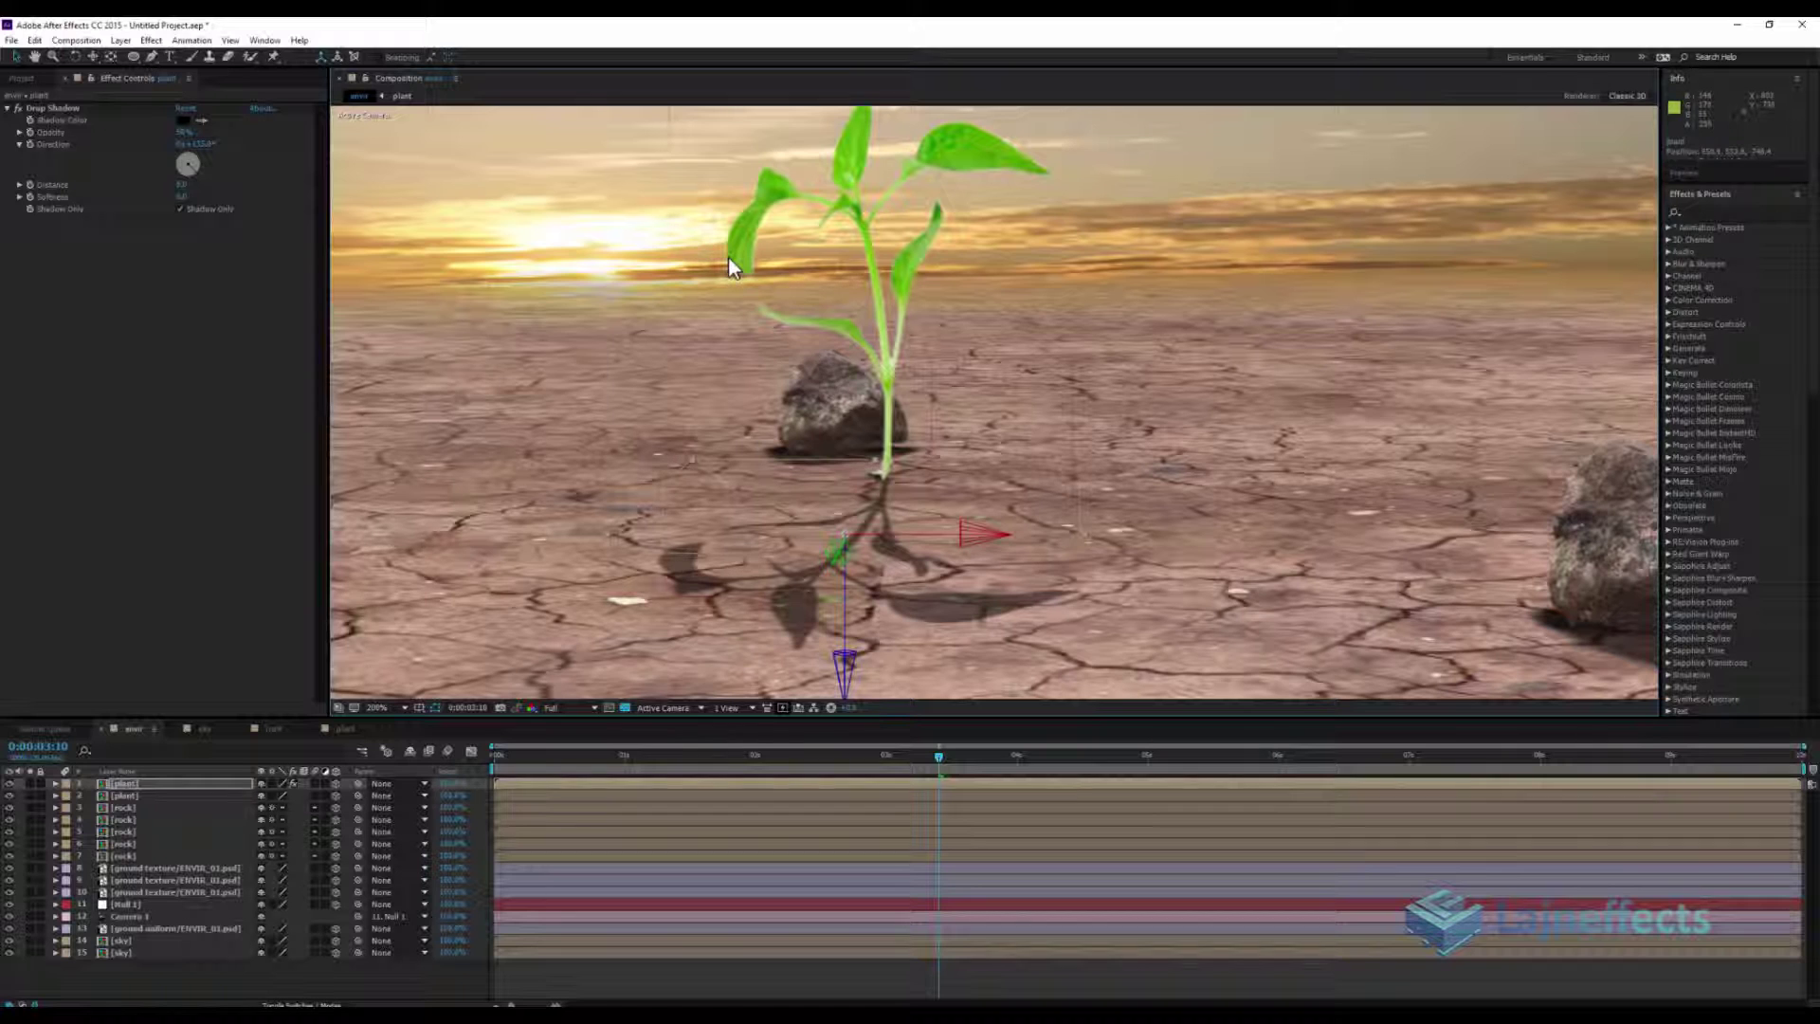
Tilt the layer slightly around its Z axis and nudge it to the right
key(w)
drag(844, 588, 854, 586)
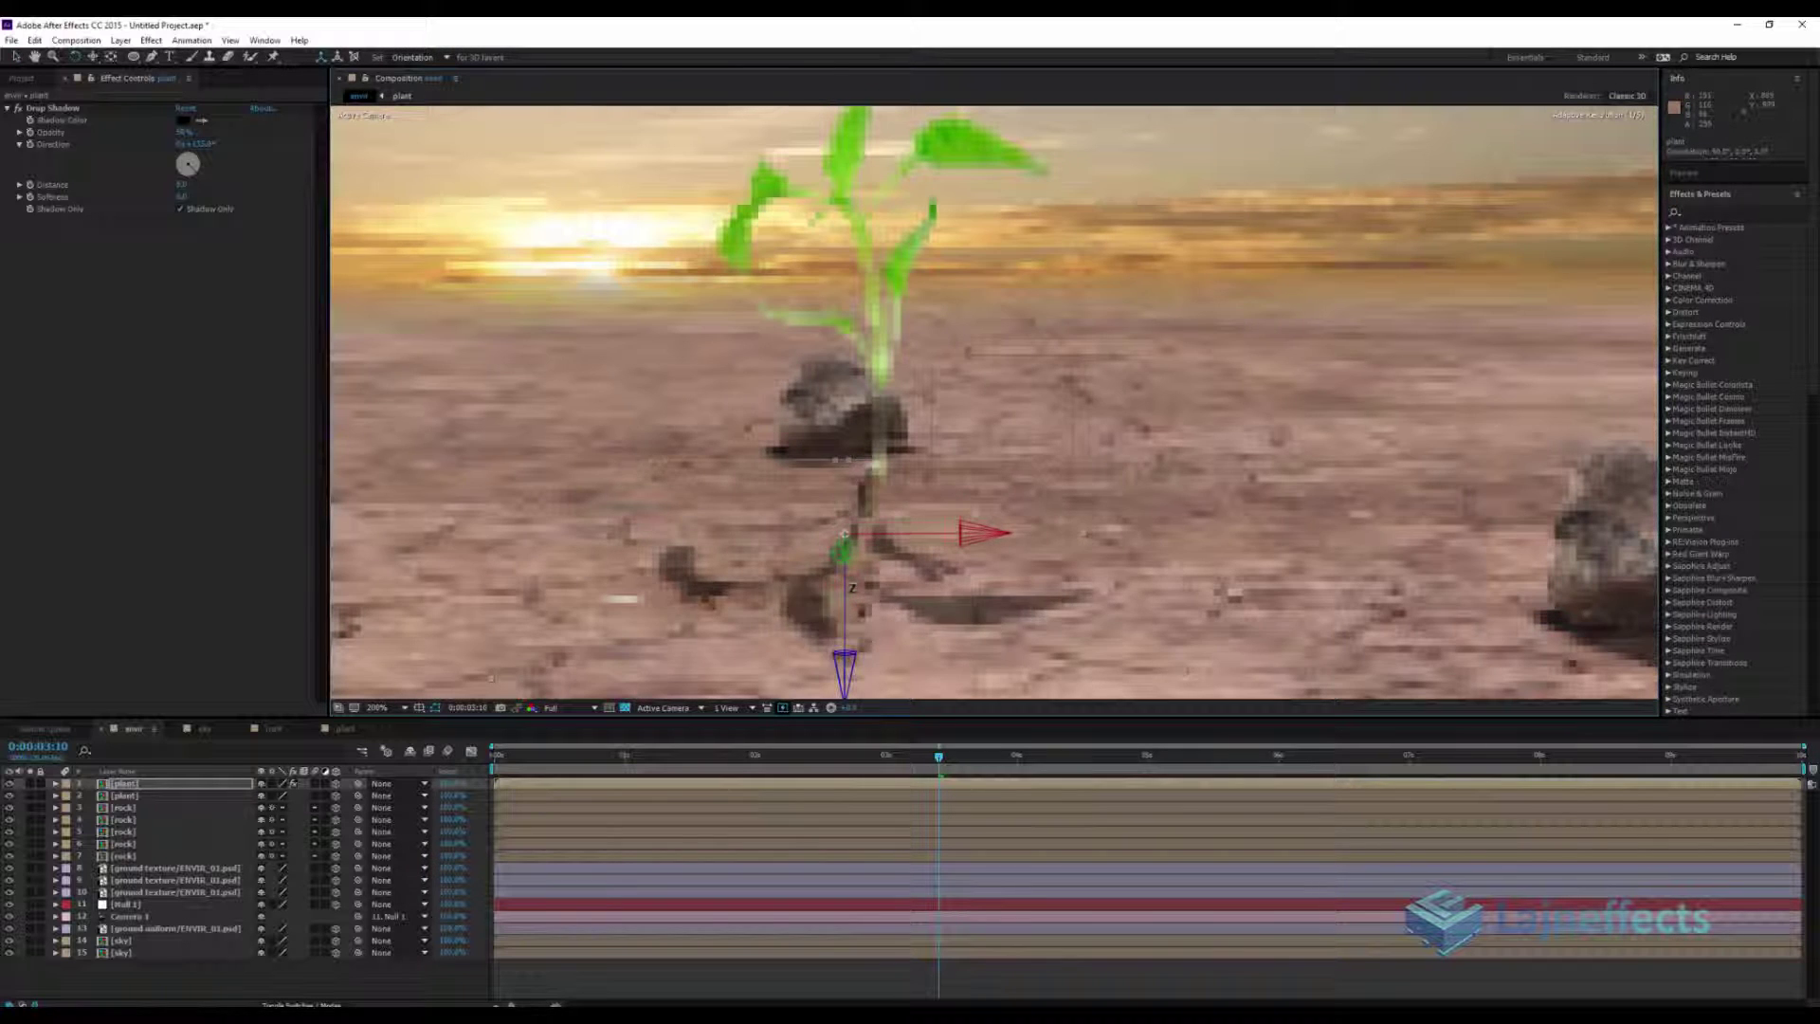
key(v)
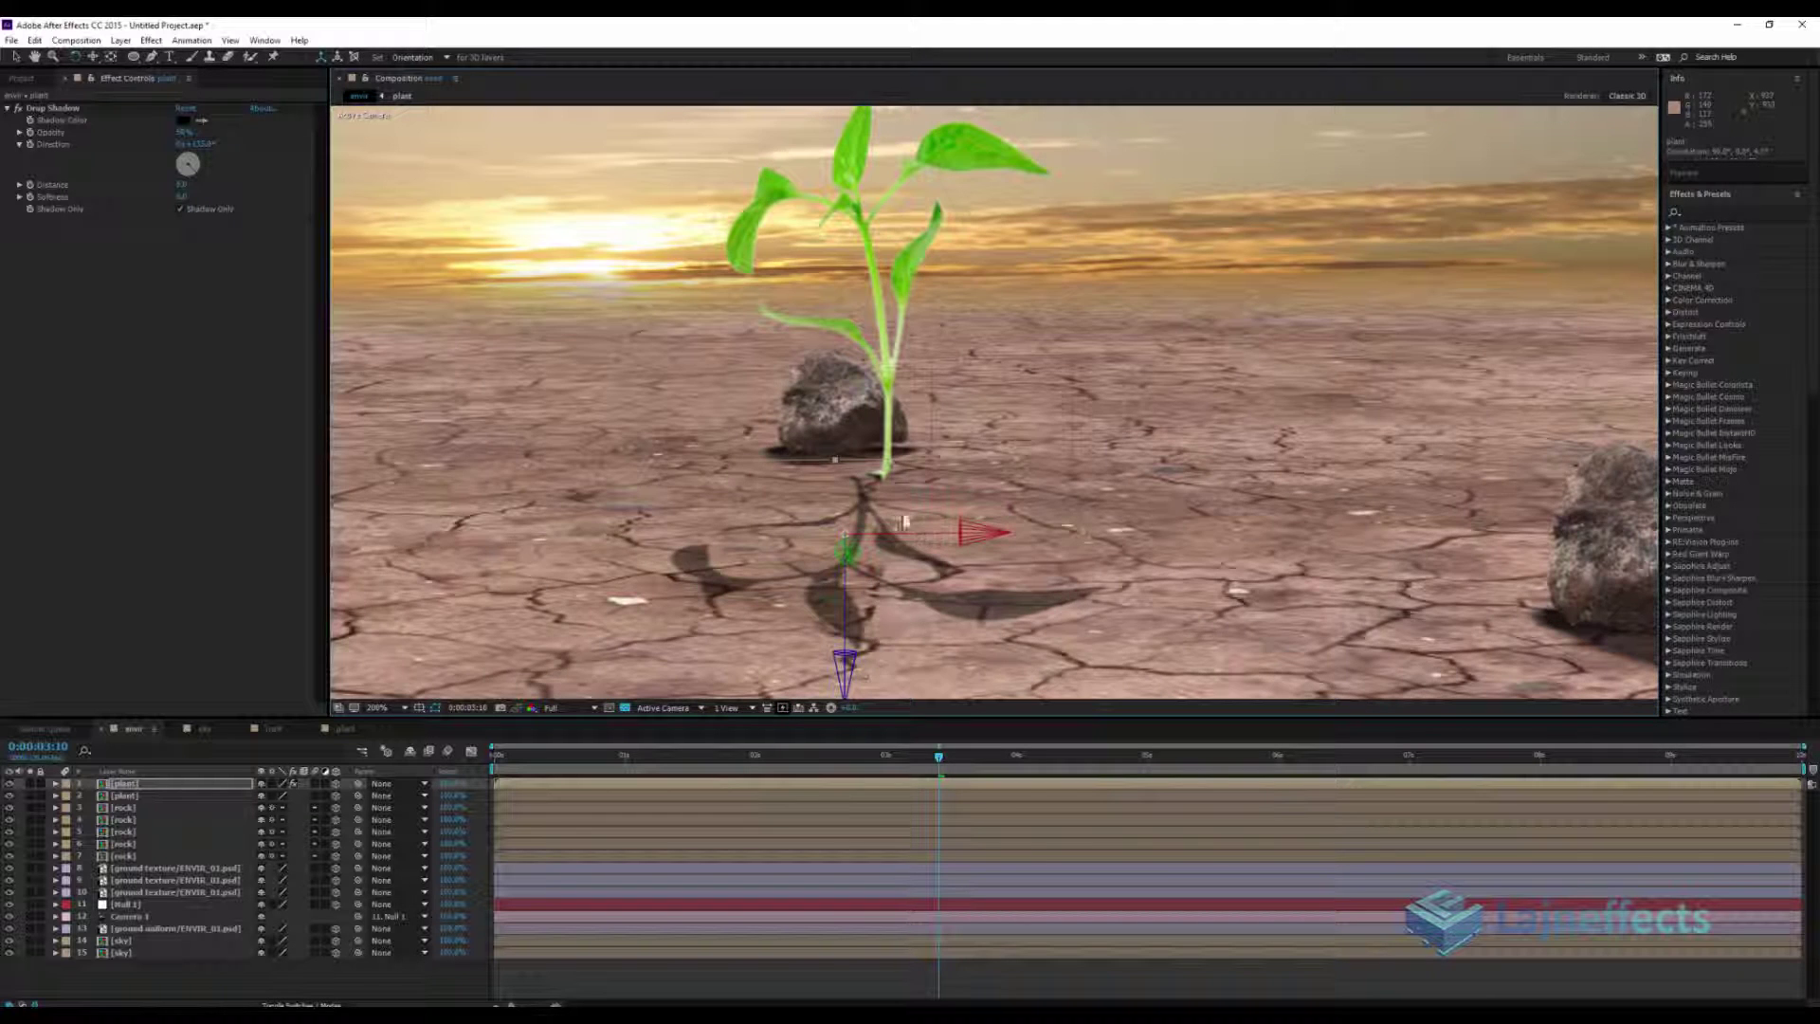
drag(864, 502, 895, 504)
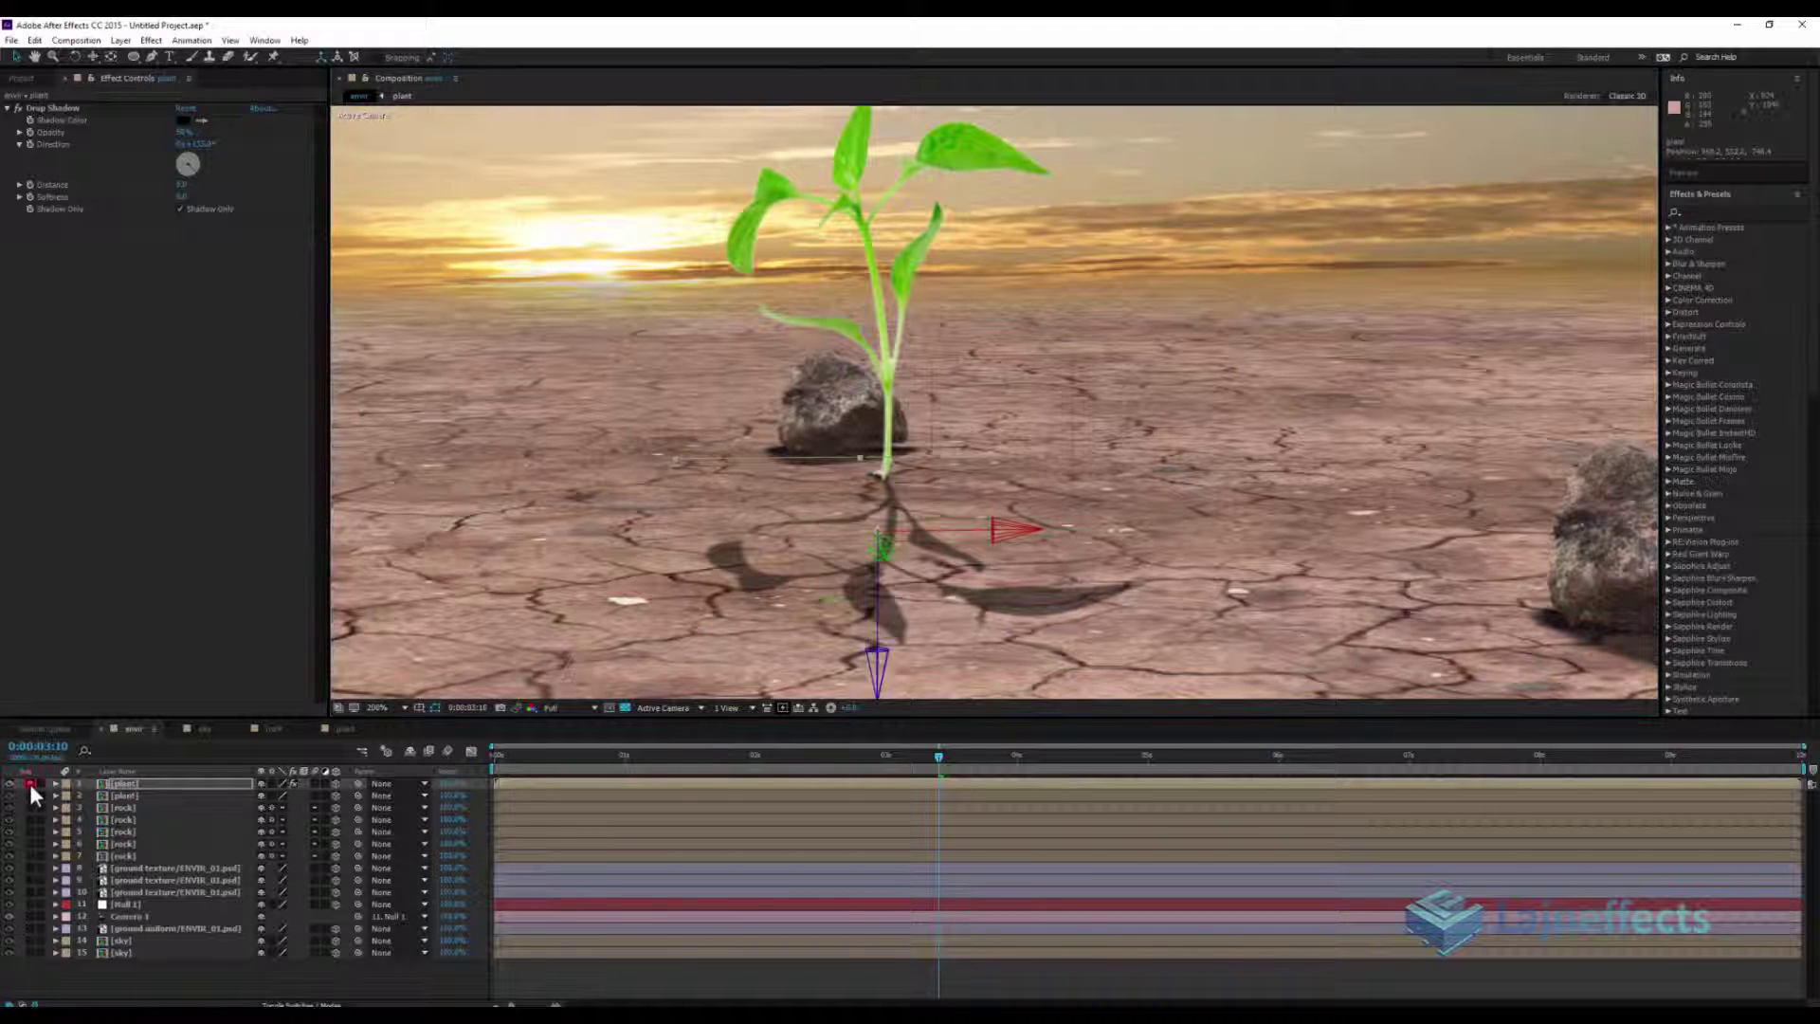
Solo the plant layer and orbit Custom View 1 to see it at an angle
click(28, 794)
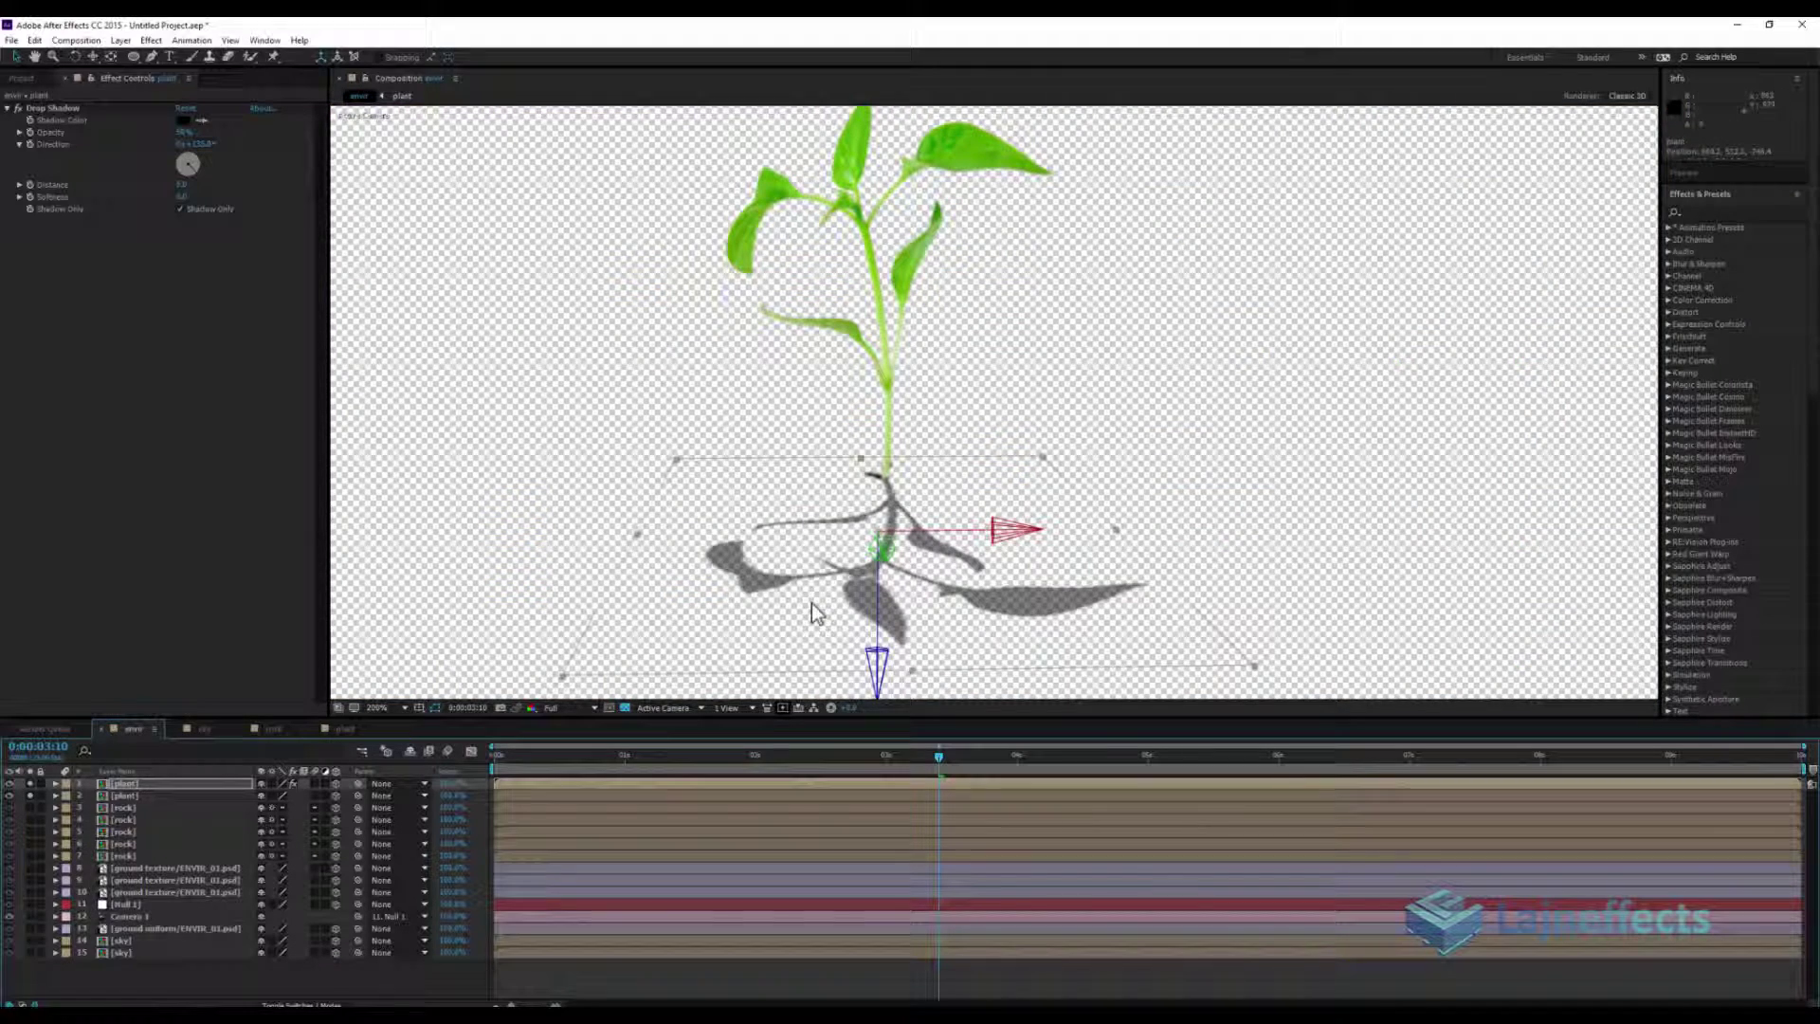
click(670, 707)
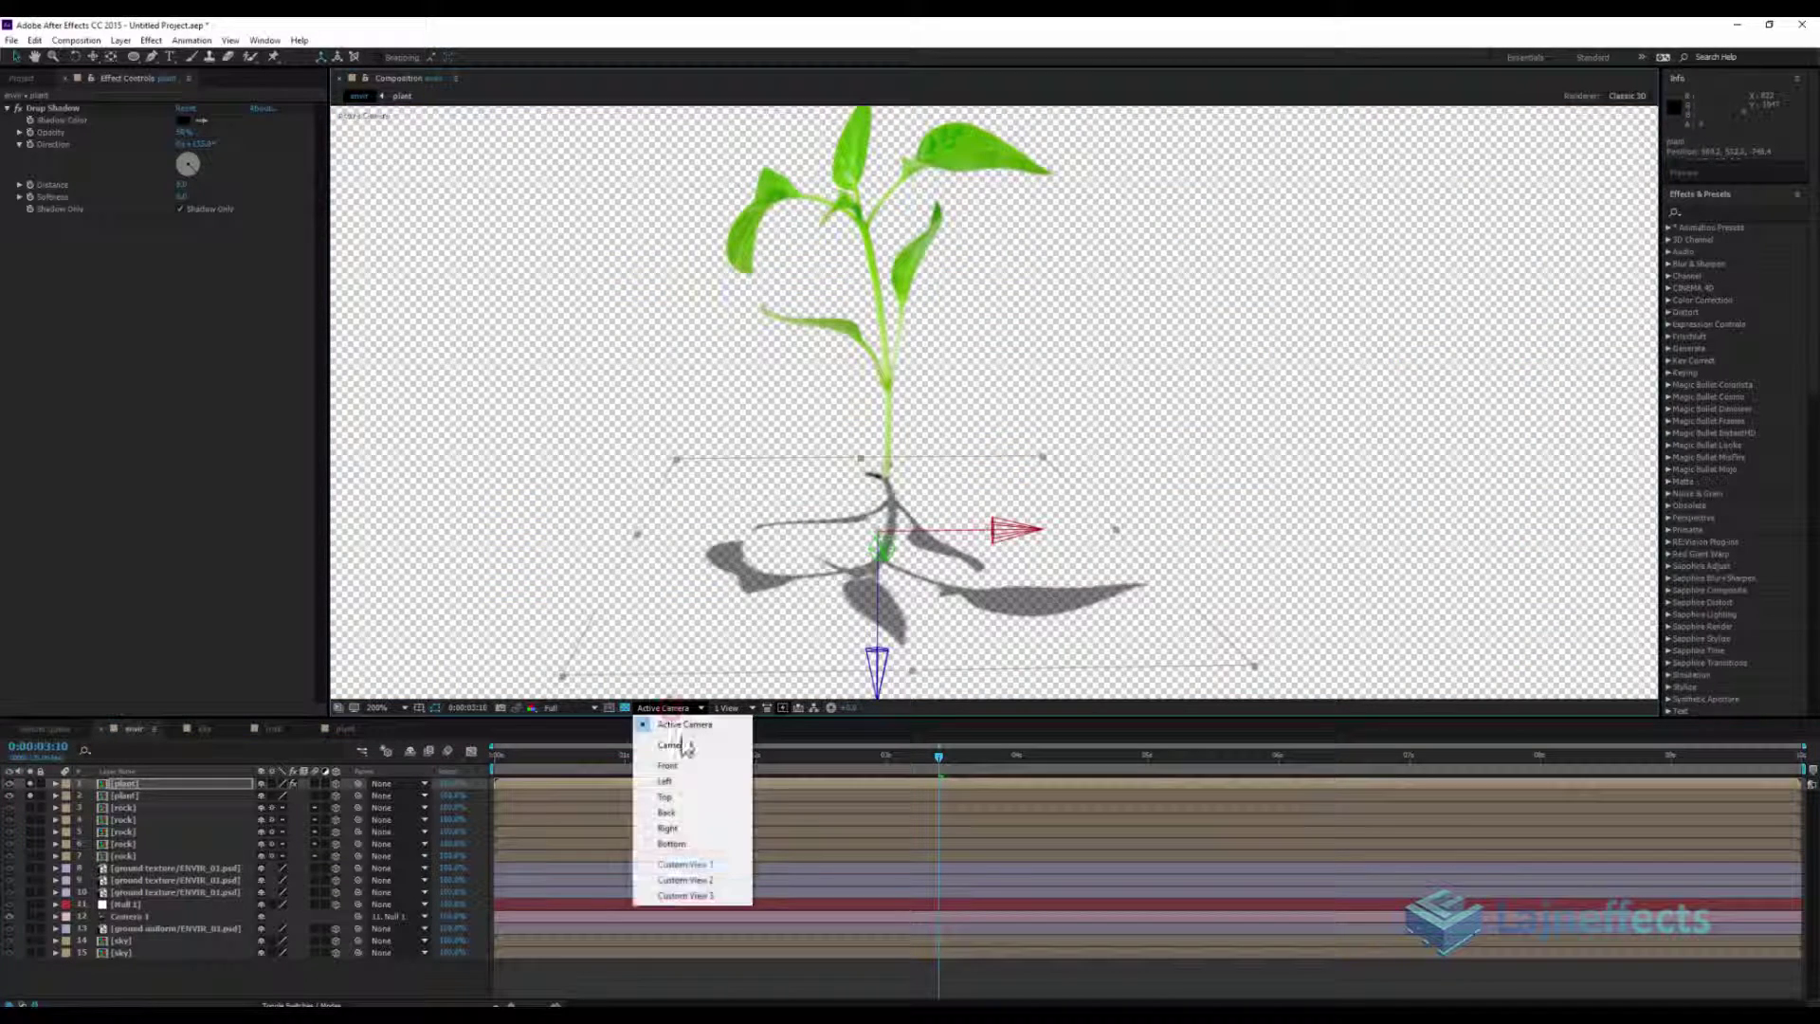
click(686, 857)
scroll(1026, 470, down, 2)
scroll(1073, 446, down, 1)
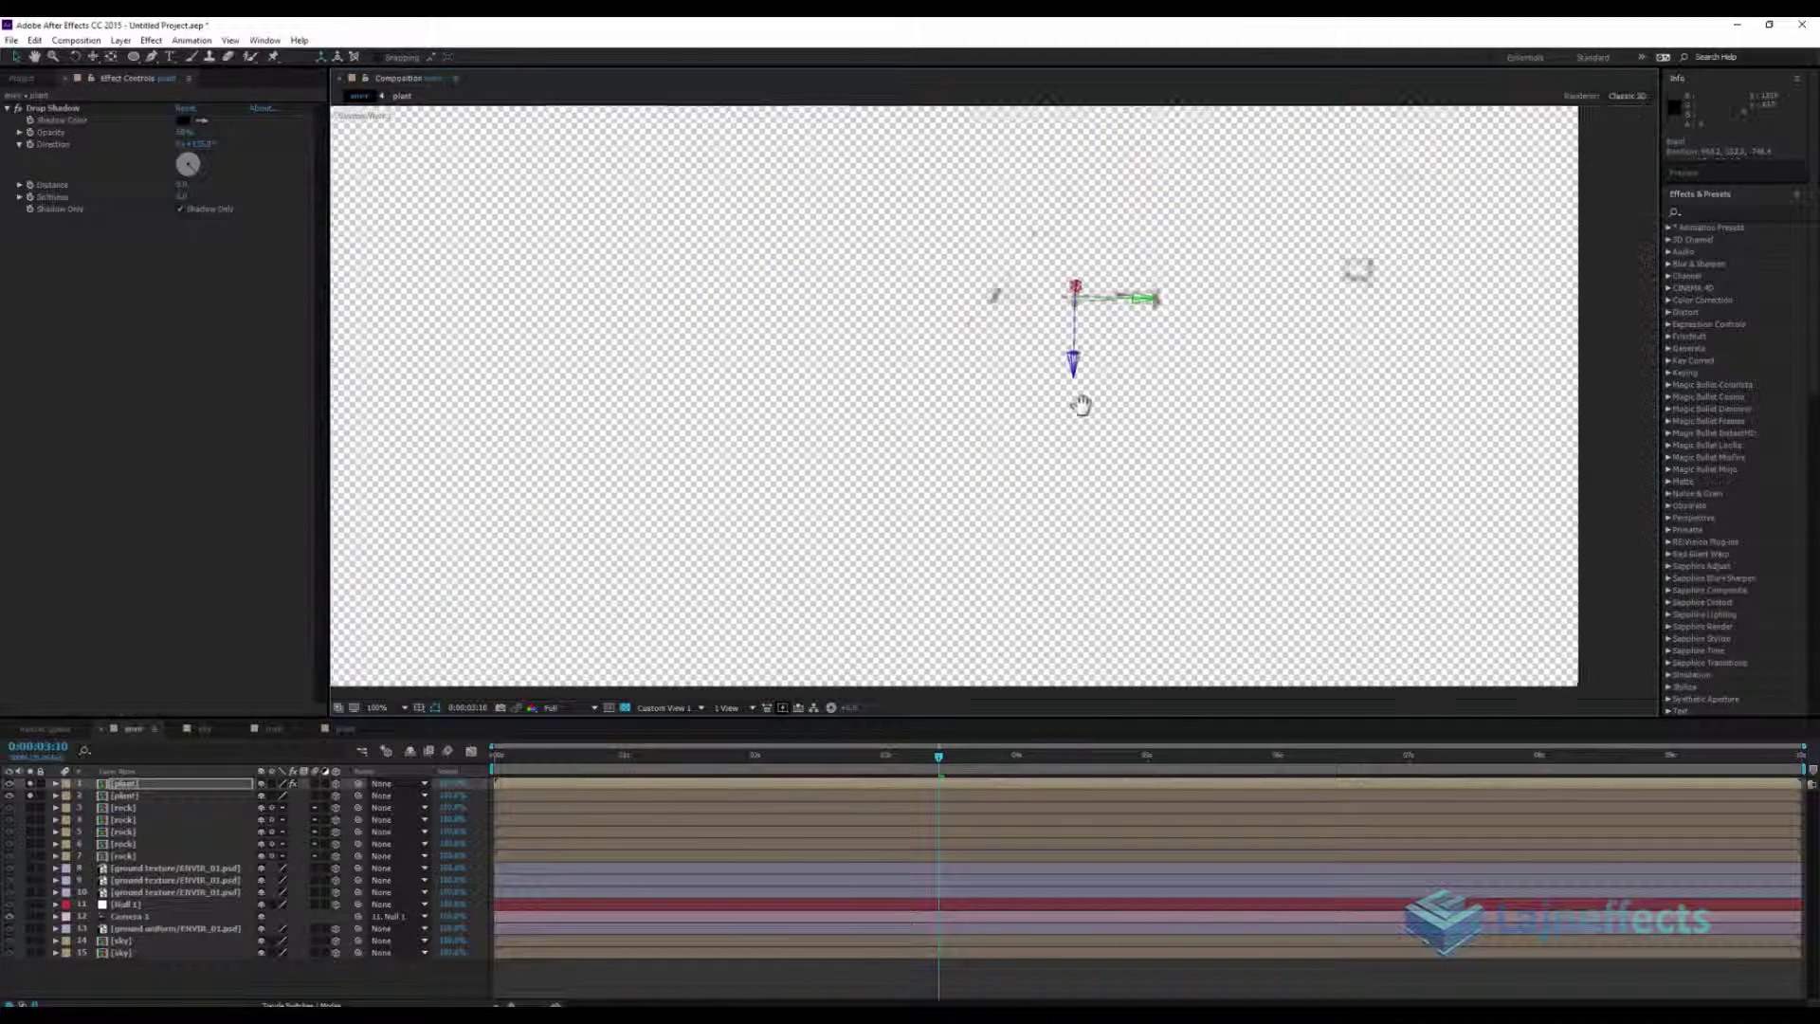
scroll(1076, 408, down, 1)
key(c)
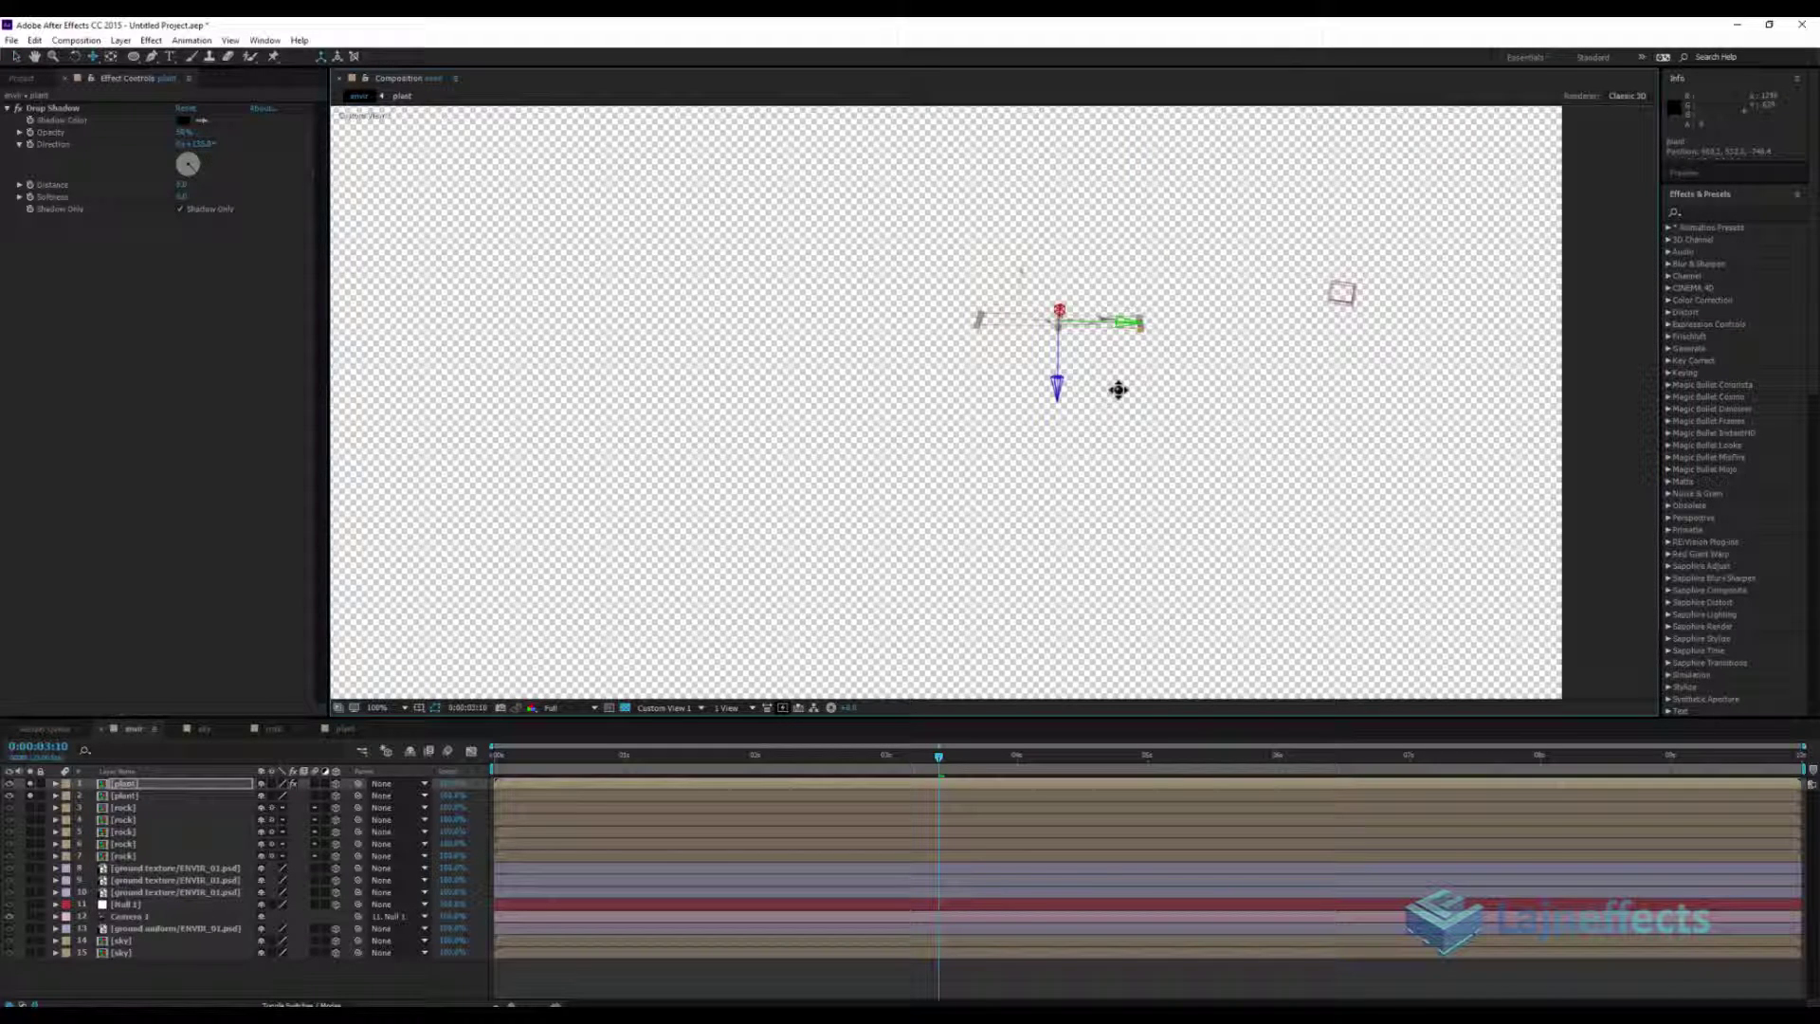
mouse_move(1109, 376)
mouse_down()
mouse_move(1066, 430)
mouse_move(1096, 175)
mouse_move(1157, 123)
mouse_move(1105, 496)
mouse_move(1087, 214)
mouse_move(1190, 561)
mouse_move(1170, 294)
mouse_move(1268, 539)
mouse_move(1260, 440)
mouse_move(1344, 510)
mouse_move(947, 476)
mouse_move(919, 391)
mouse_move(943, 294)
mouse_move(954, 398)
mouse_up()
Move the light vertically to reshape the shadow, and orbit around the plant
key(v)
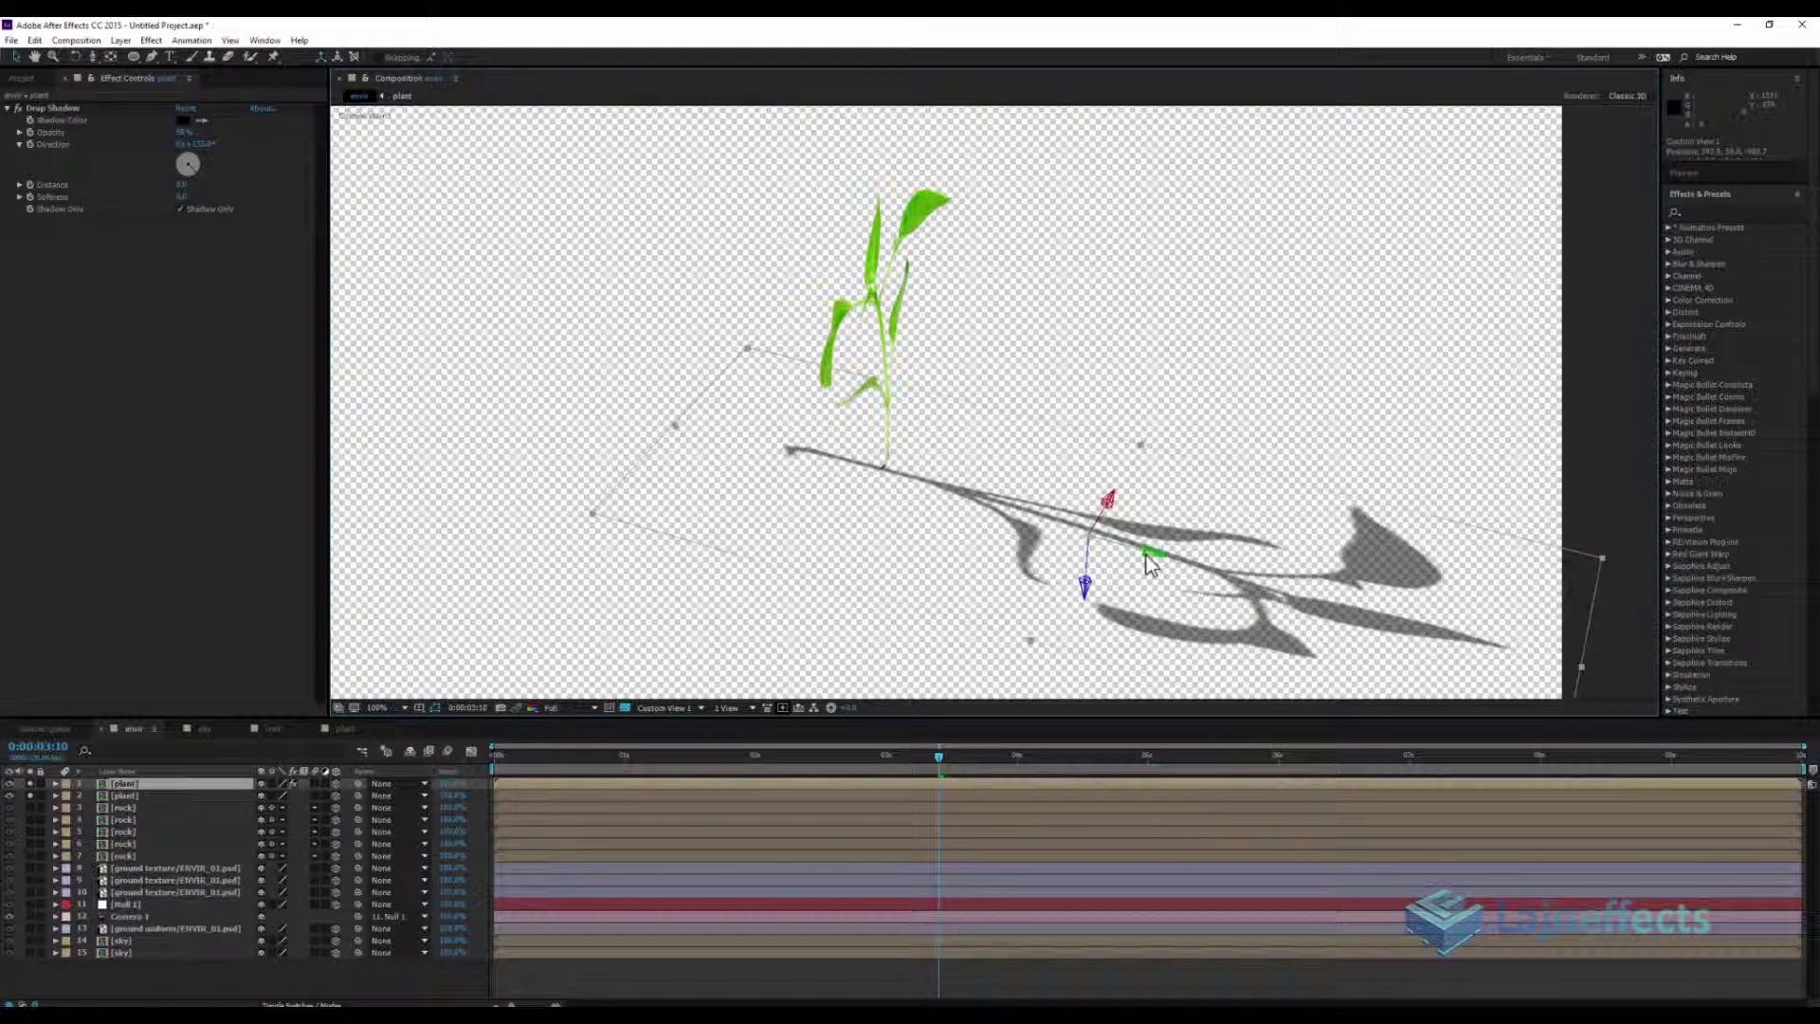
mouse_move(1157, 559)
mouse_down()
mouse_move(1308, 586)
mouse_move(1178, 563)
mouse_up()
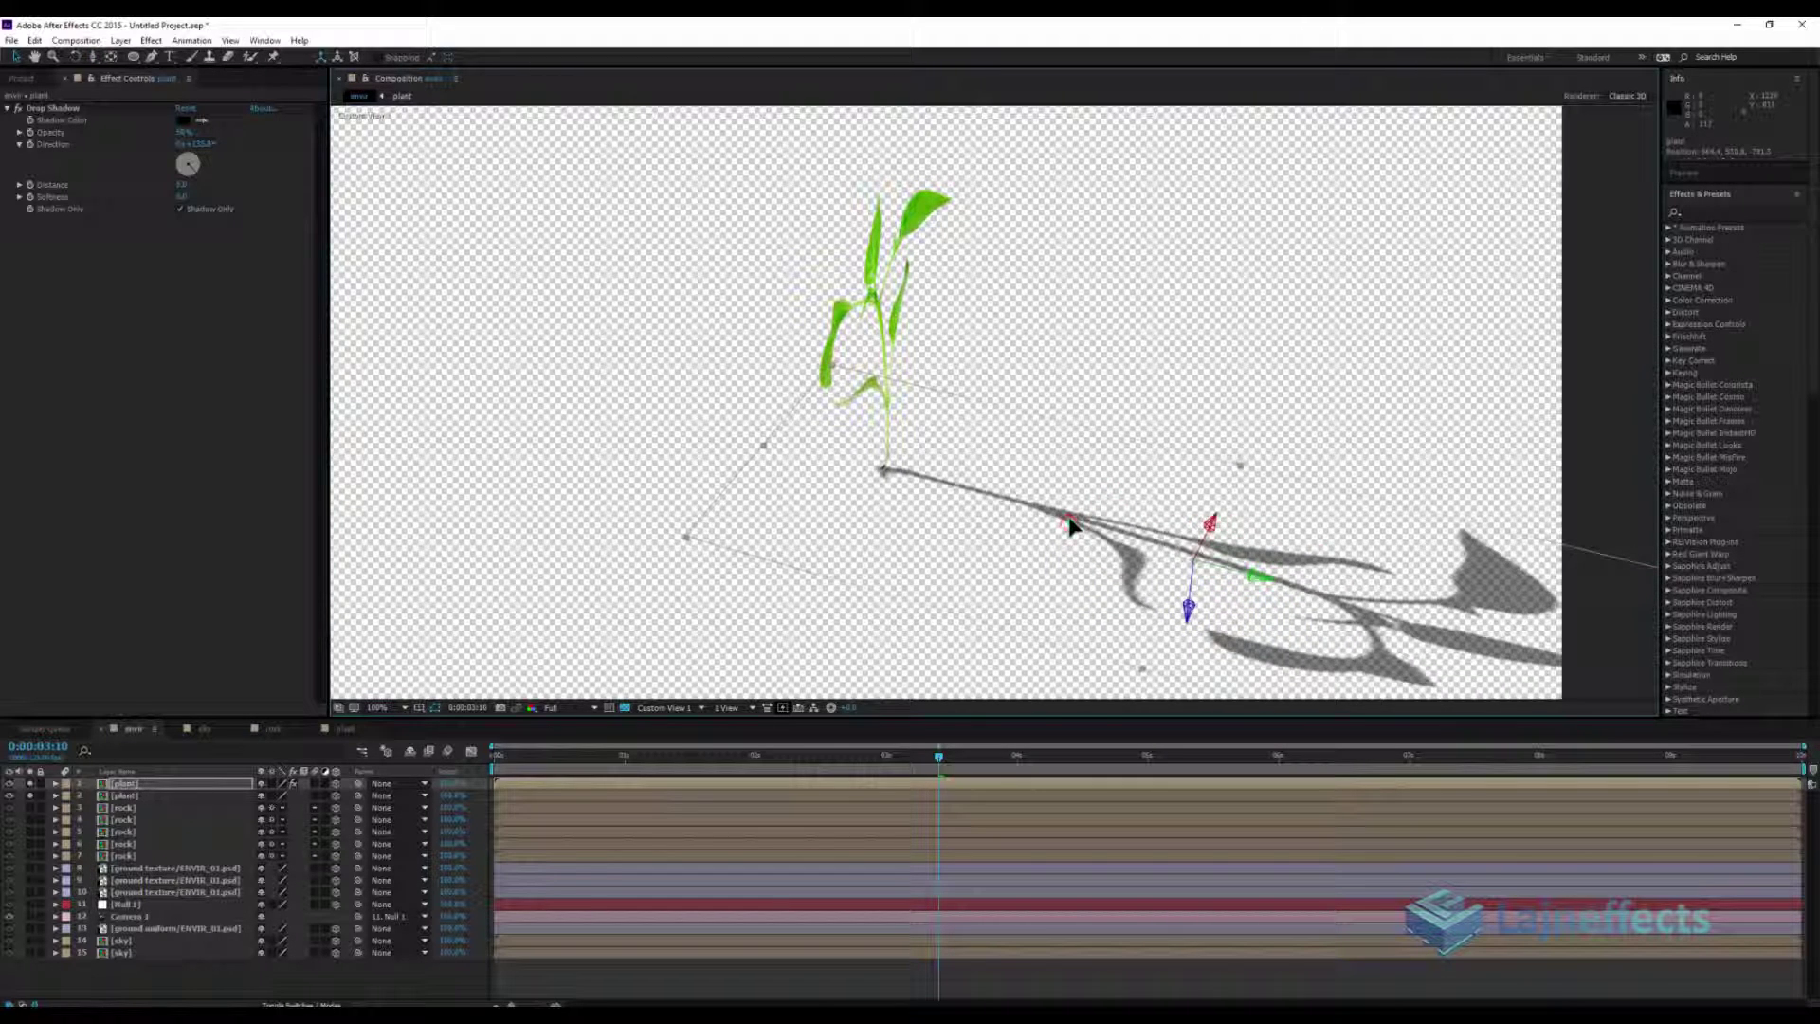
key(c)
mouse_move(976, 460)
mouse_down()
mouse_move(828, 426)
mouse_move(872, 429)
mouse_up()
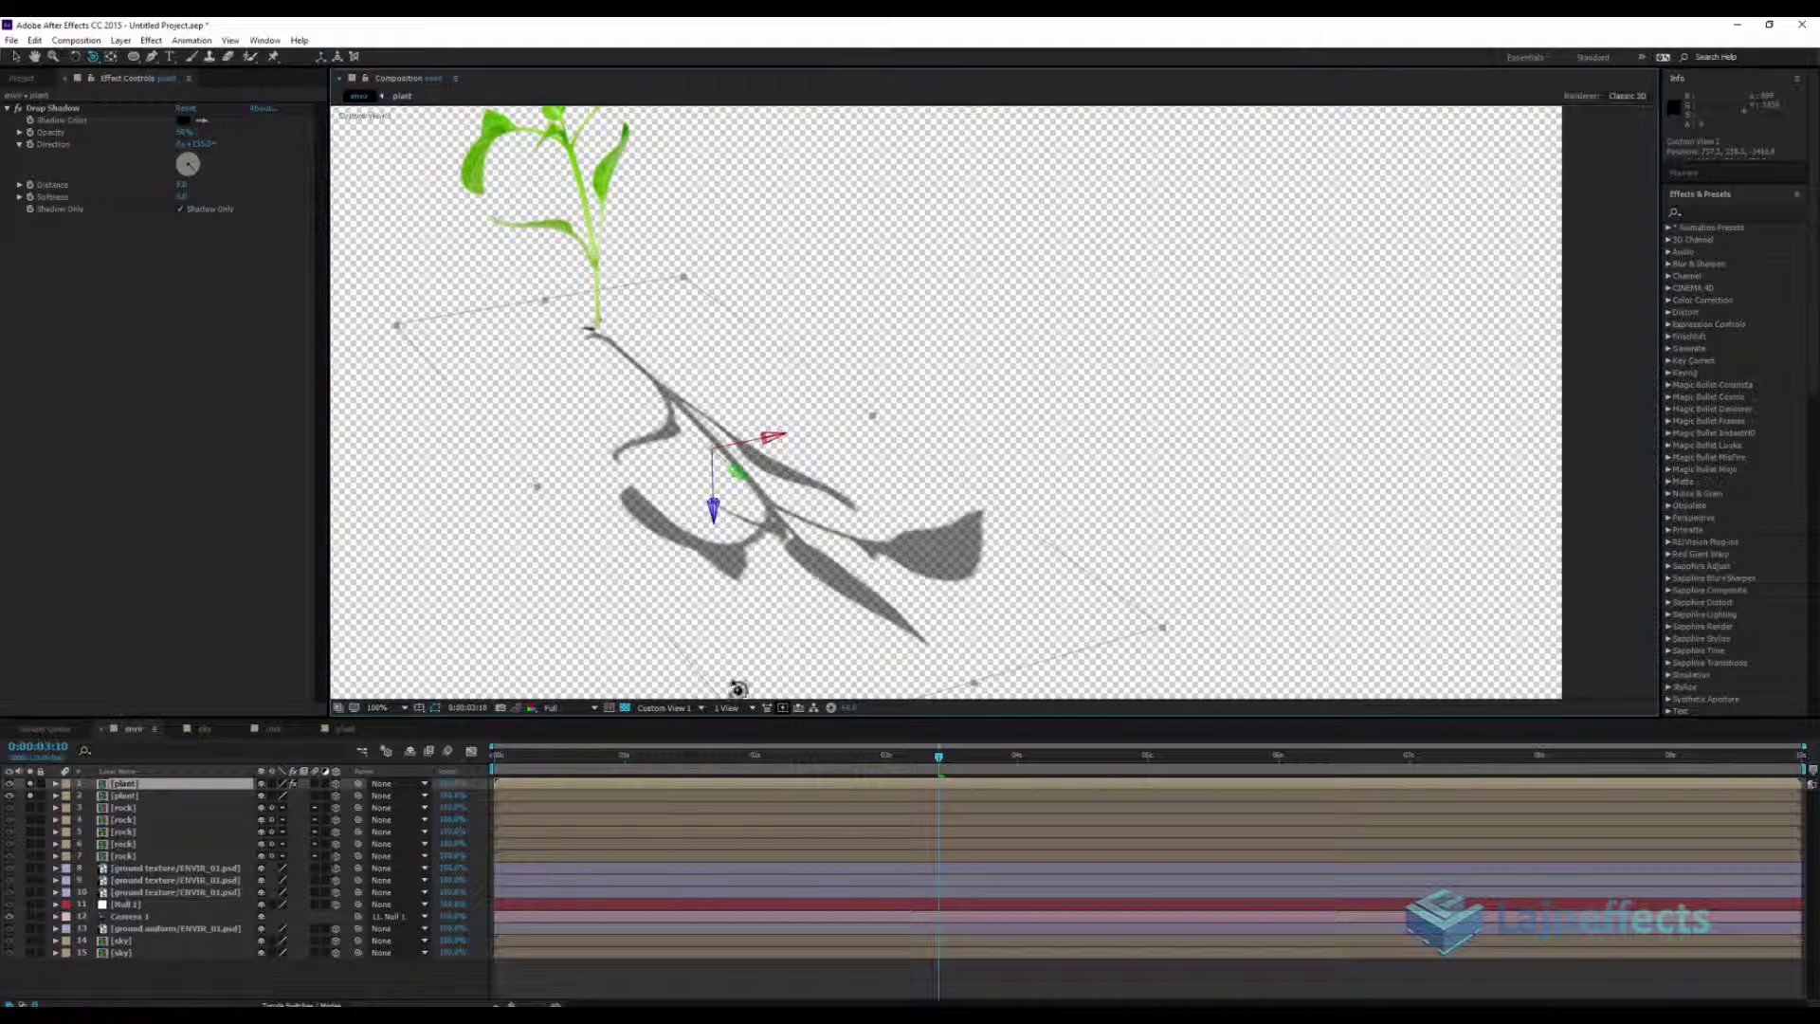
click(679, 707)
Return to Active Camera, unsolo the plant, and tune Drop Shadow softness, opacity and direction
click(683, 721)
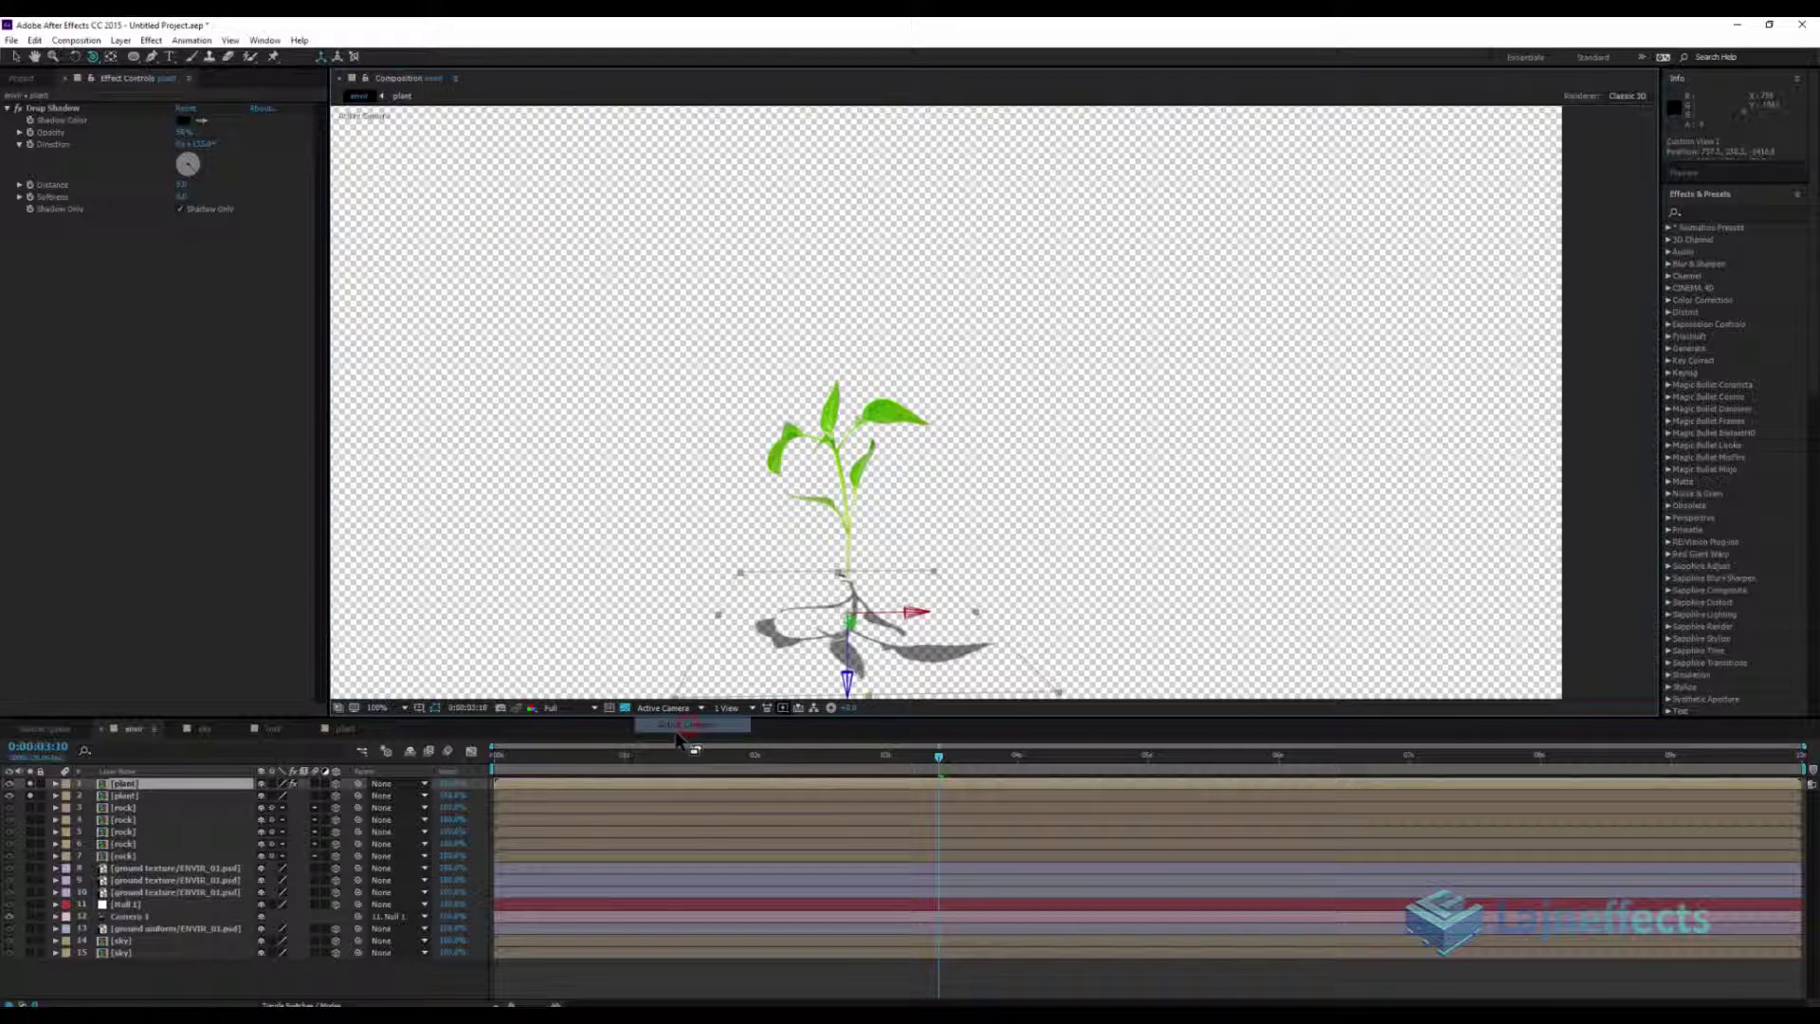
click(29, 784)
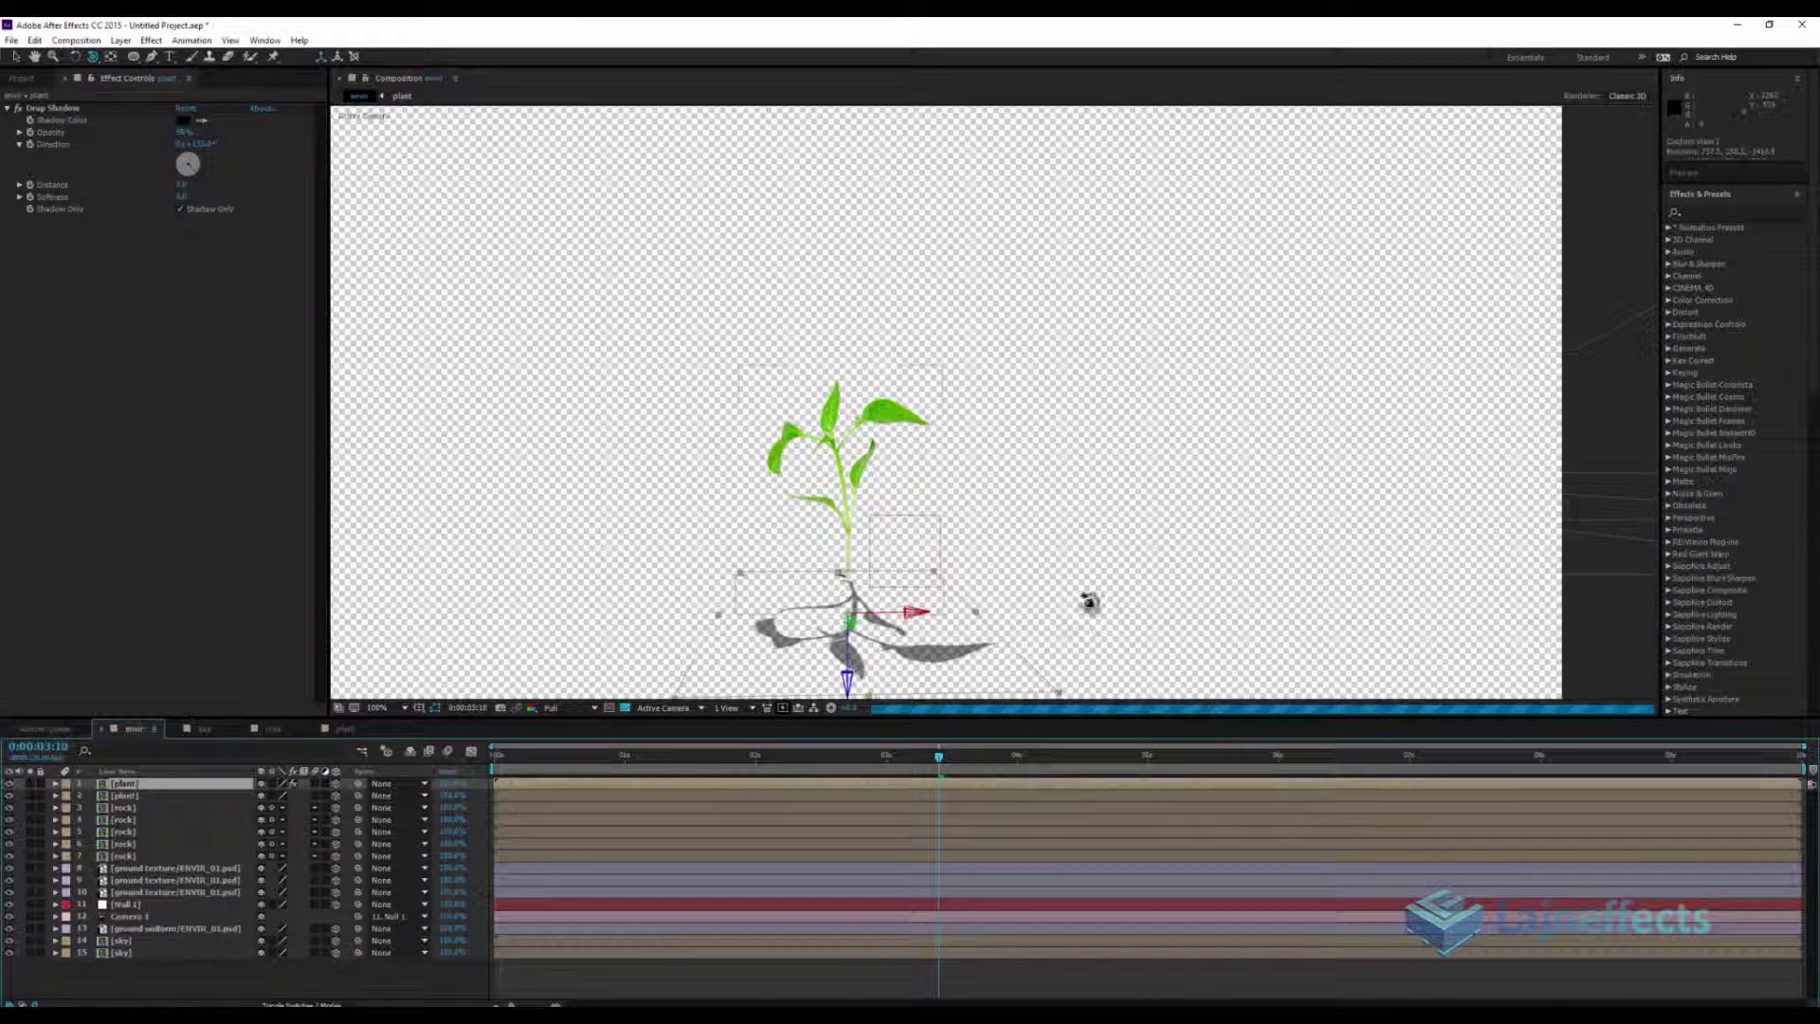
scroll(1049, 524, down, 2)
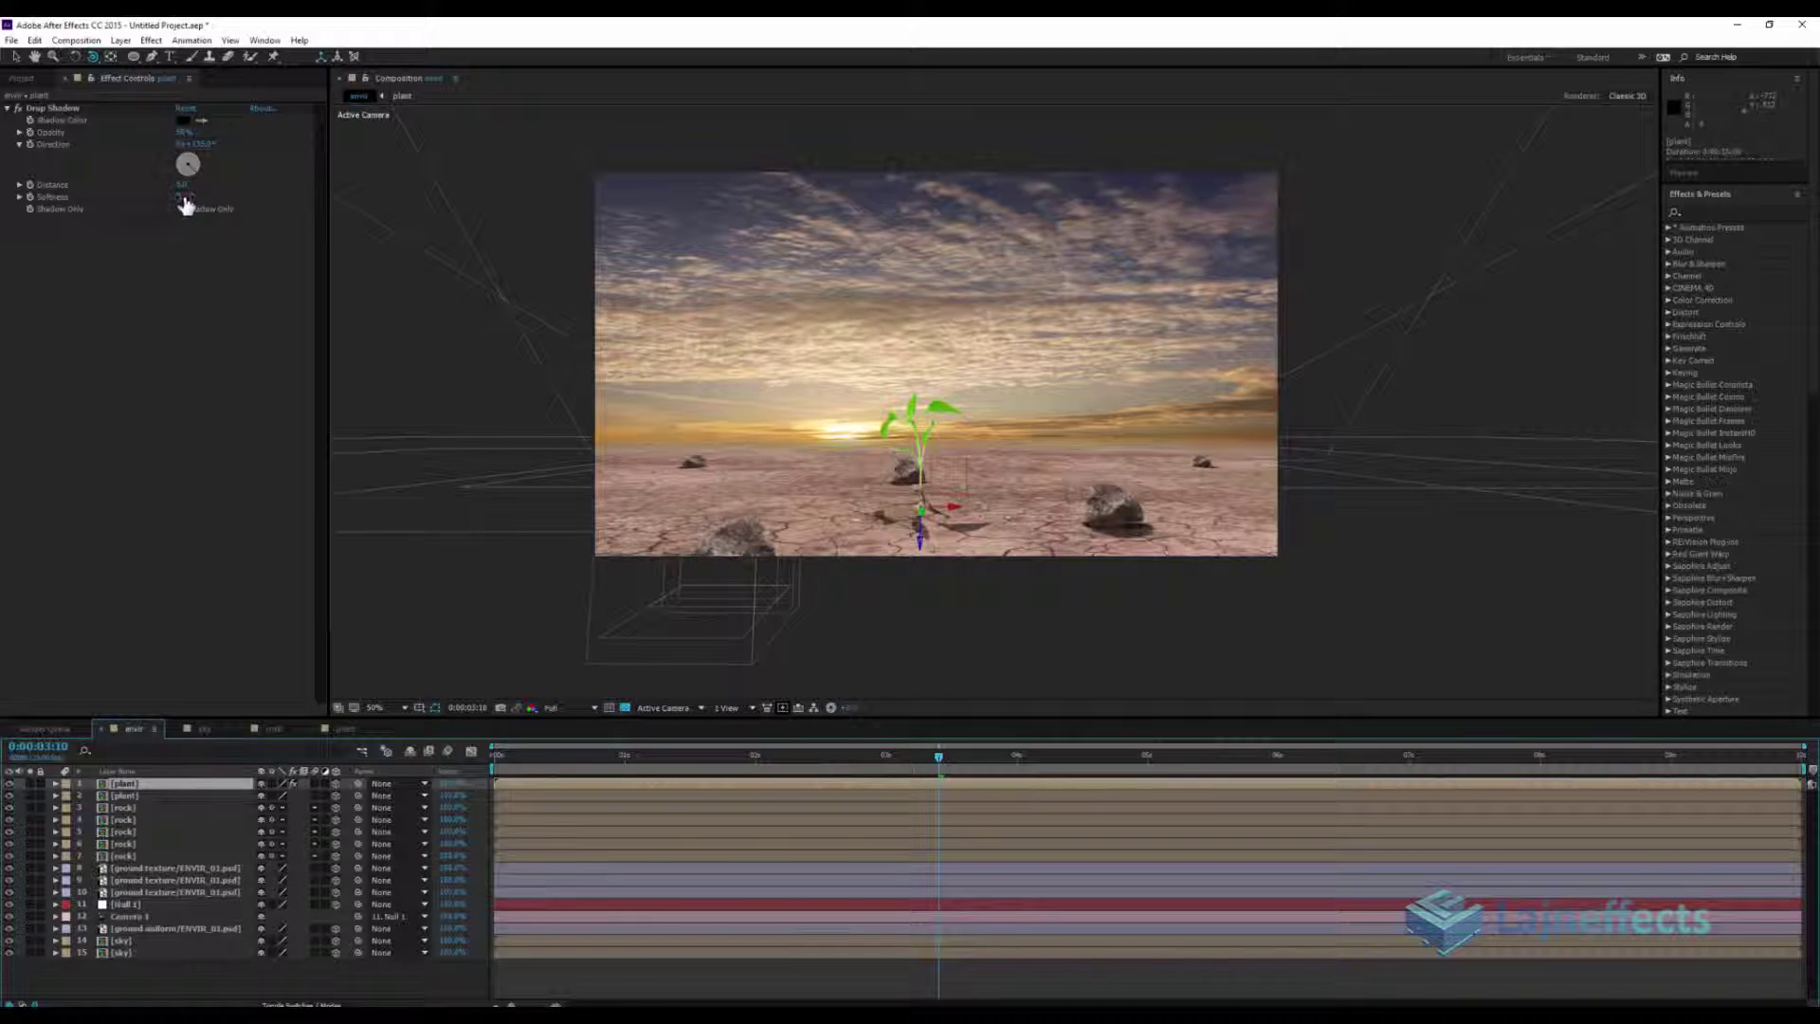
drag(204, 196, 211, 196)
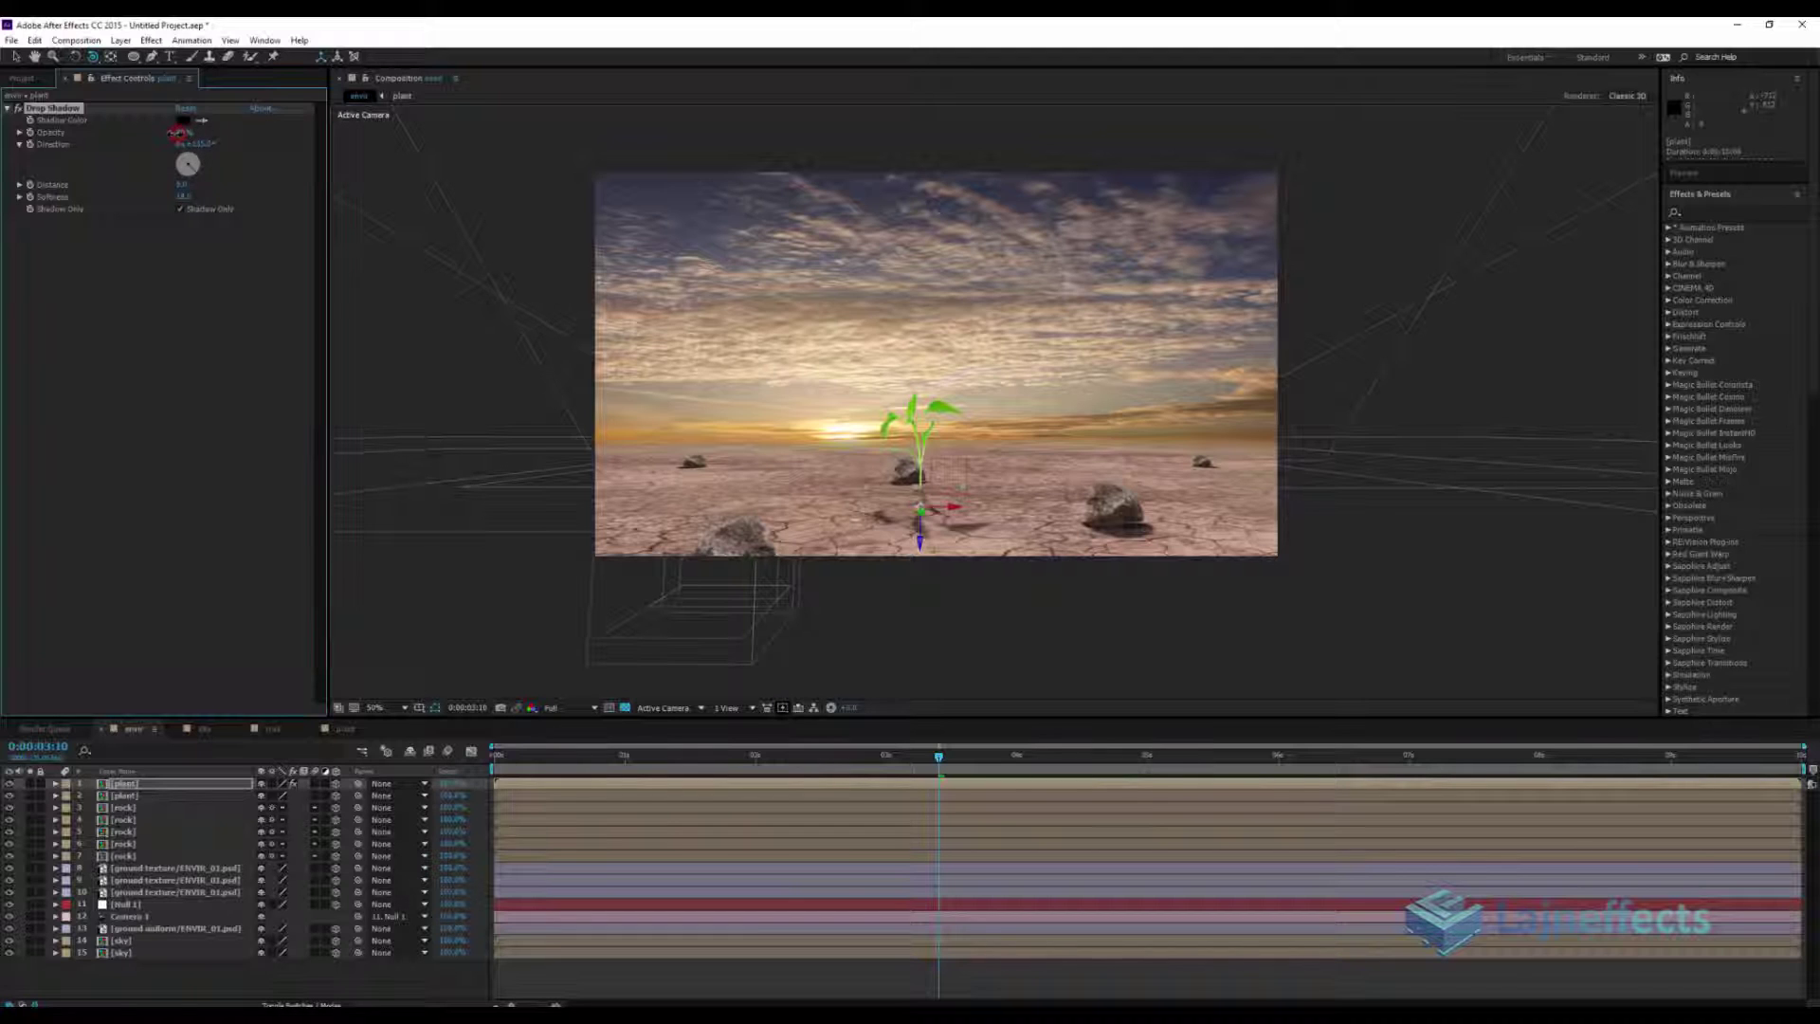
drag(179, 131, 166, 132)
drag(211, 146, 203, 144)
click(789, 967)
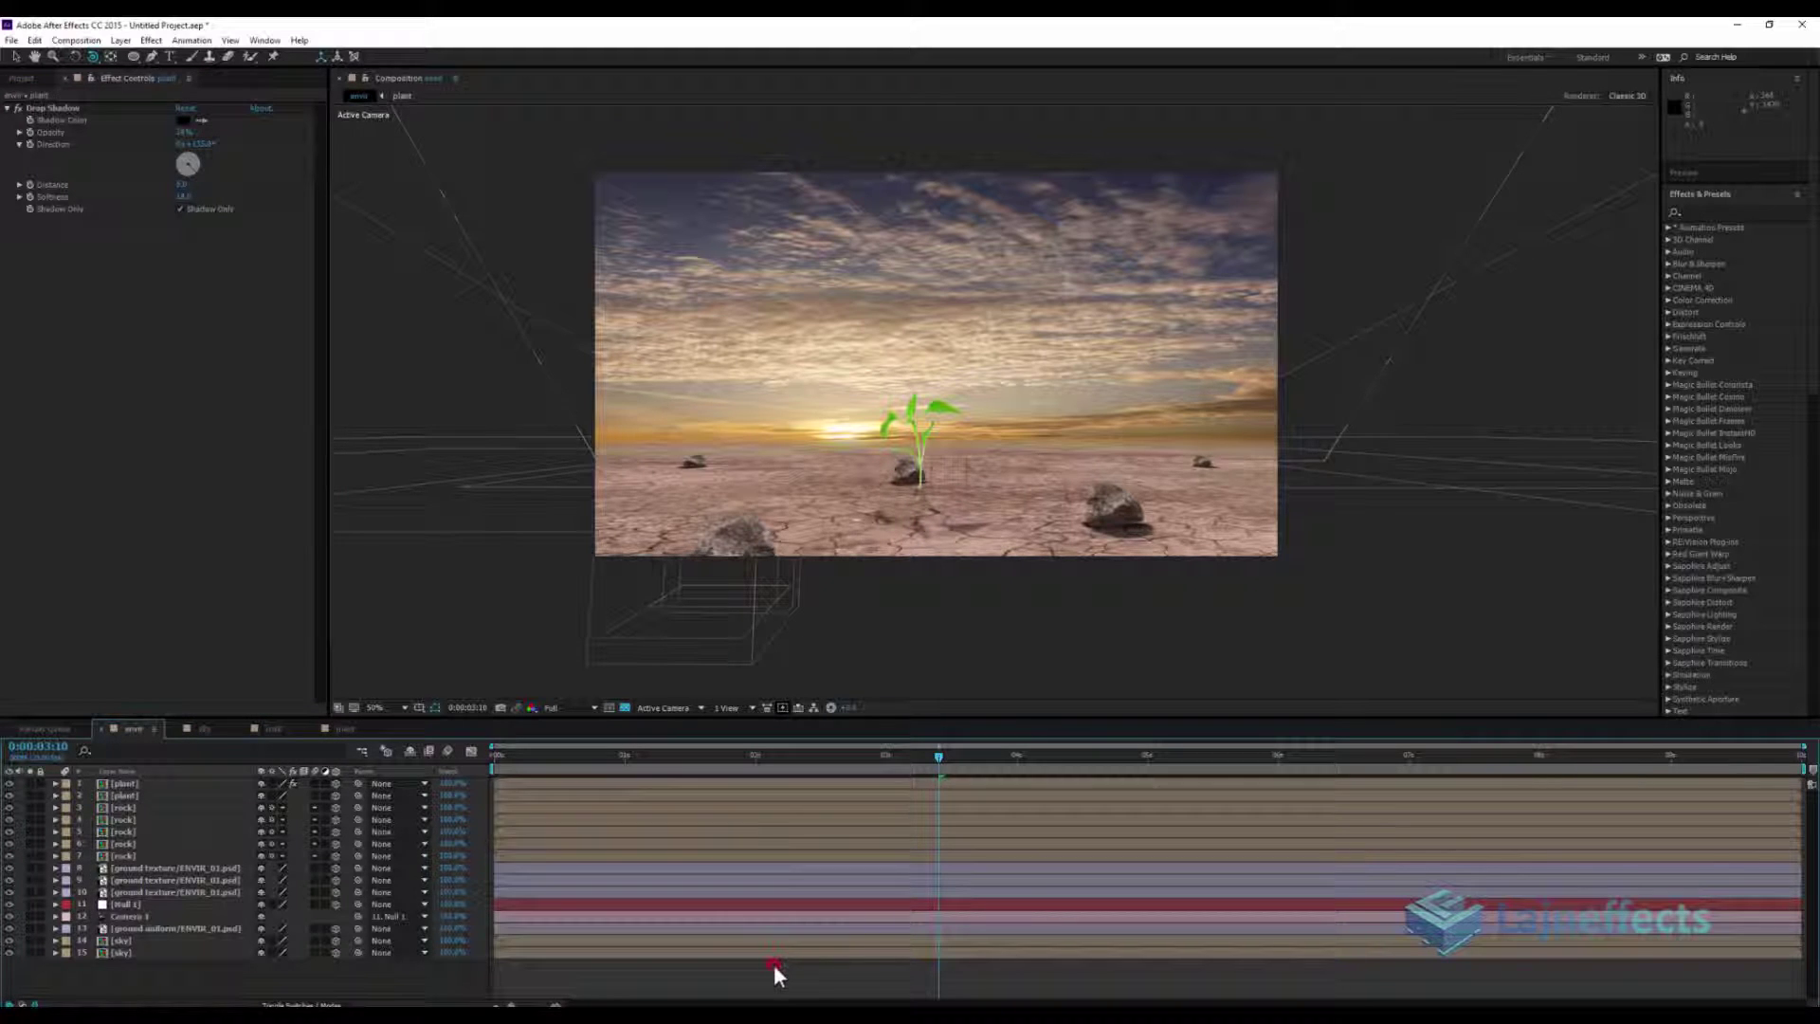
Play a Quarter-resolution preview and stop the playhead at 0:00:00:21
click(553, 706)
click(588, 794)
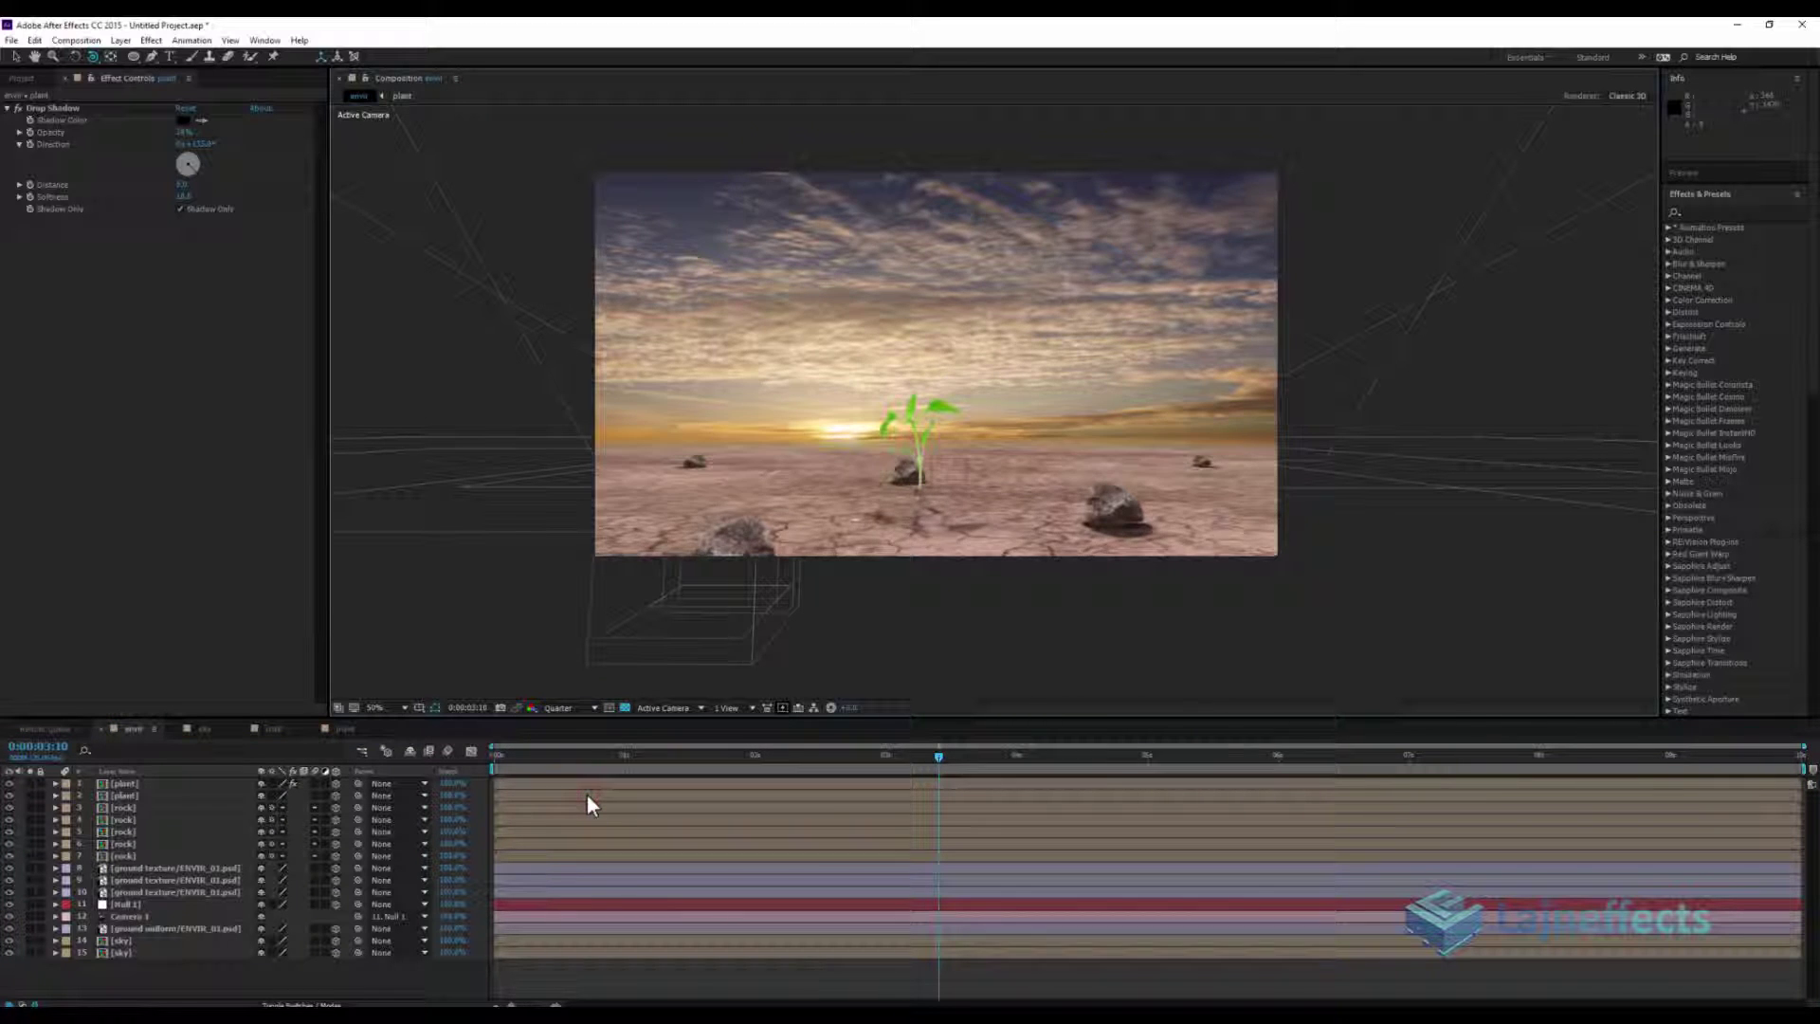
key(space)
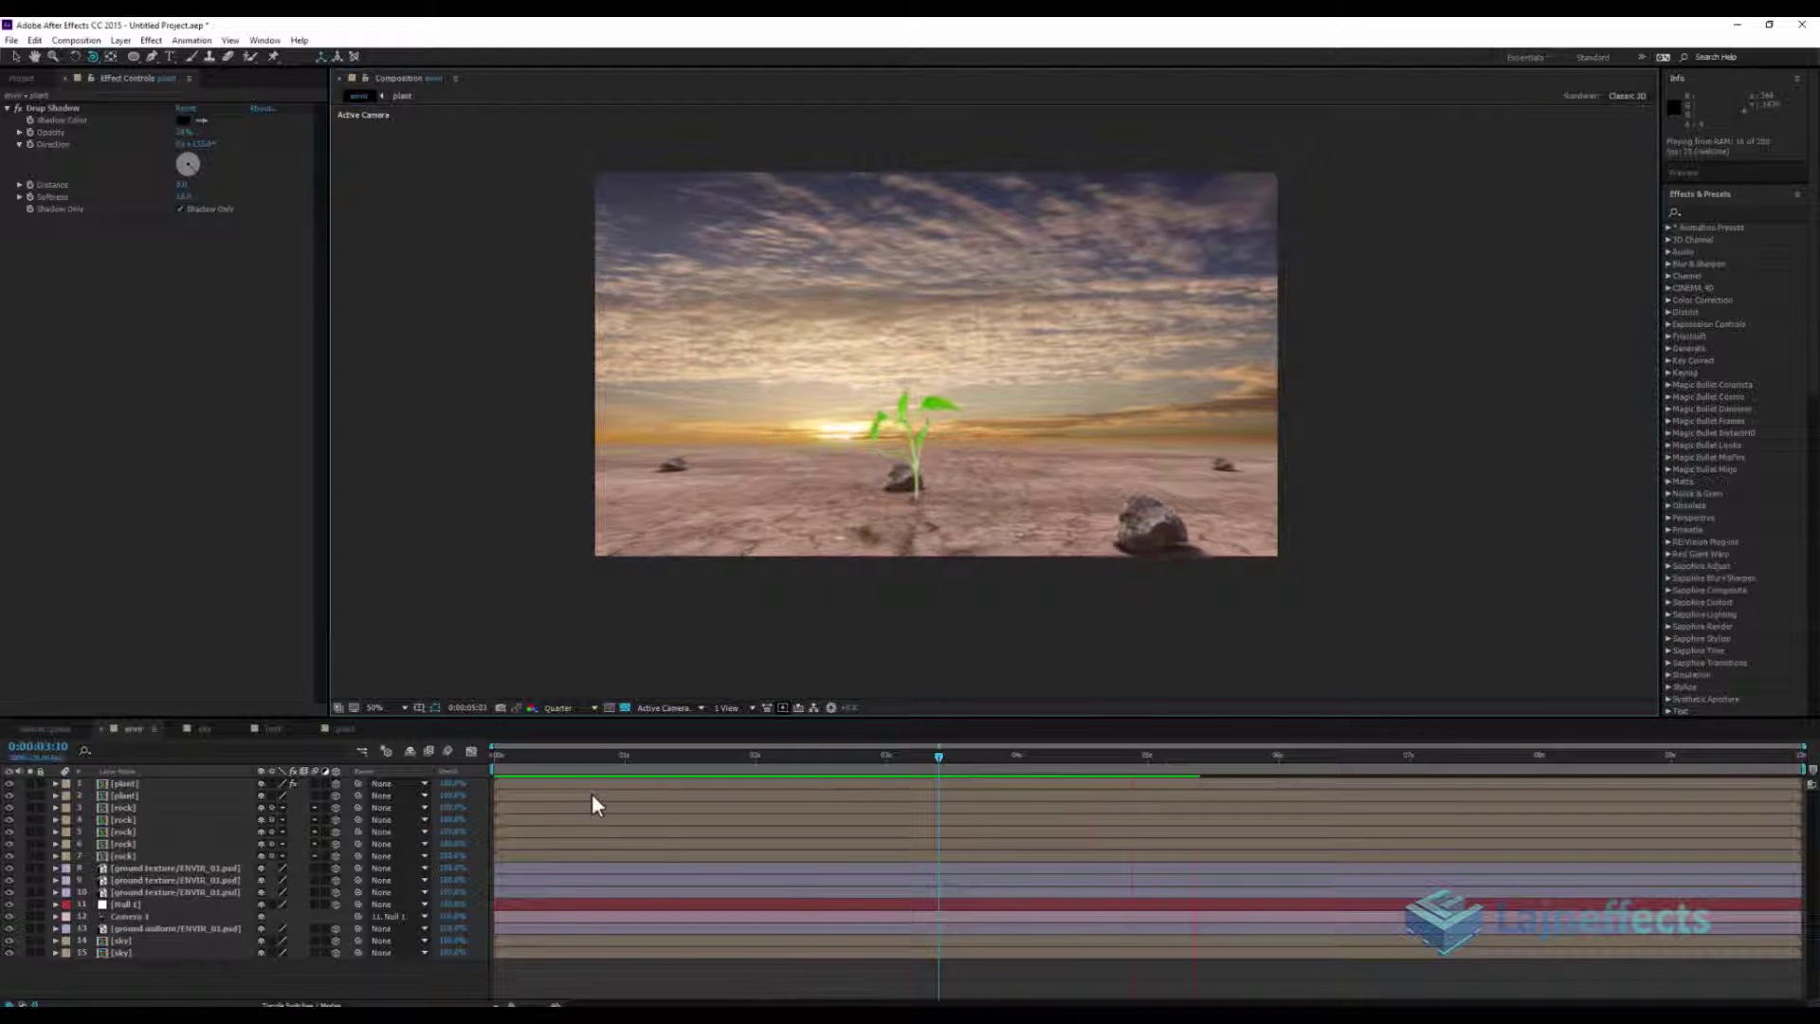
click(605, 760)
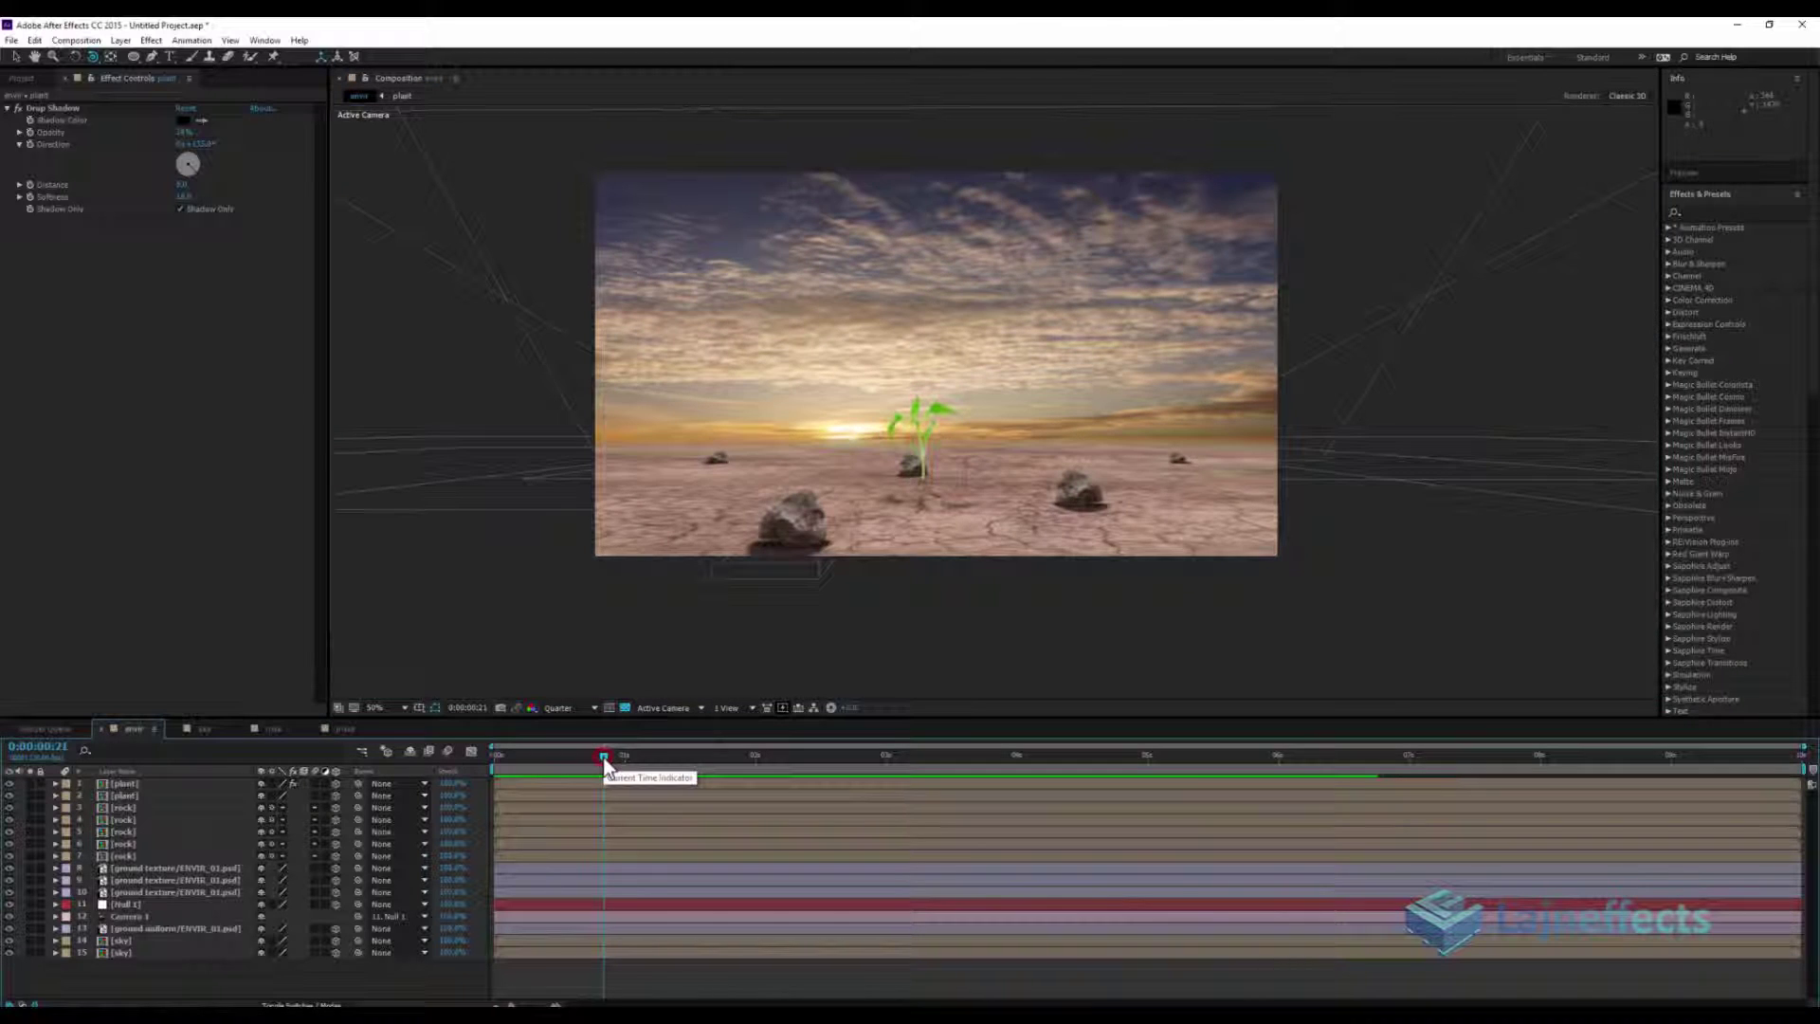